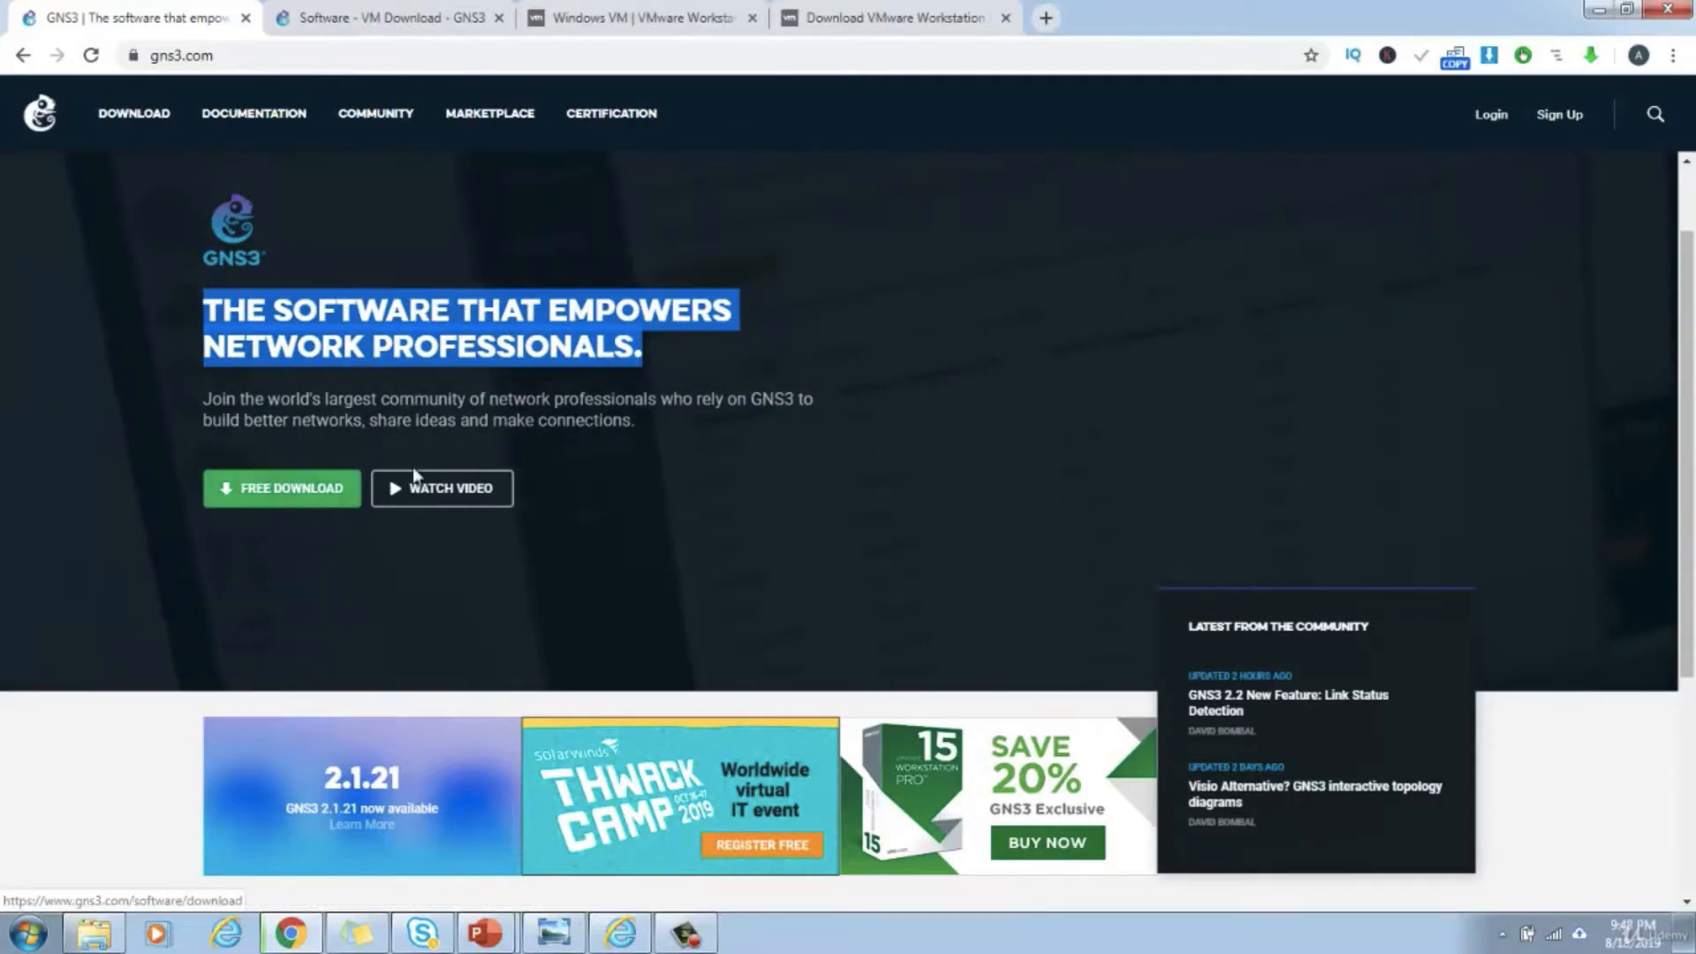
- Open the GNS3 2.1.21 software page and locate the all-in-one installer in the GNS3 Softwares folder in Windows Explorer
click(353, 760)
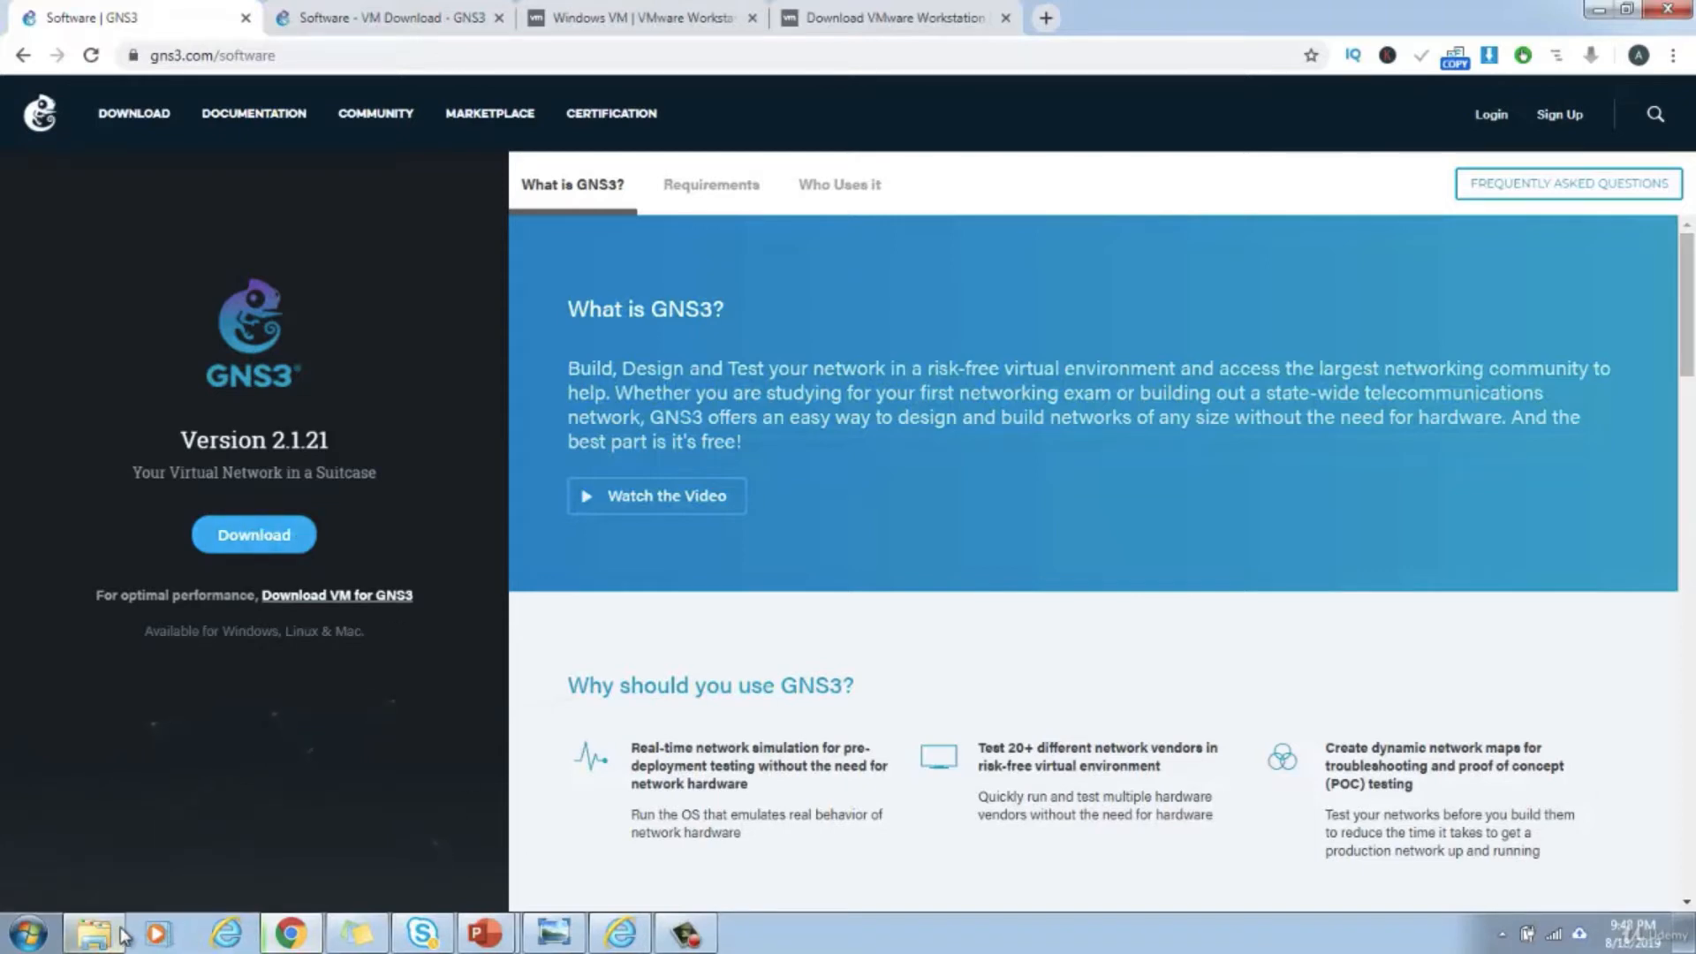
click(91, 935)
click(336, 401)
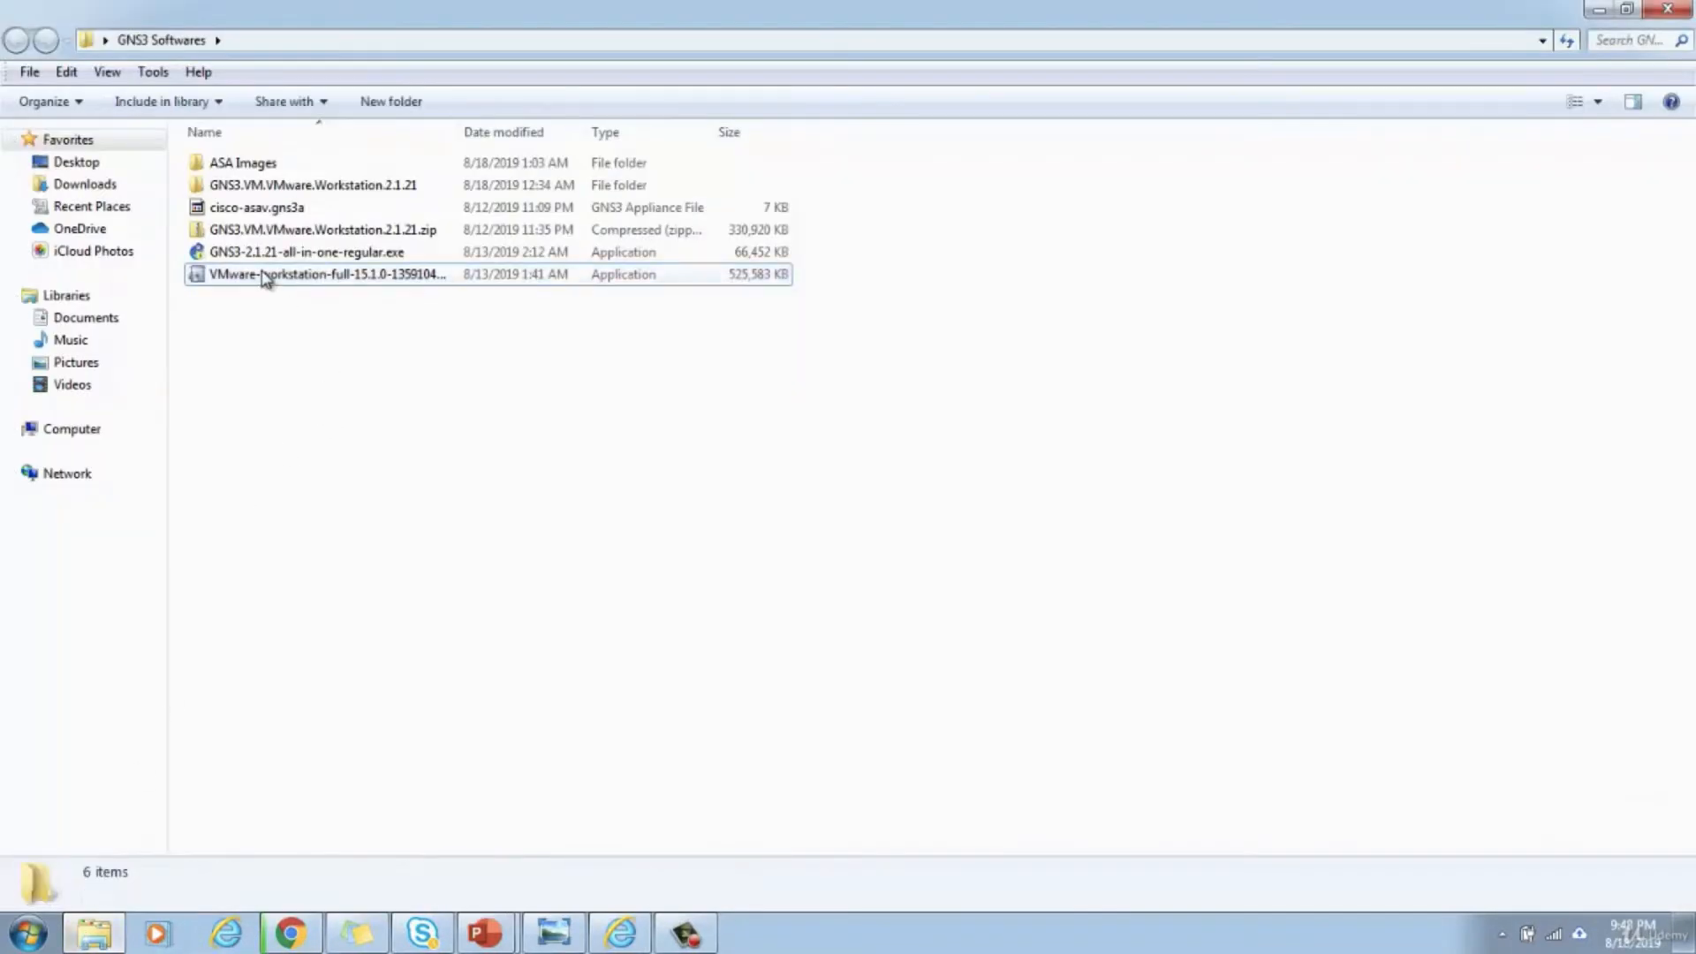
click(266, 258)
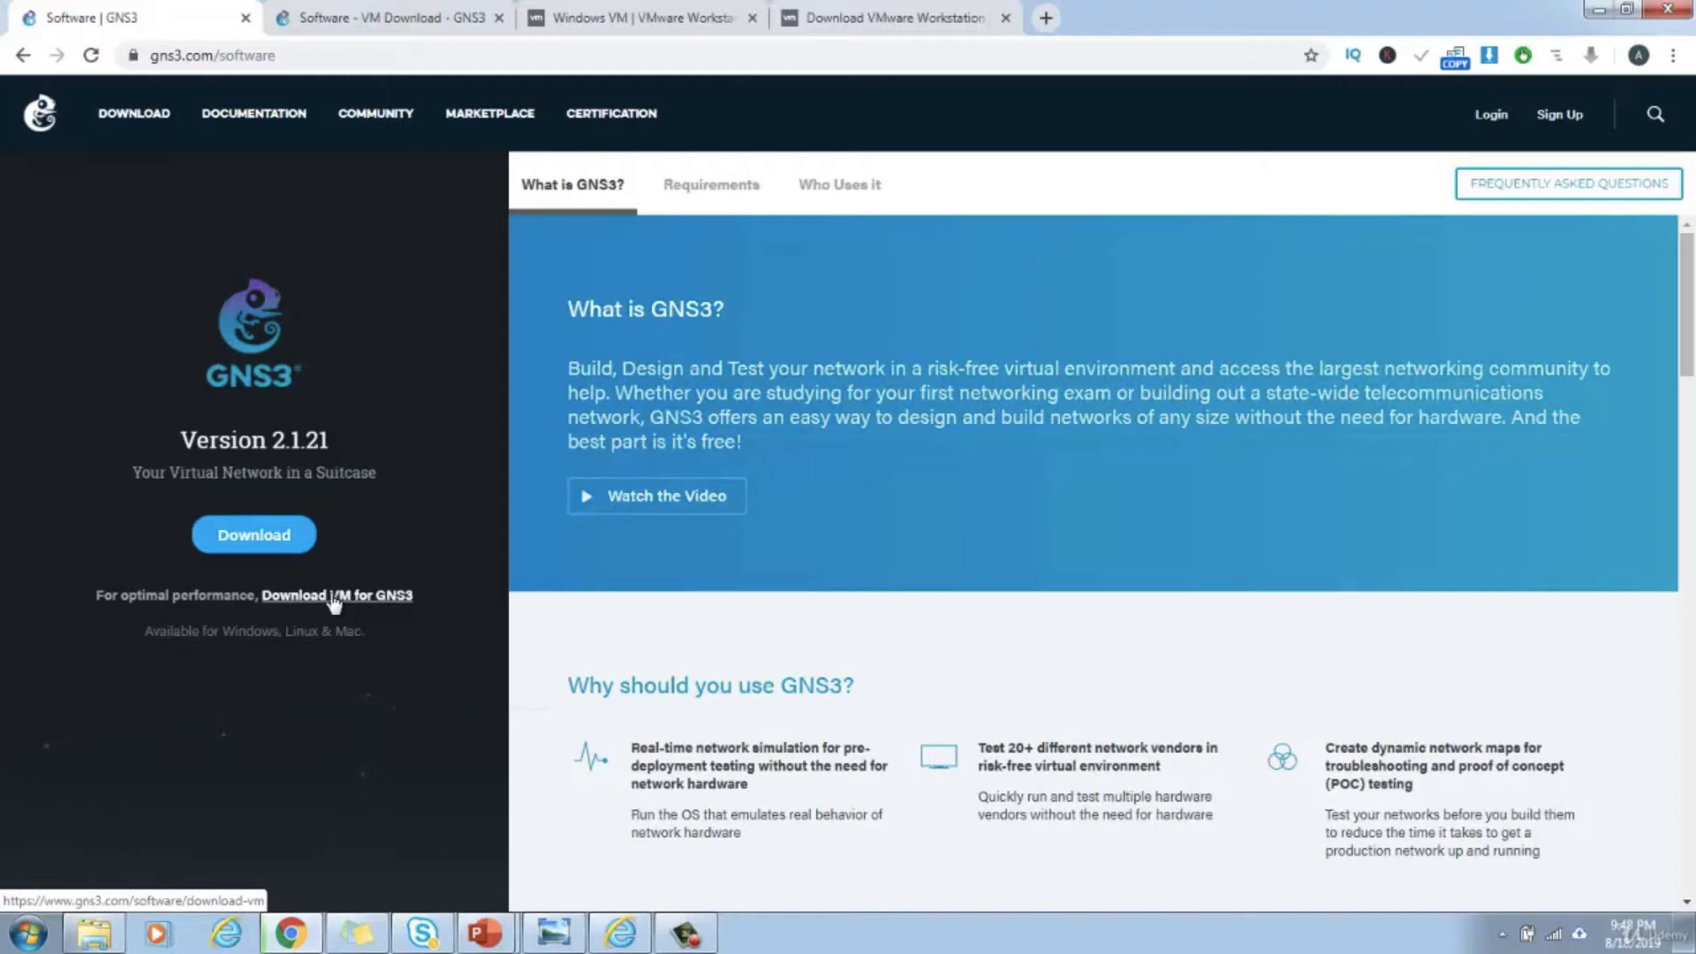
- Download the GNS3 VM version 2.1.21 for VMware Workstation and Fusion from the GNS3 VM download page
click(353, 19)
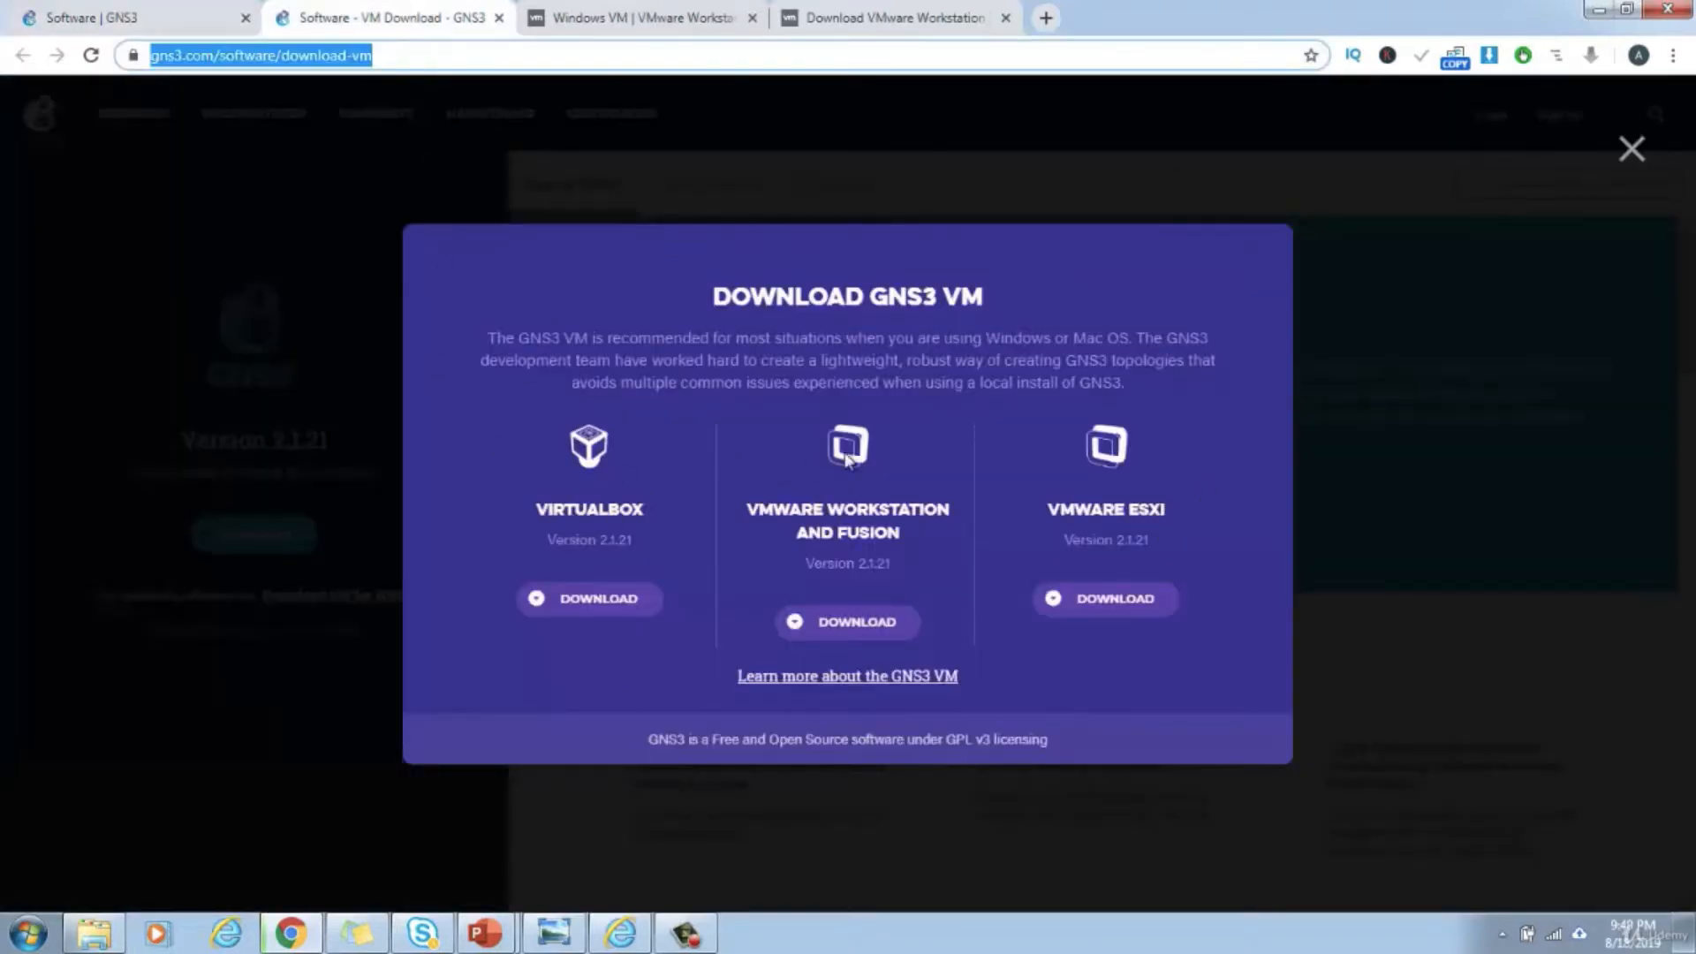
mouse_move(750, 510)
mouse_down()
mouse_move(908, 539)
mouse_move(744, 511)
mouse_up()
click(773, 537)
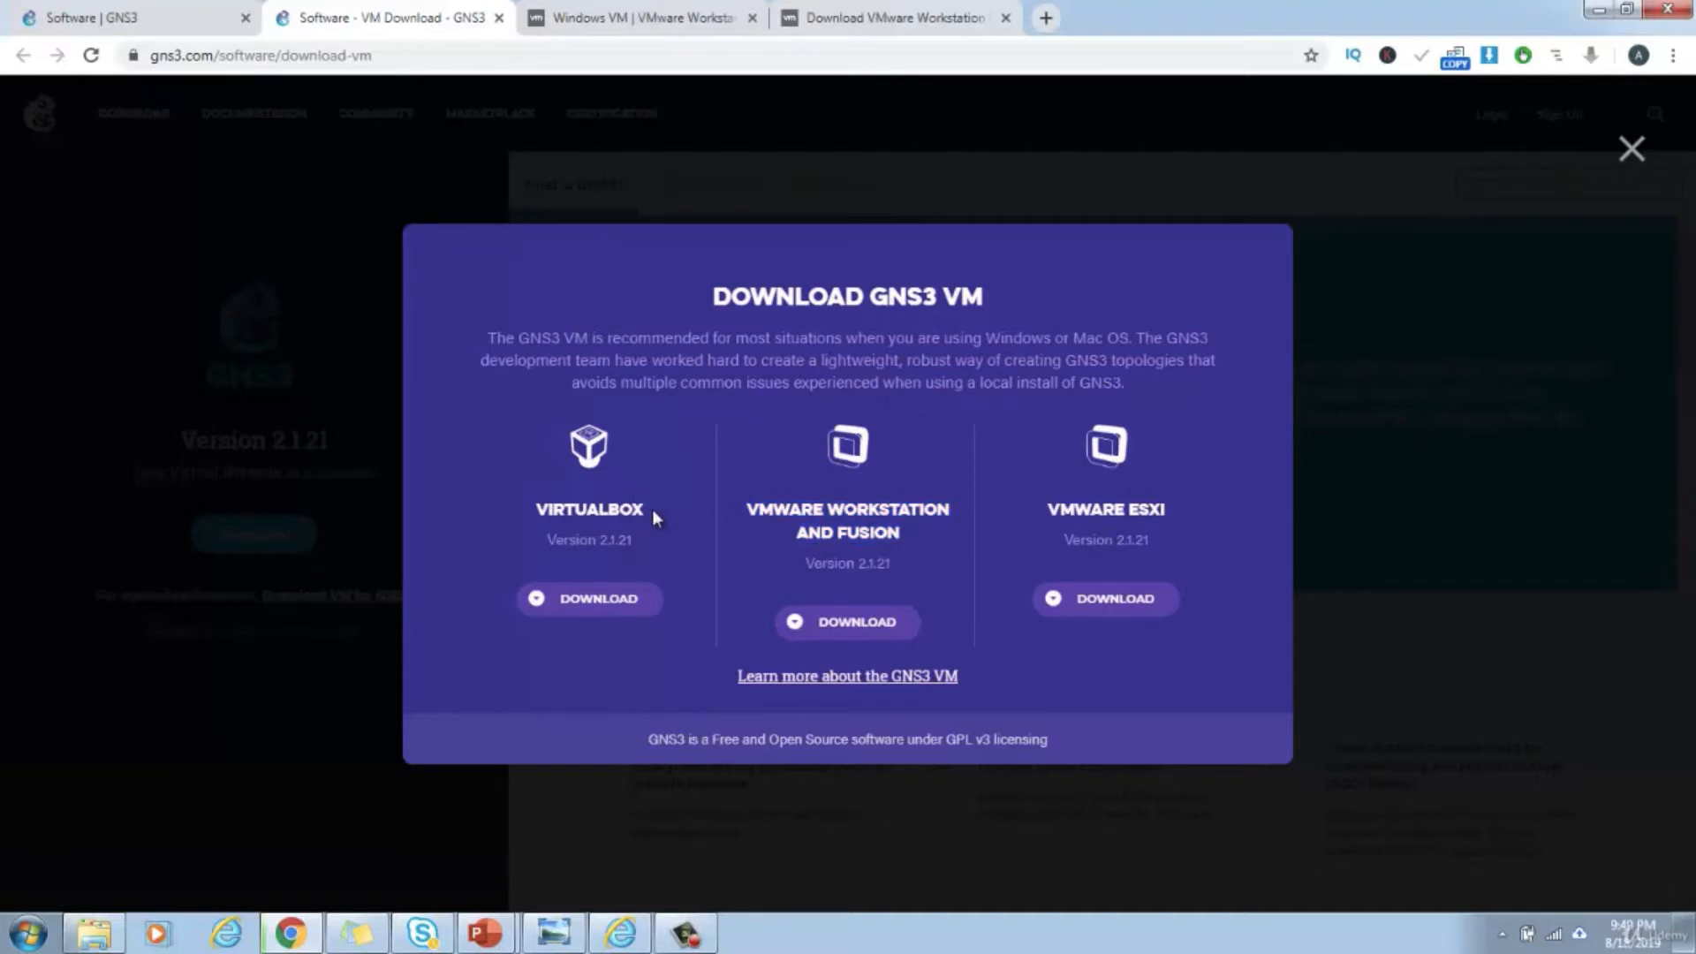
triple_click(1168, 513)
click(1187, 523)
drag(751, 511, 903, 533)
click(910, 533)
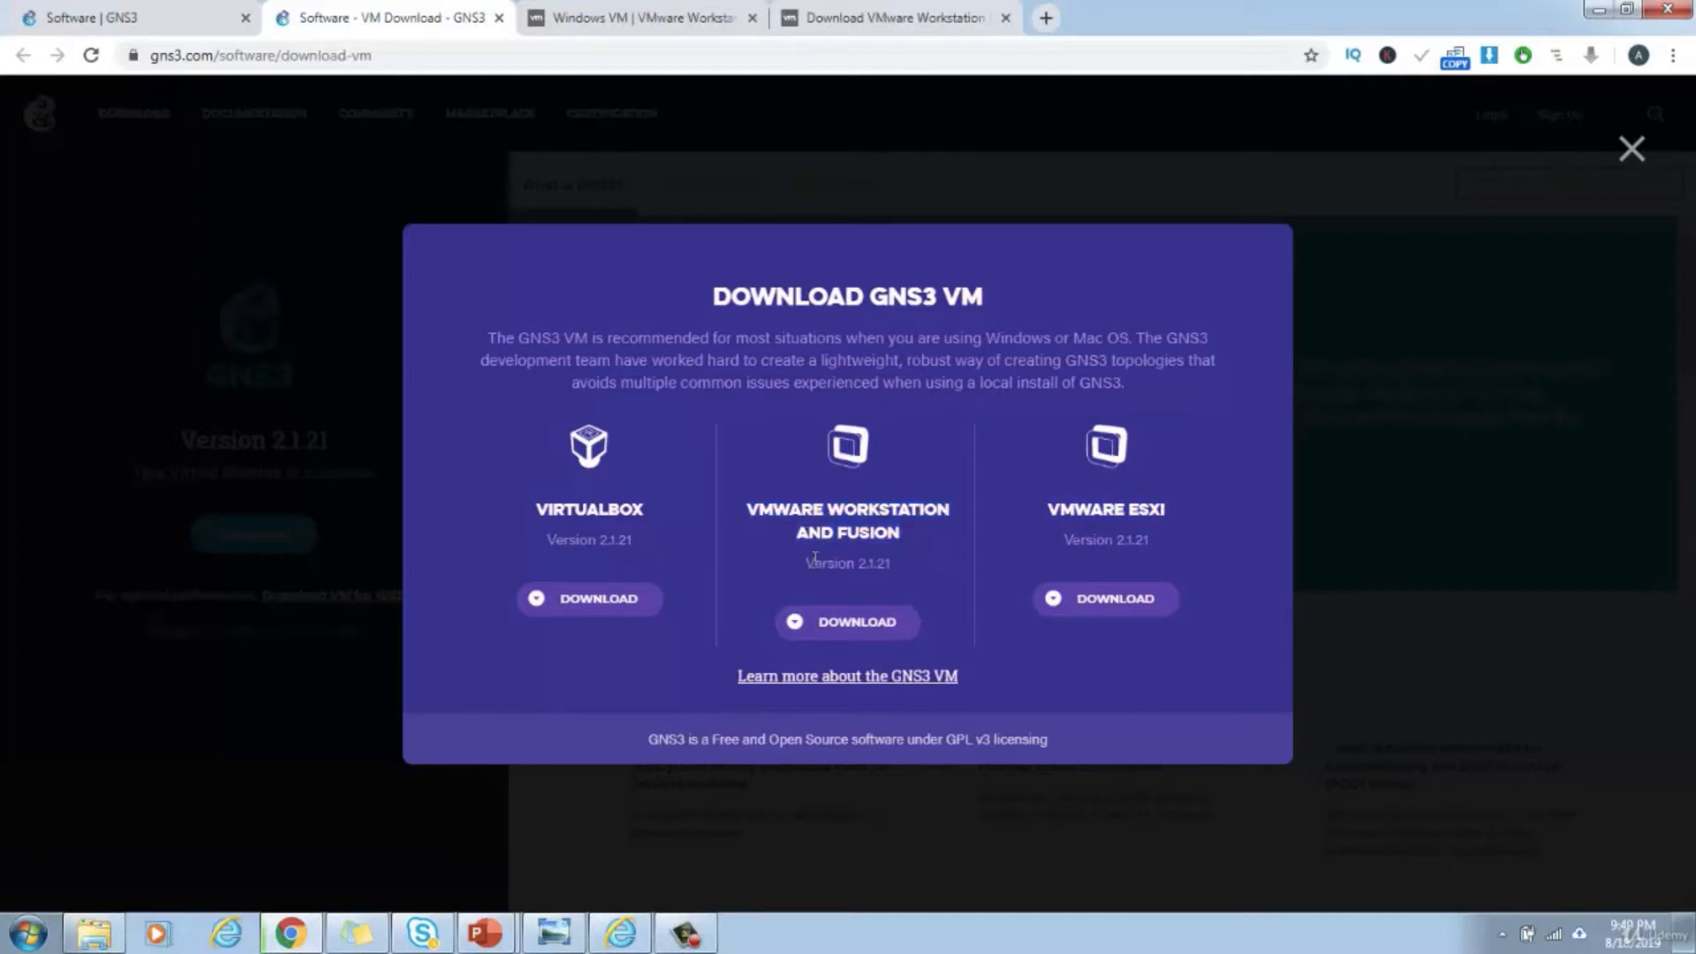
click(846, 620)
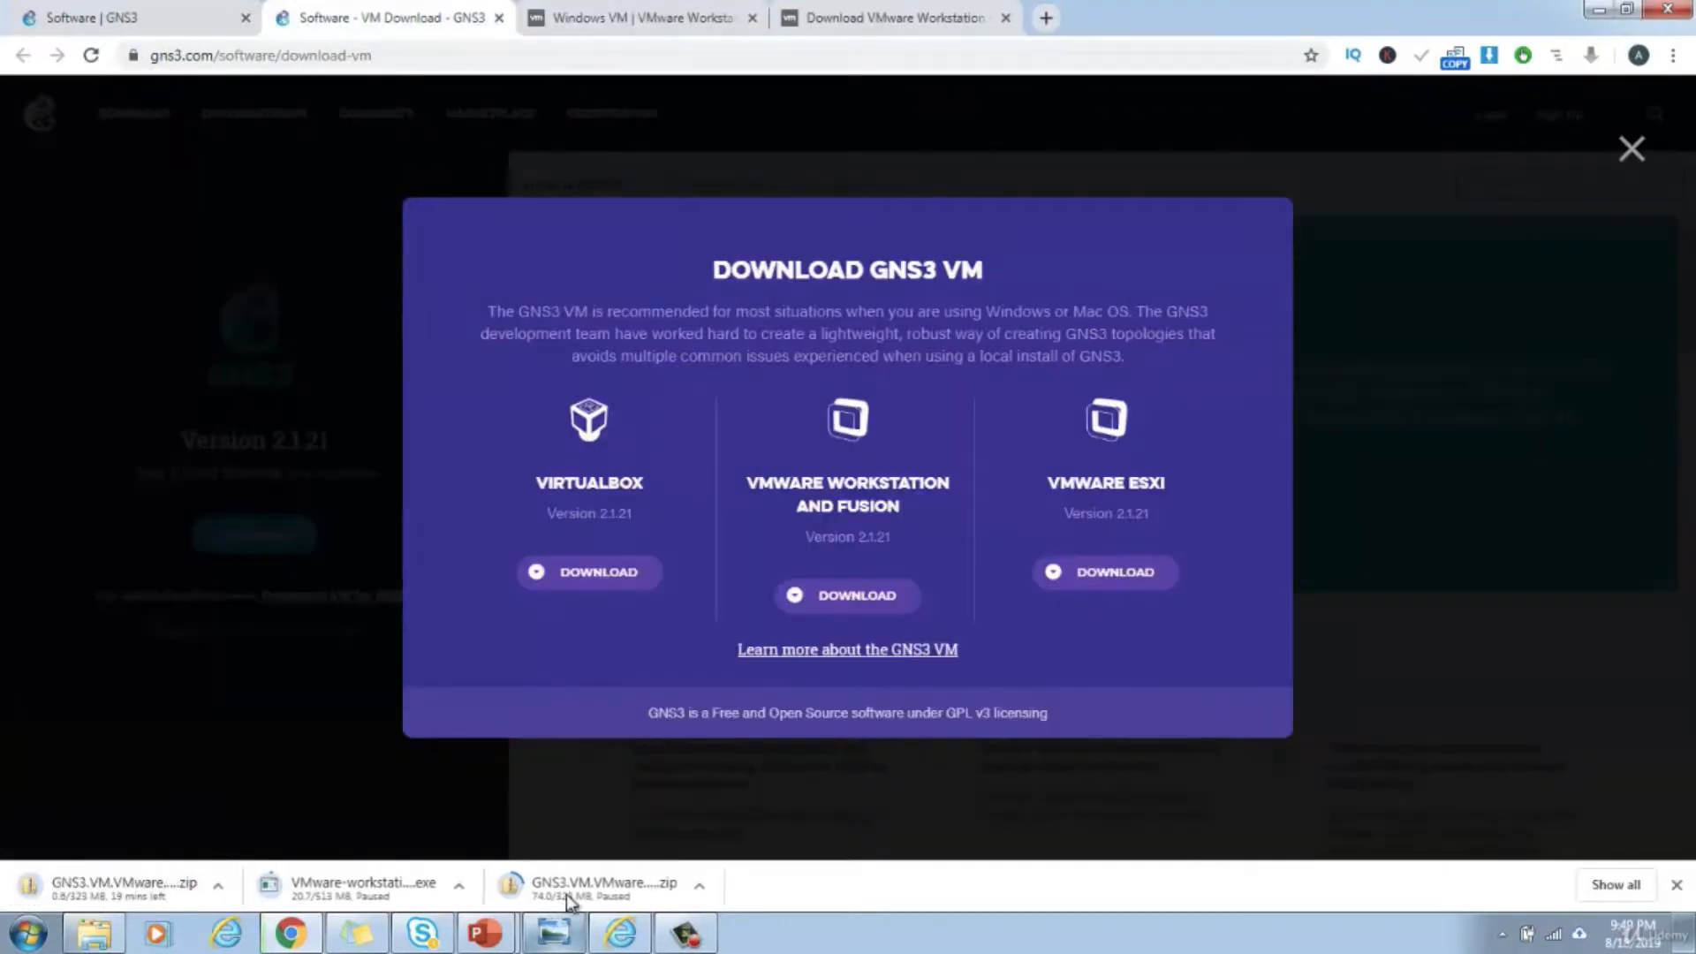
- Go to the vmware.com home page in the browser tab showing the VMware site
click(661, 19)
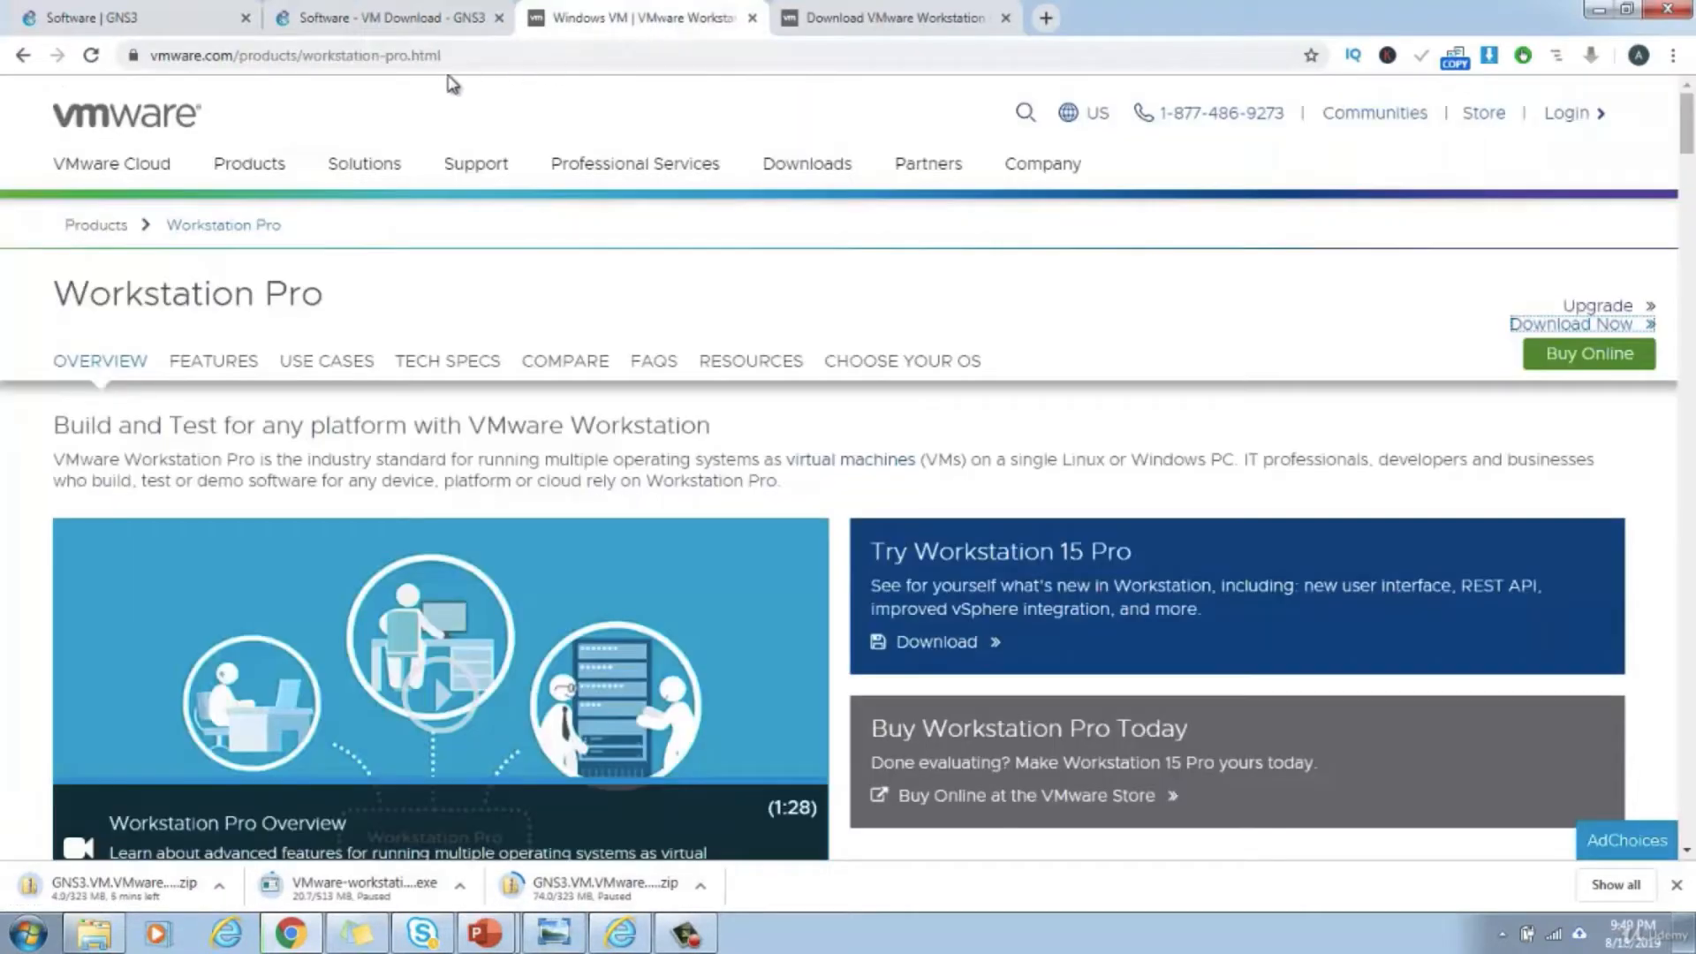
click(482, 55)
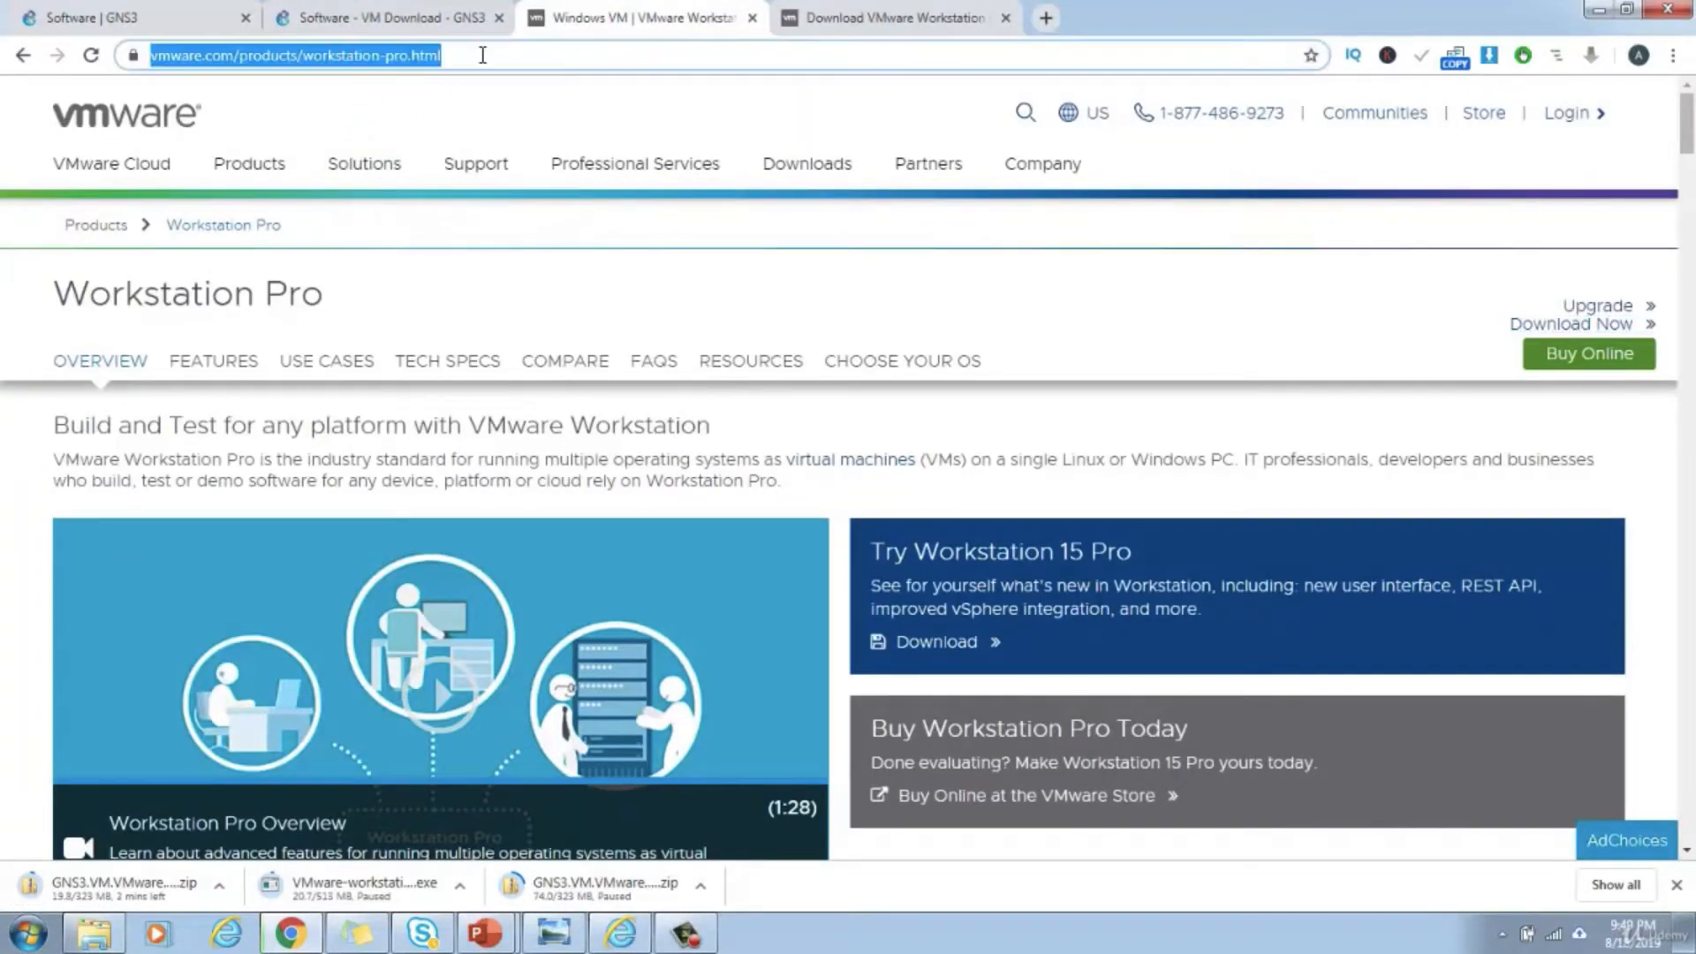
text(vmware.c)
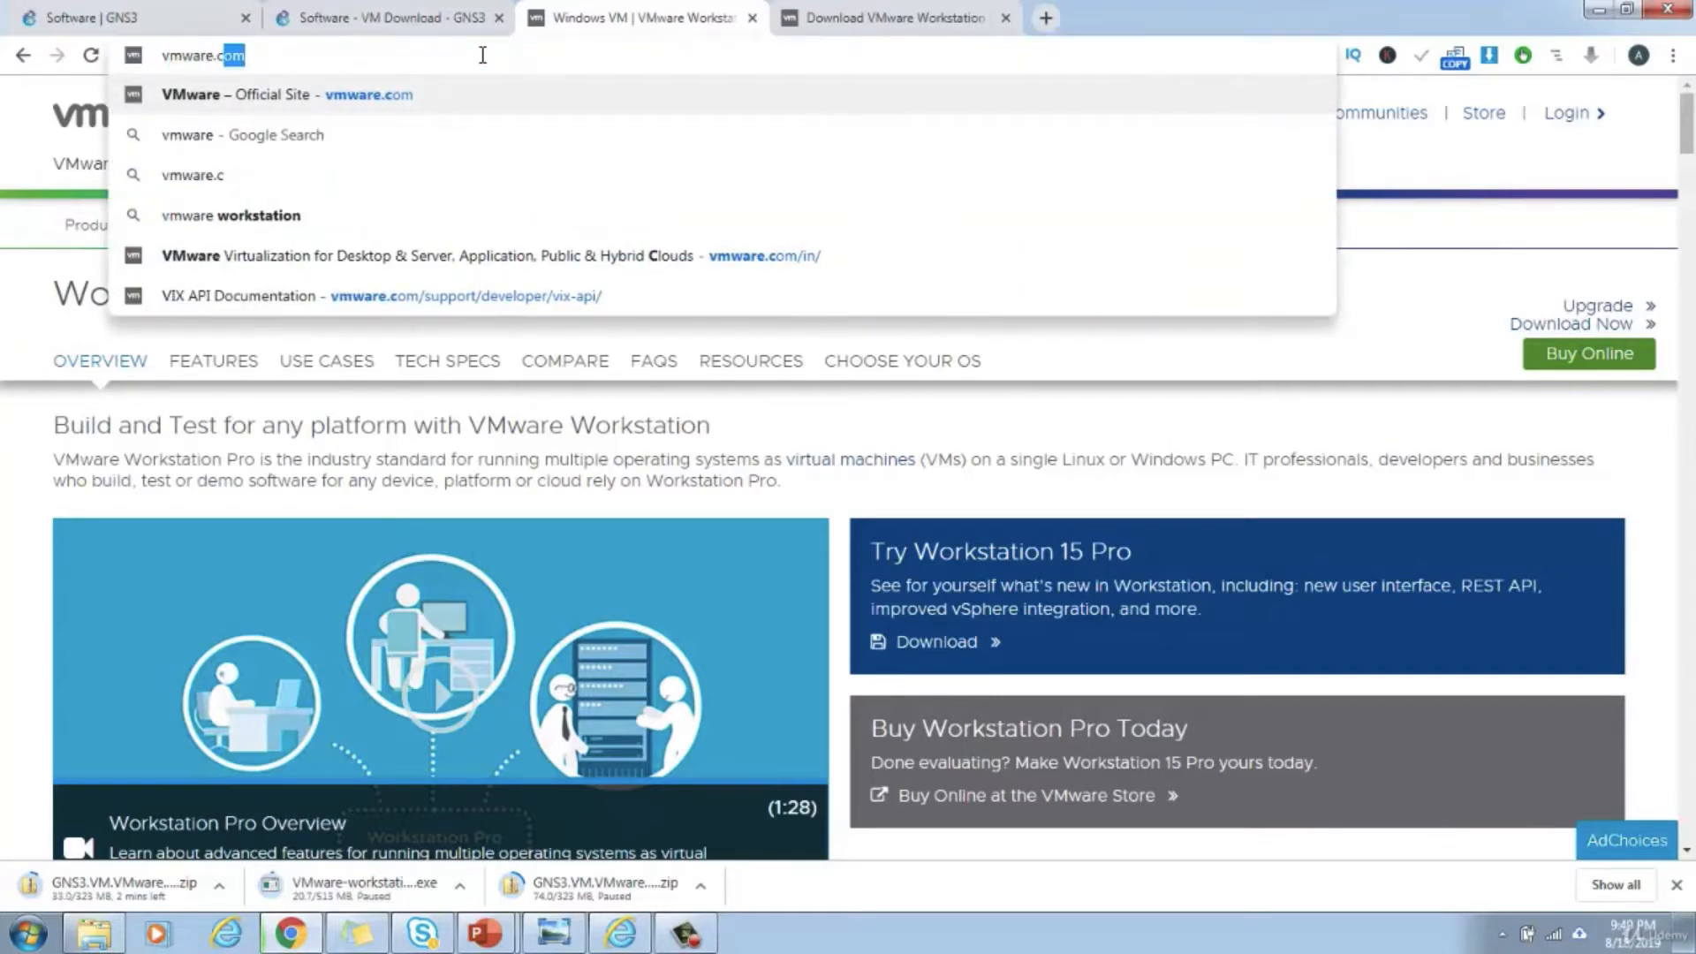
key(Return)
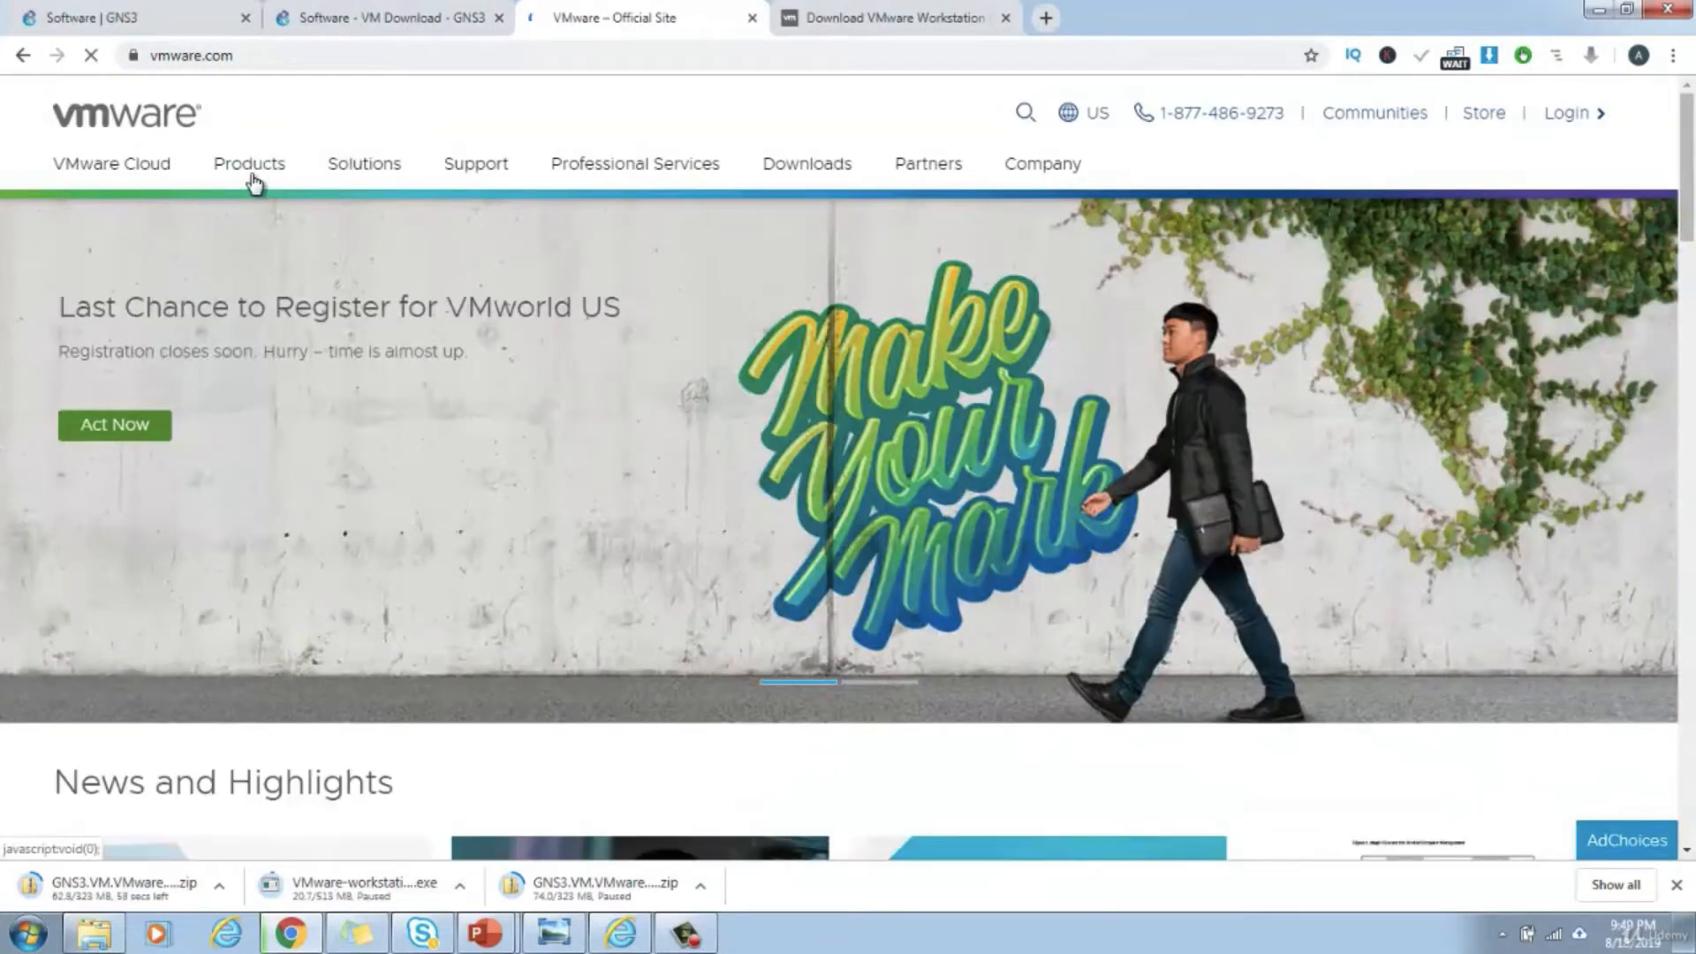
- Open the Workstation Pro product page from VMware's Personal Desktop products
click(251, 176)
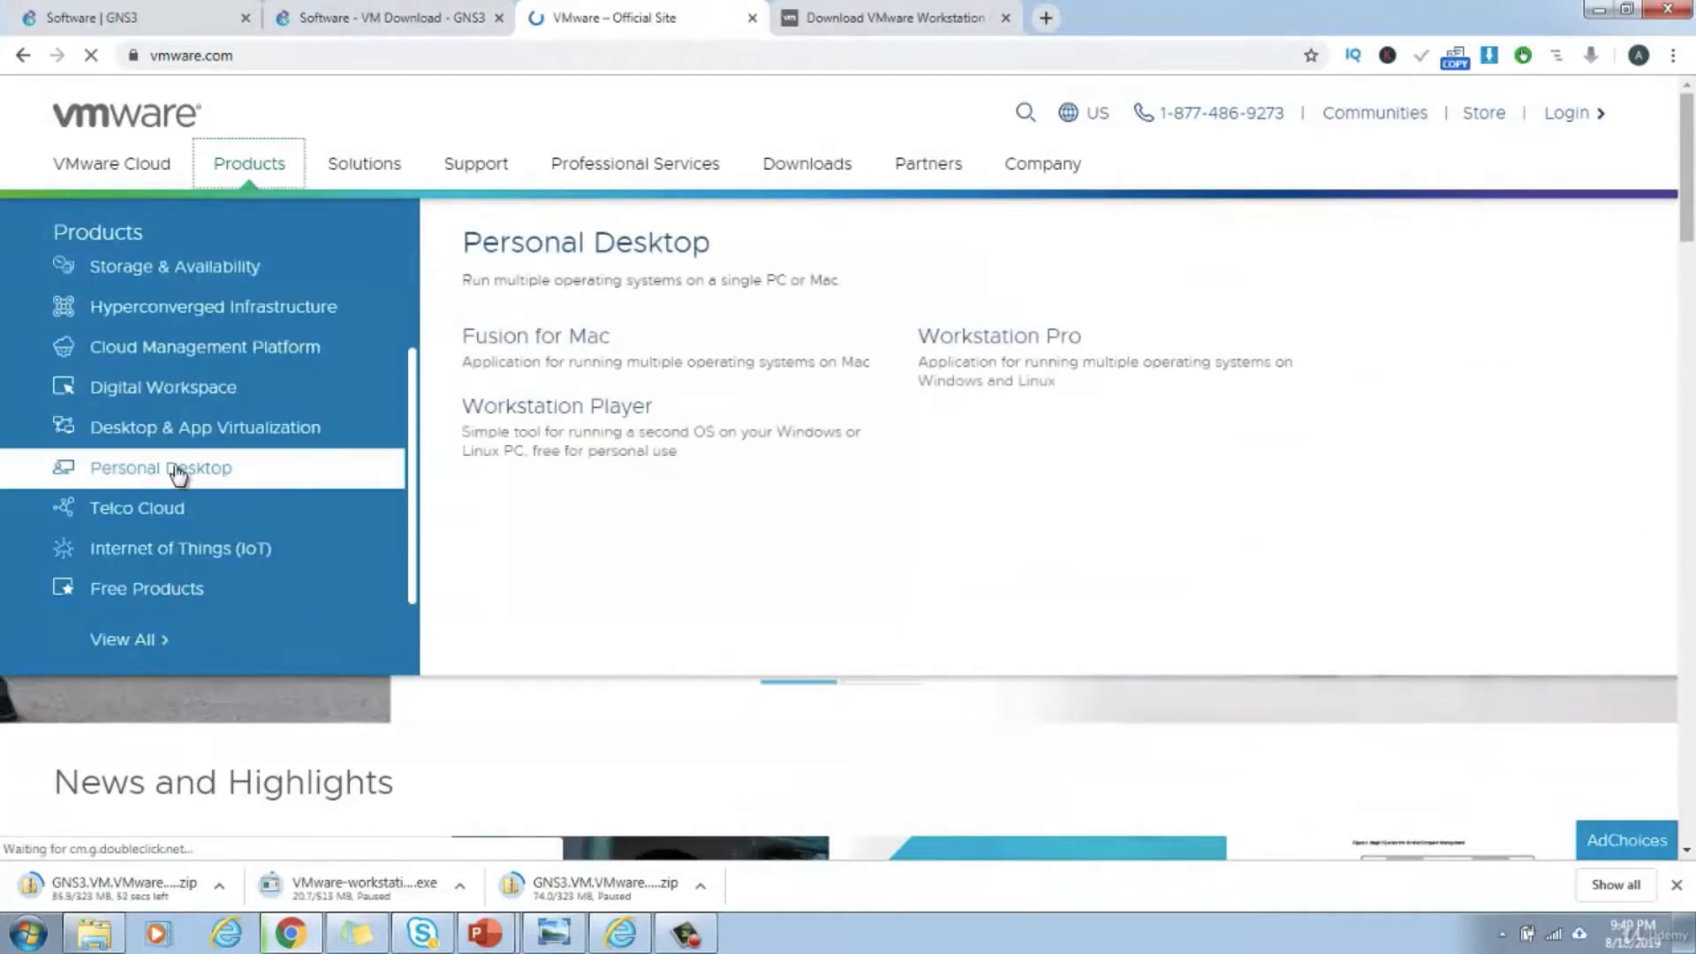
click(179, 475)
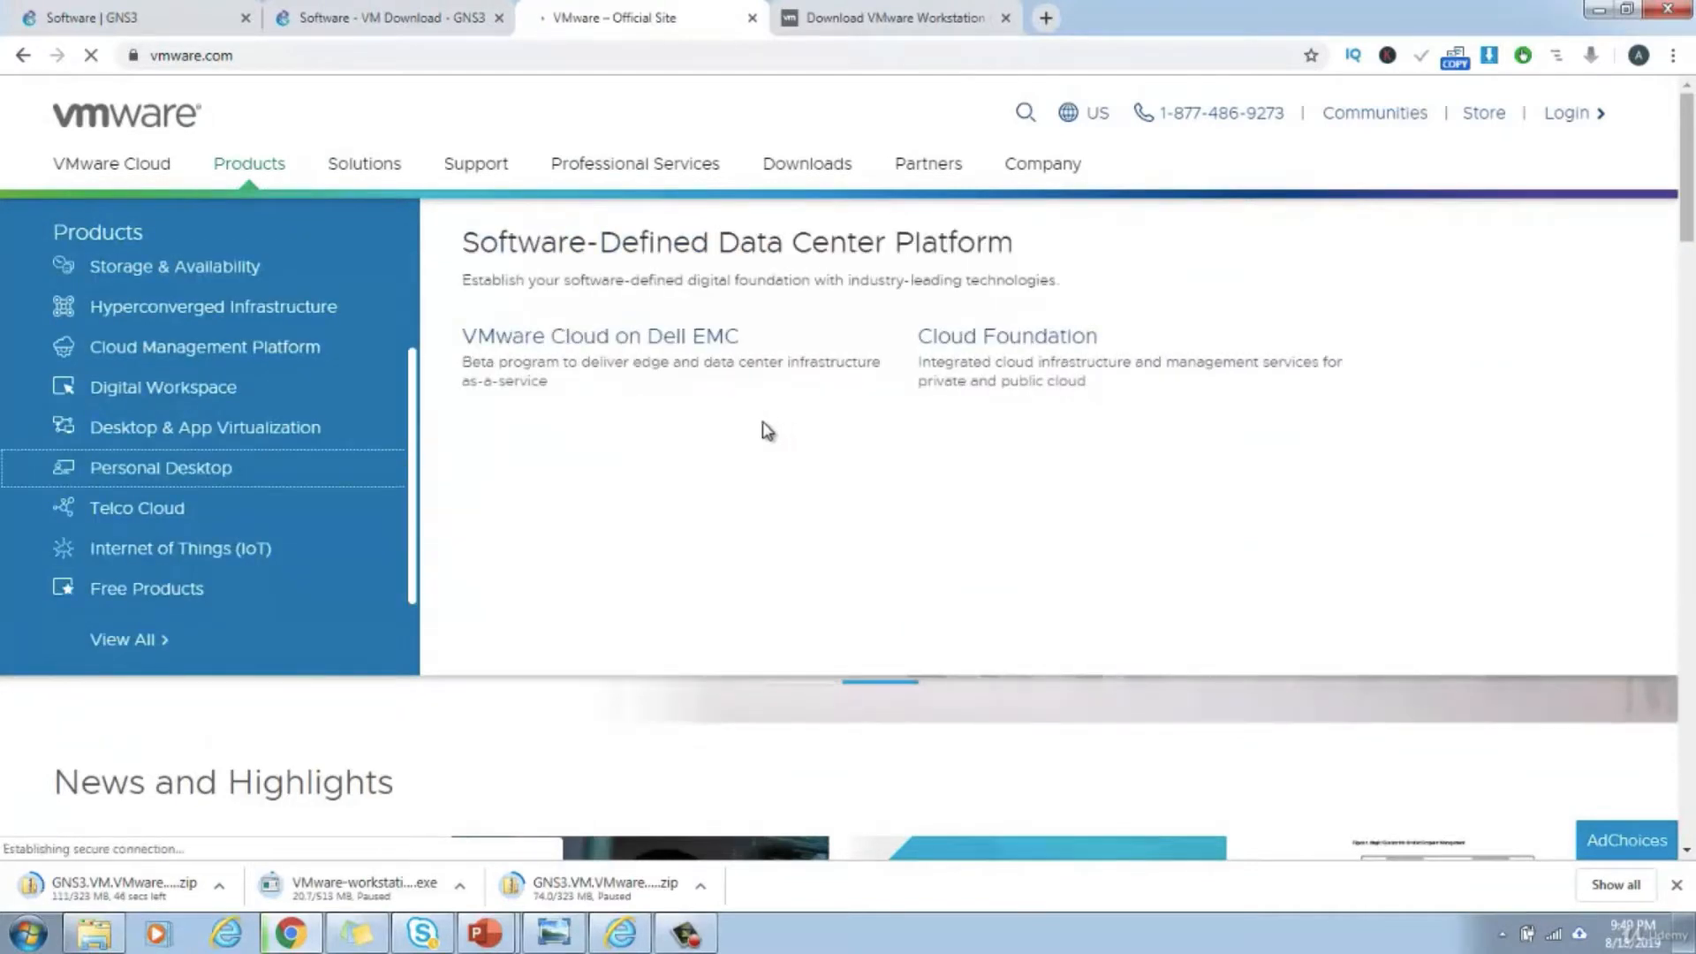
mouse_move(231, 475)
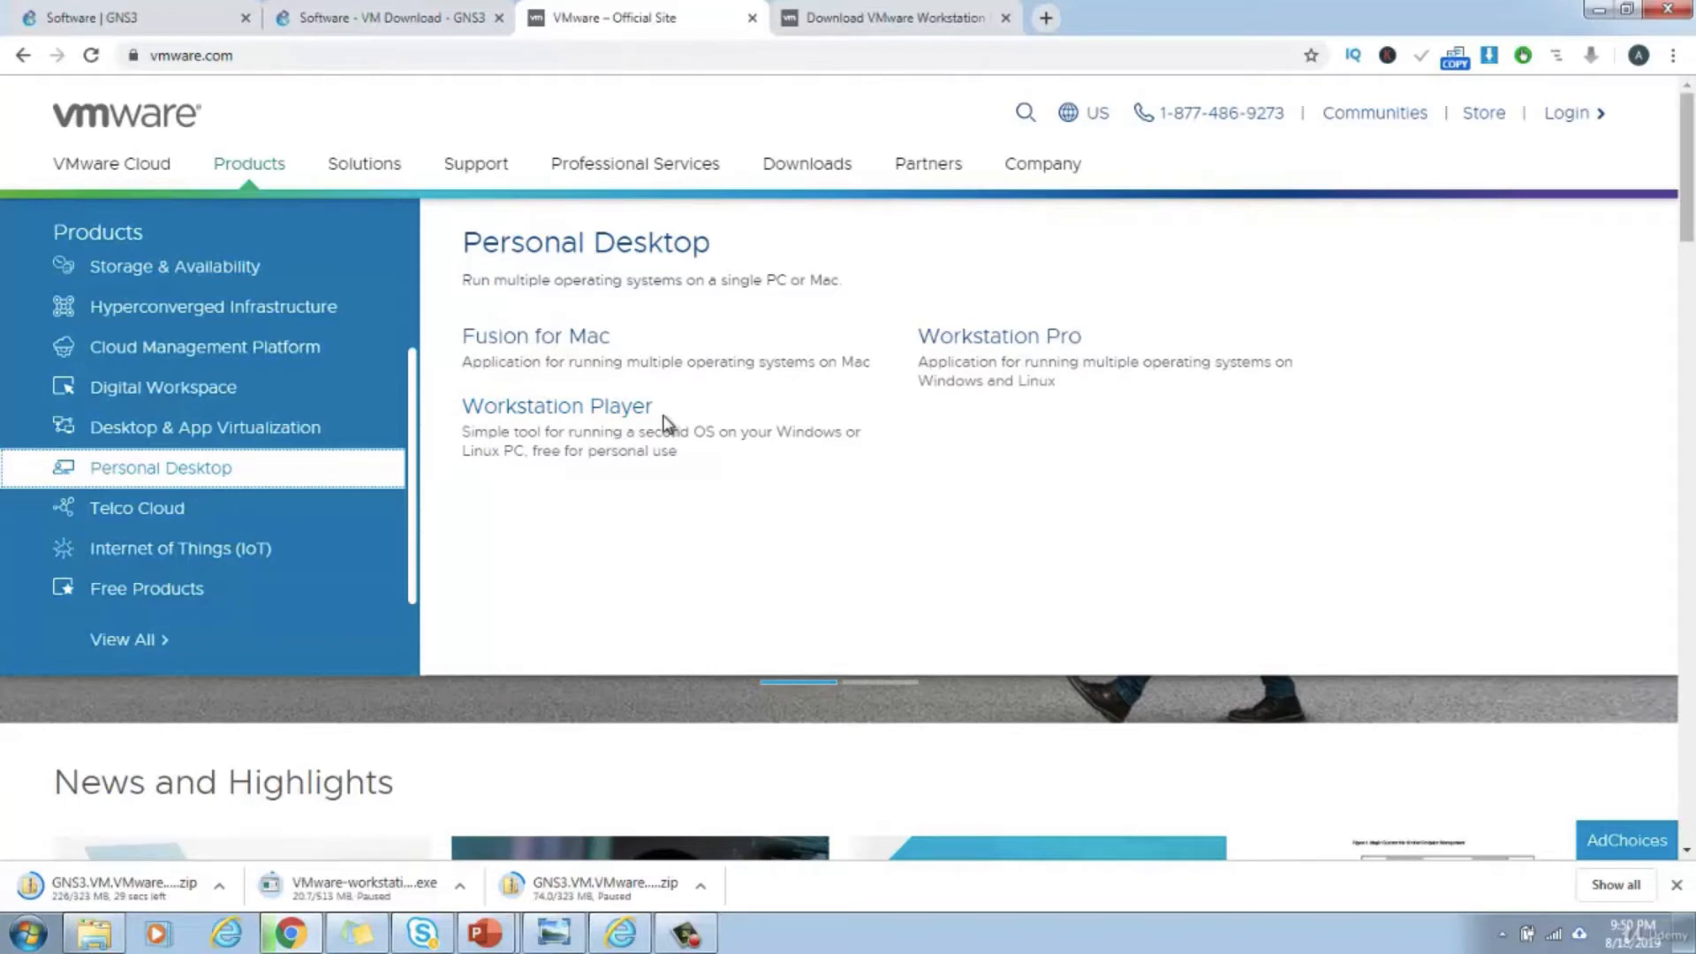
right_click(989, 339)
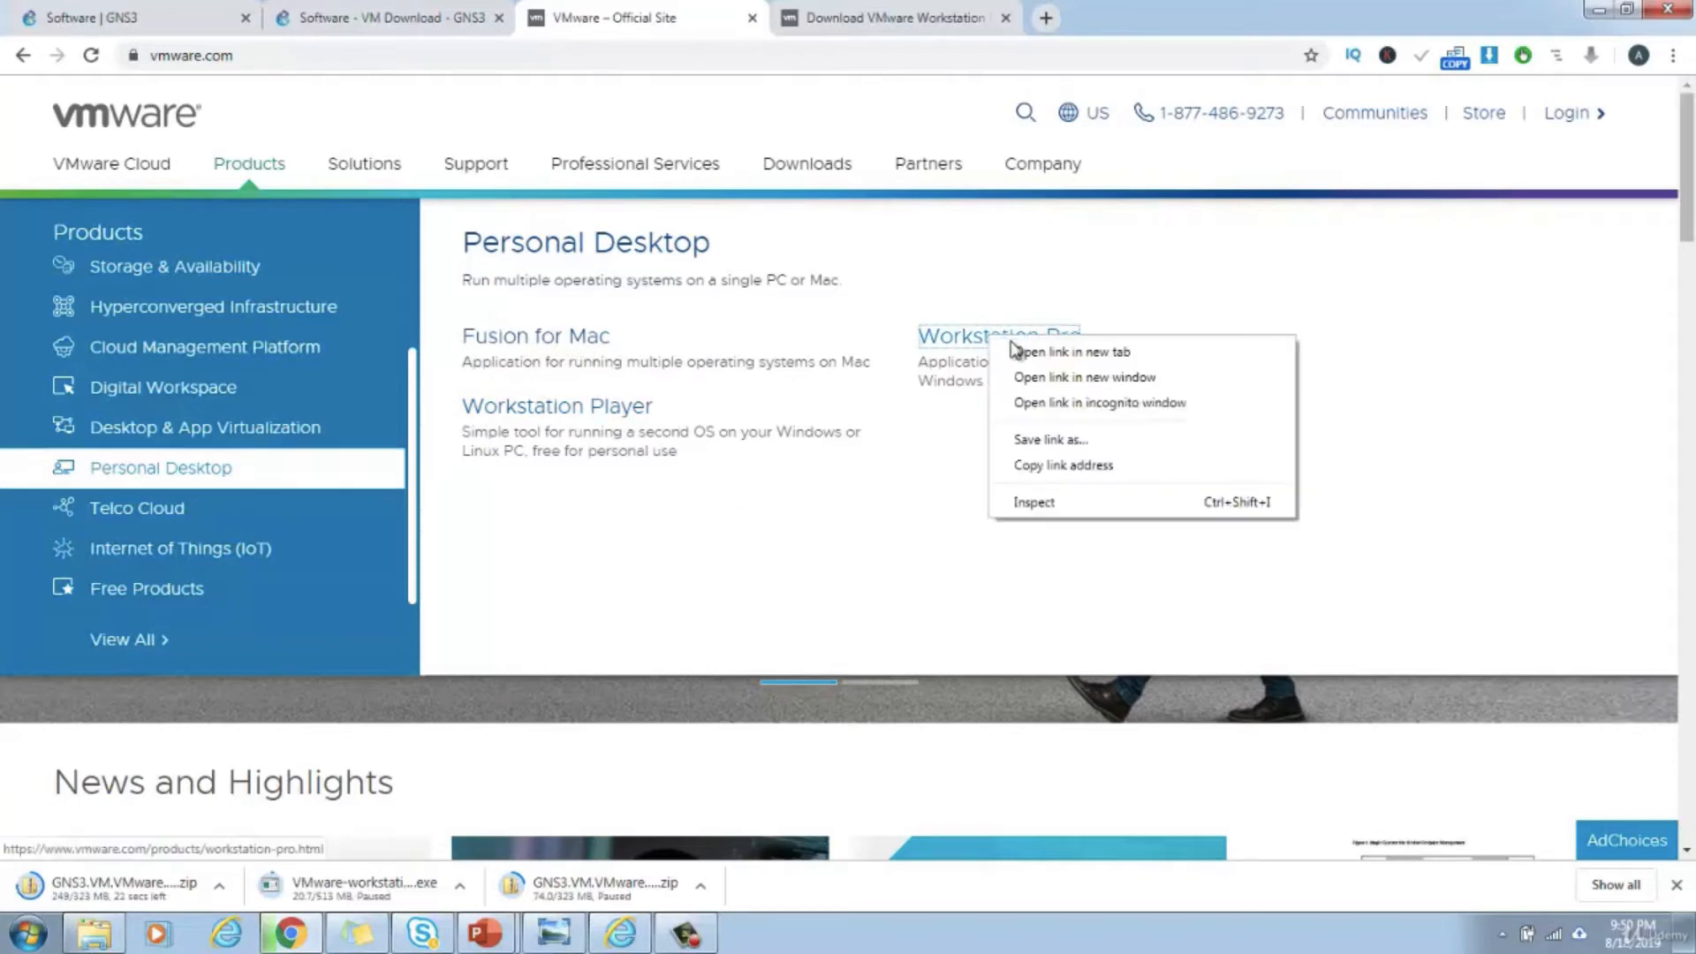
click(965, 345)
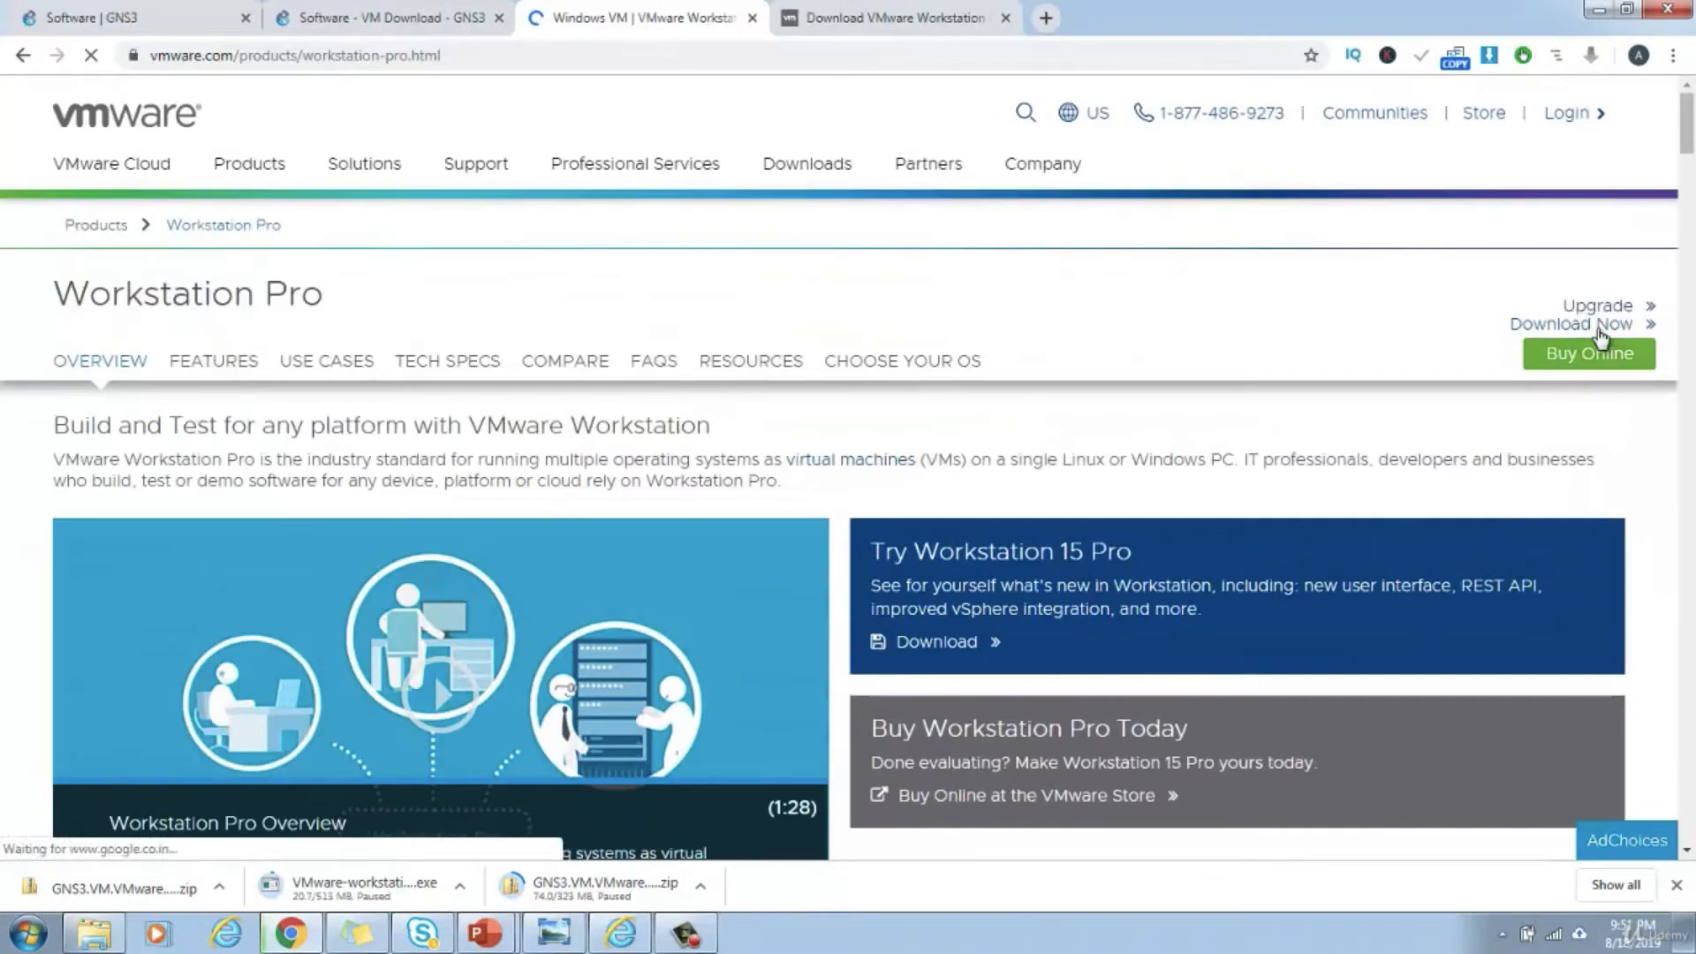
- Start the download of Workstation 15 Pro for Windows from the Workstation Pro evaluation page
click(1566, 327)
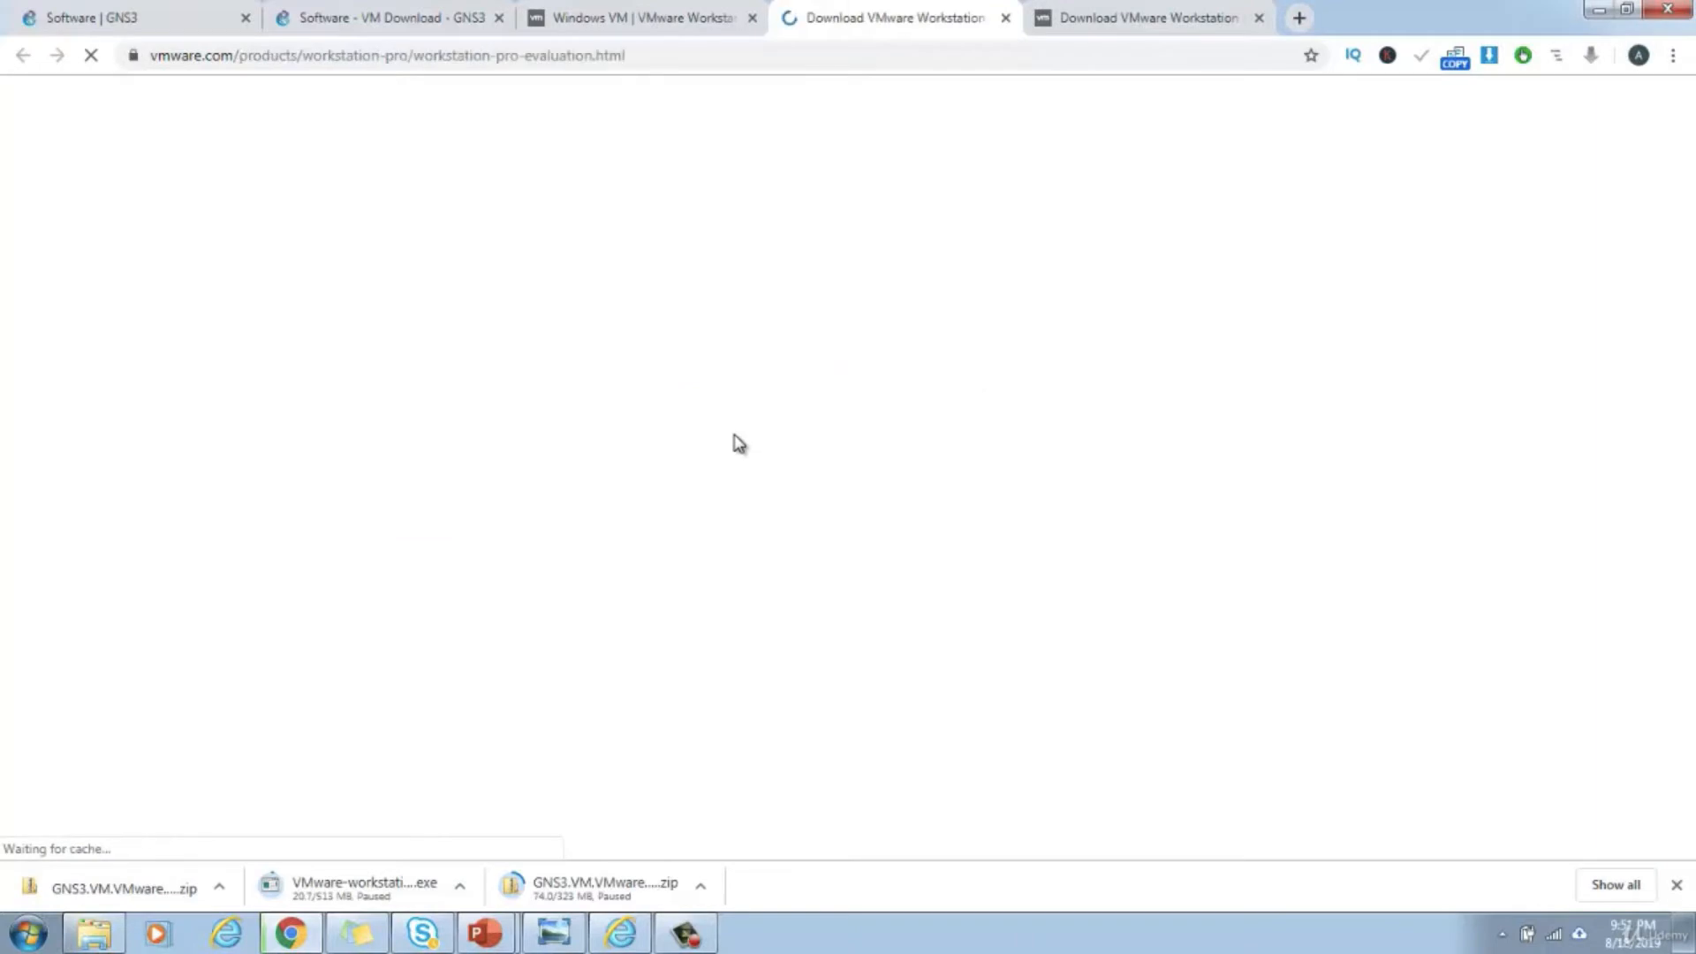
scroll(234, 590, down, 4)
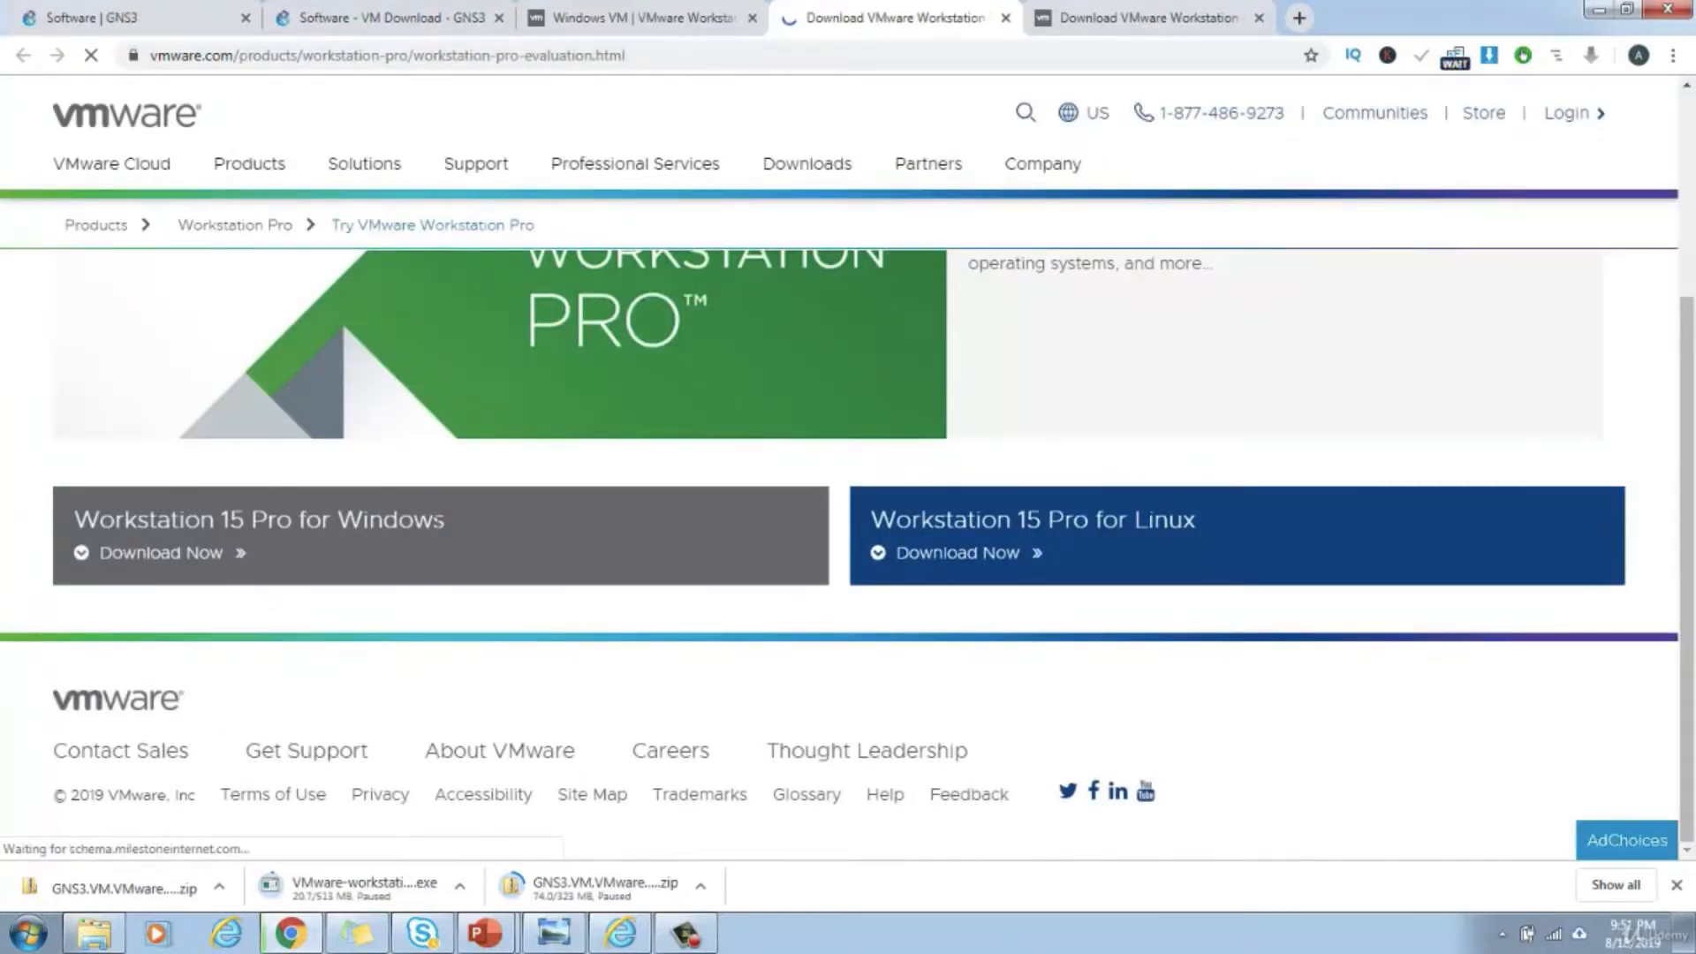
click(182, 555)
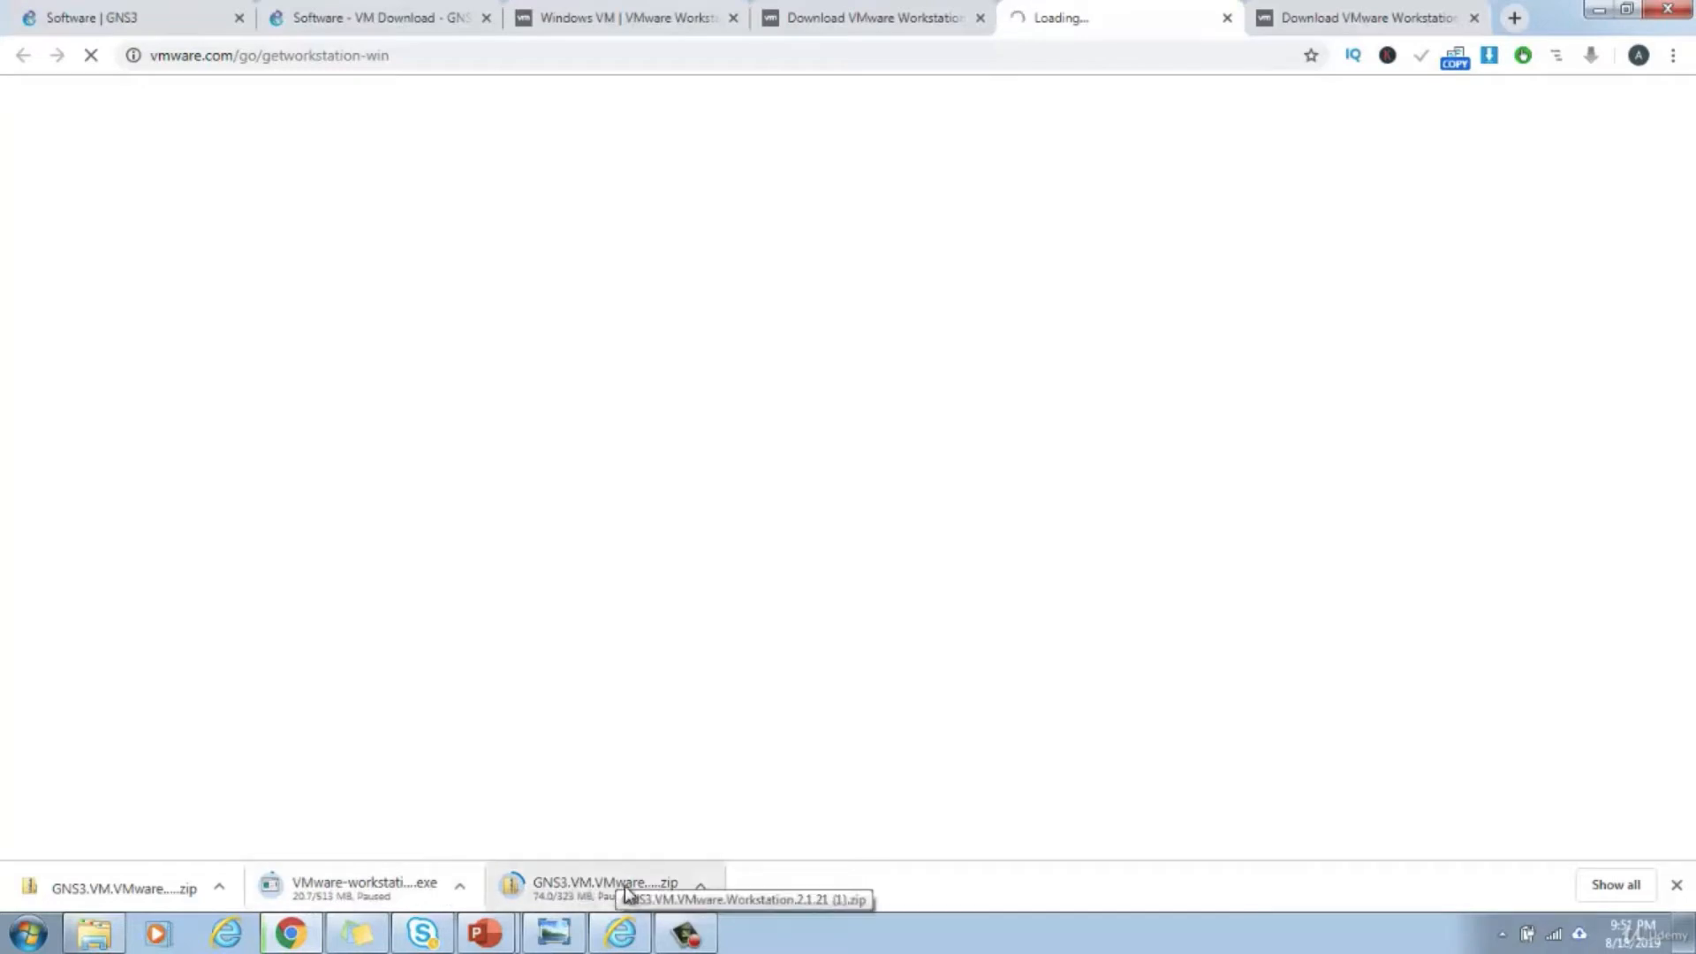
- Start another GNS3 VM download for VMware Workstation and Fusion from the GNS3 software page and close the VM download dialog
click(355, 19)
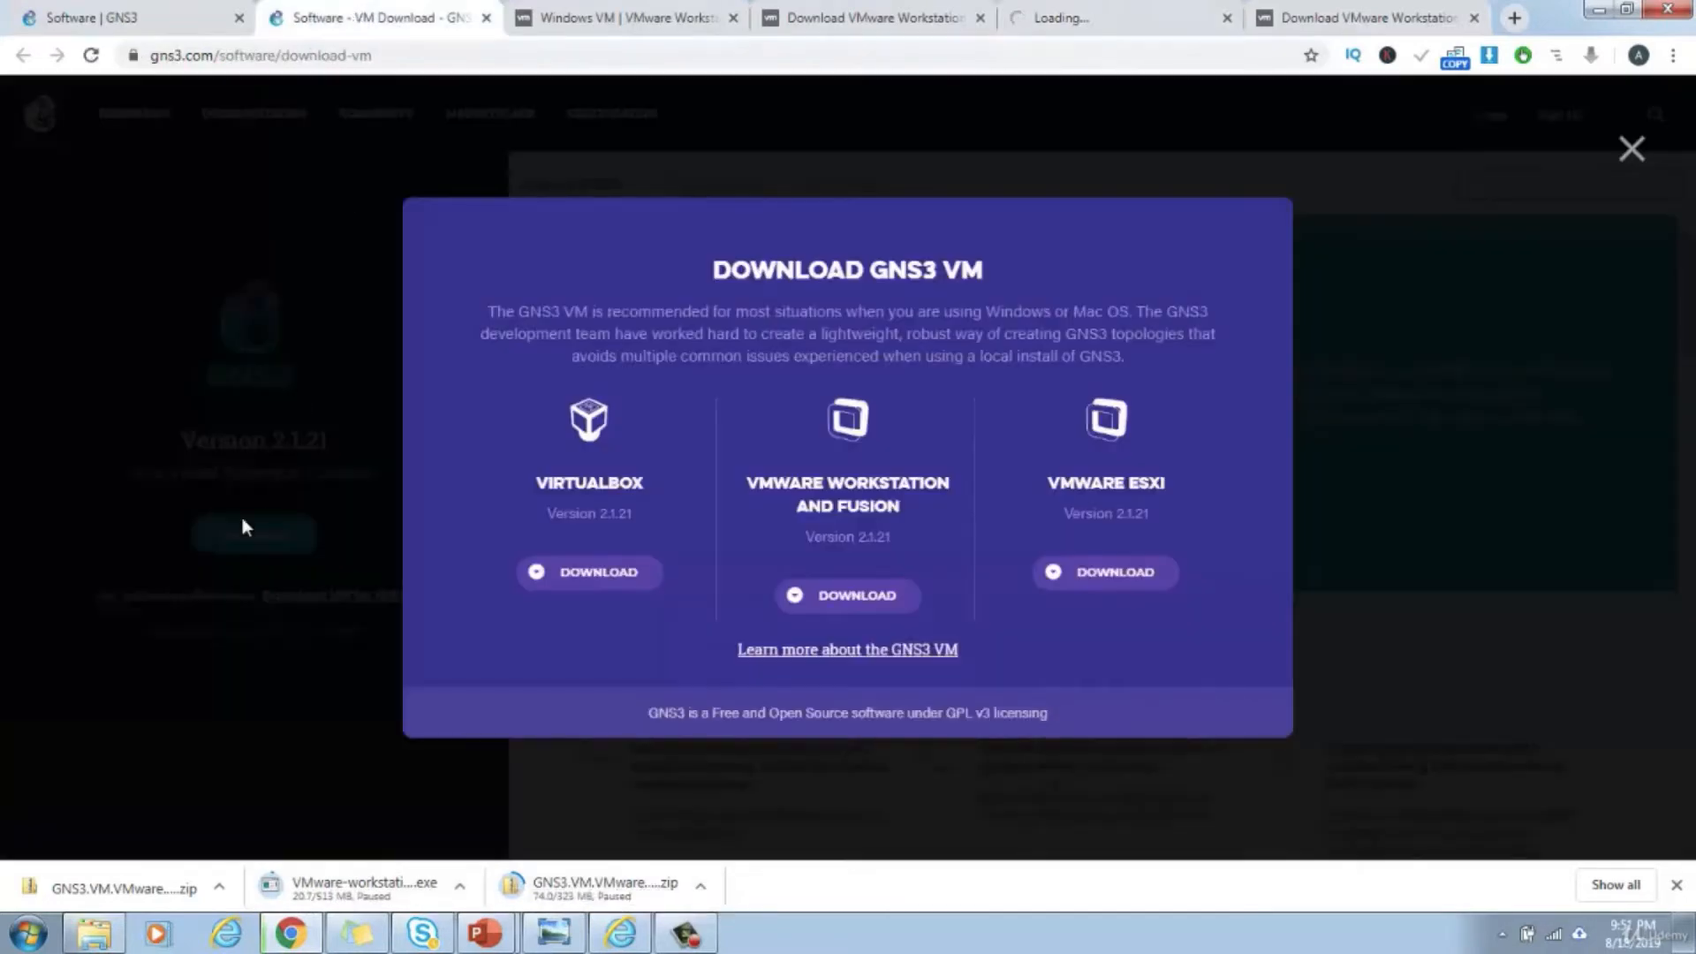
click(1638, 150)
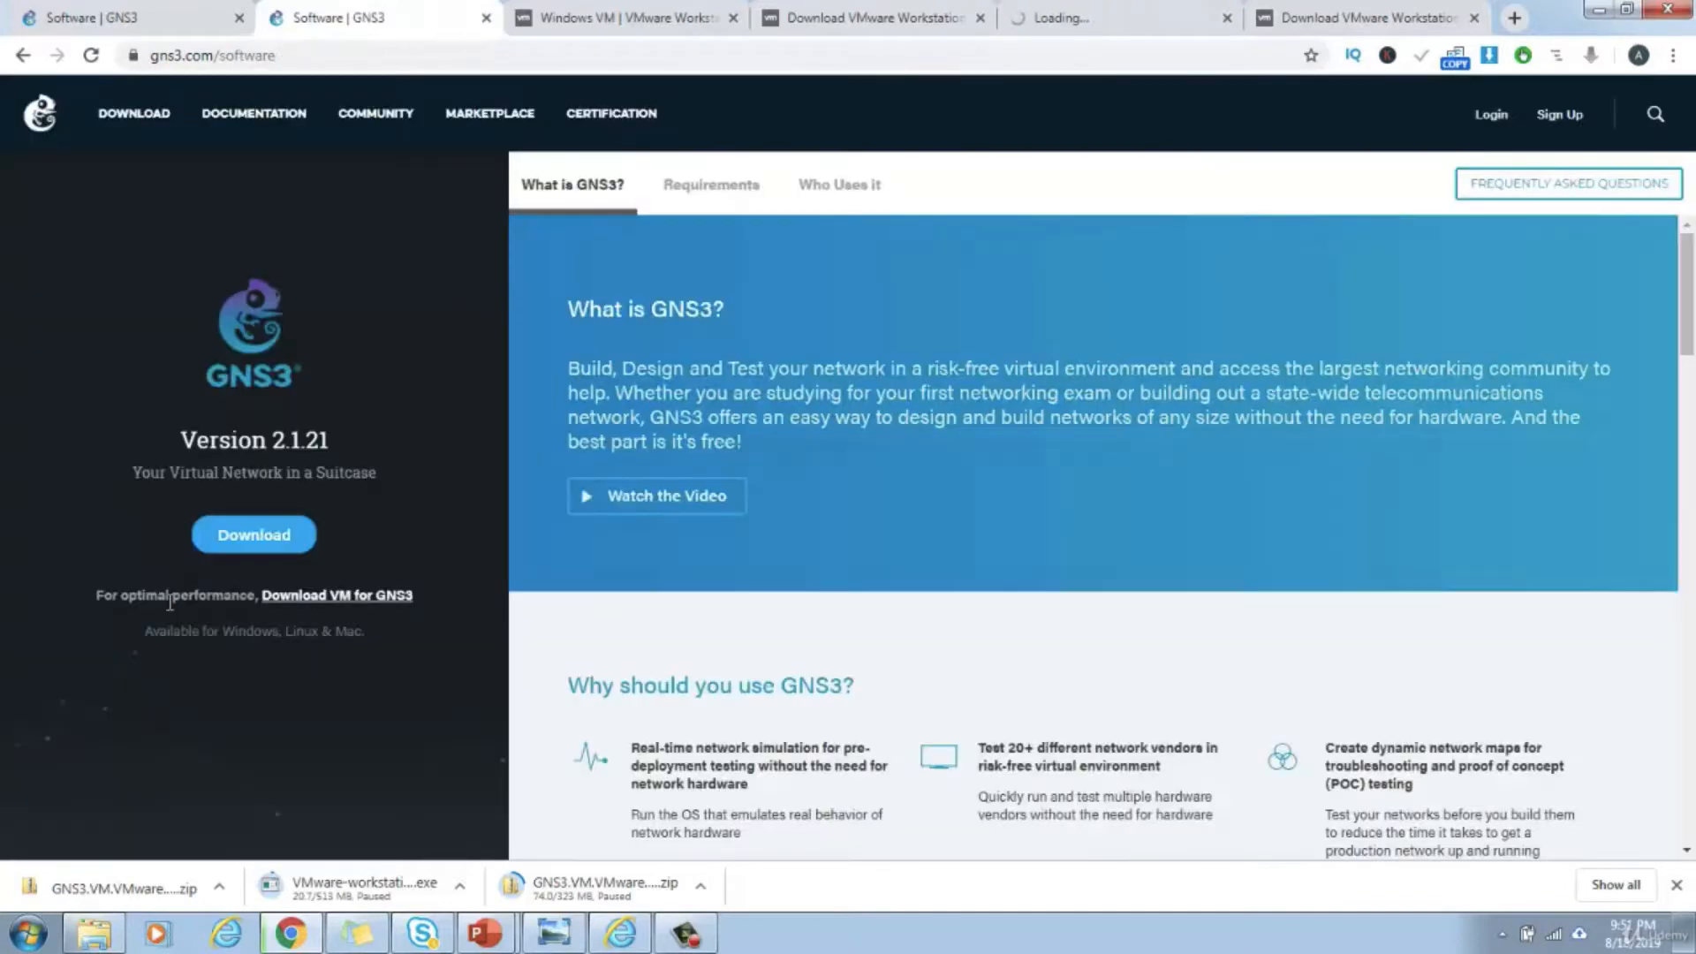
click(338, 598)
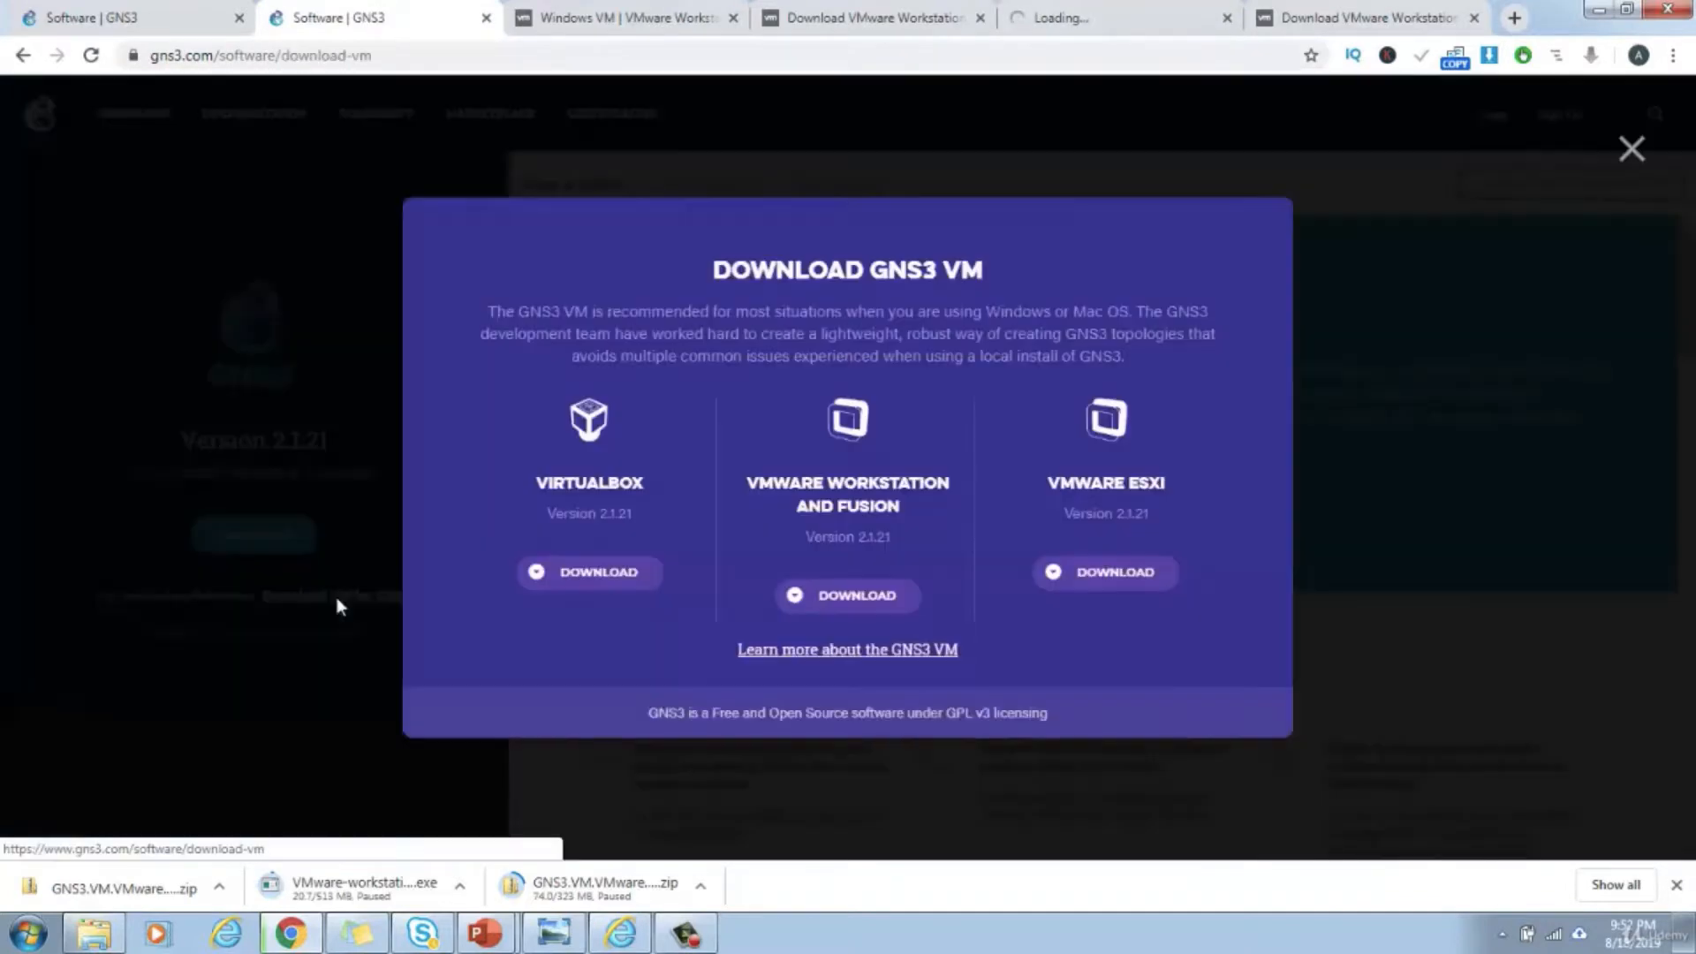
click(839, 599)
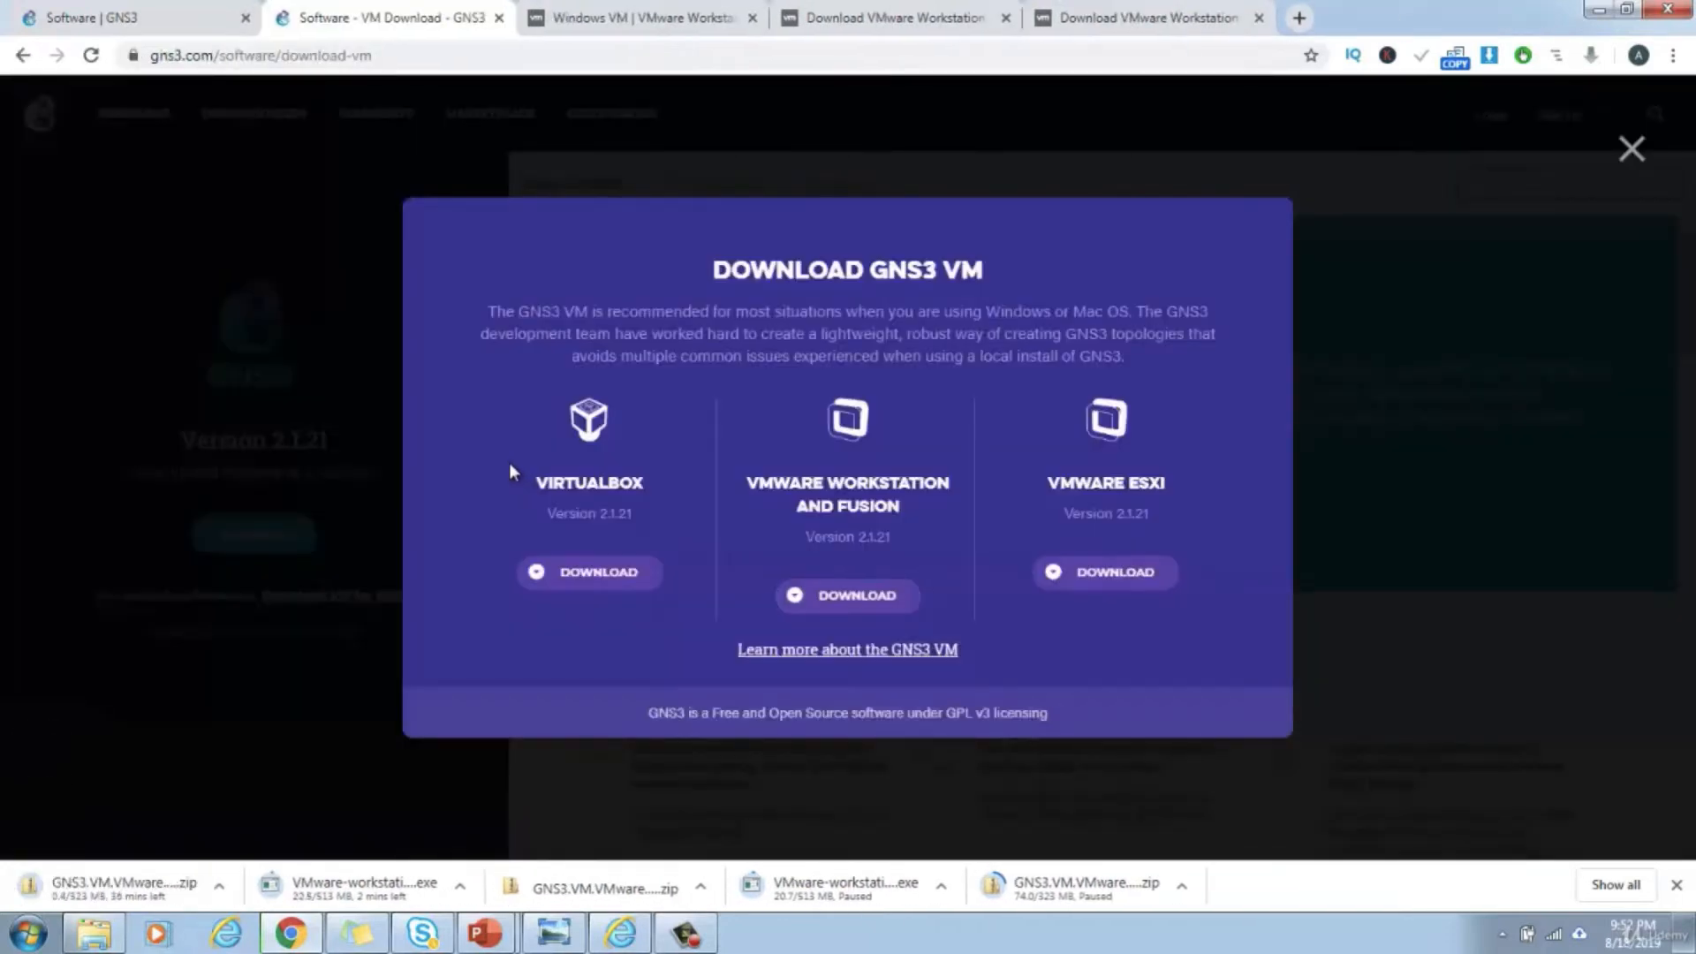
click(220, 887)
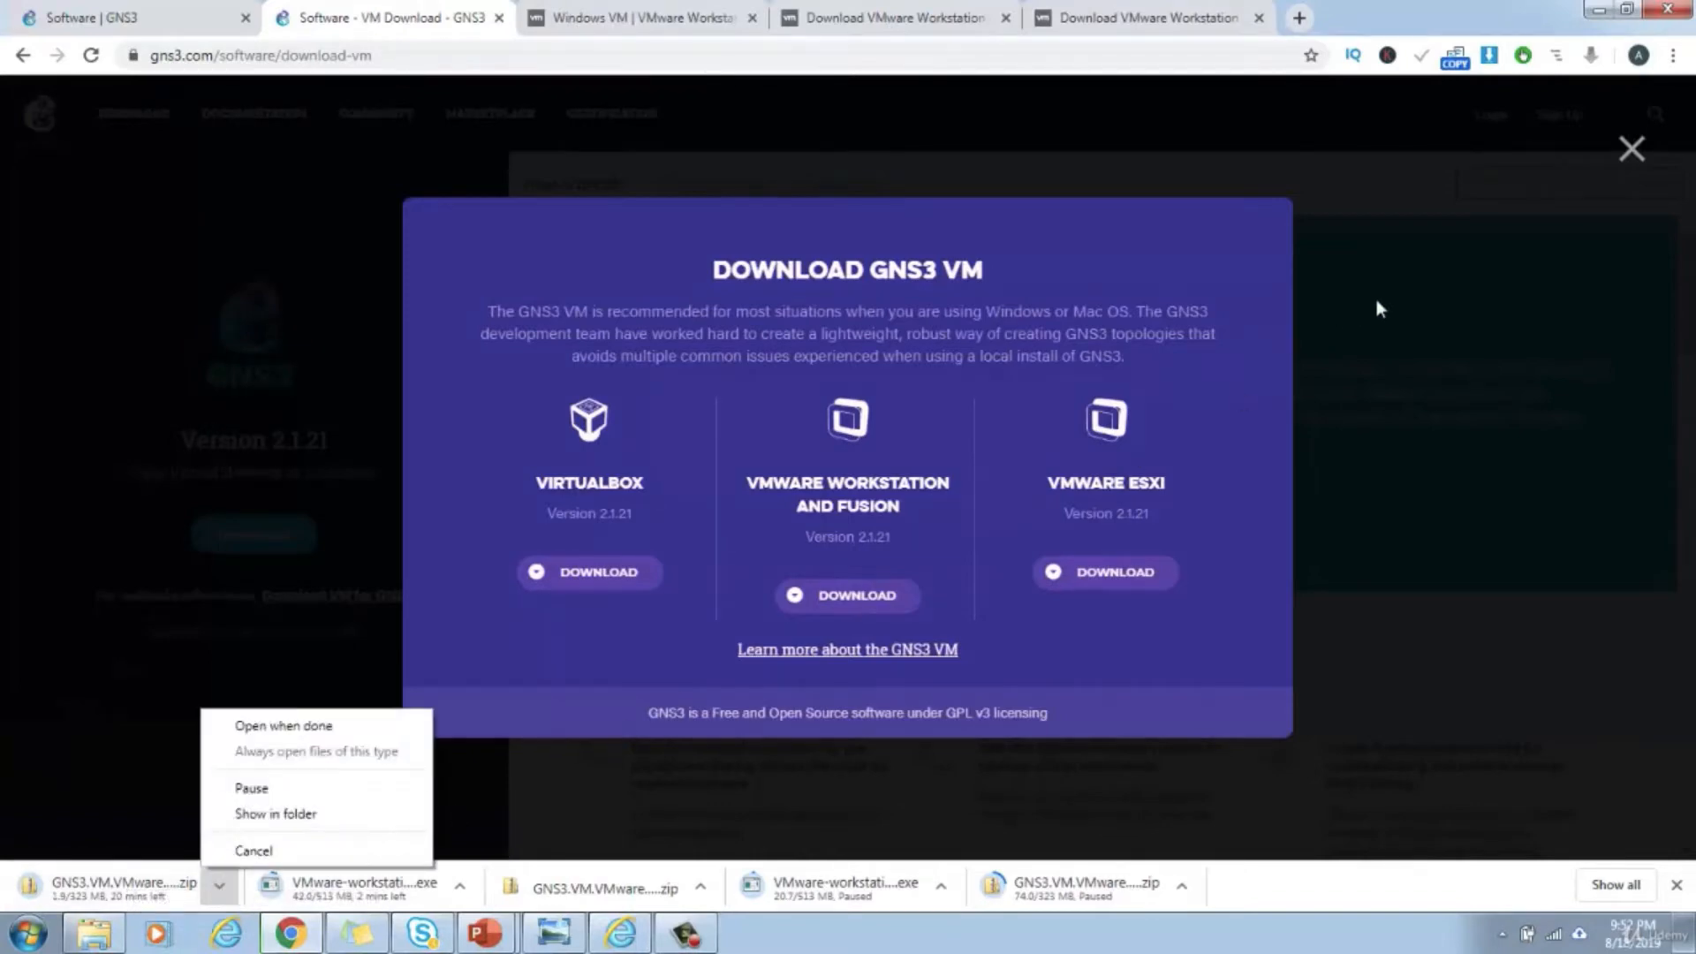
click(1636, 154)
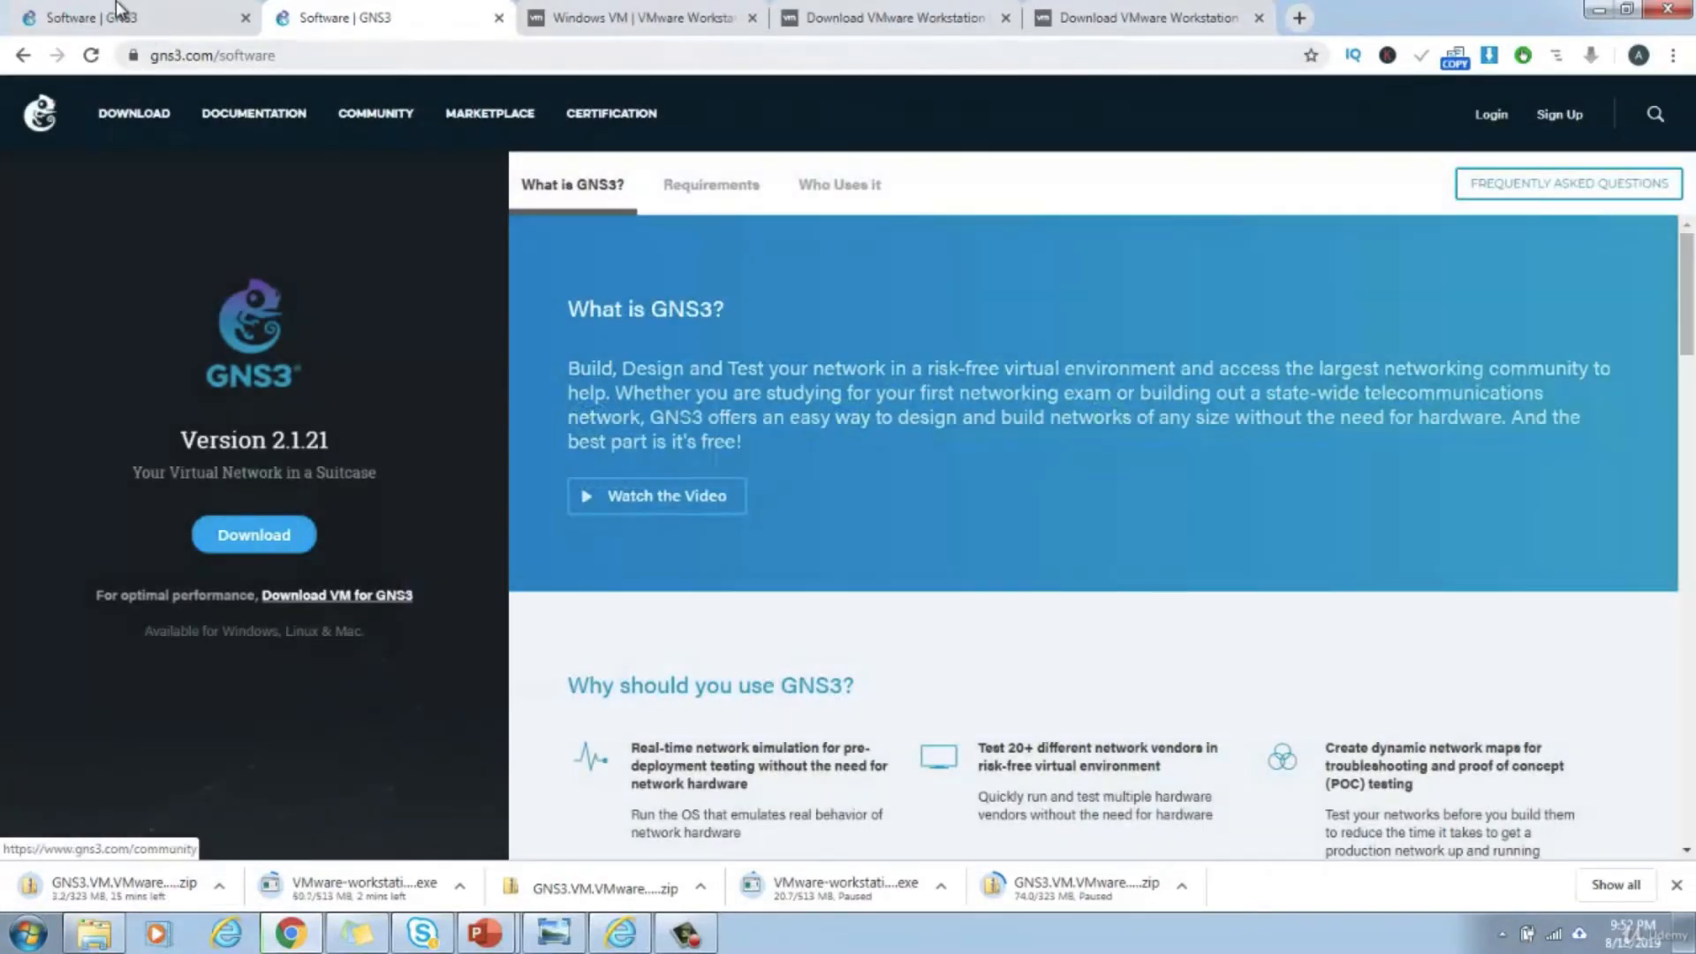
- Review the GNS3 version on its software page and the VMware Workstation Pro product and evaluation download pages
click(130, 24)
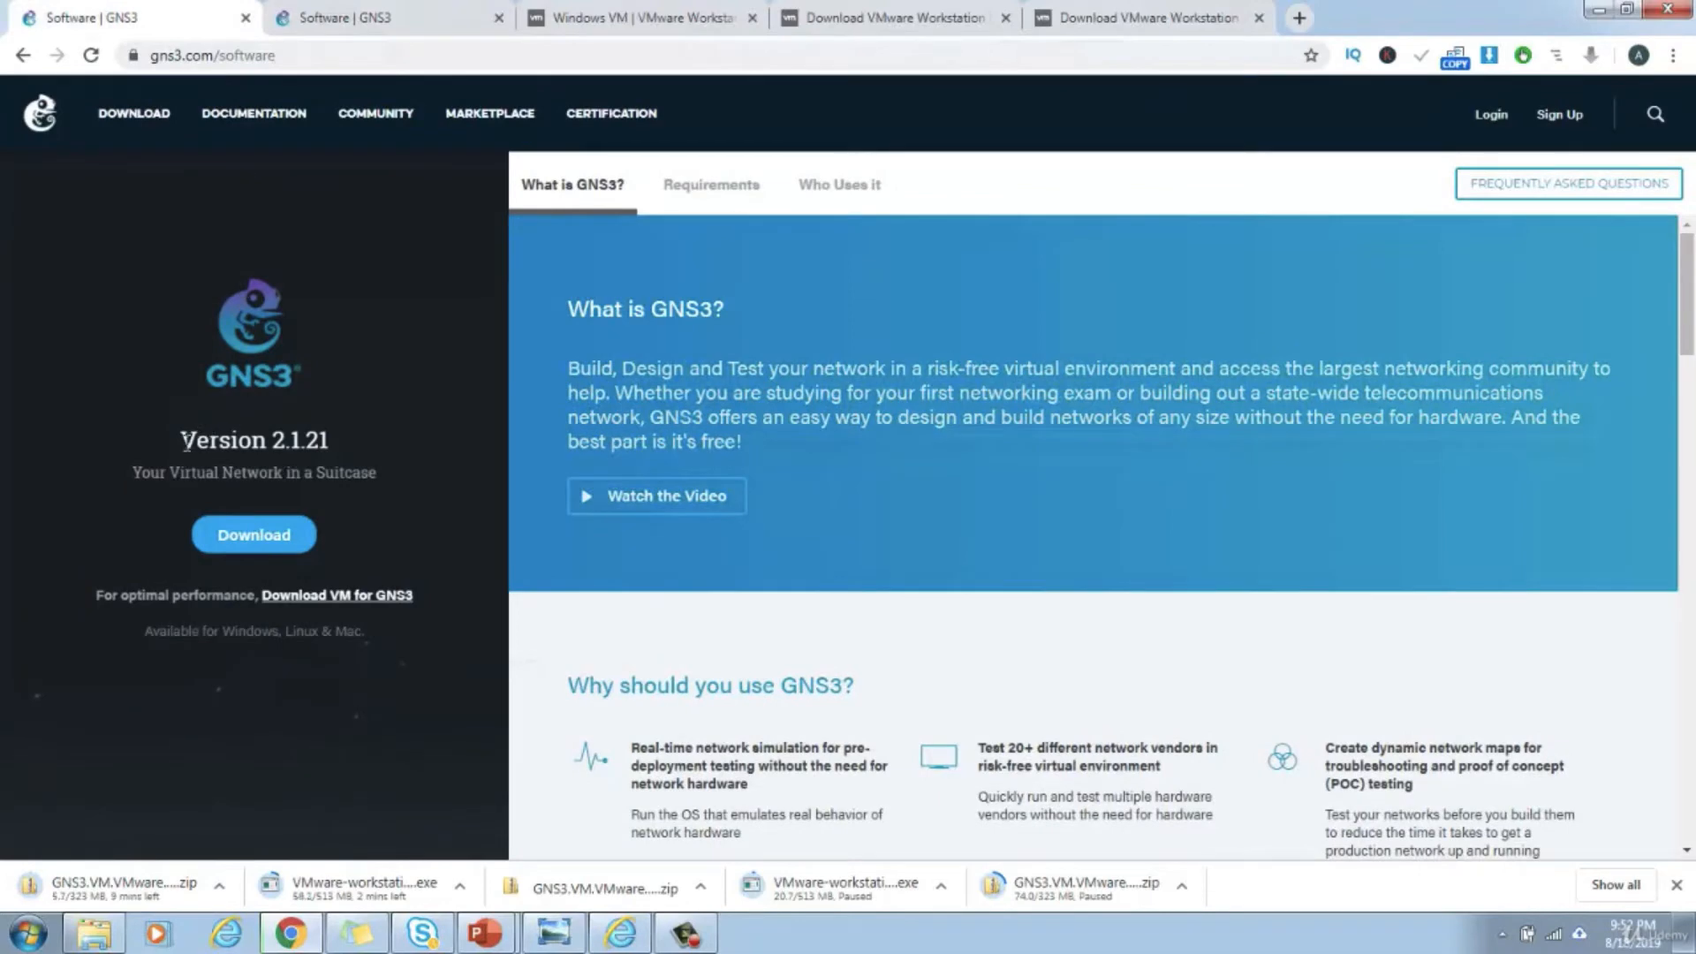
drag(184, 440, 386, 445)
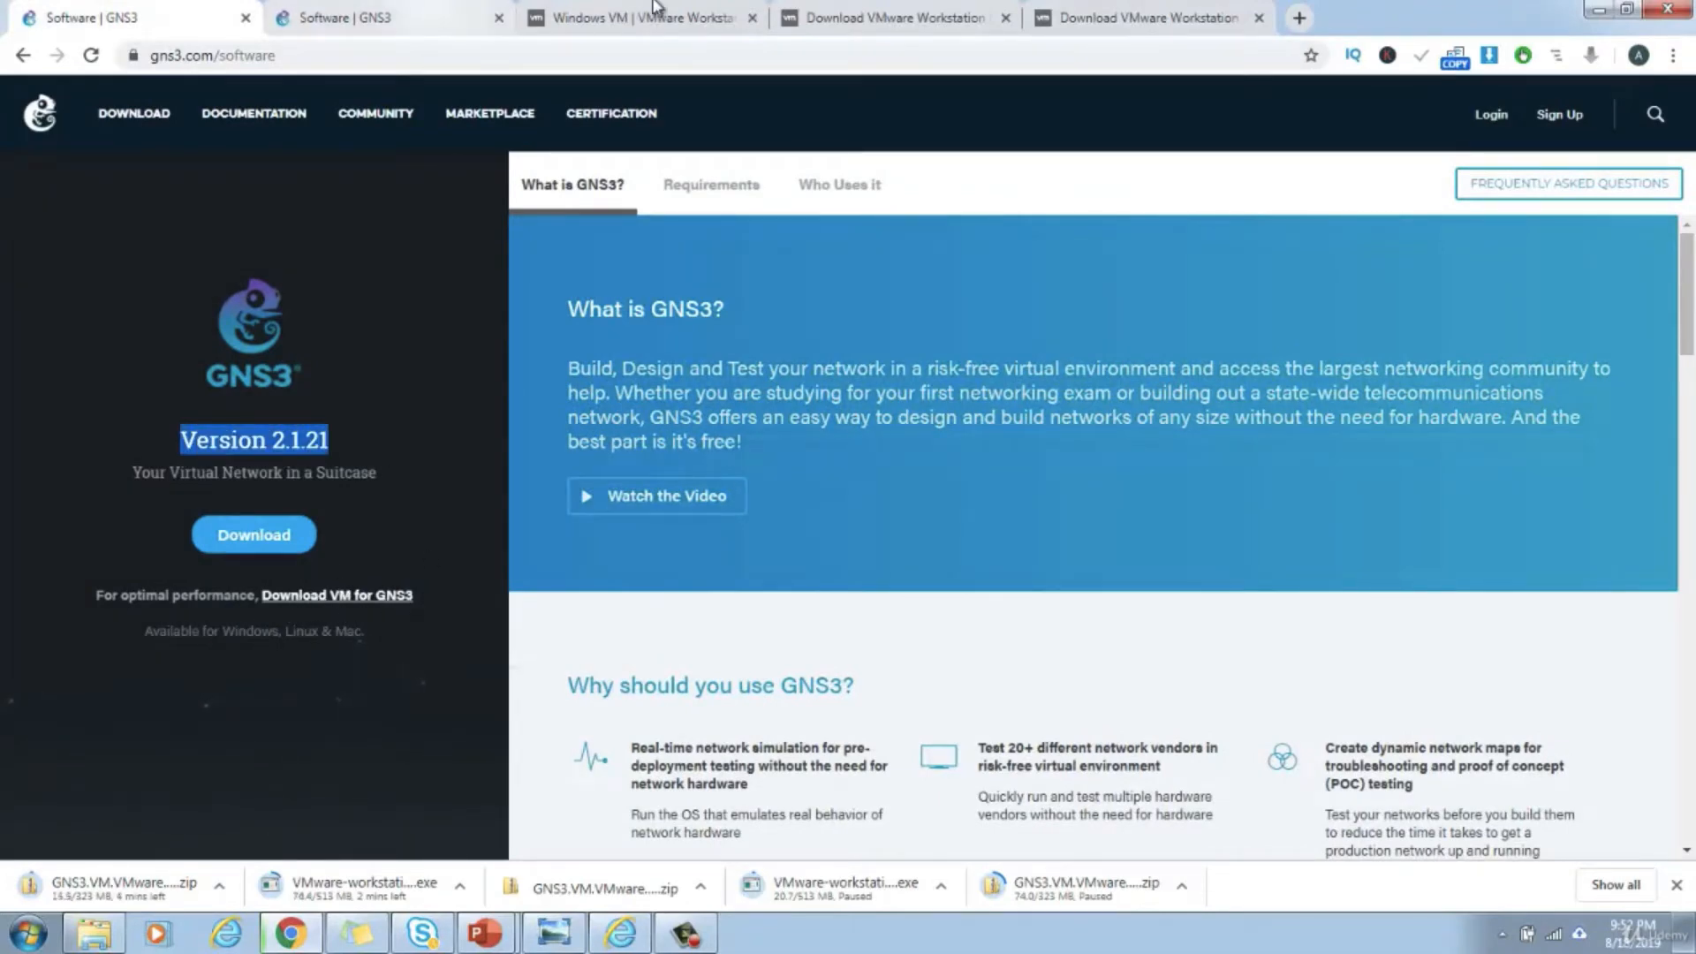
click(688, 21)
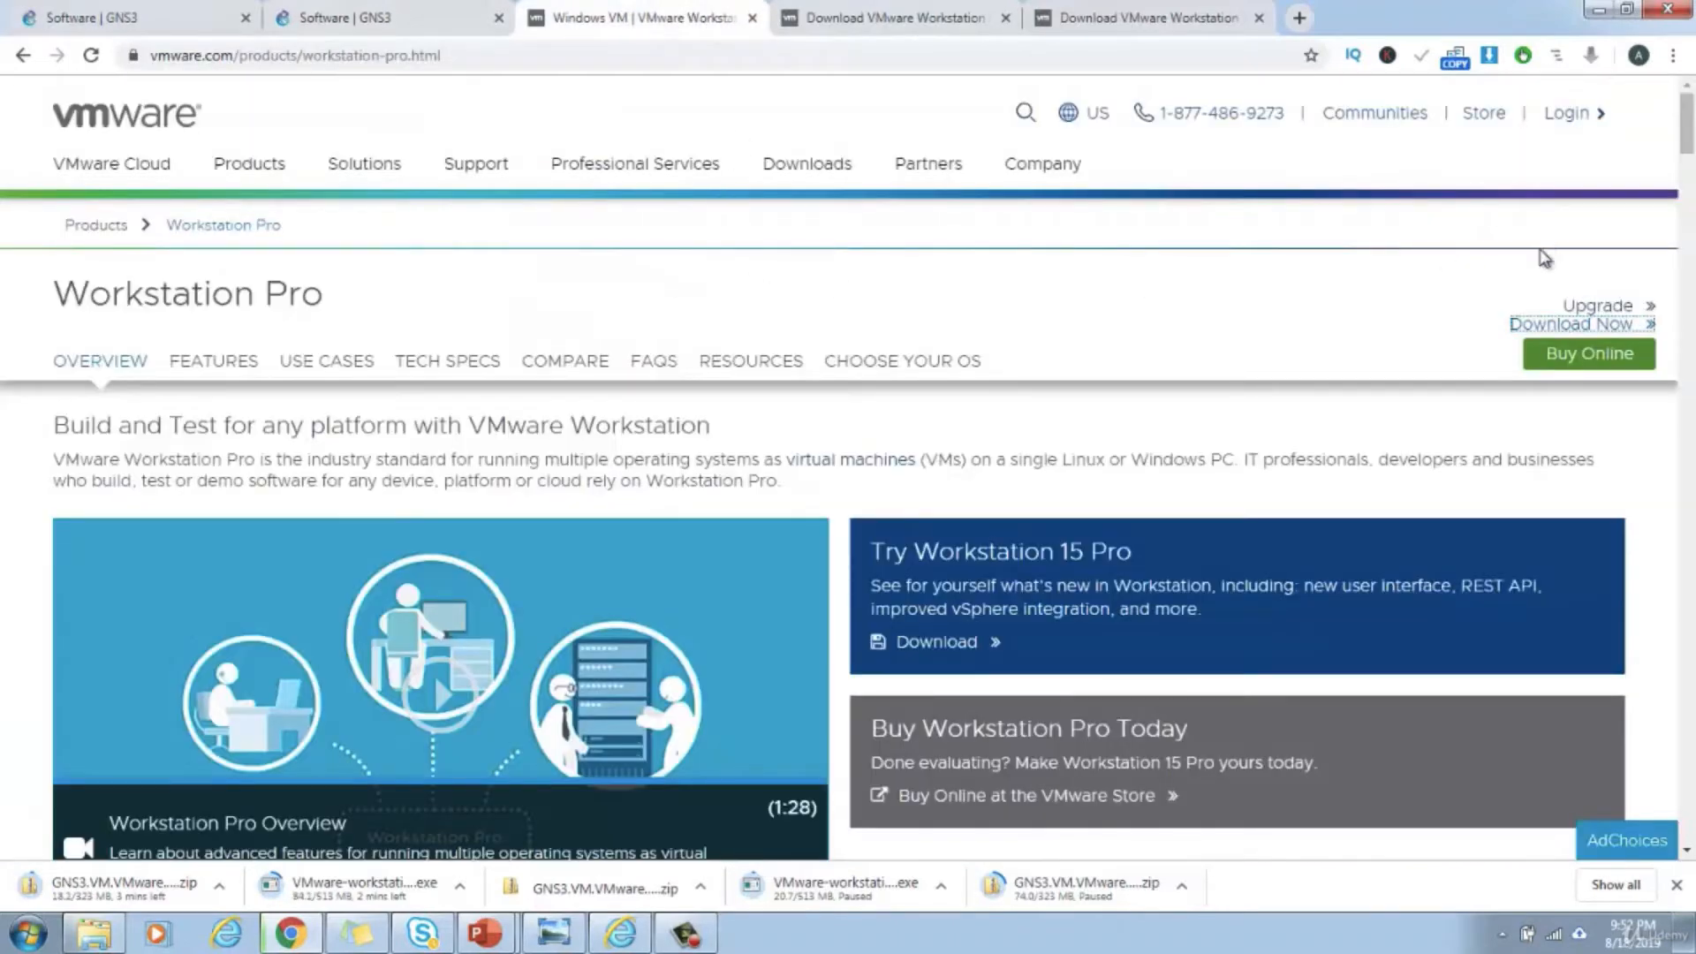
scroll(538, 379, down, 5)
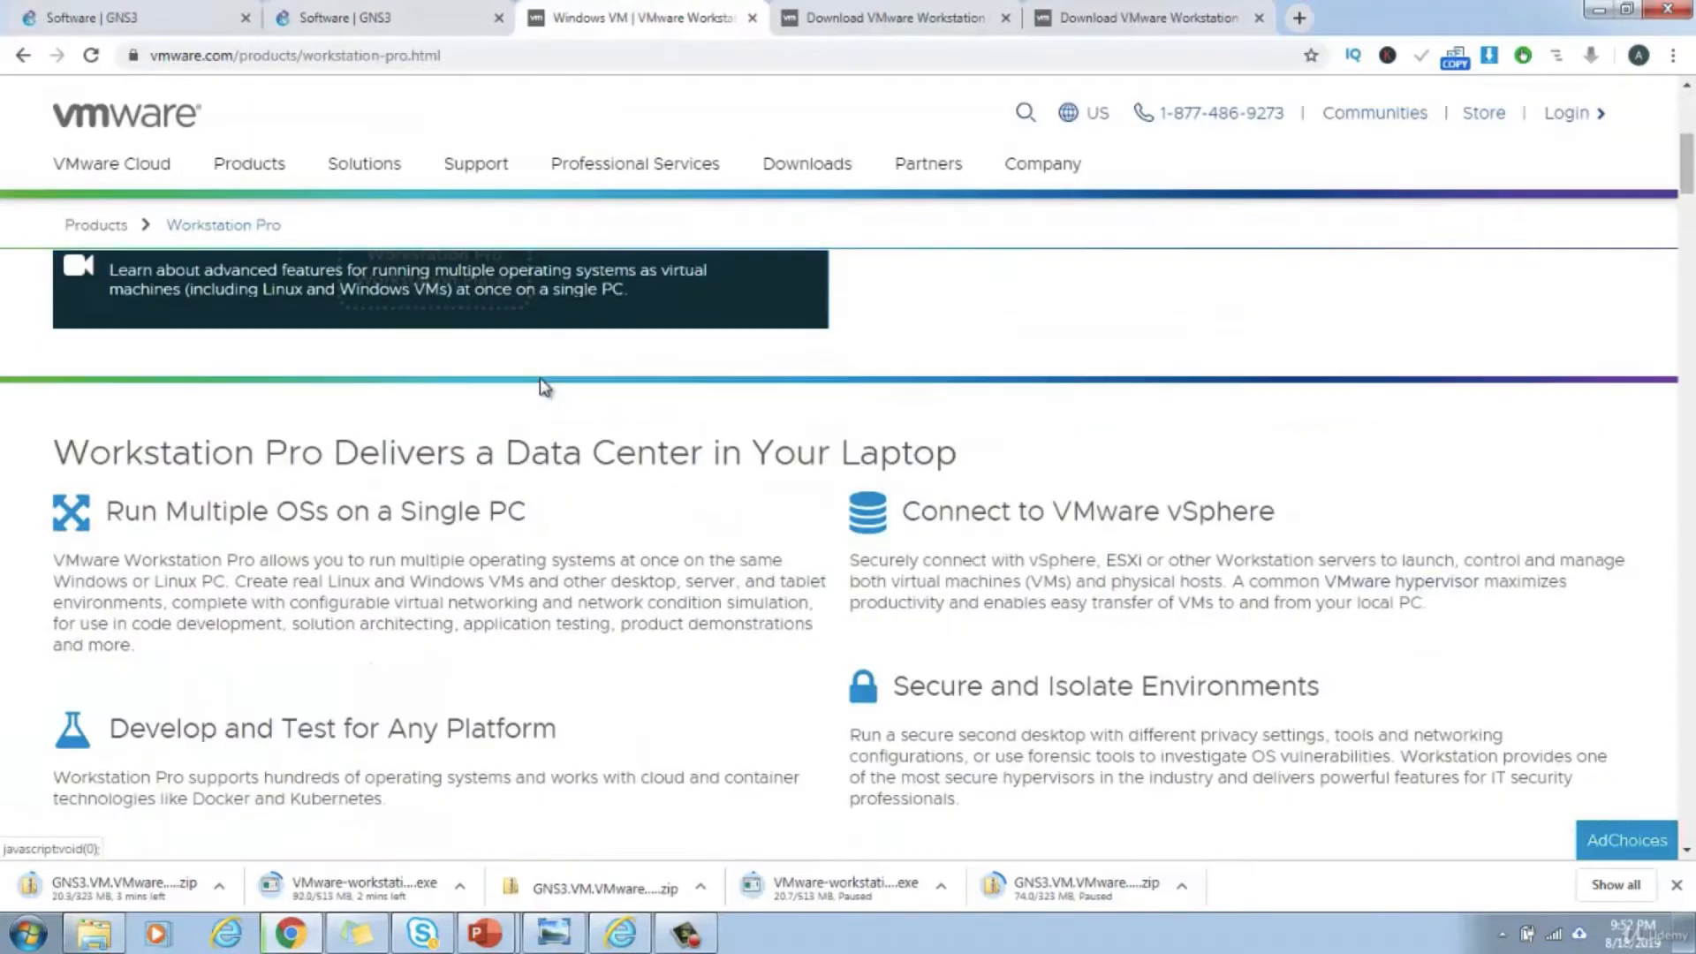
click(866, 17)
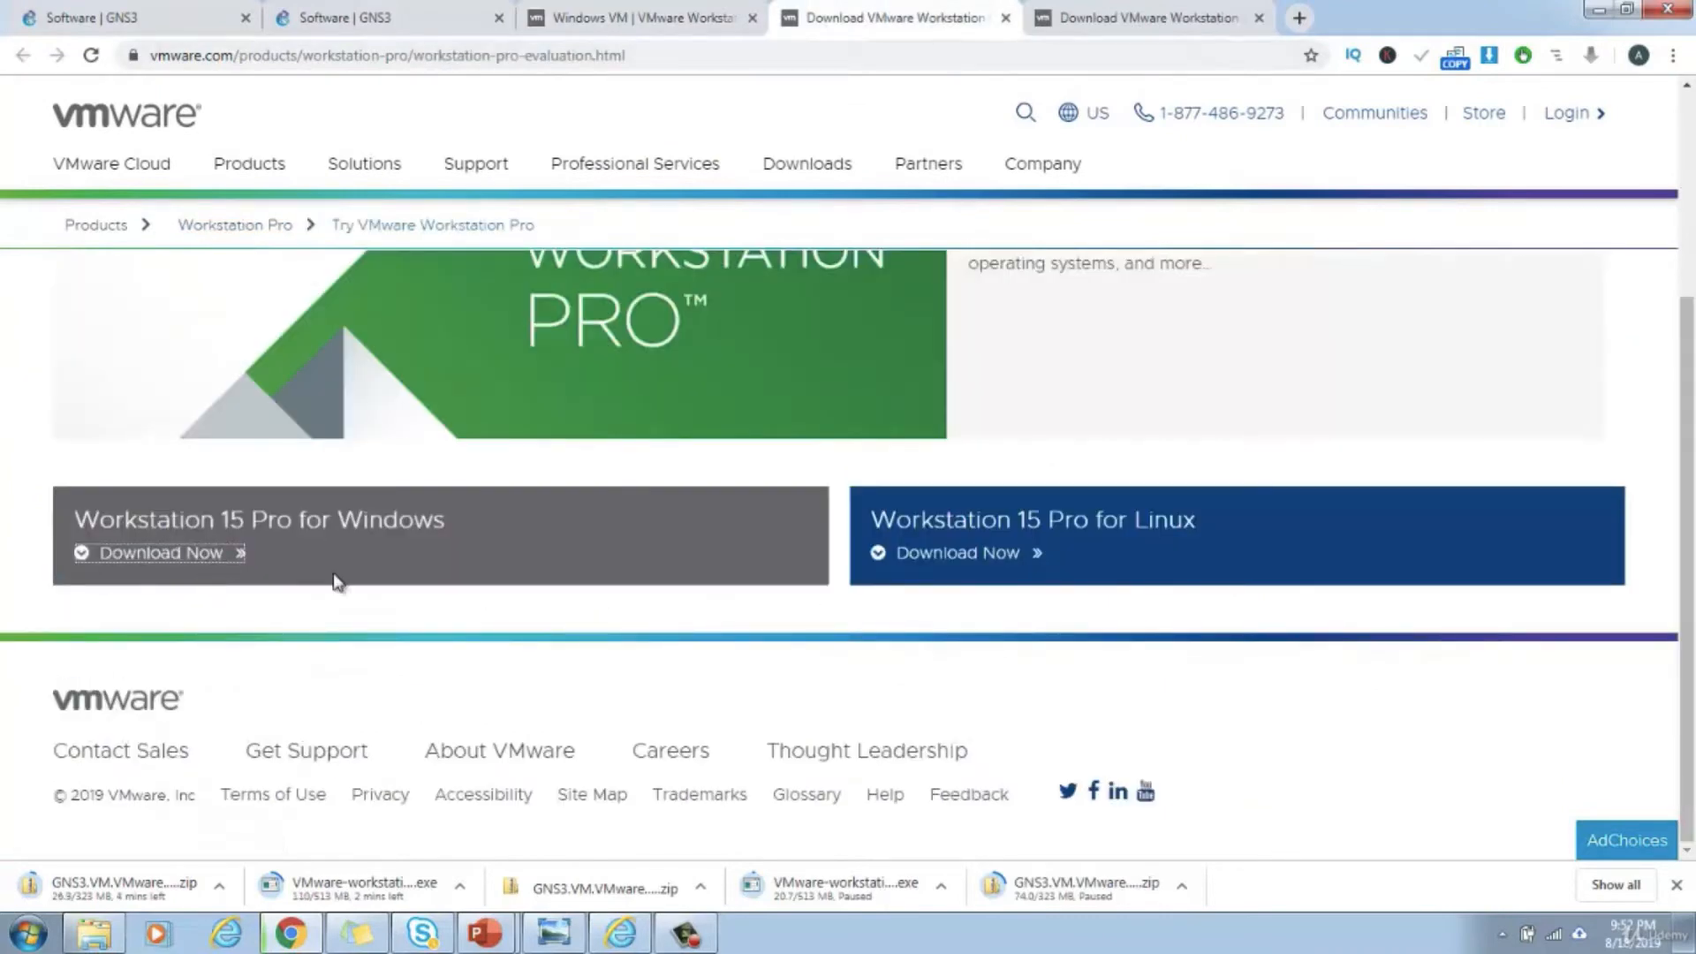
- Pause the running VMware Workstation and GNS3 VM downloads and switch to the GNS3 Softwares folder in Windows Explorer
click(459, 886)
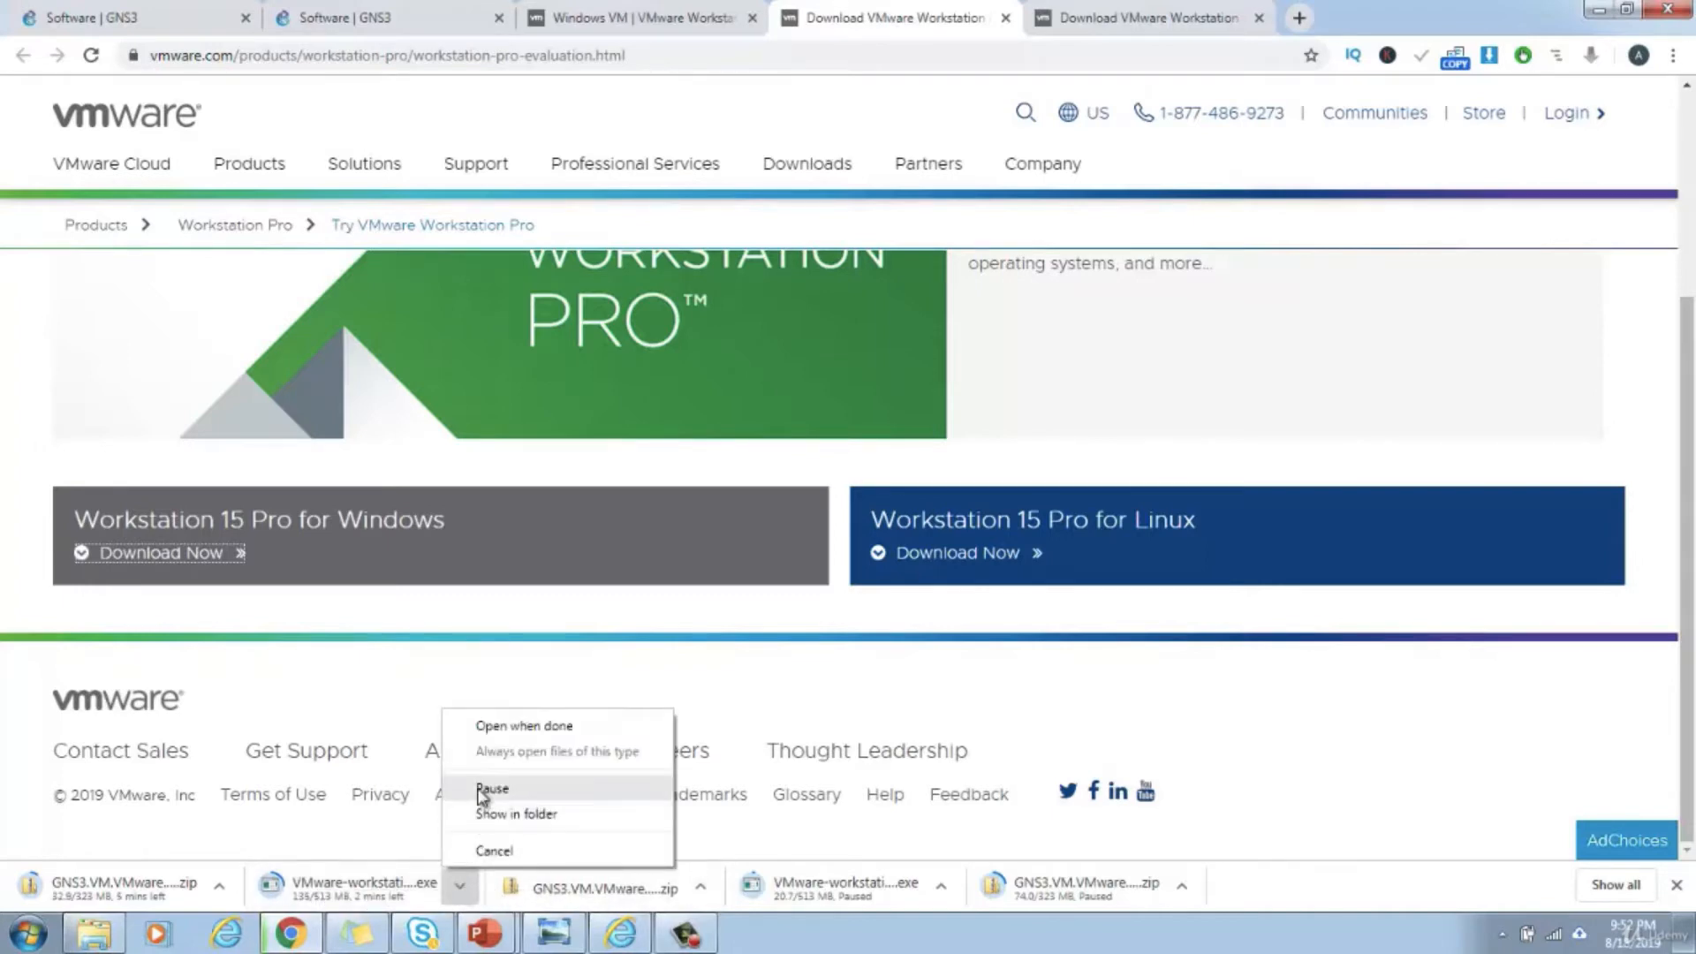
click(481, 788)
click(220, 885)
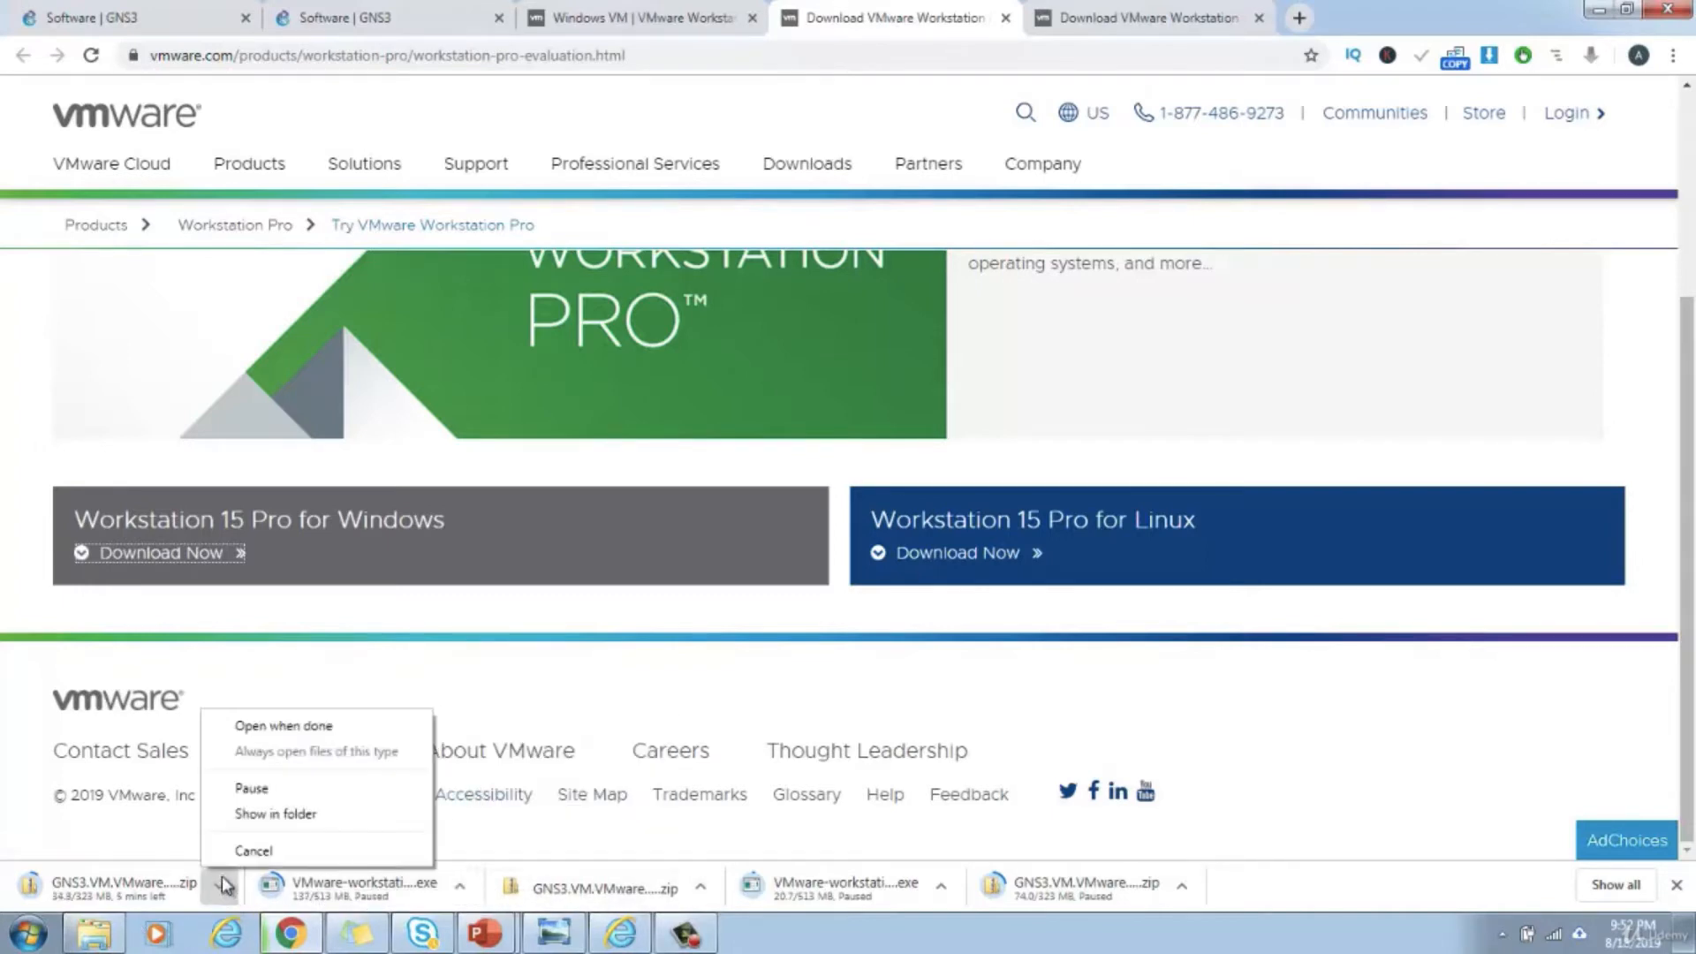
click(240, 787)
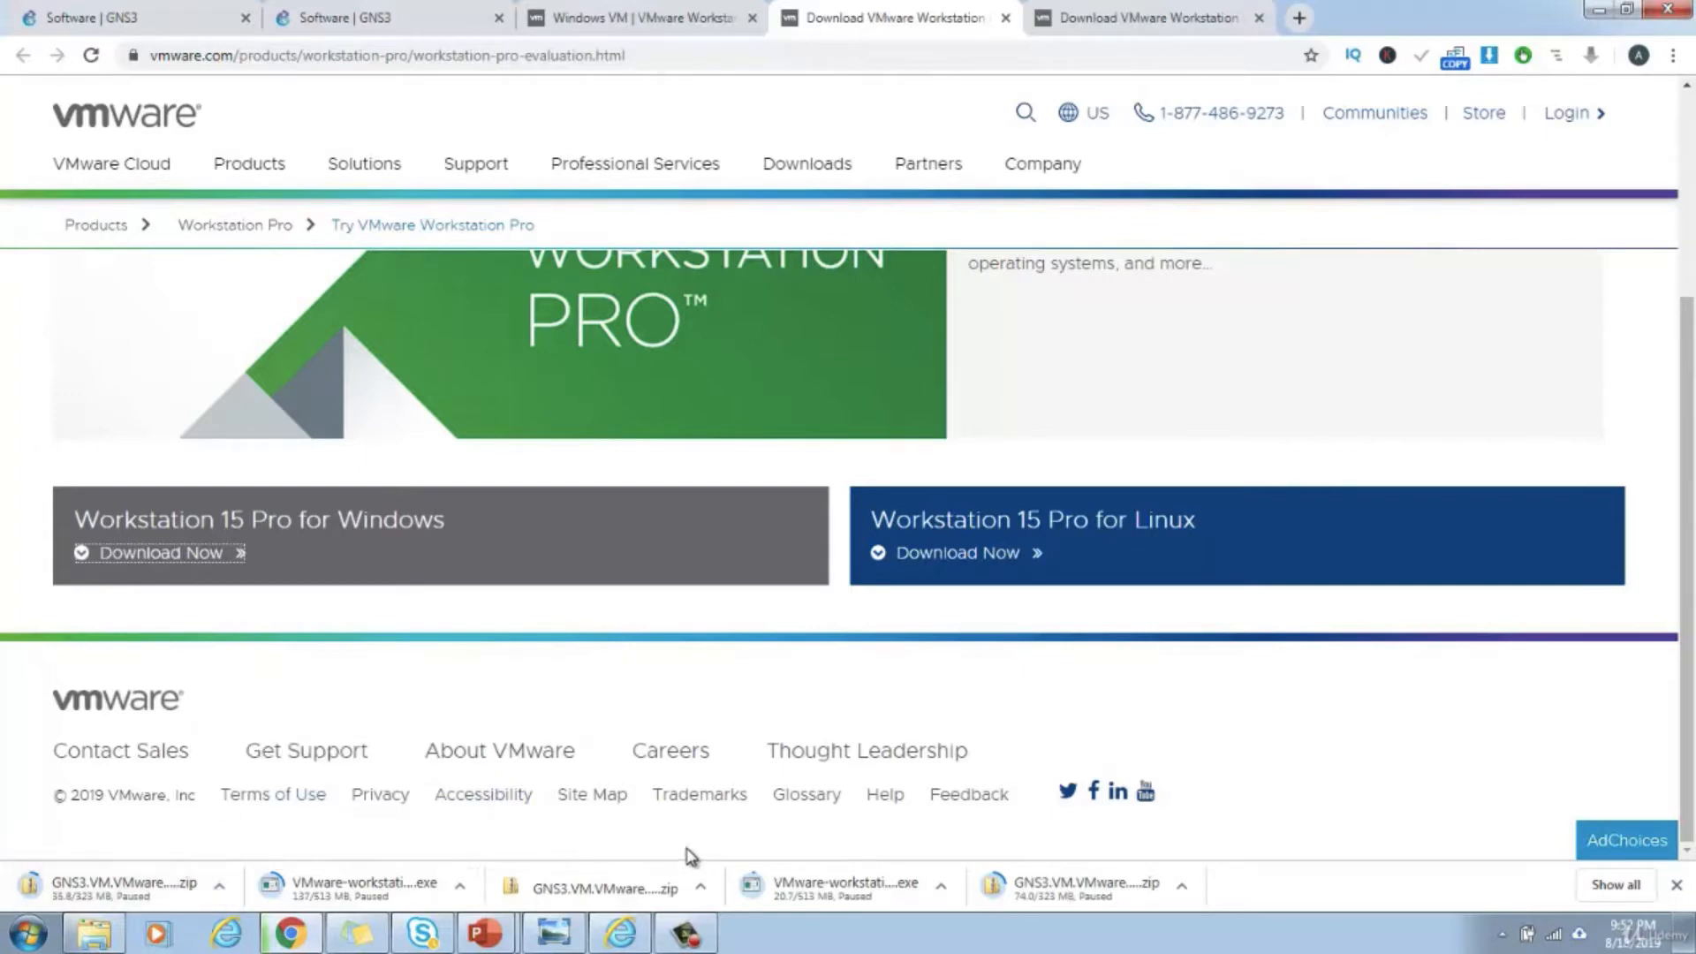
click(1182, 886)
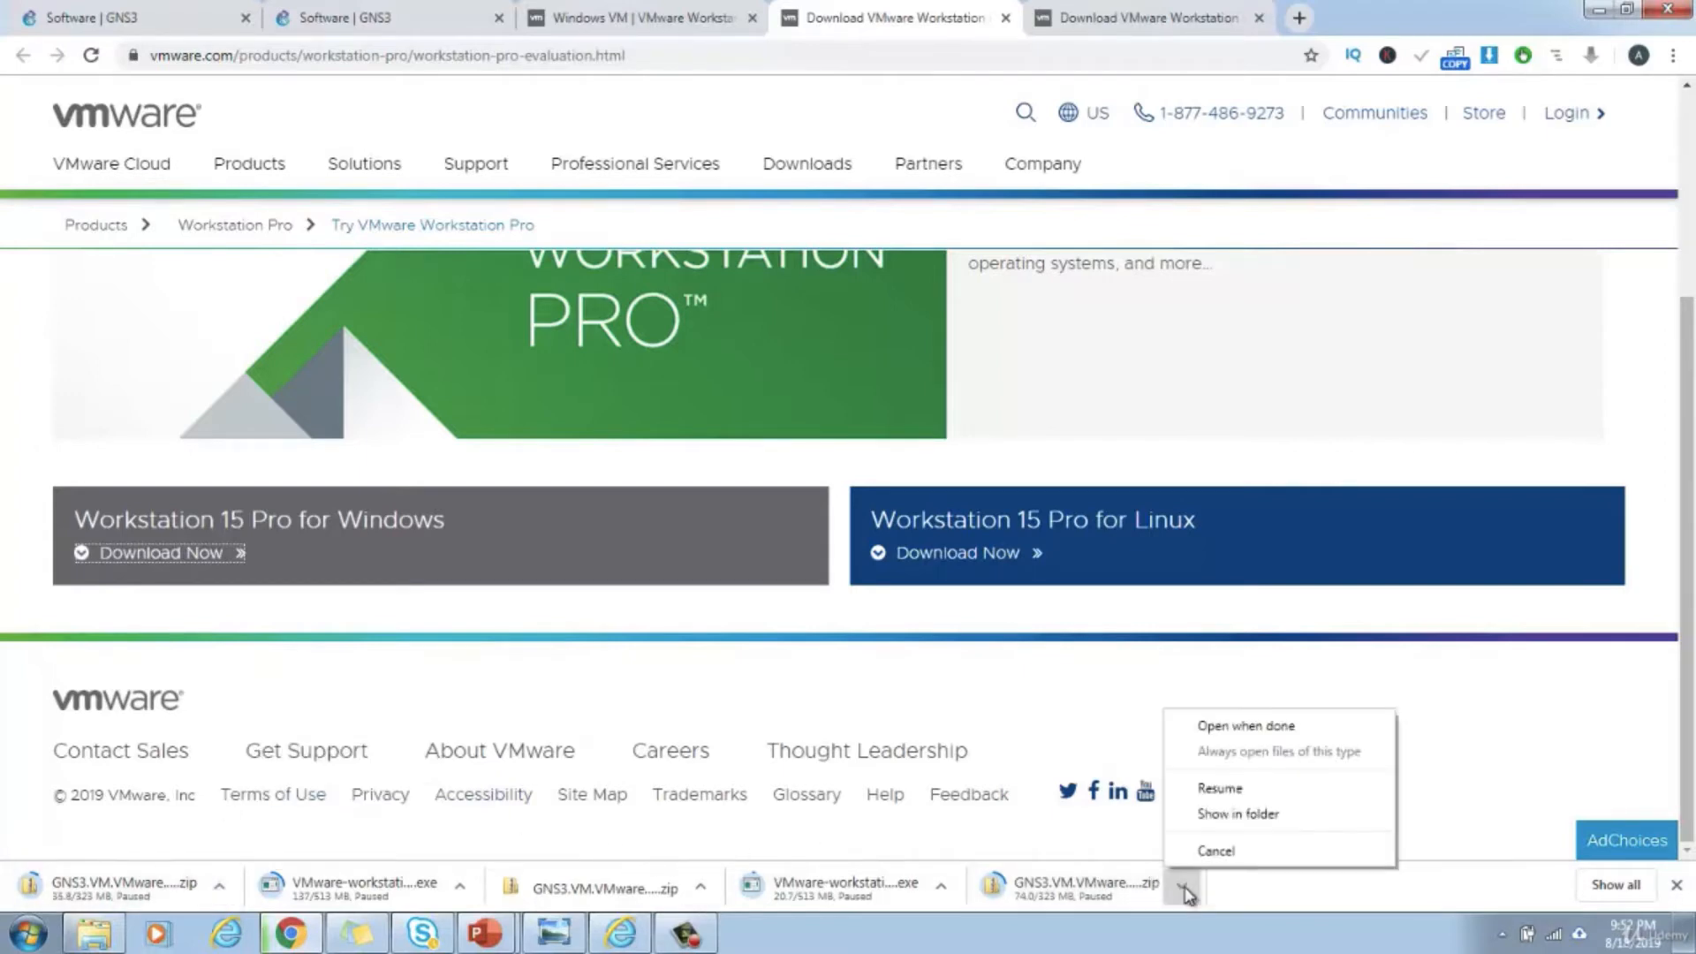
click(113, 942)
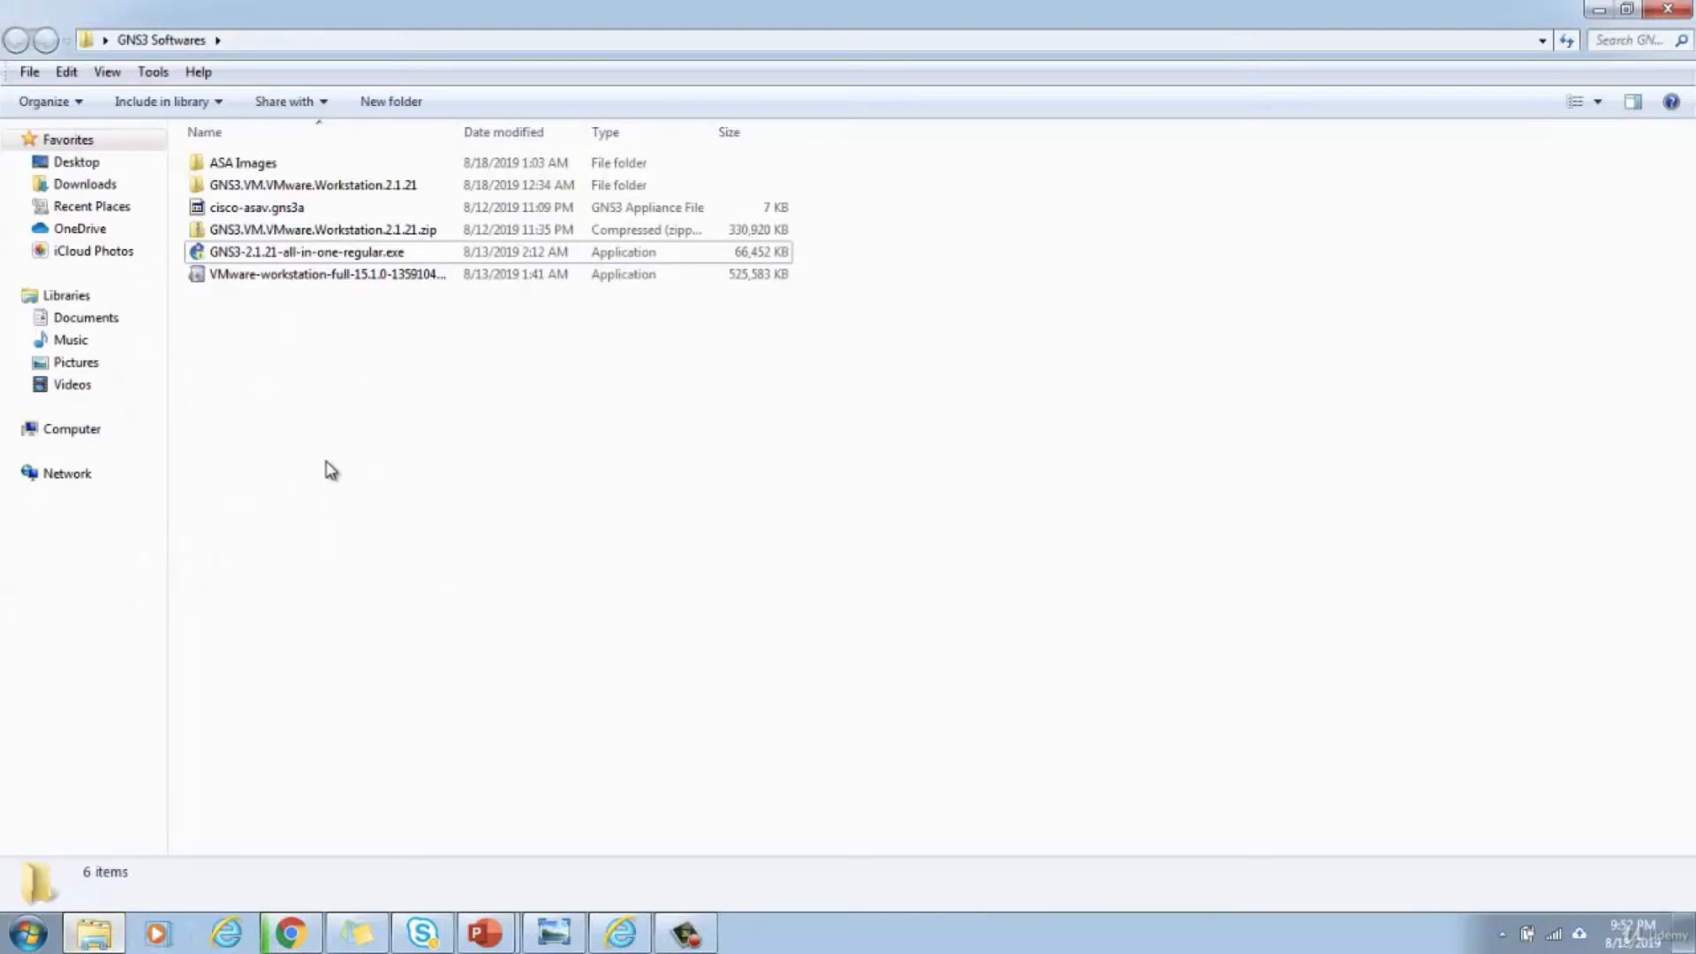
- Examine the GNS3 2.1.21 all-in-one and VMware Workstation 15.1.0 installer files in the GNS3 Softwares folder
click(284, 255)
right_click(294, 256)
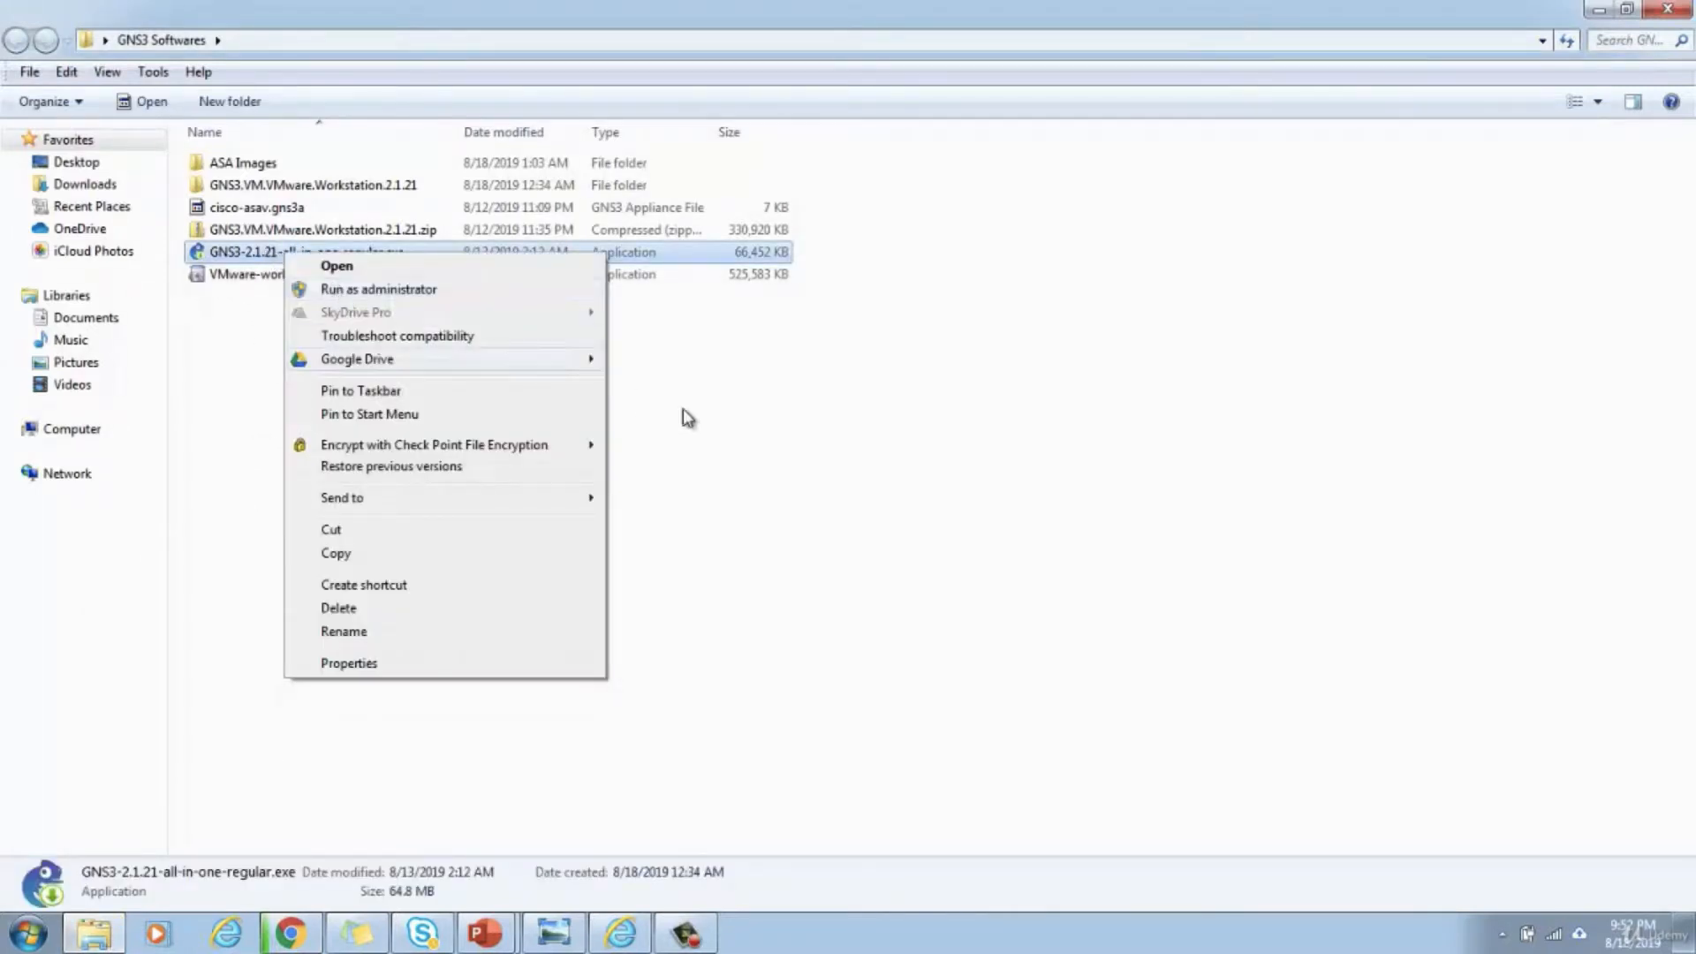
click(807, 432)
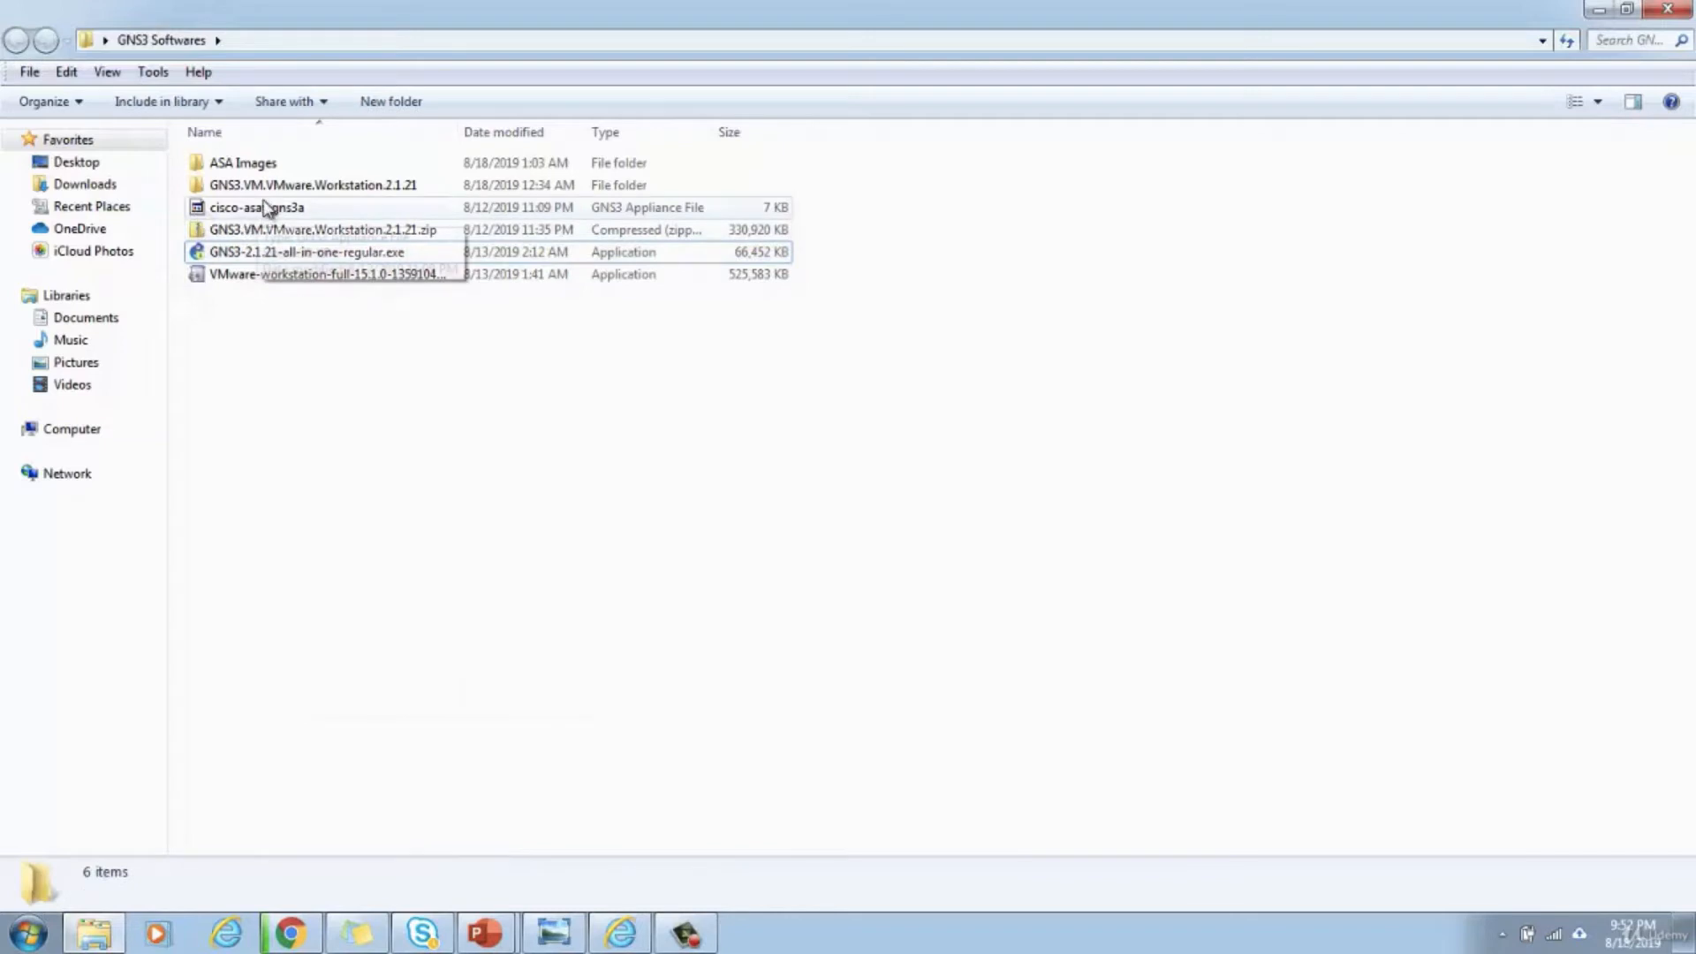
click(257, 279)
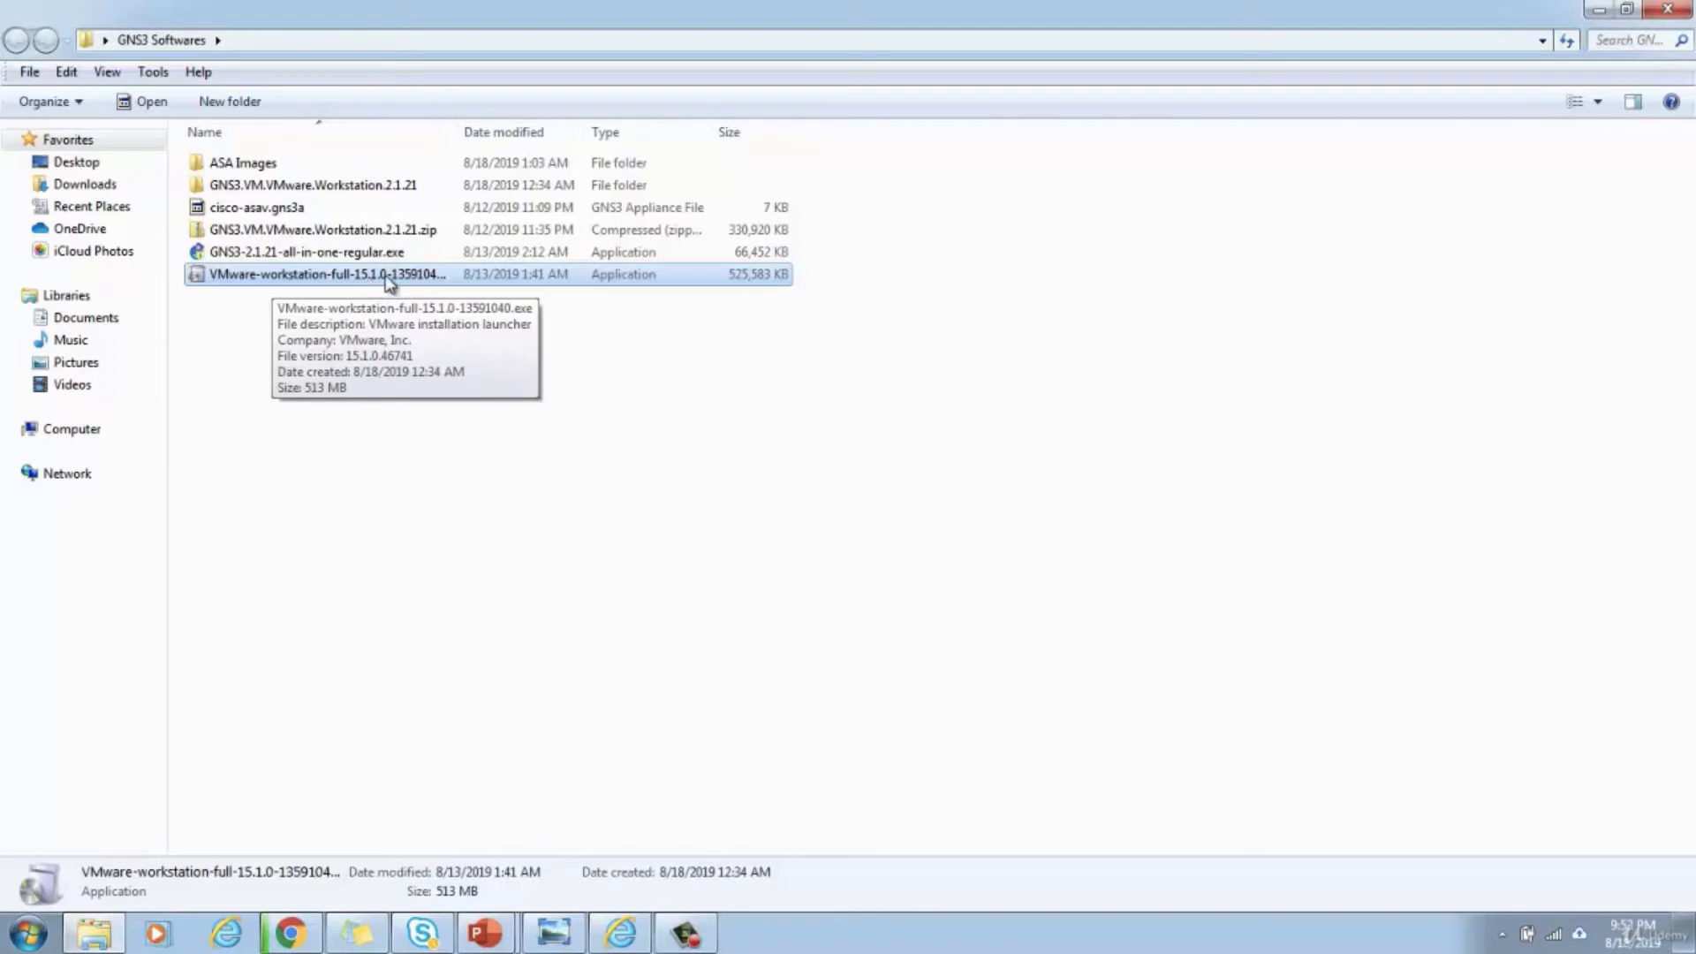
click(347, 400)
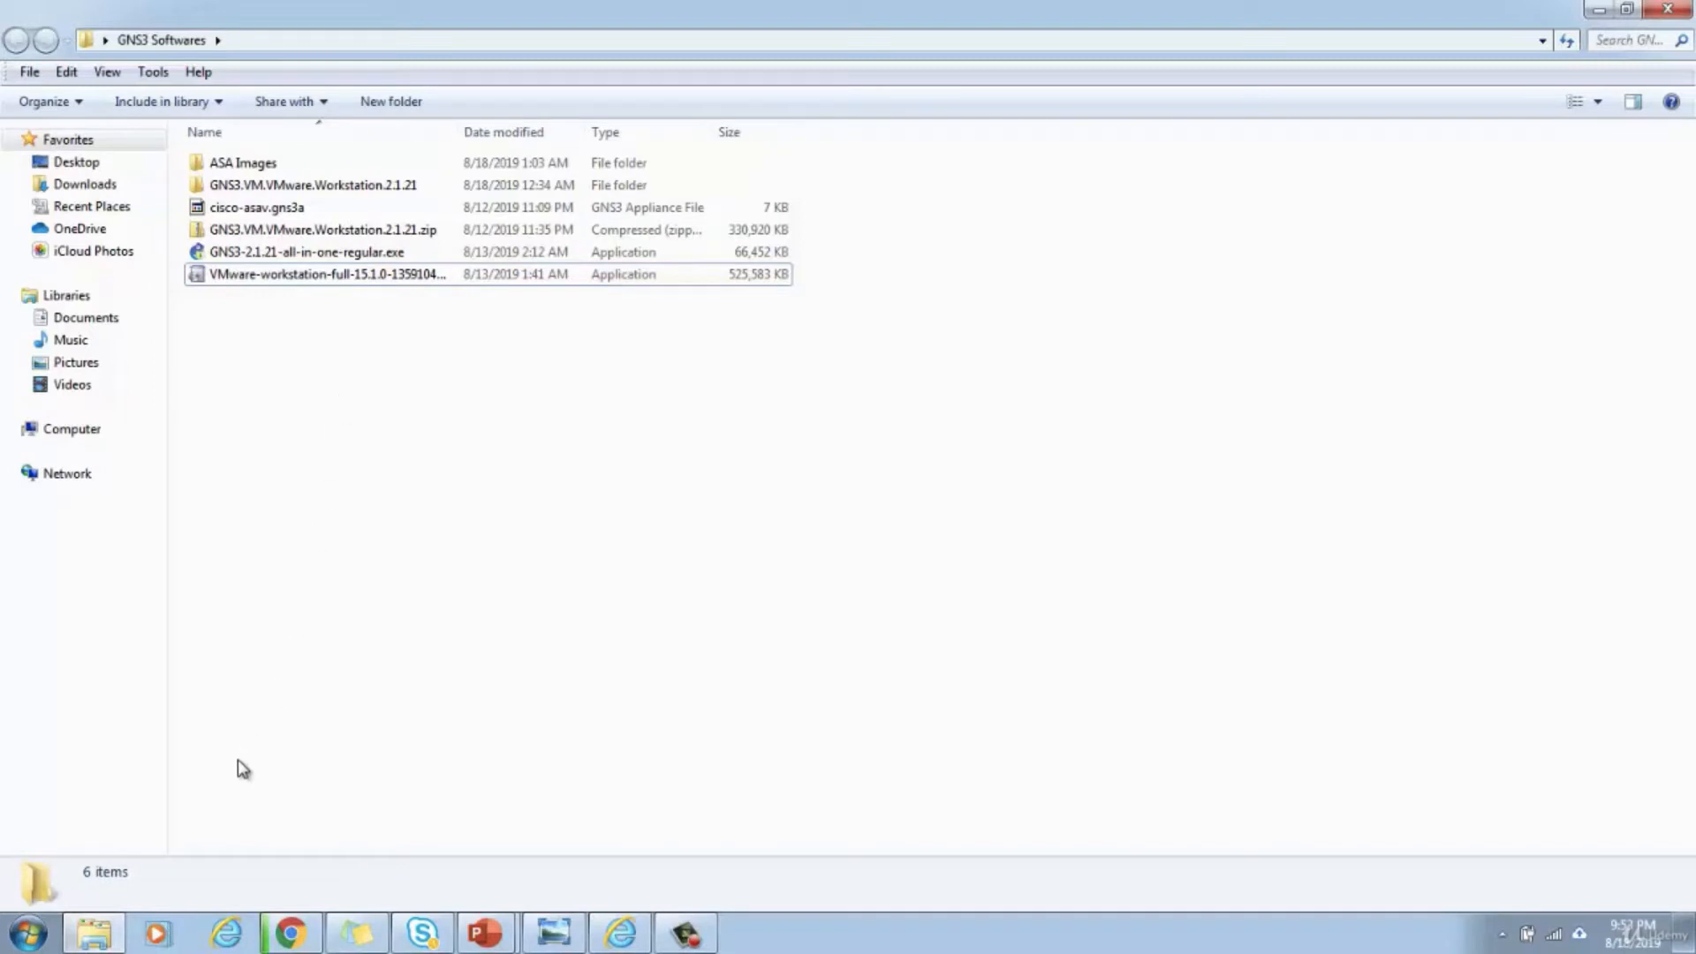
- Launch VMware Workstation Pro, start its 30-day trial and maximize the main window
click(26, 938)
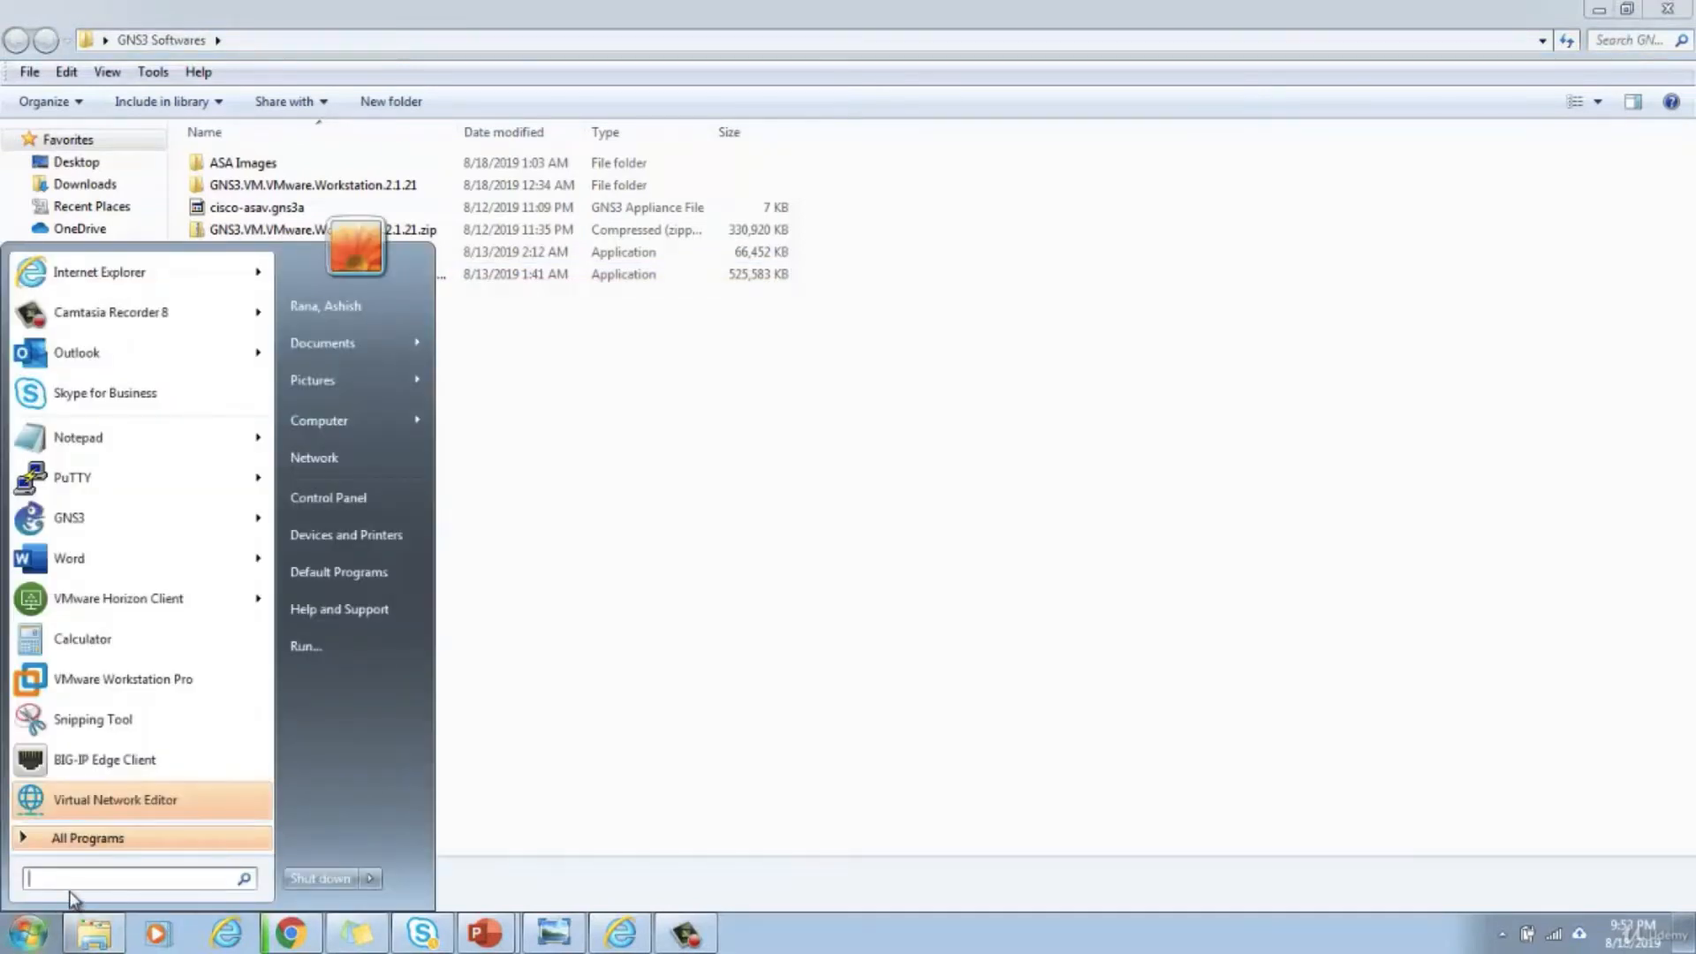
click(136, 676)
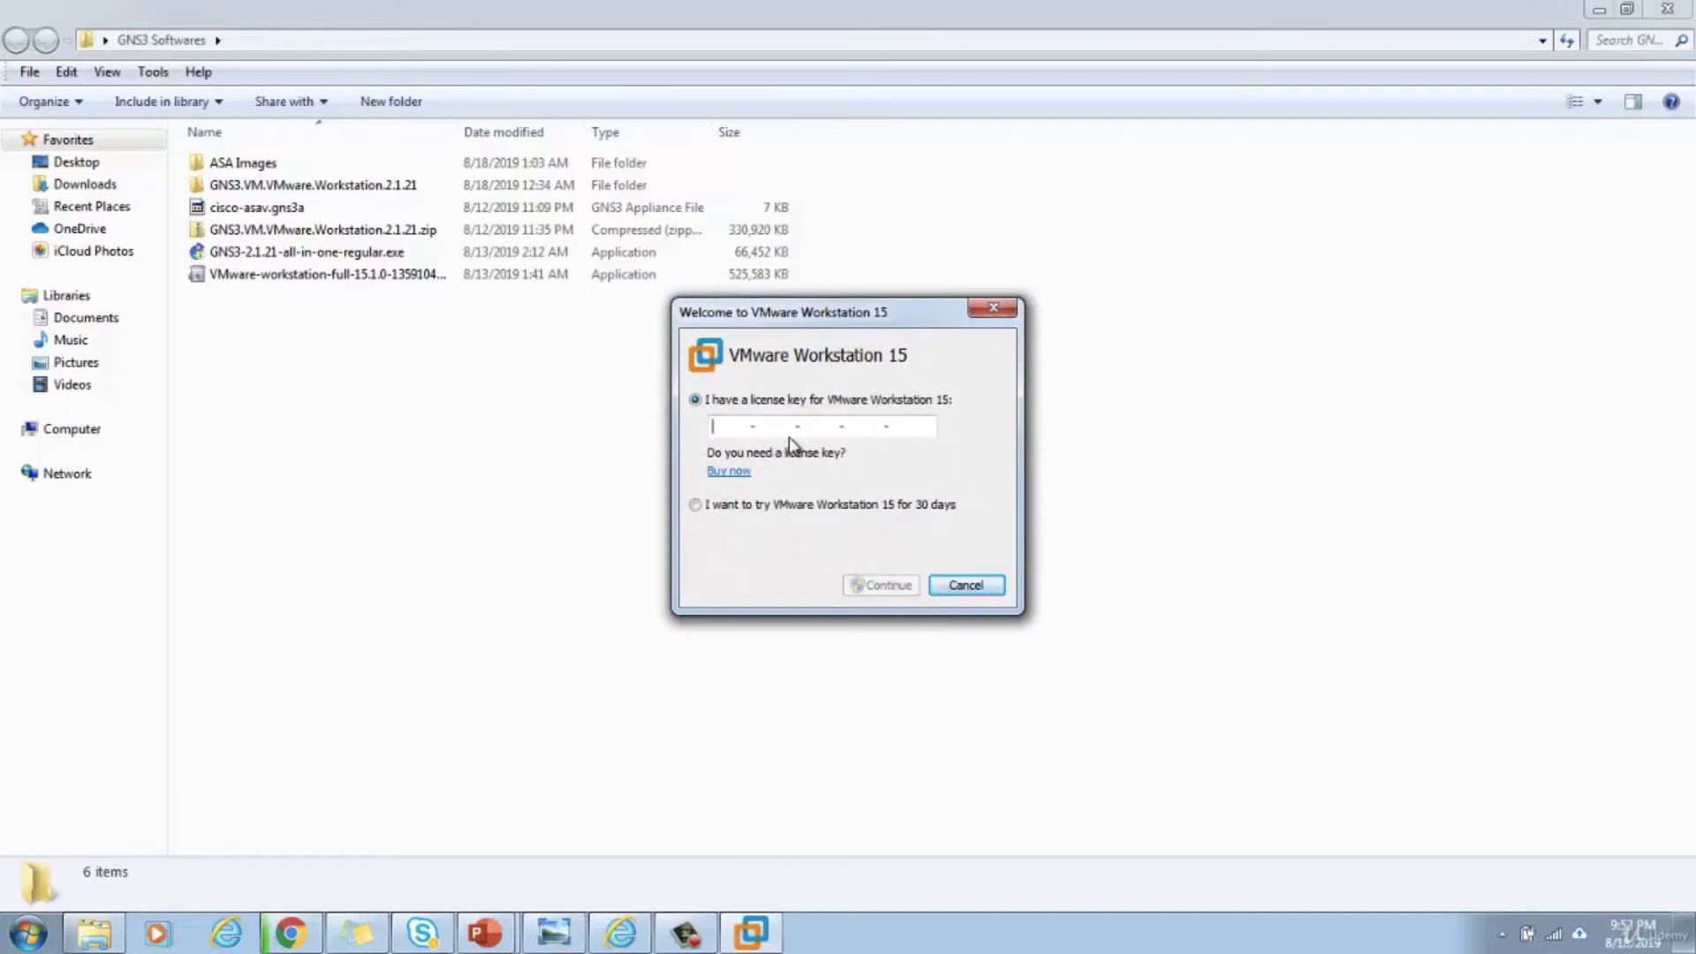
click(718, 507)
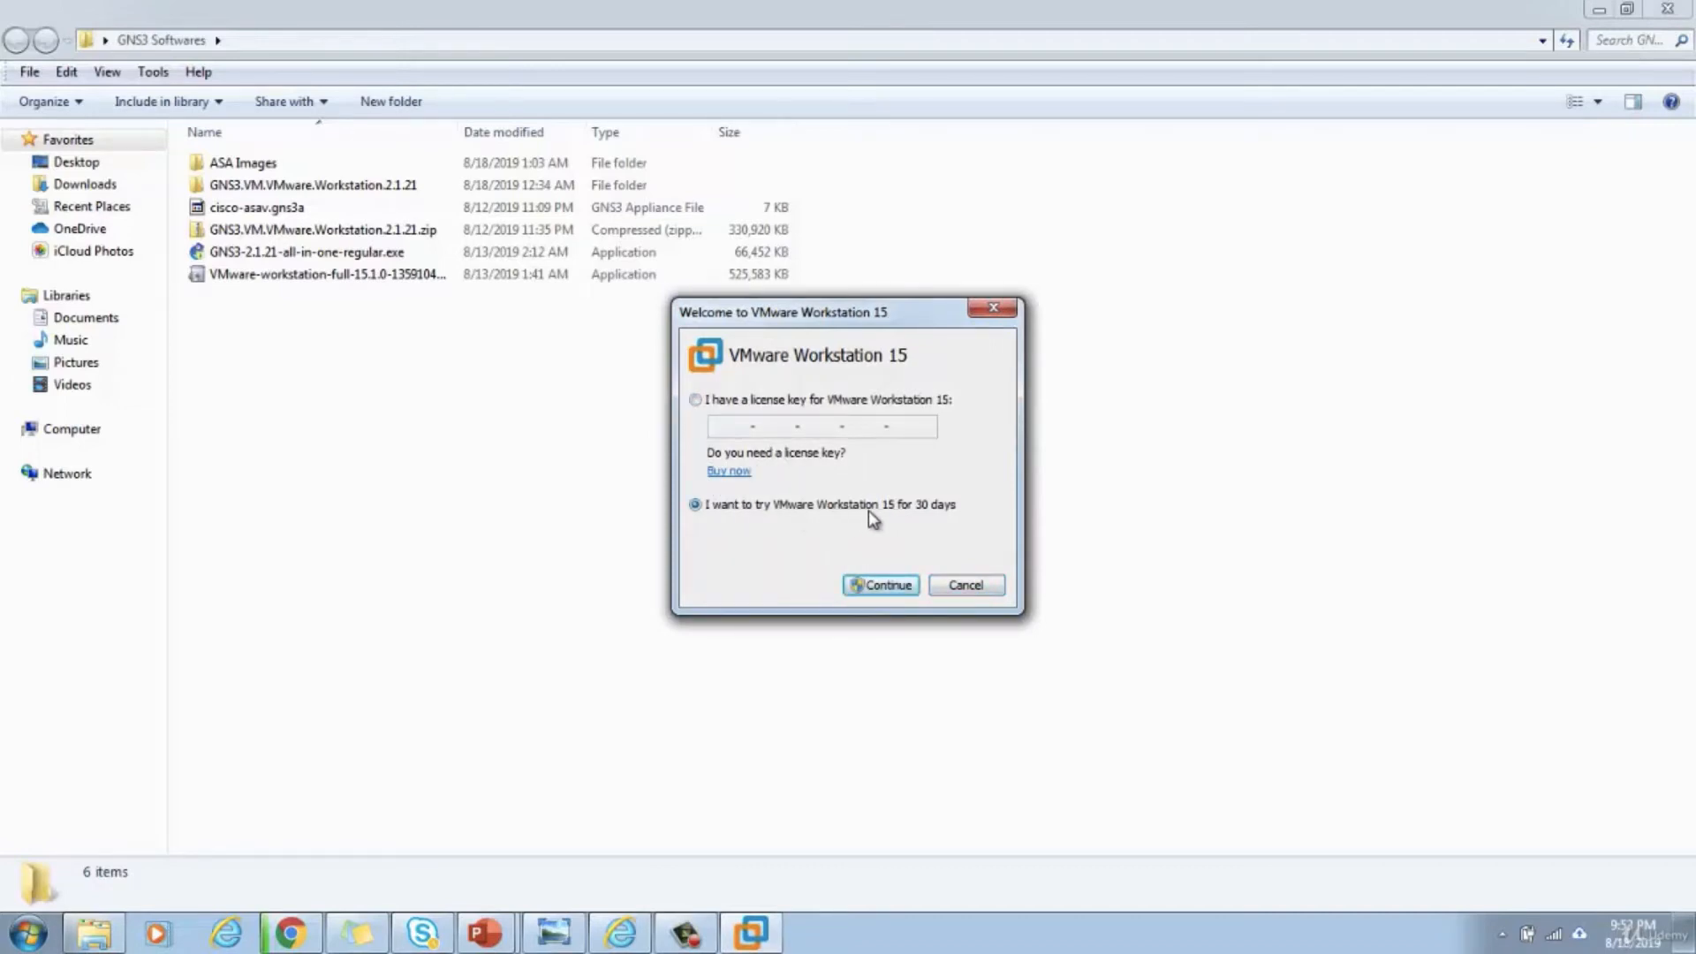
click(874, 585)
click(875, 591)
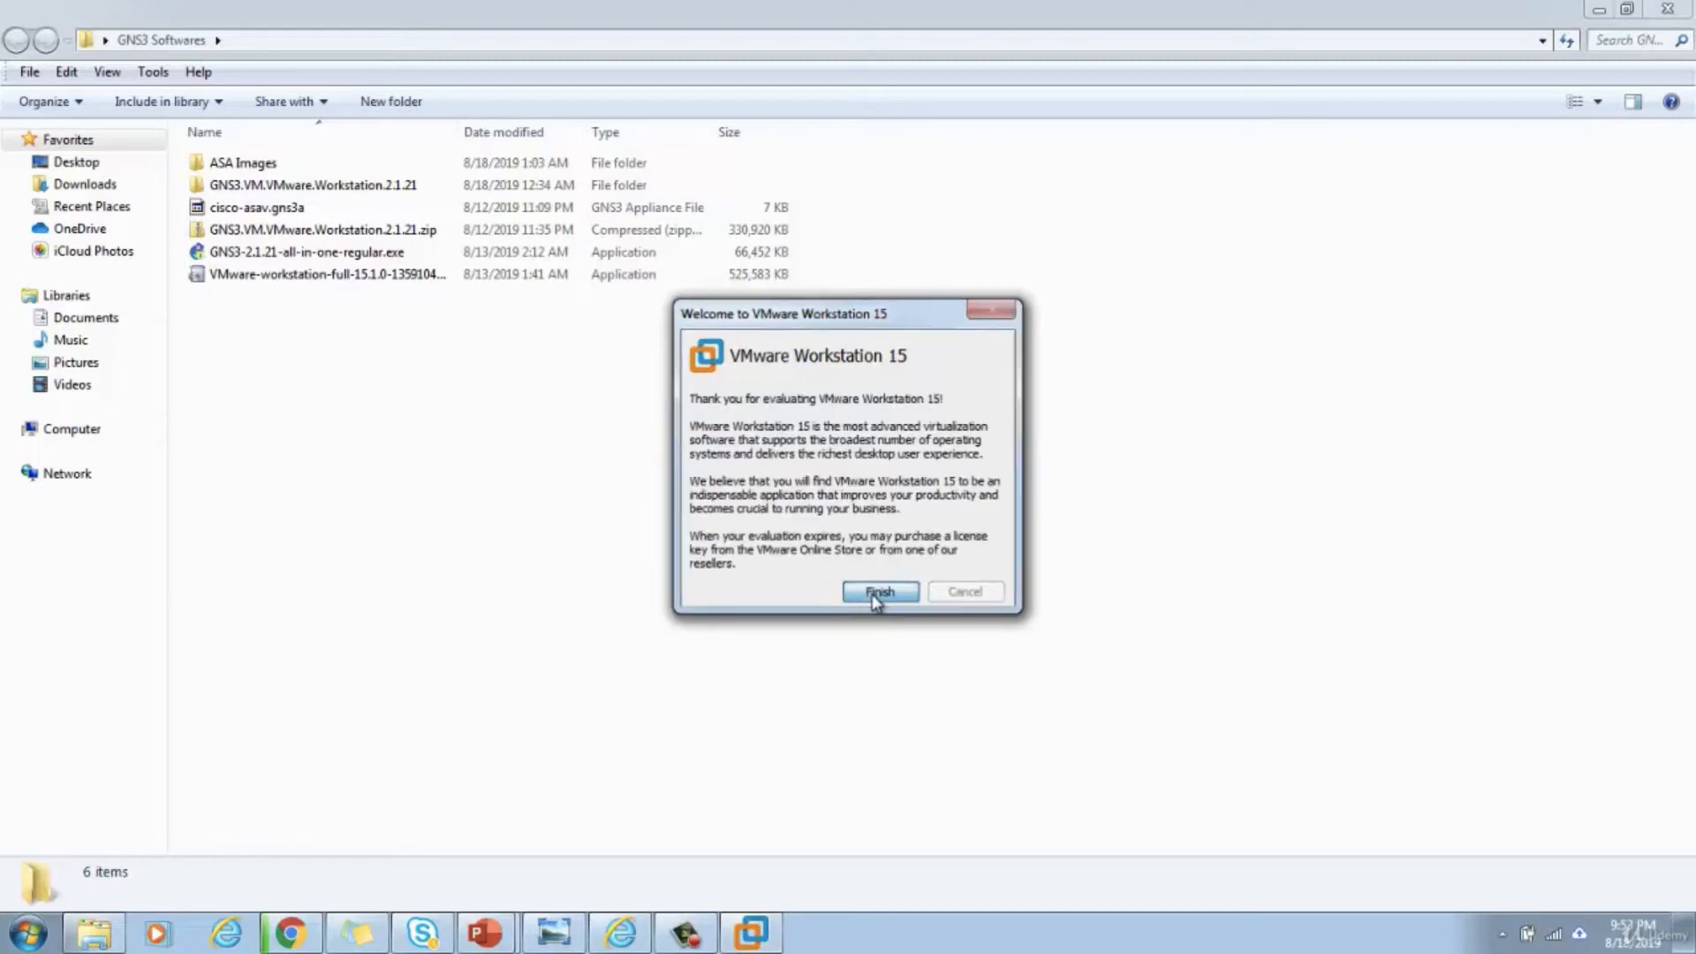
double_click(661, 101)
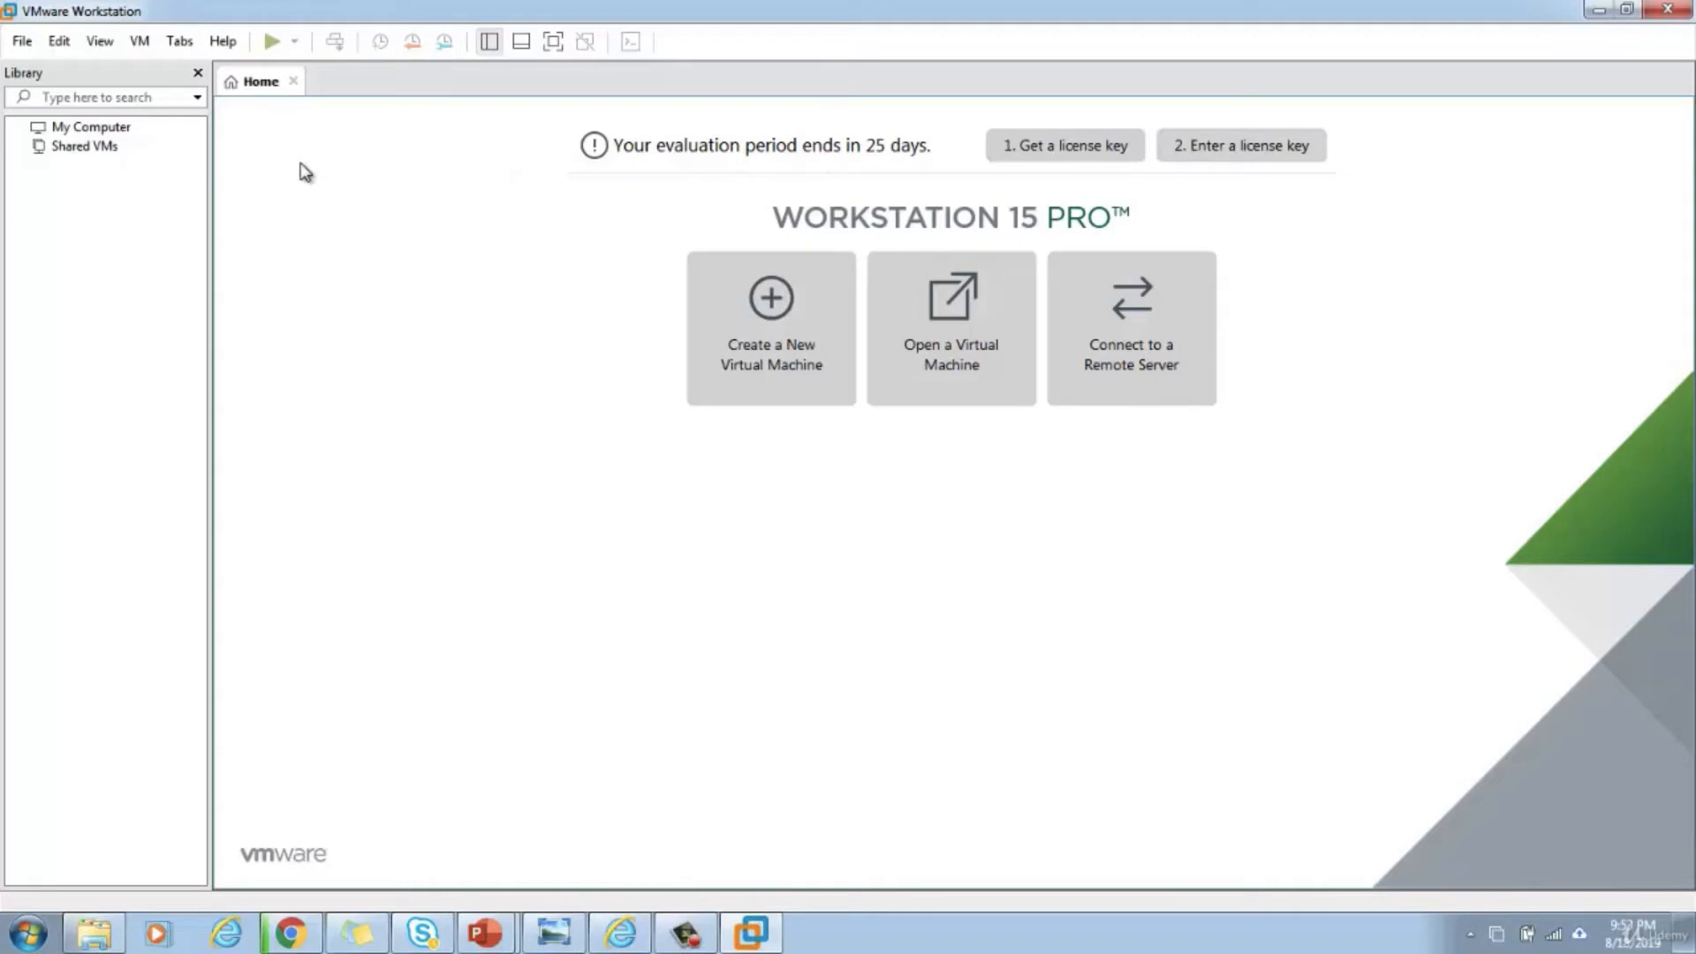
- Open GNS3 VM.ova from the GNS3.VM.VMware.Workstation.2.1.21 folder for import into VMware Workstation
click(23, 41)
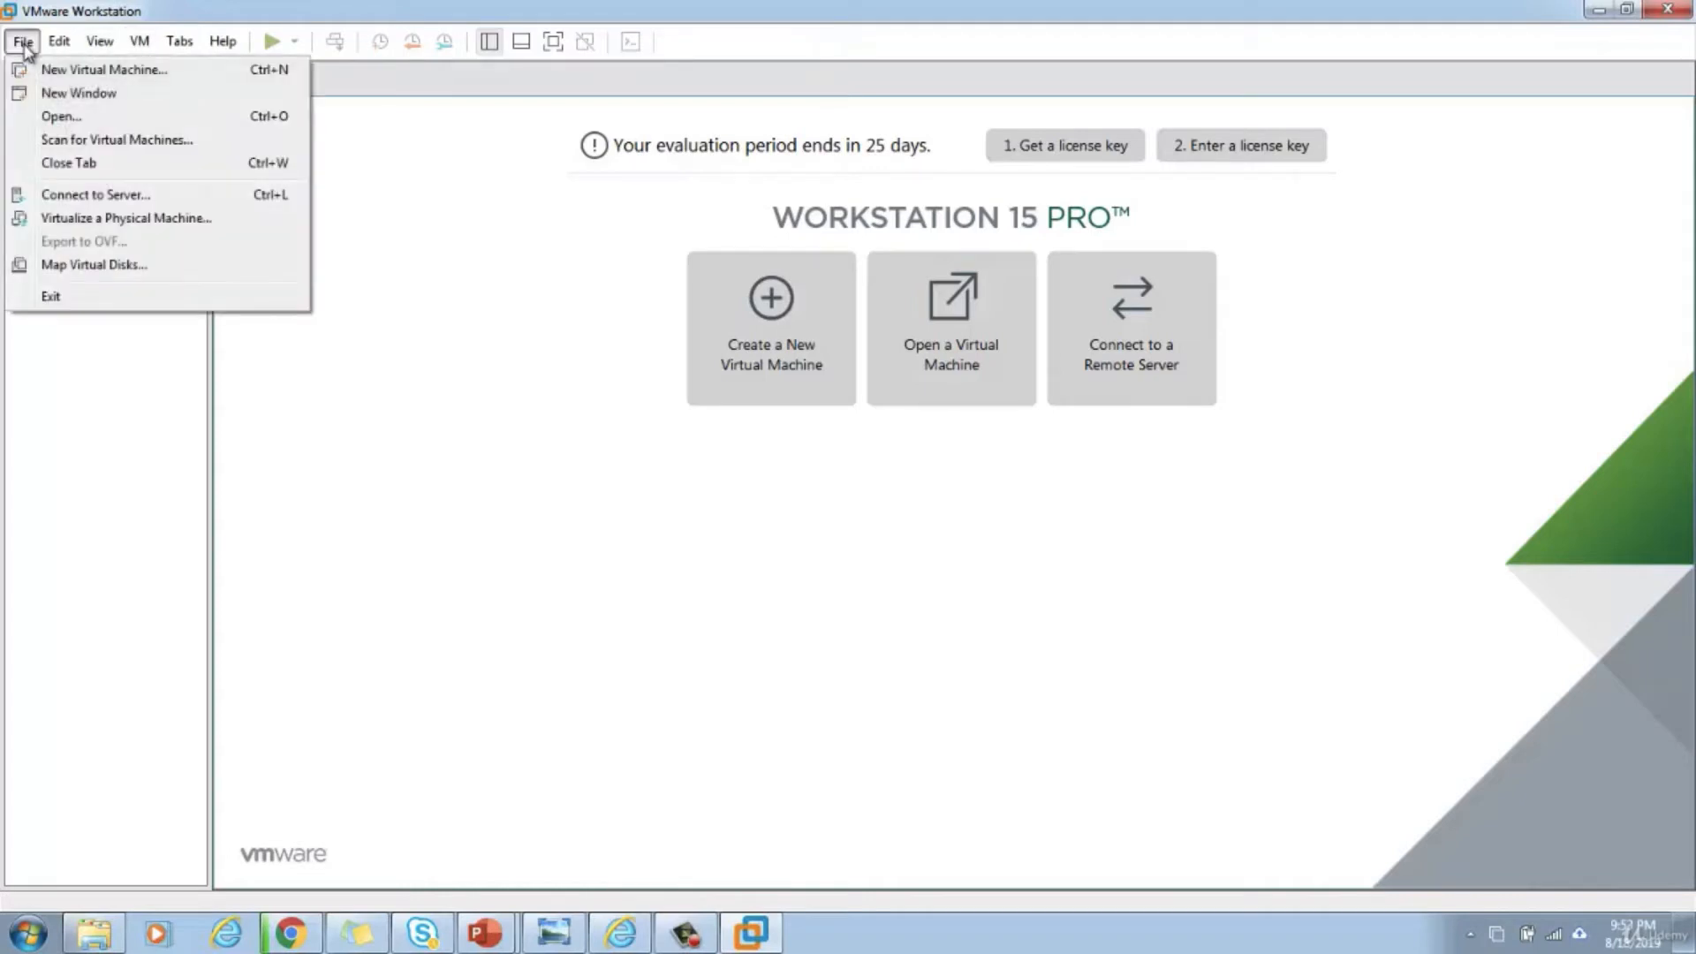
click(51, 121)
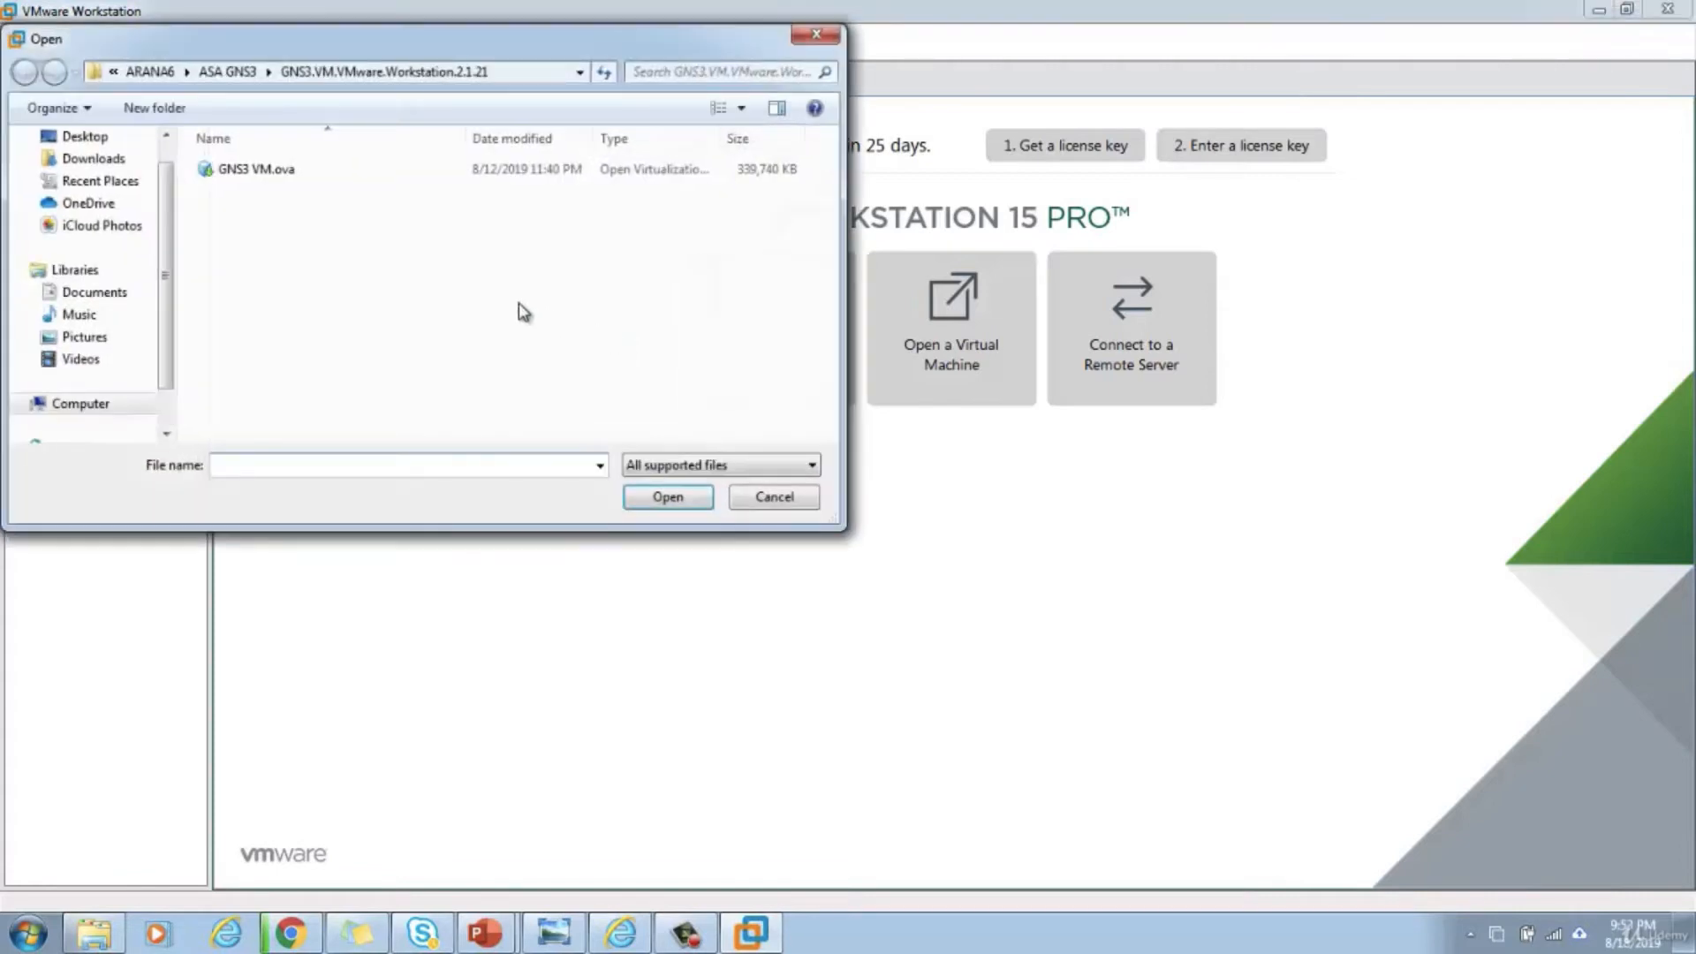
click(237, 173)
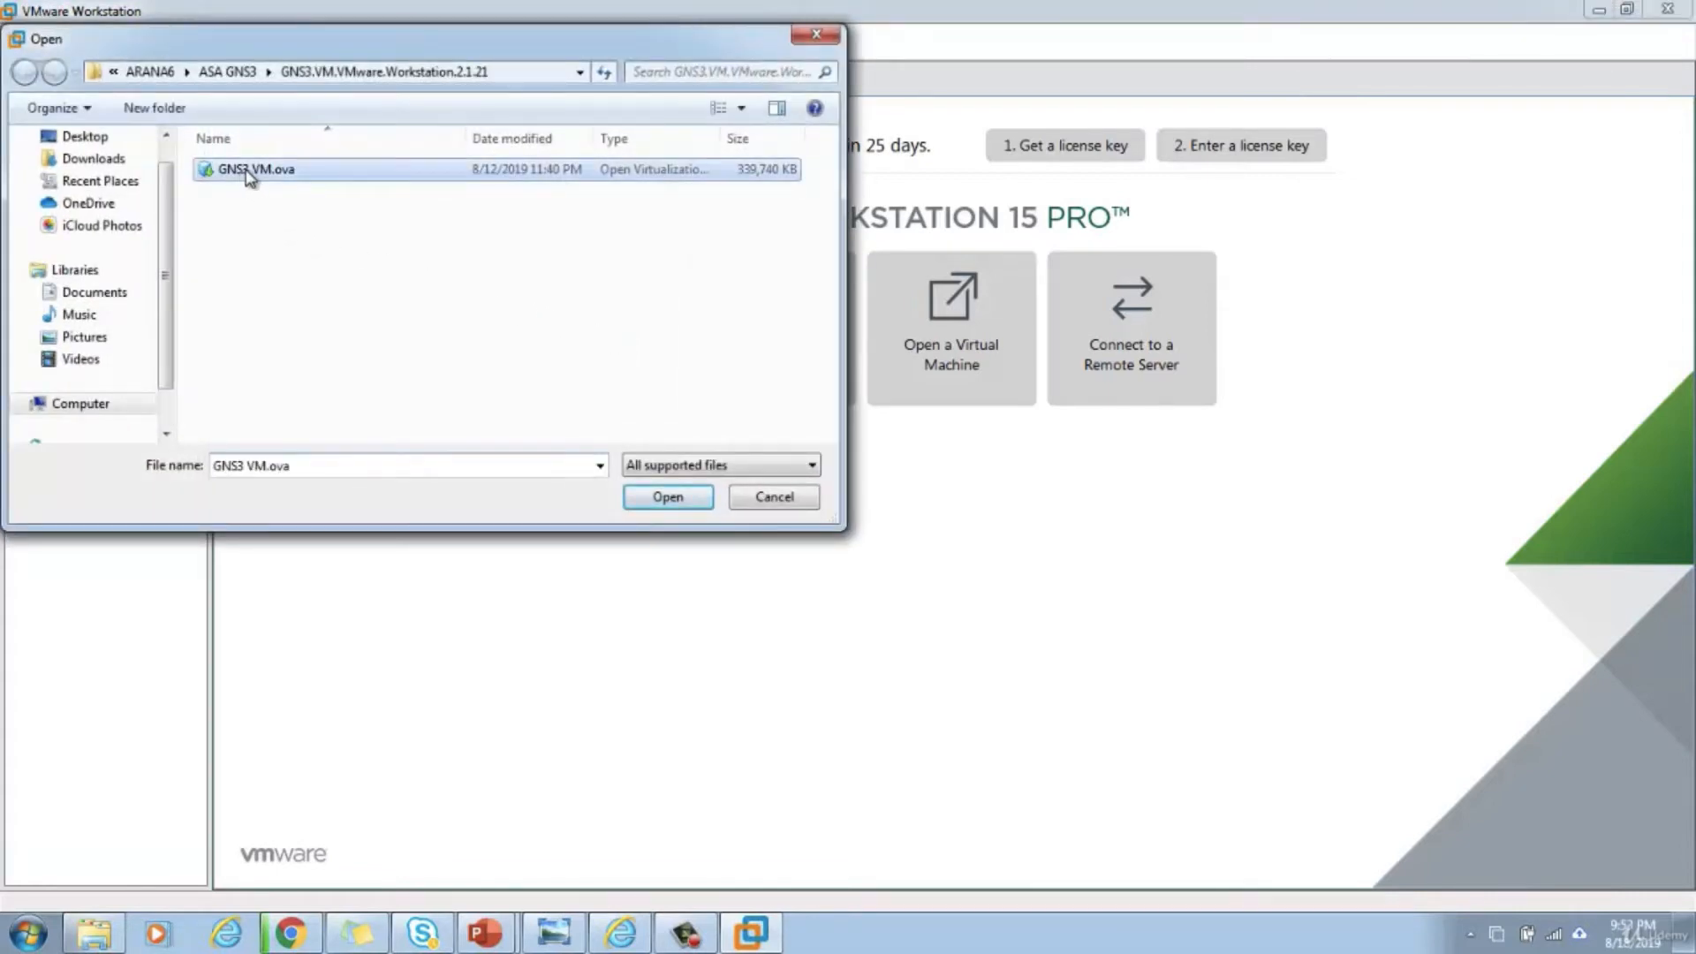
click(227, 72)
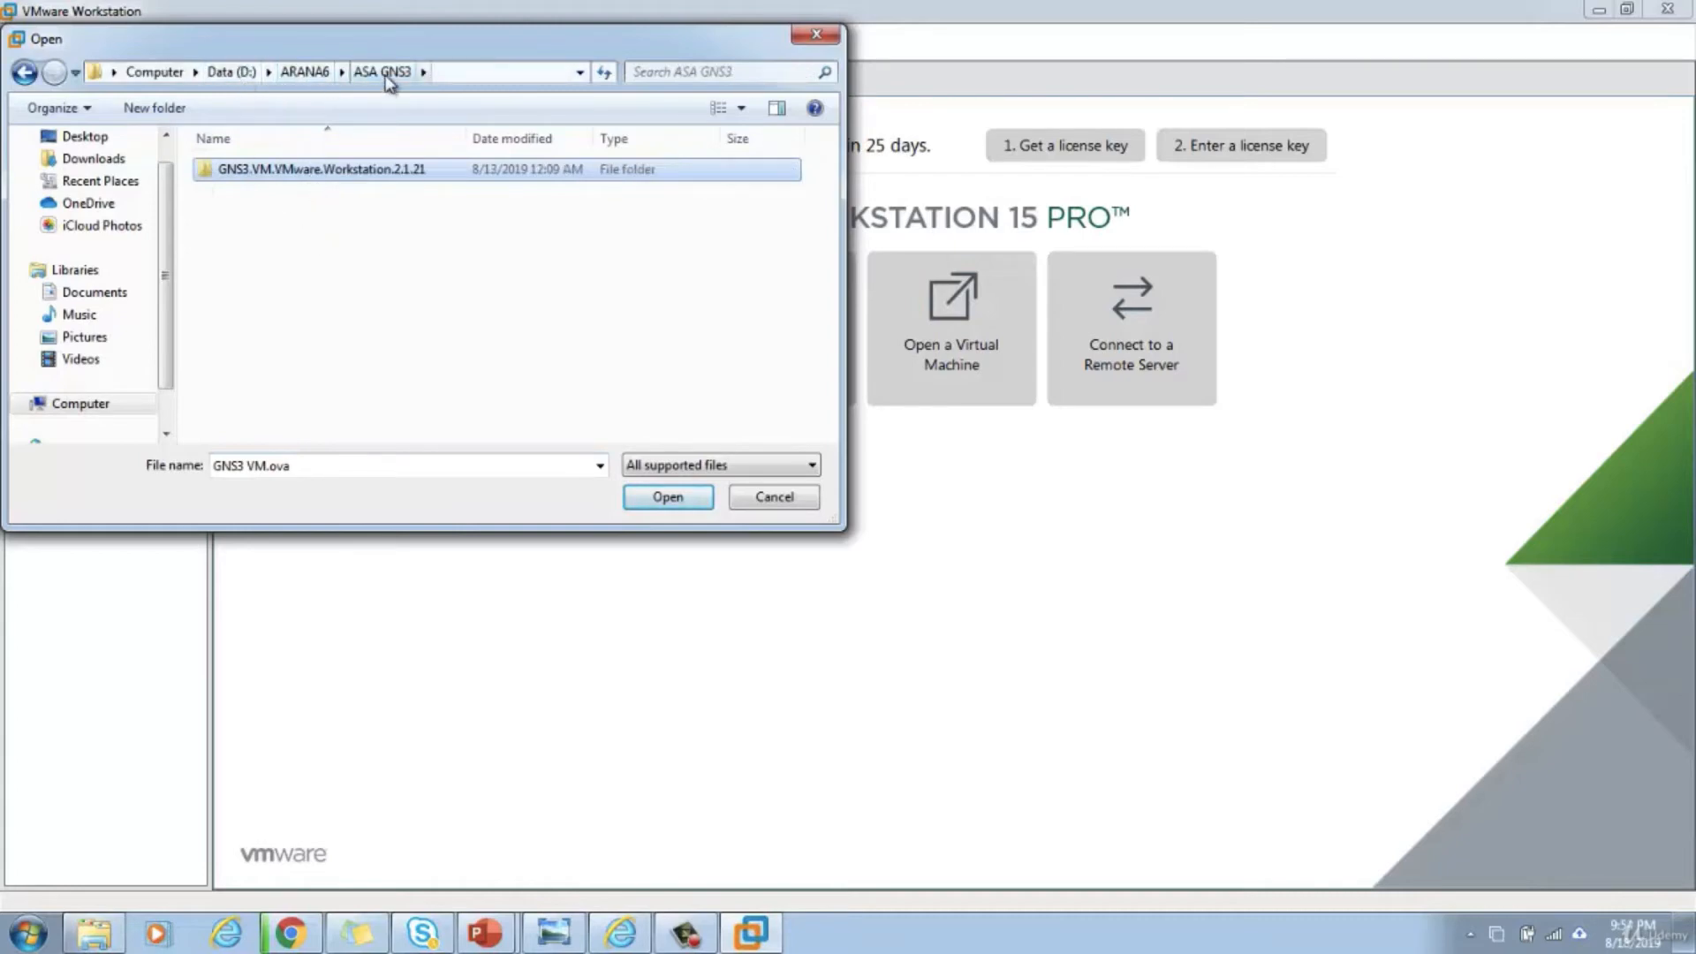
double_click(332, 179)
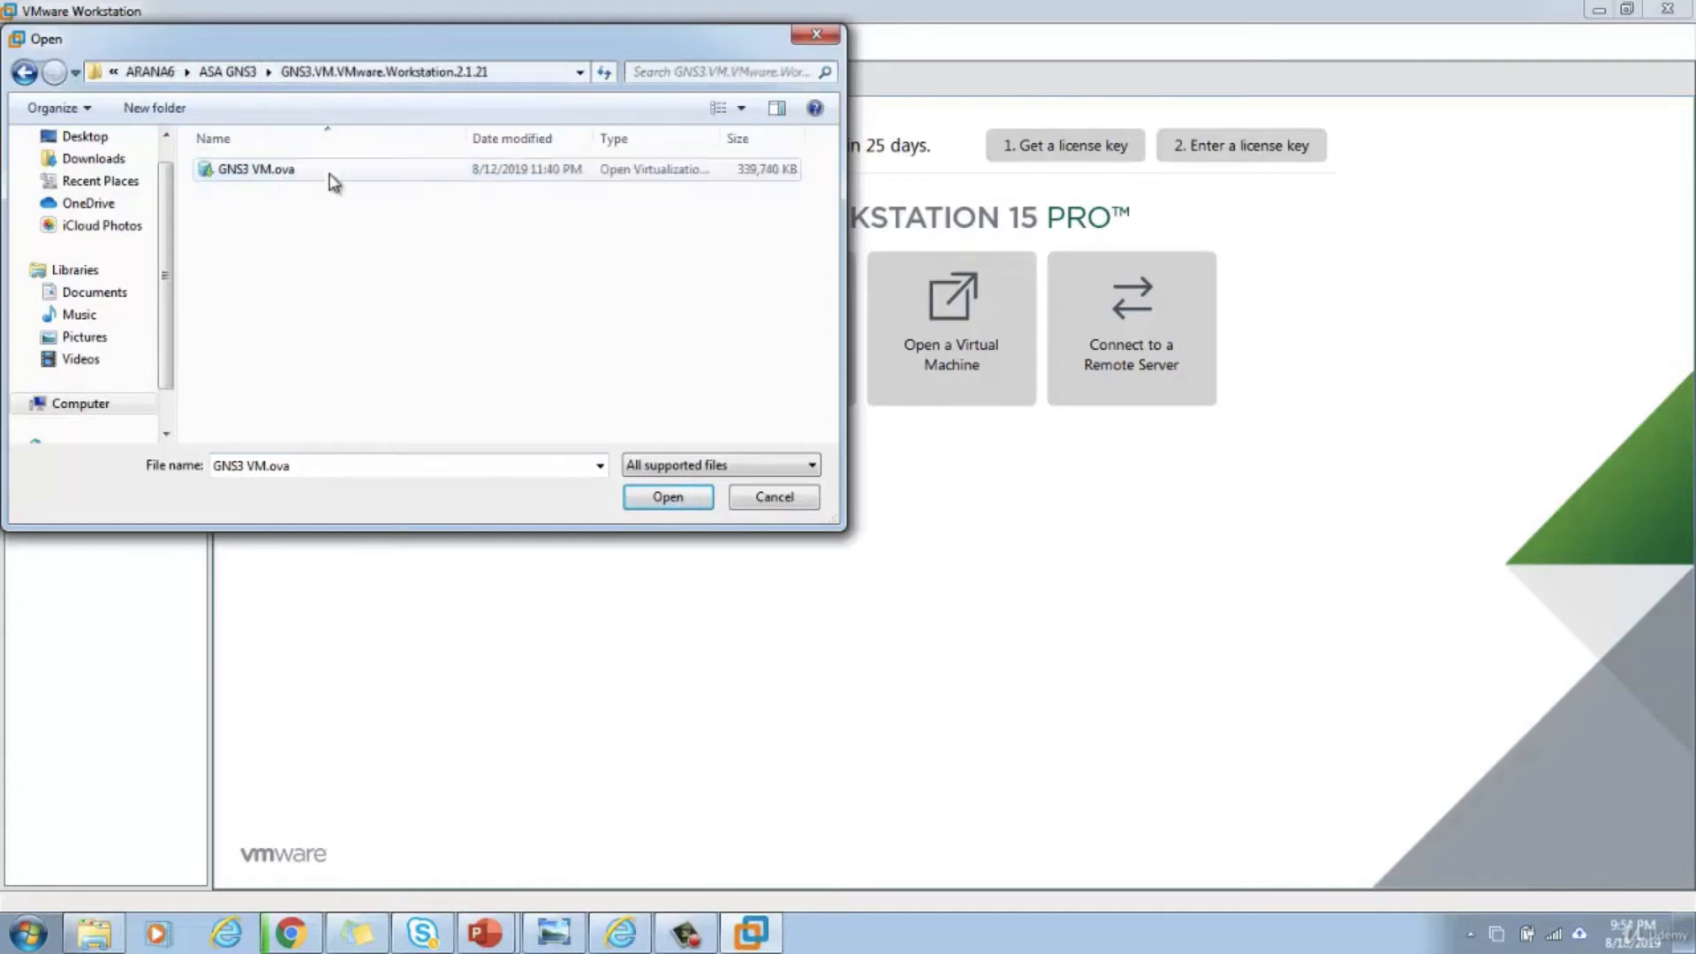
click(280, 177)
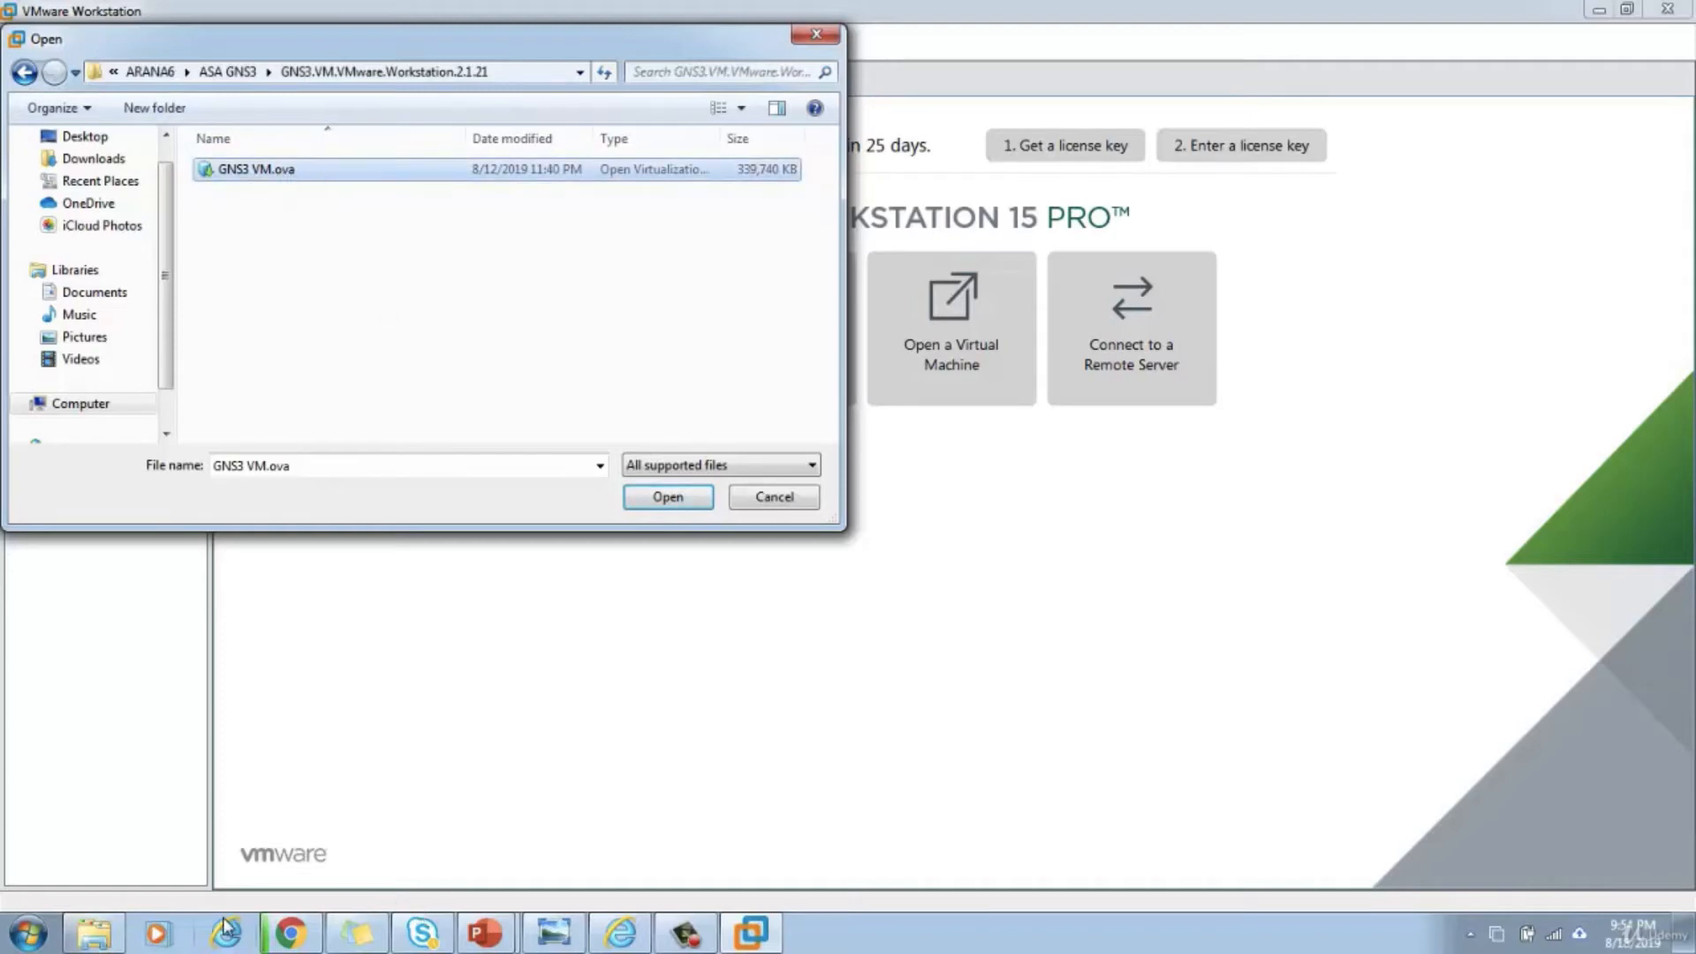
click(101, 934)
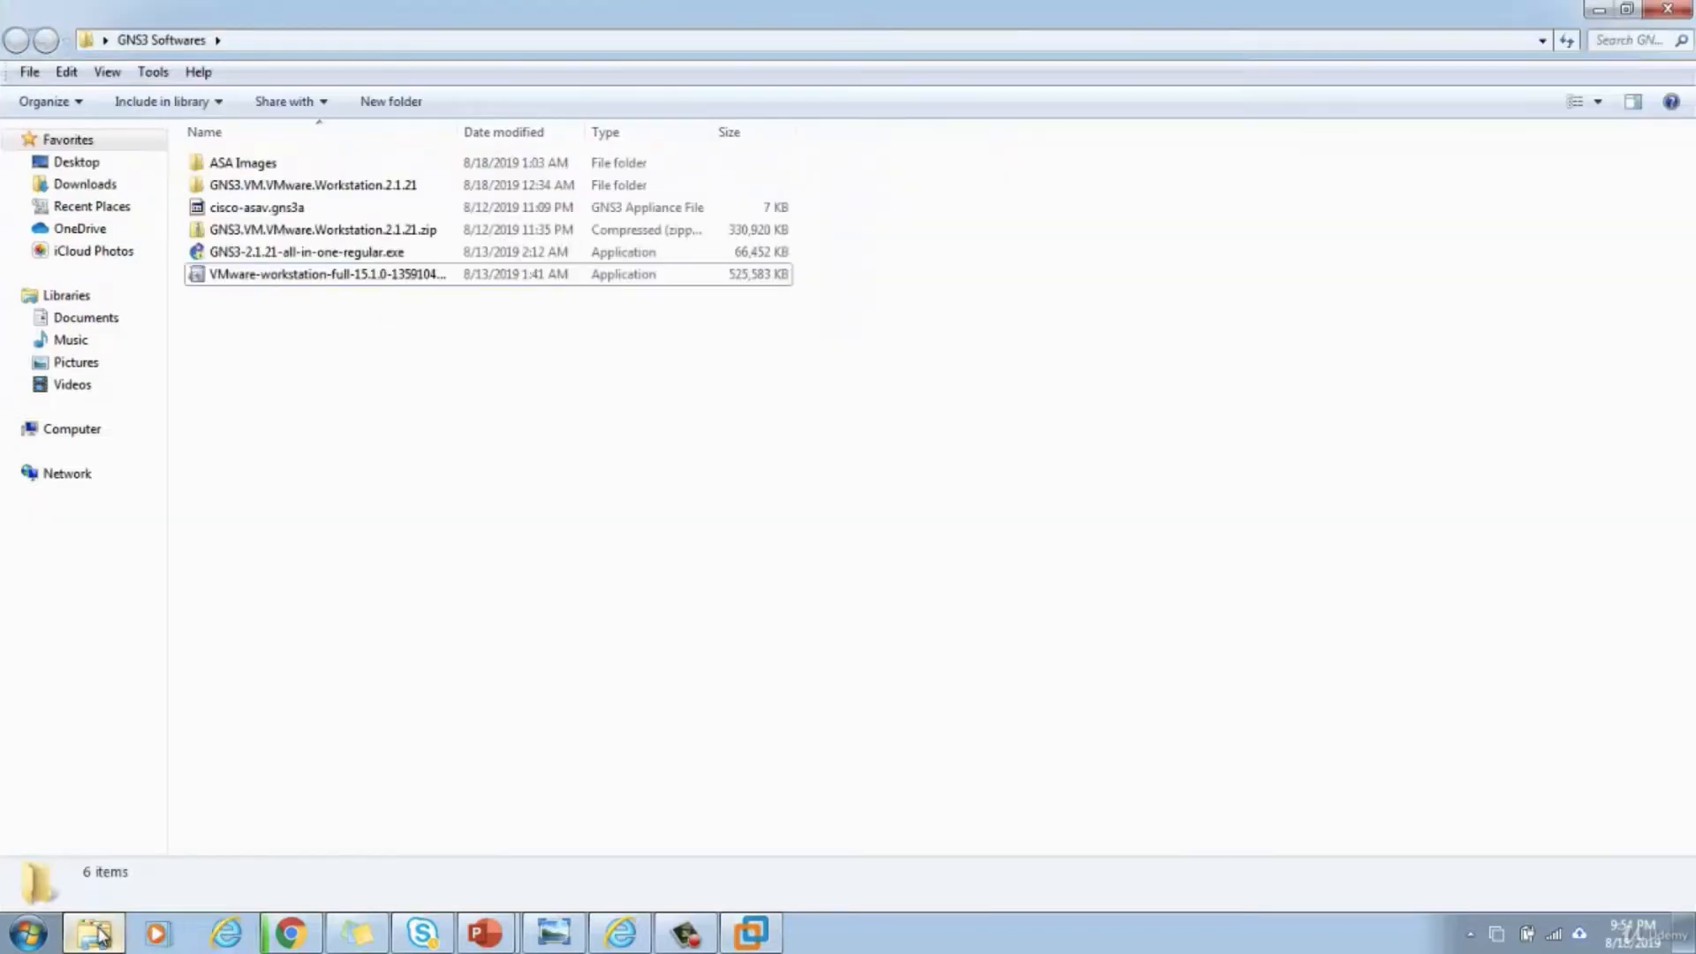
double_click(316, 191)
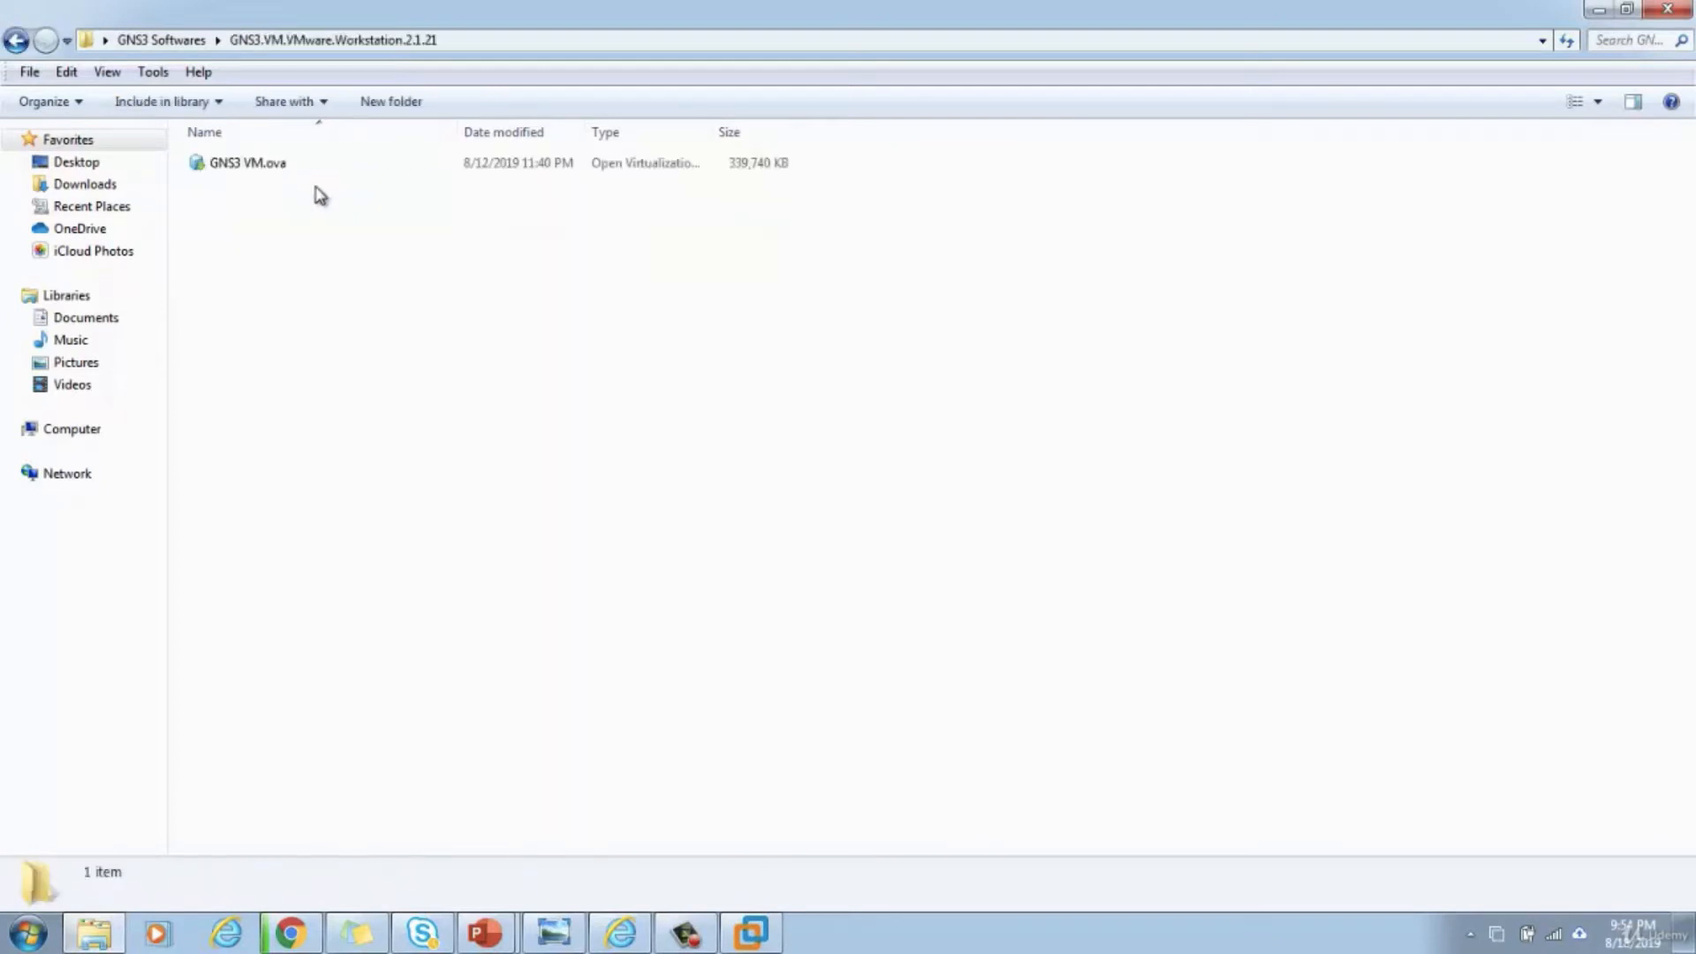
click(726, 943)
click(651, 500)
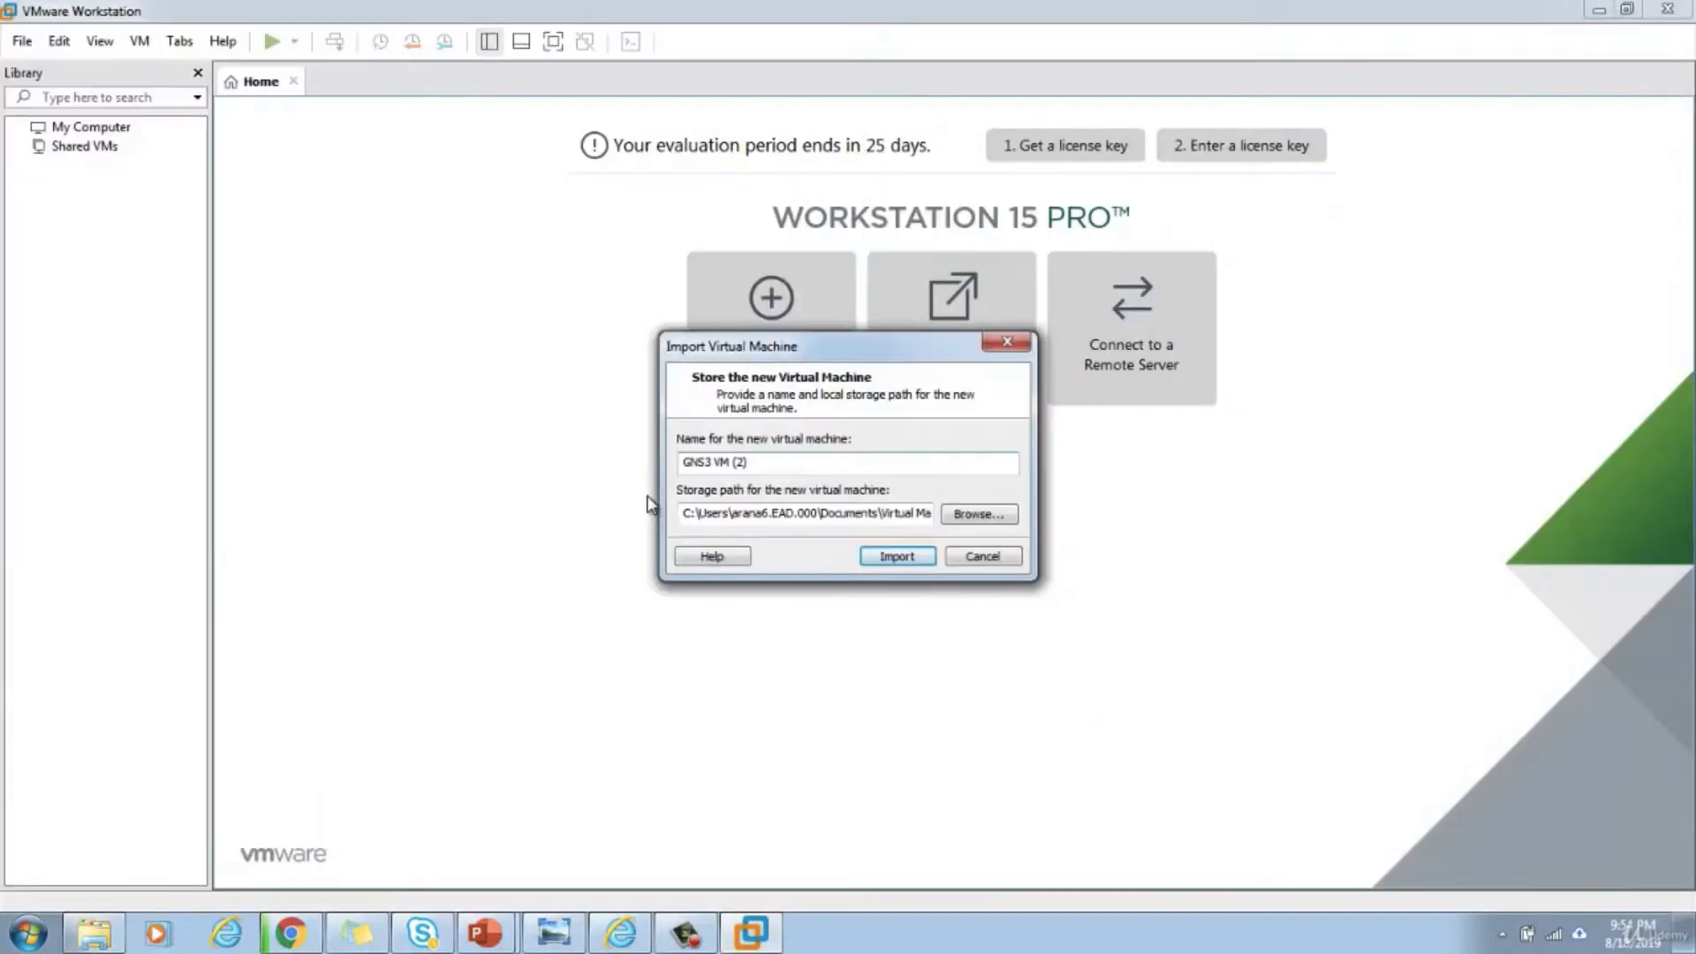
- Name the new virtual machine "GNS3 VM - " followed by the owner's first name and import it to the default storage path
click(779, 462)
text(- Ashgu)
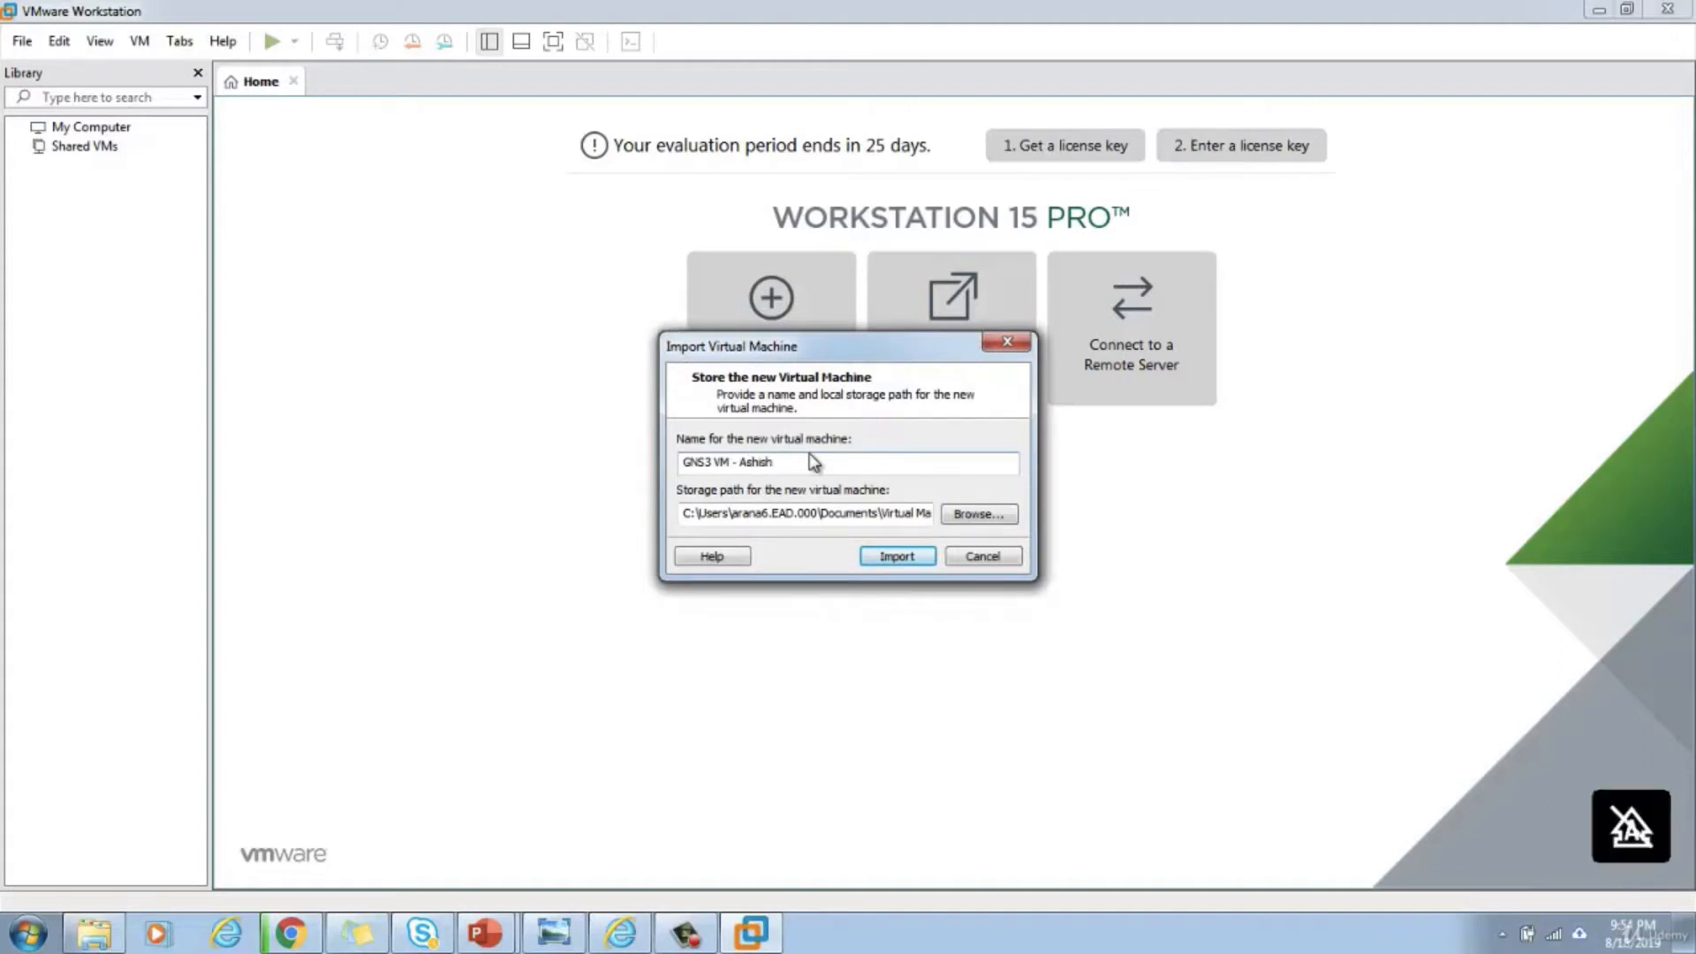
click(895, 558)
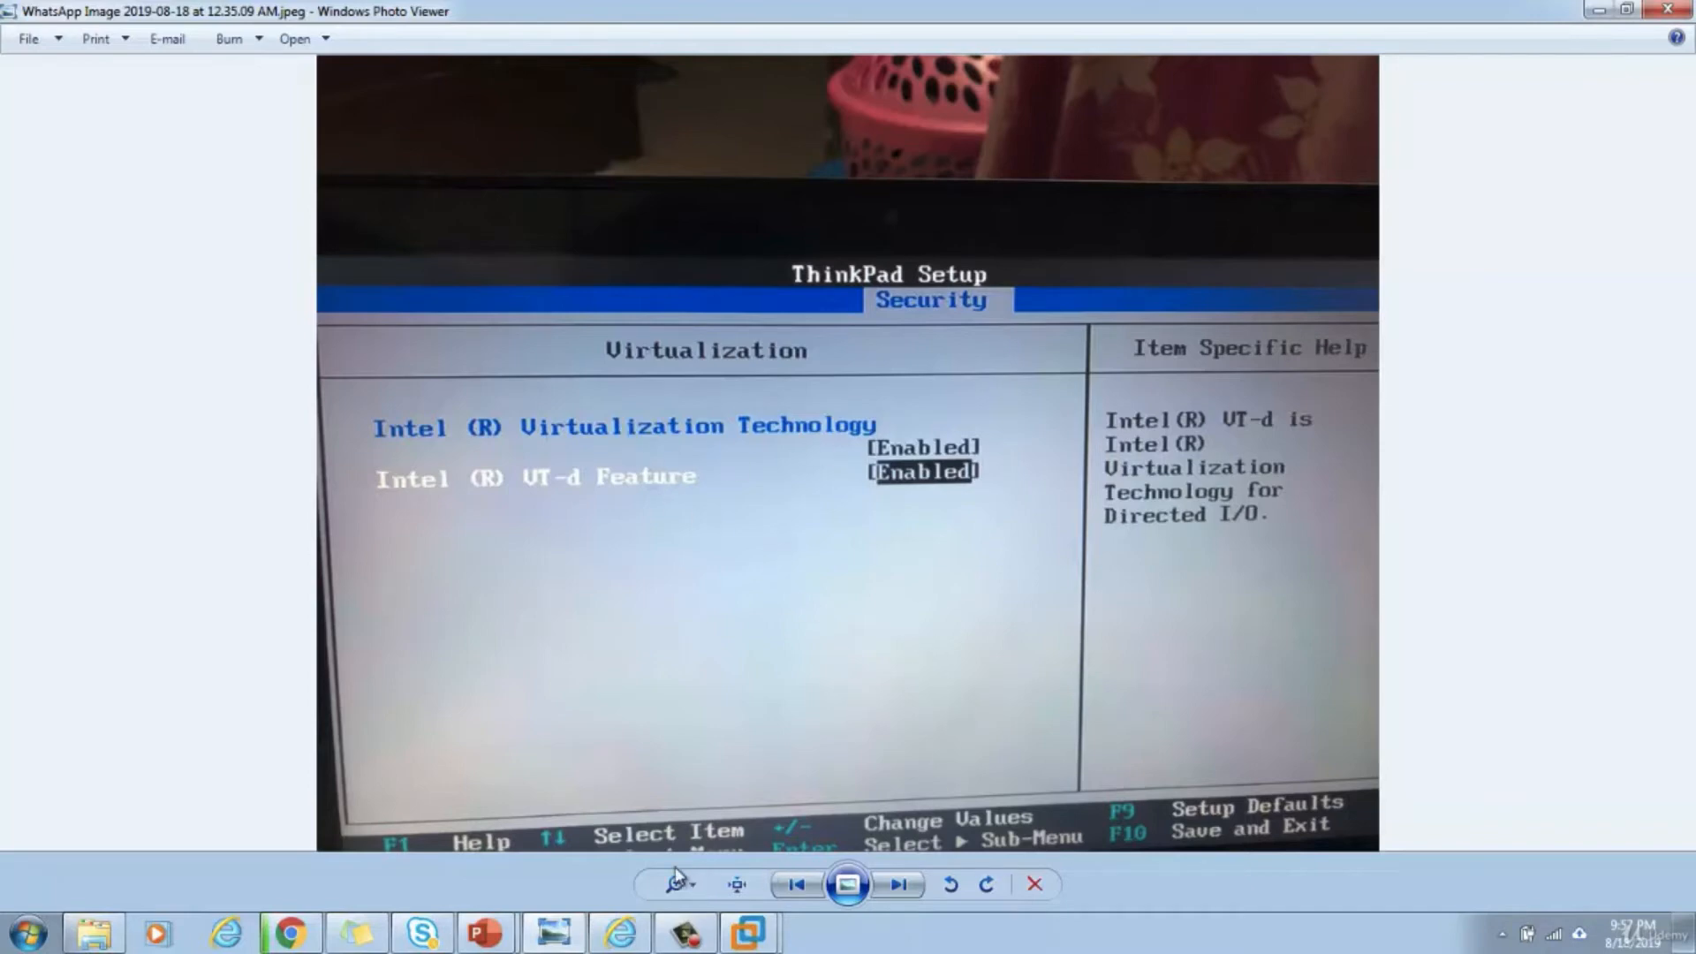
- Switch from the photo viewer to VMware Workstation to check the imported VM in the library, and launch GNS3
mouse_move(748, 933)
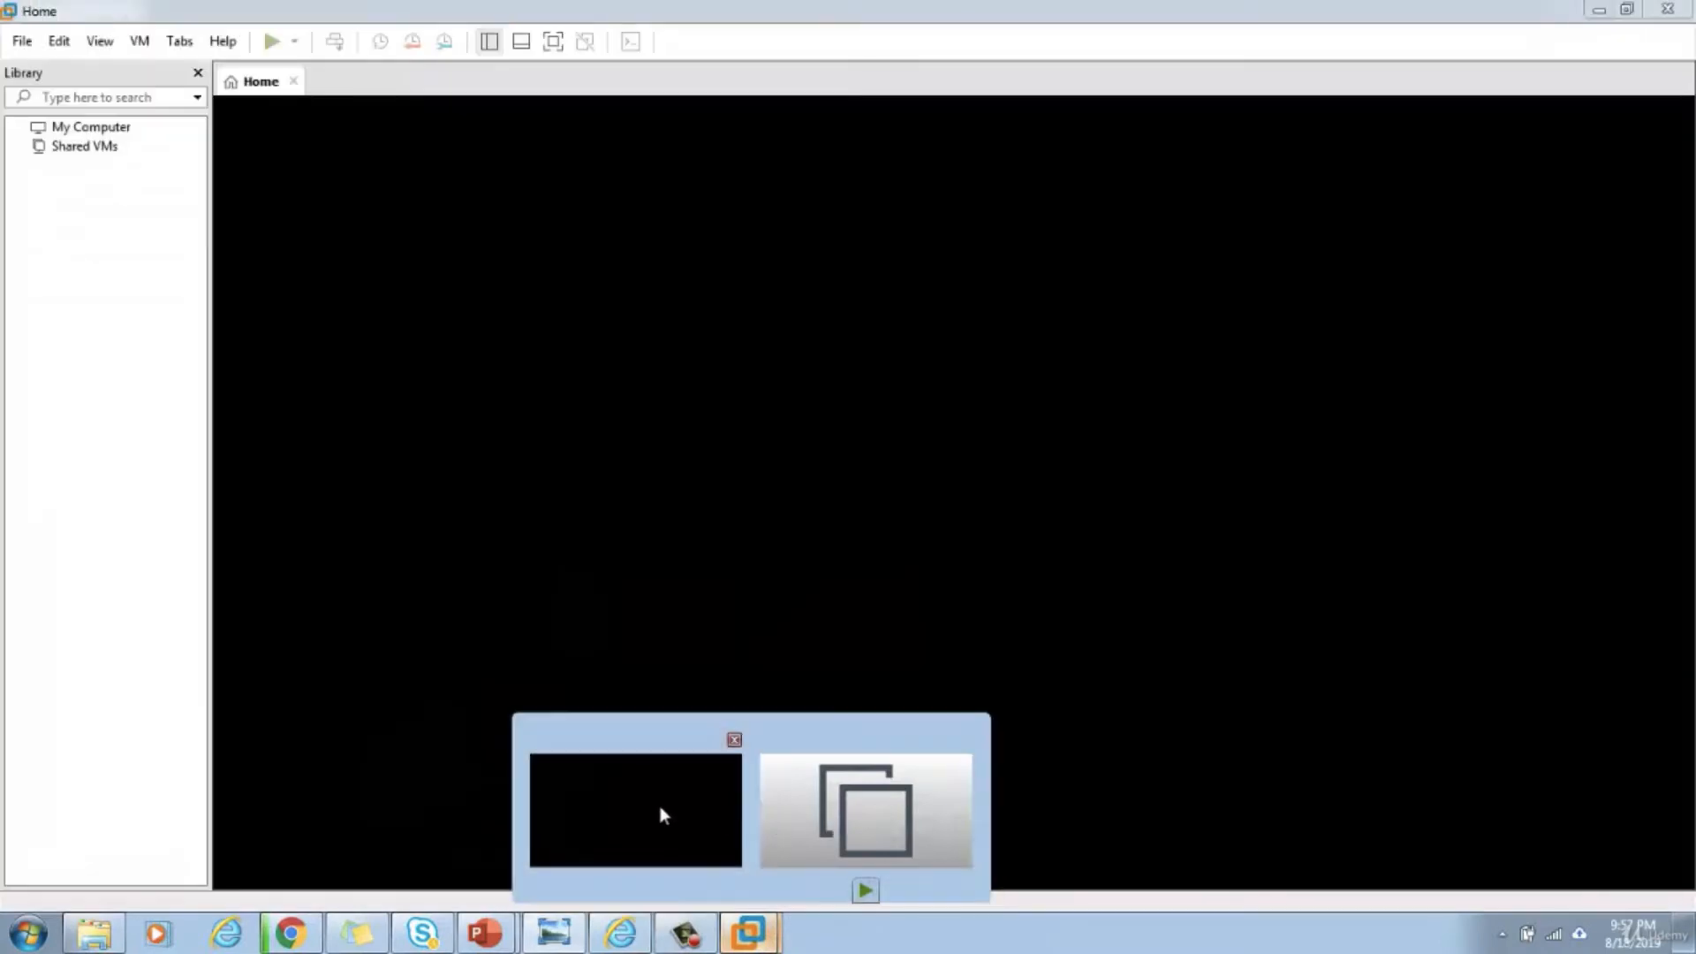
click(661, 811)
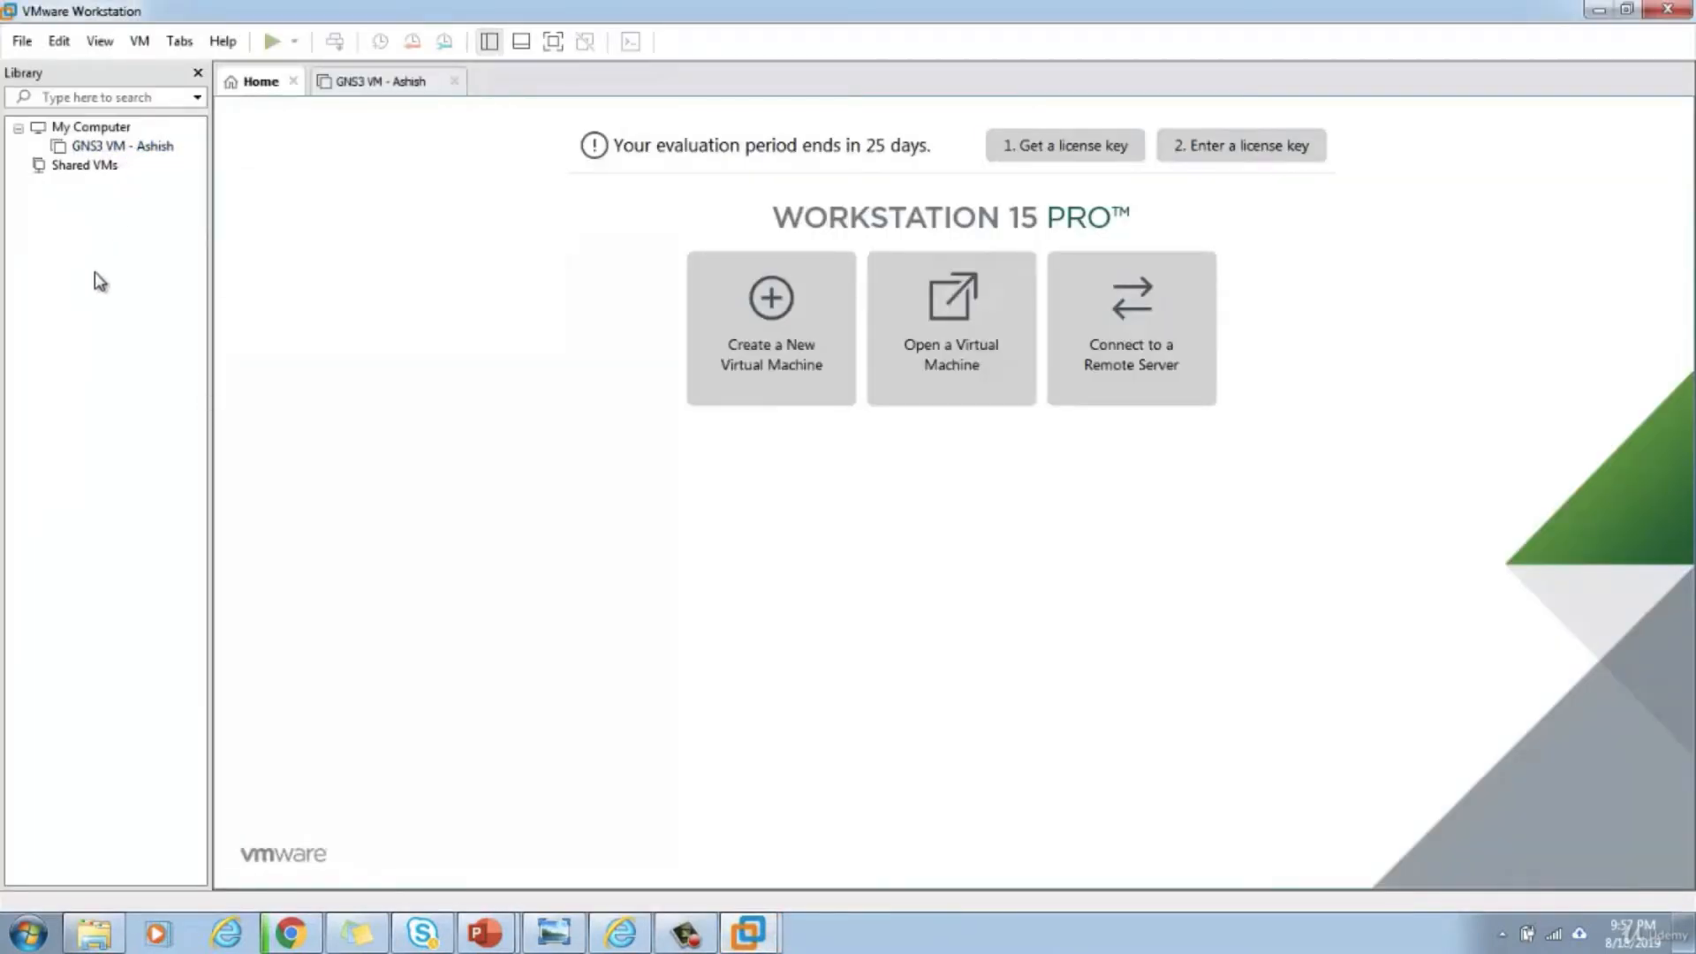
click(28, 934)
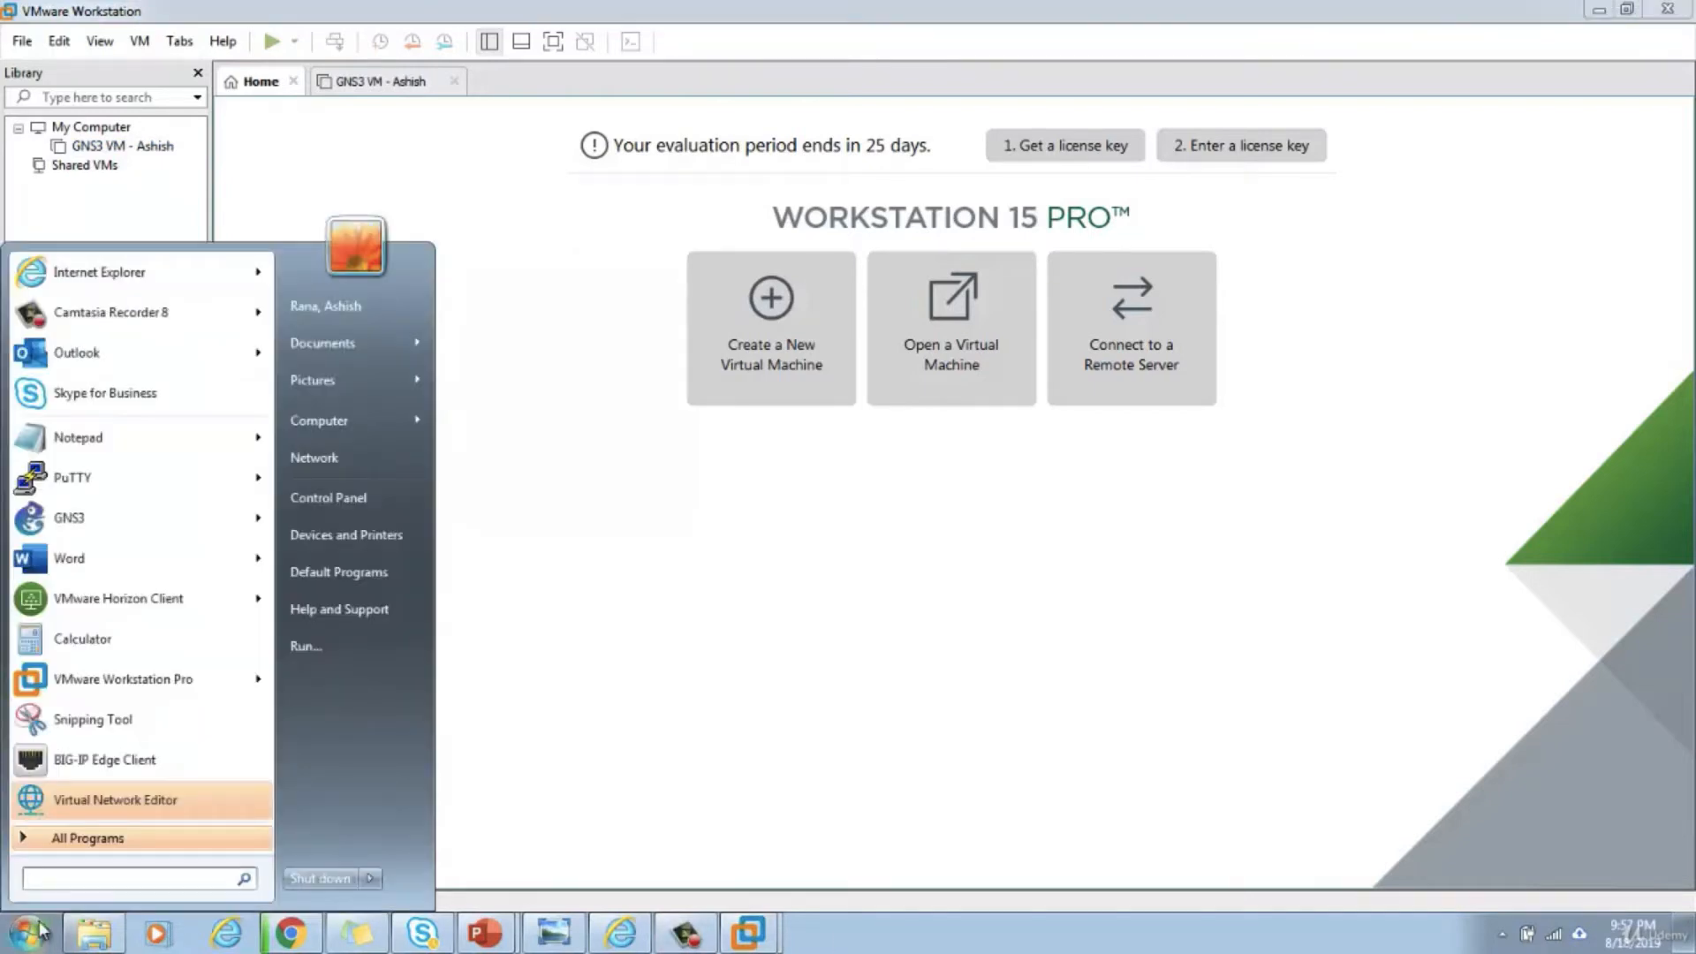
click(71, 519)
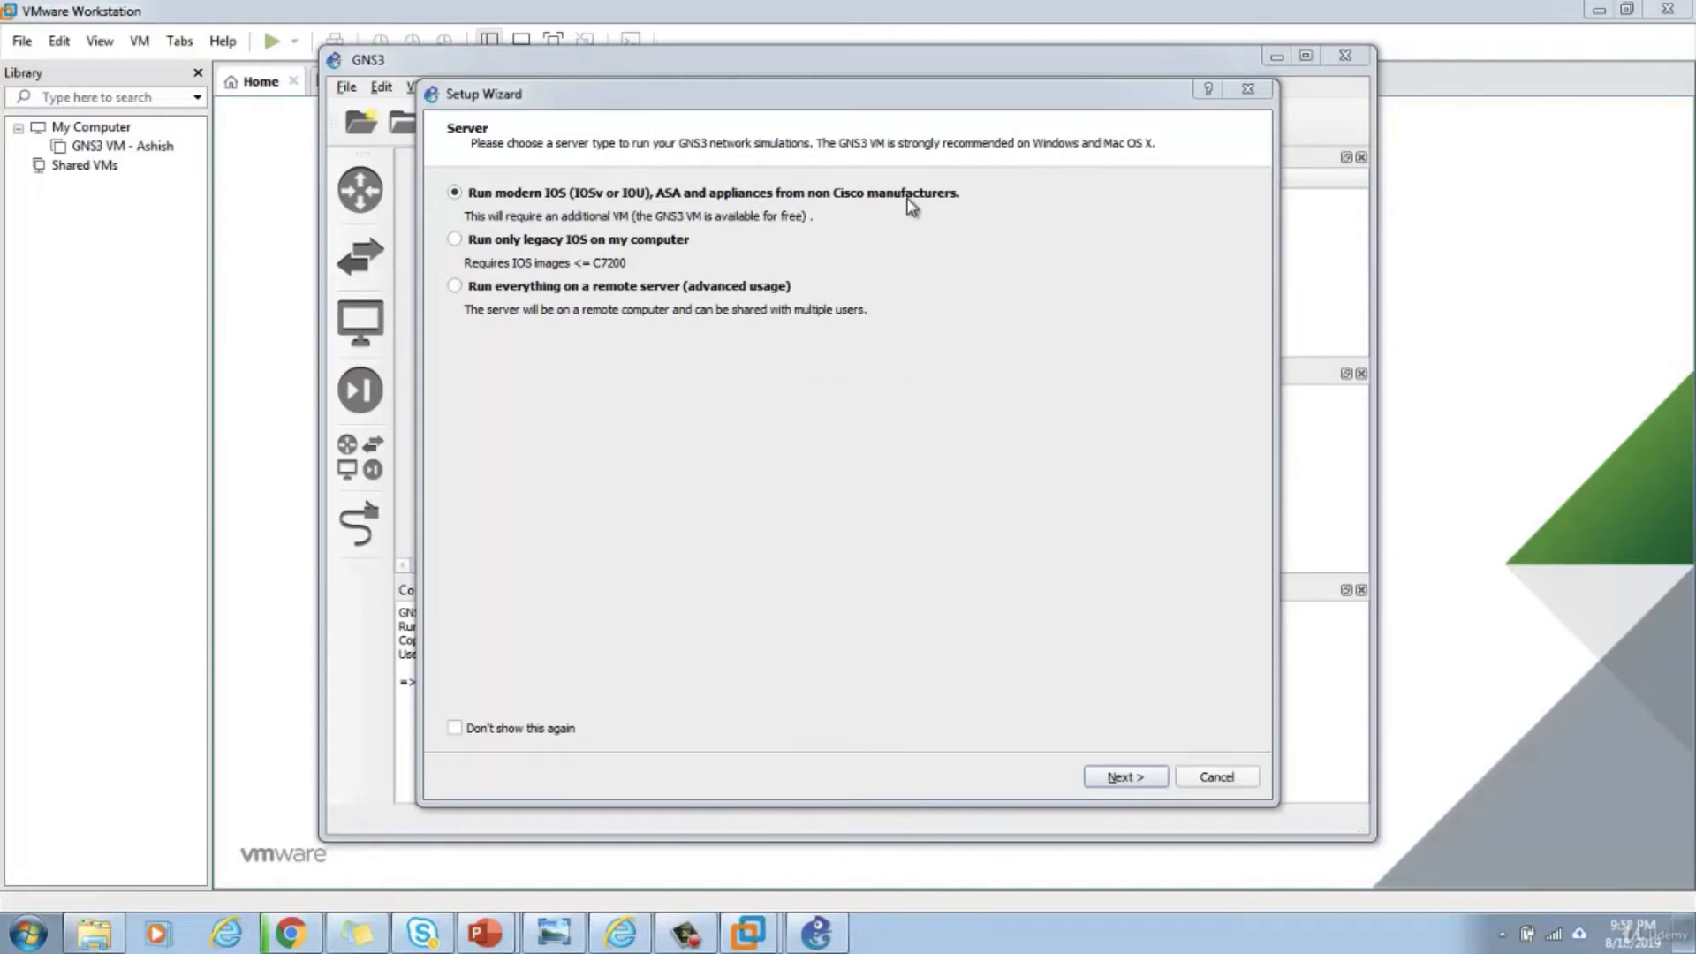
- Set the local server's host binding to 127.0.0.1 in the GNS3 Setup Wizard, advance to the GNS3 VM page and dismiss the message
click(566, 224)
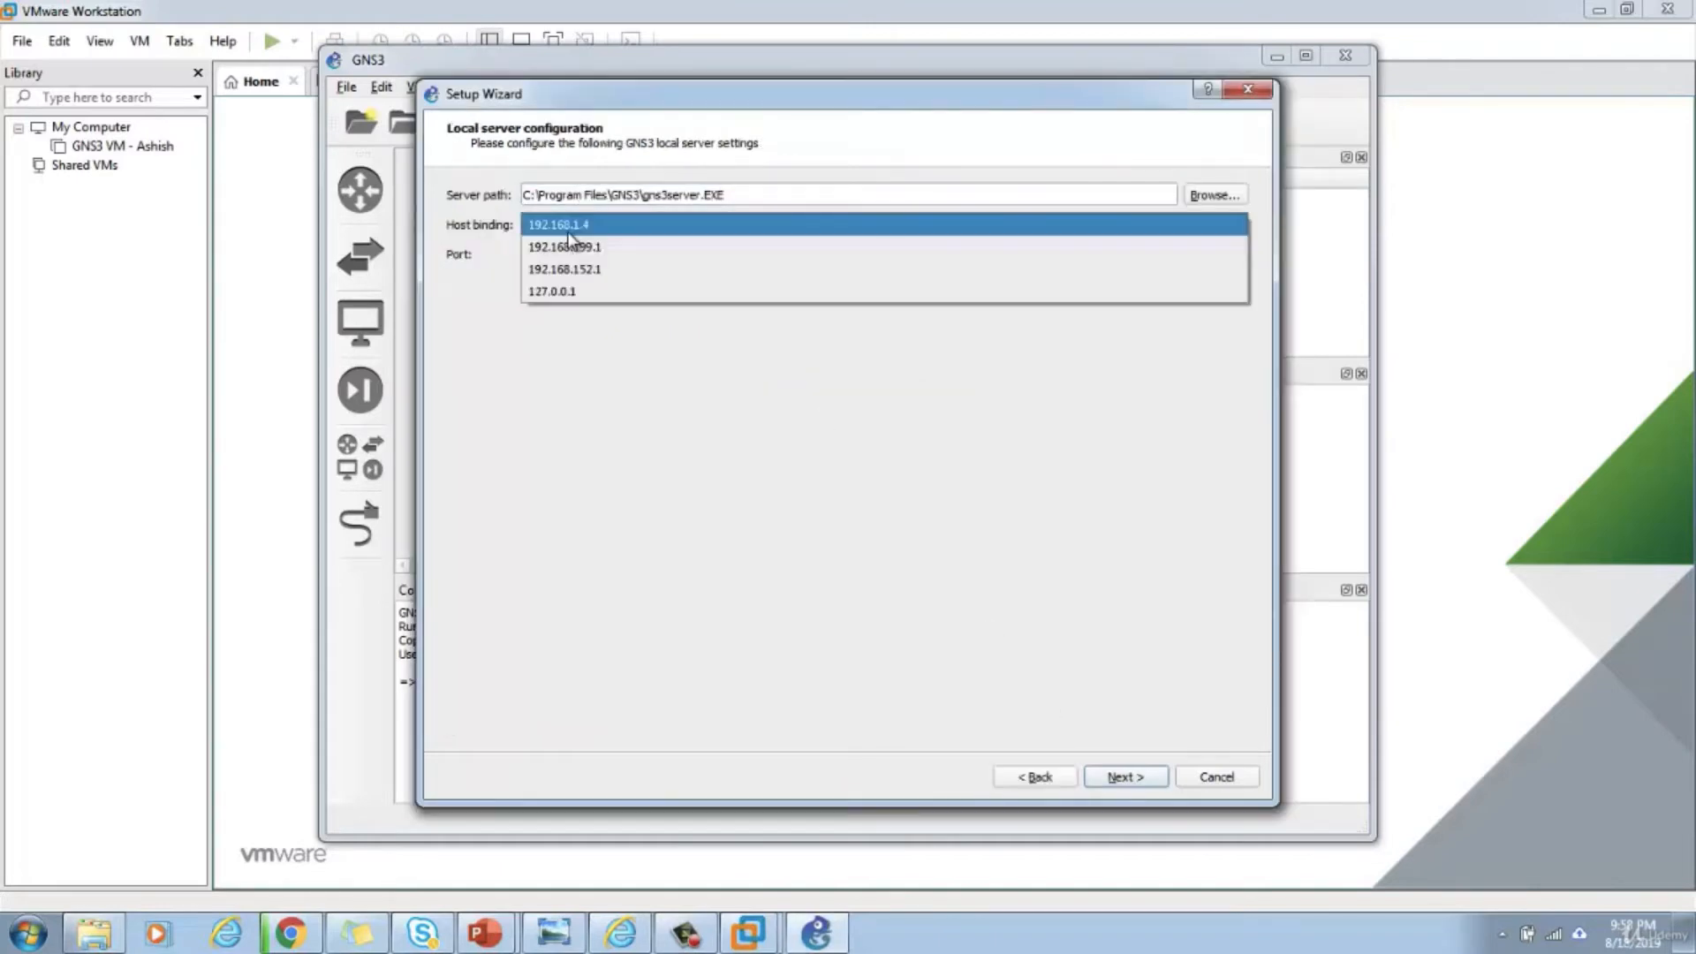
click(583, 302)
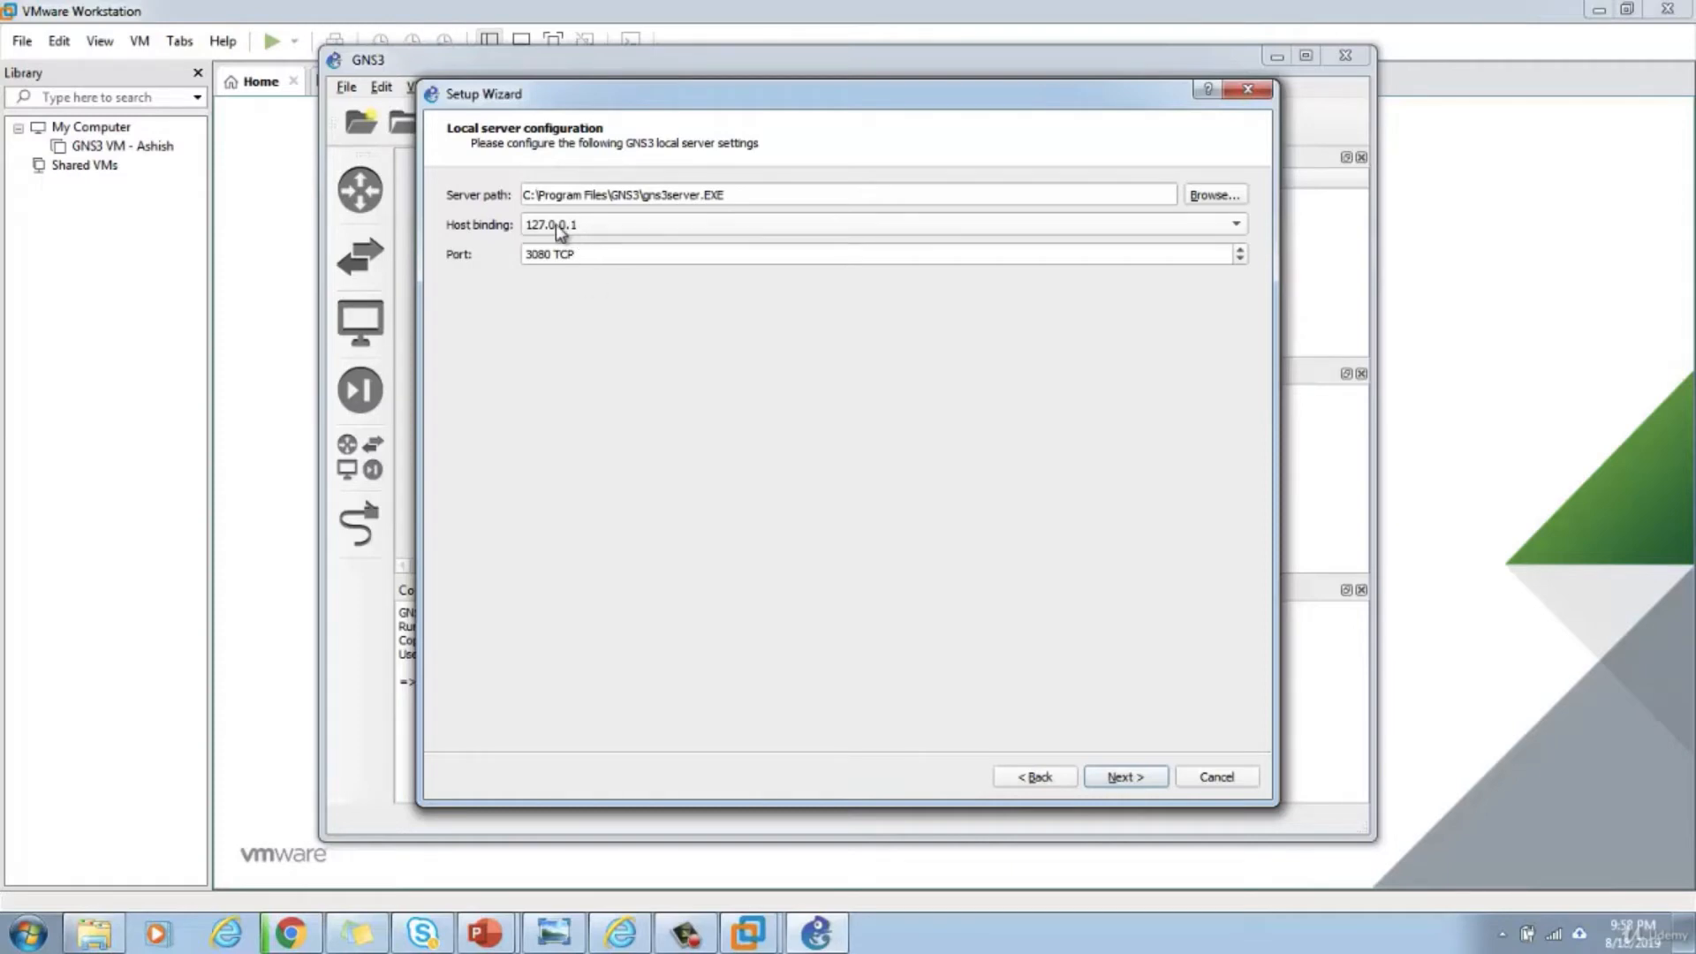
click(1126, 778)
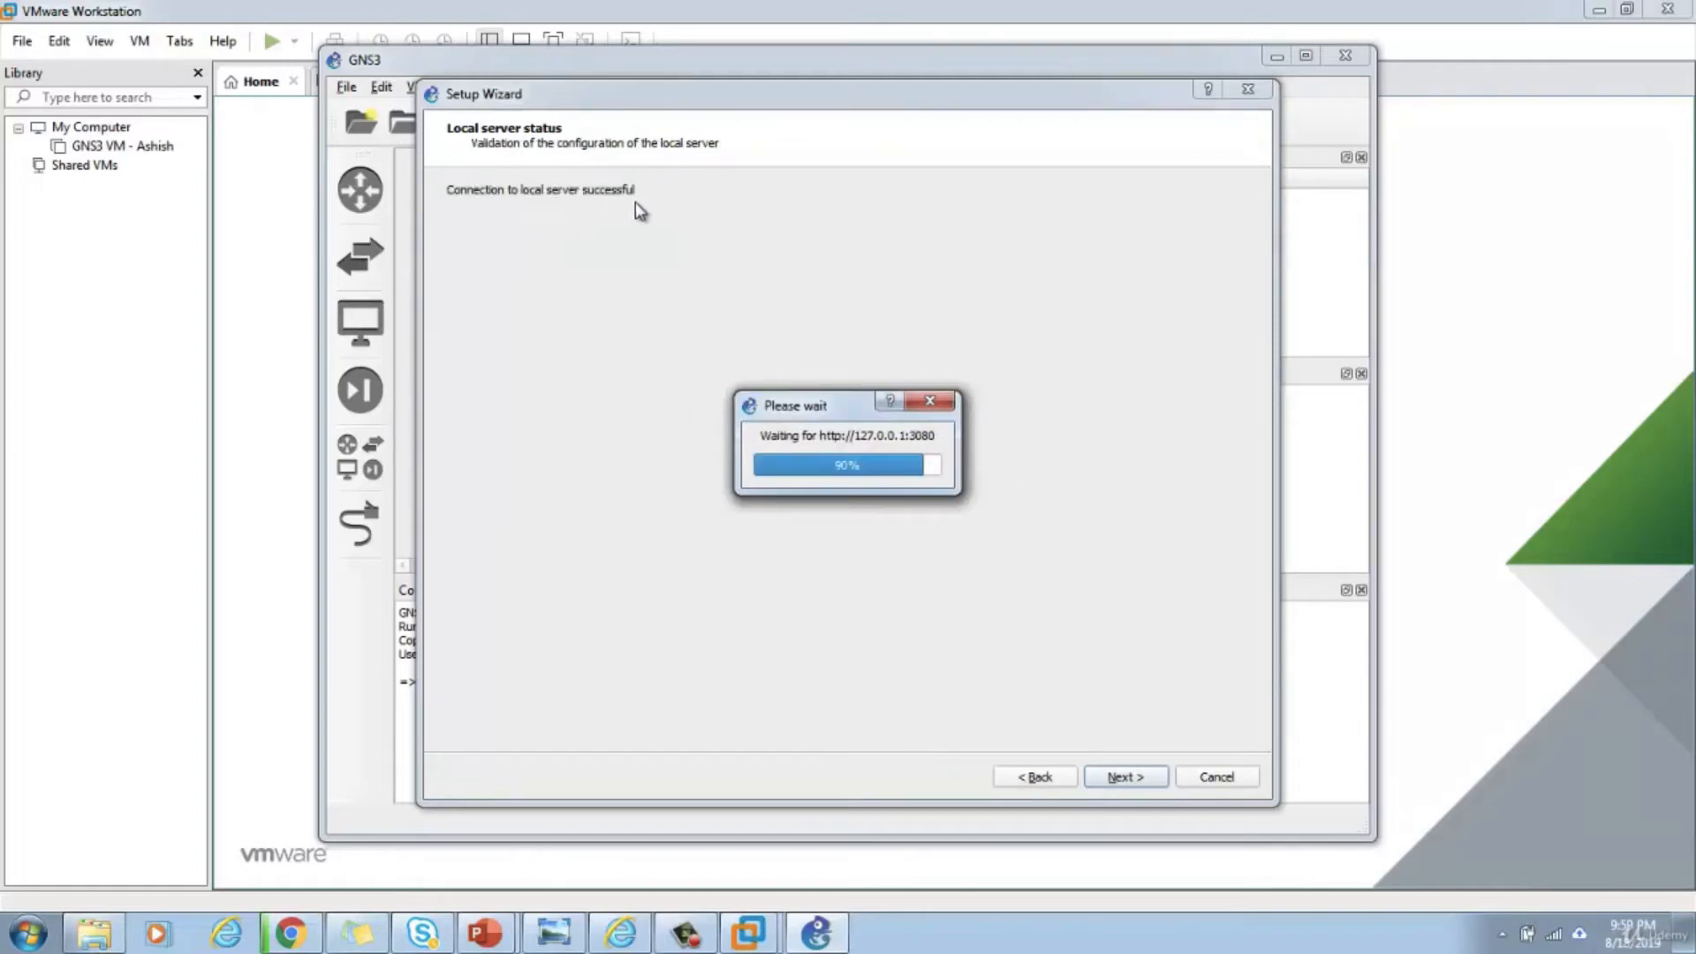
click(1123, 776)
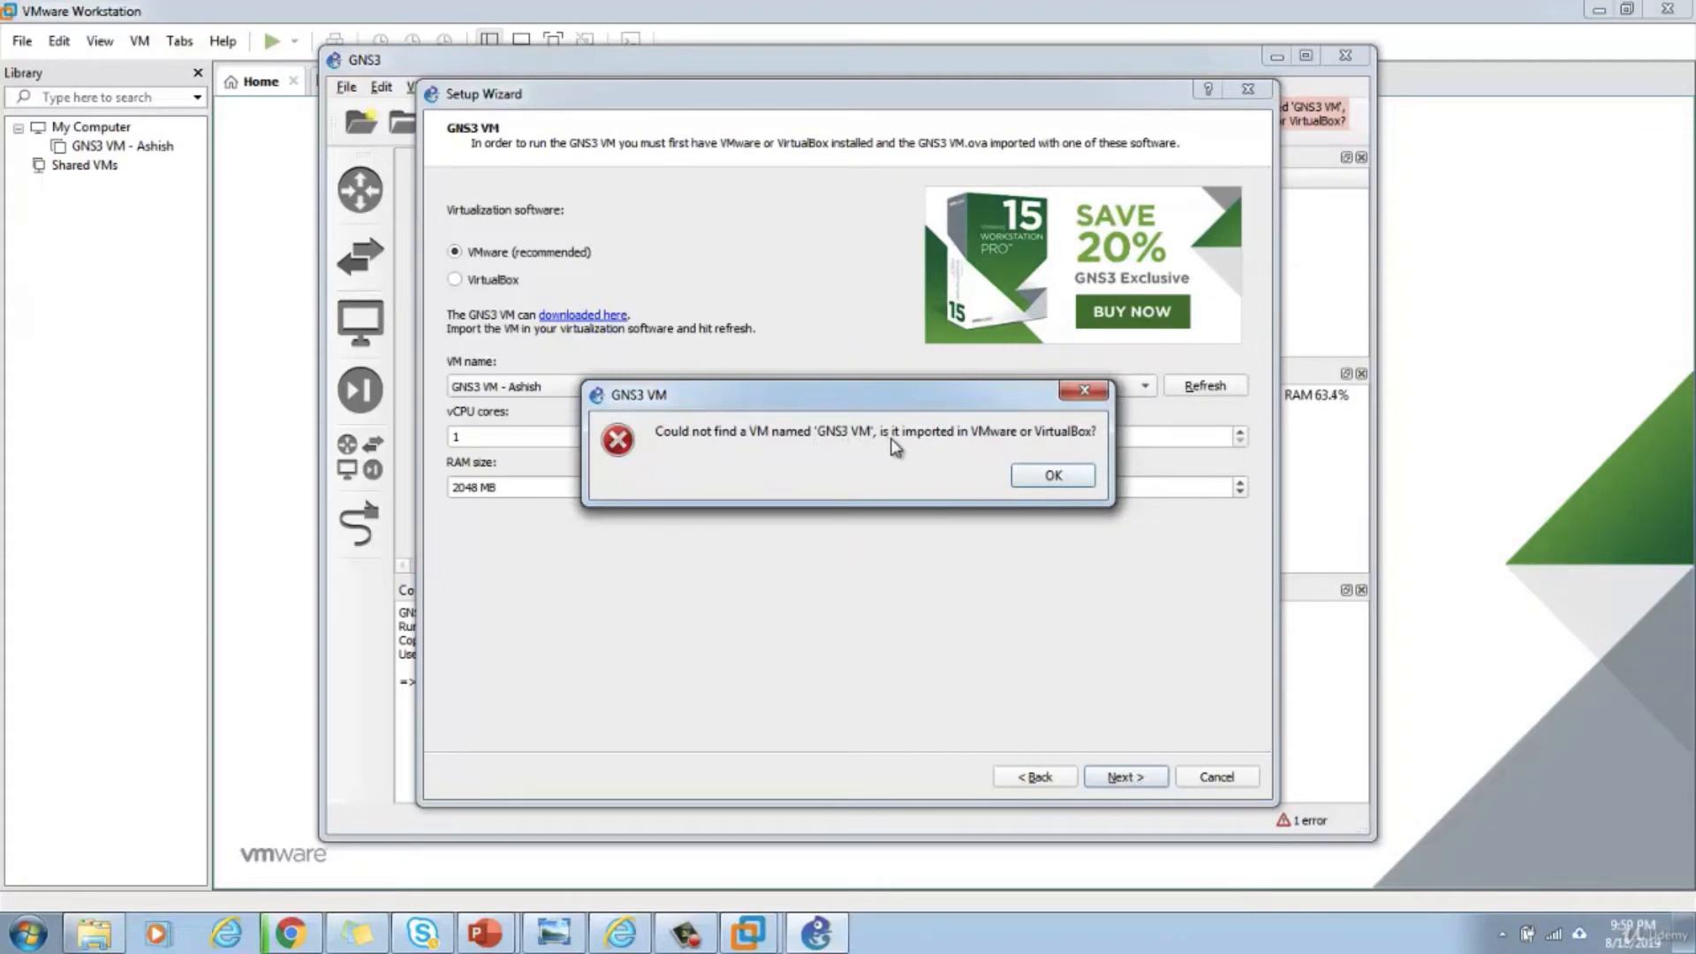
click(1053, 476)
- Switch to VMware Workstation and power on the imported GNS3 virtual machine
click(116, 108)
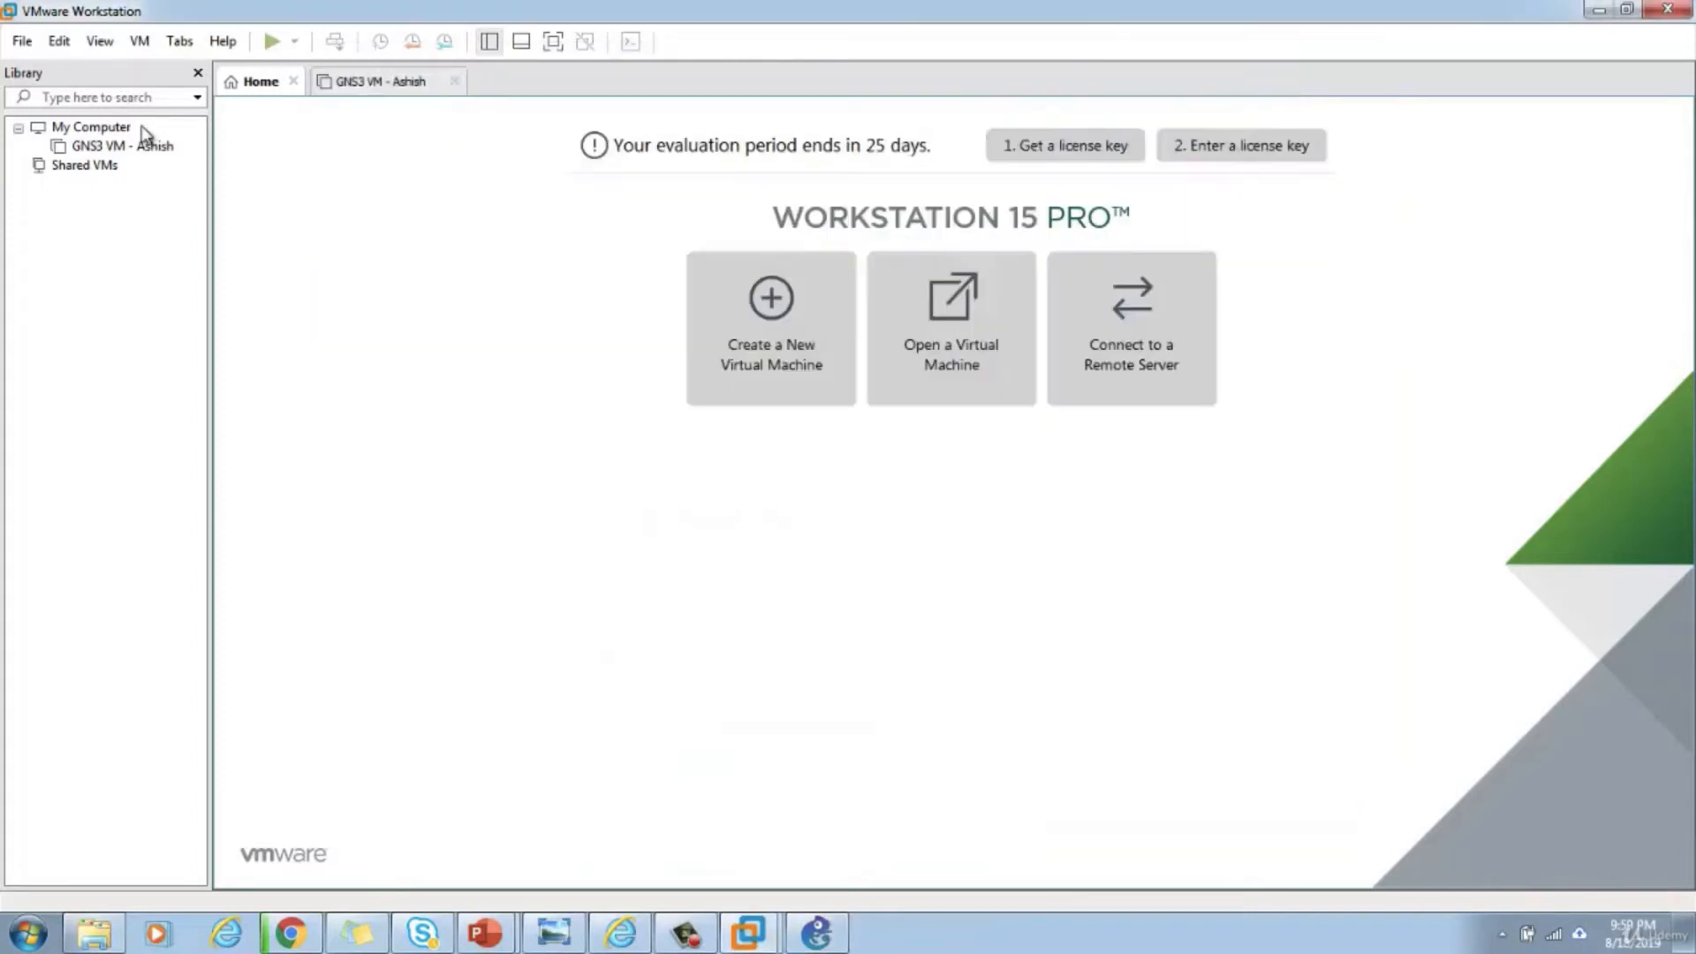
click(756, 934)
mouse_move(751, 929)
click(874, 817)
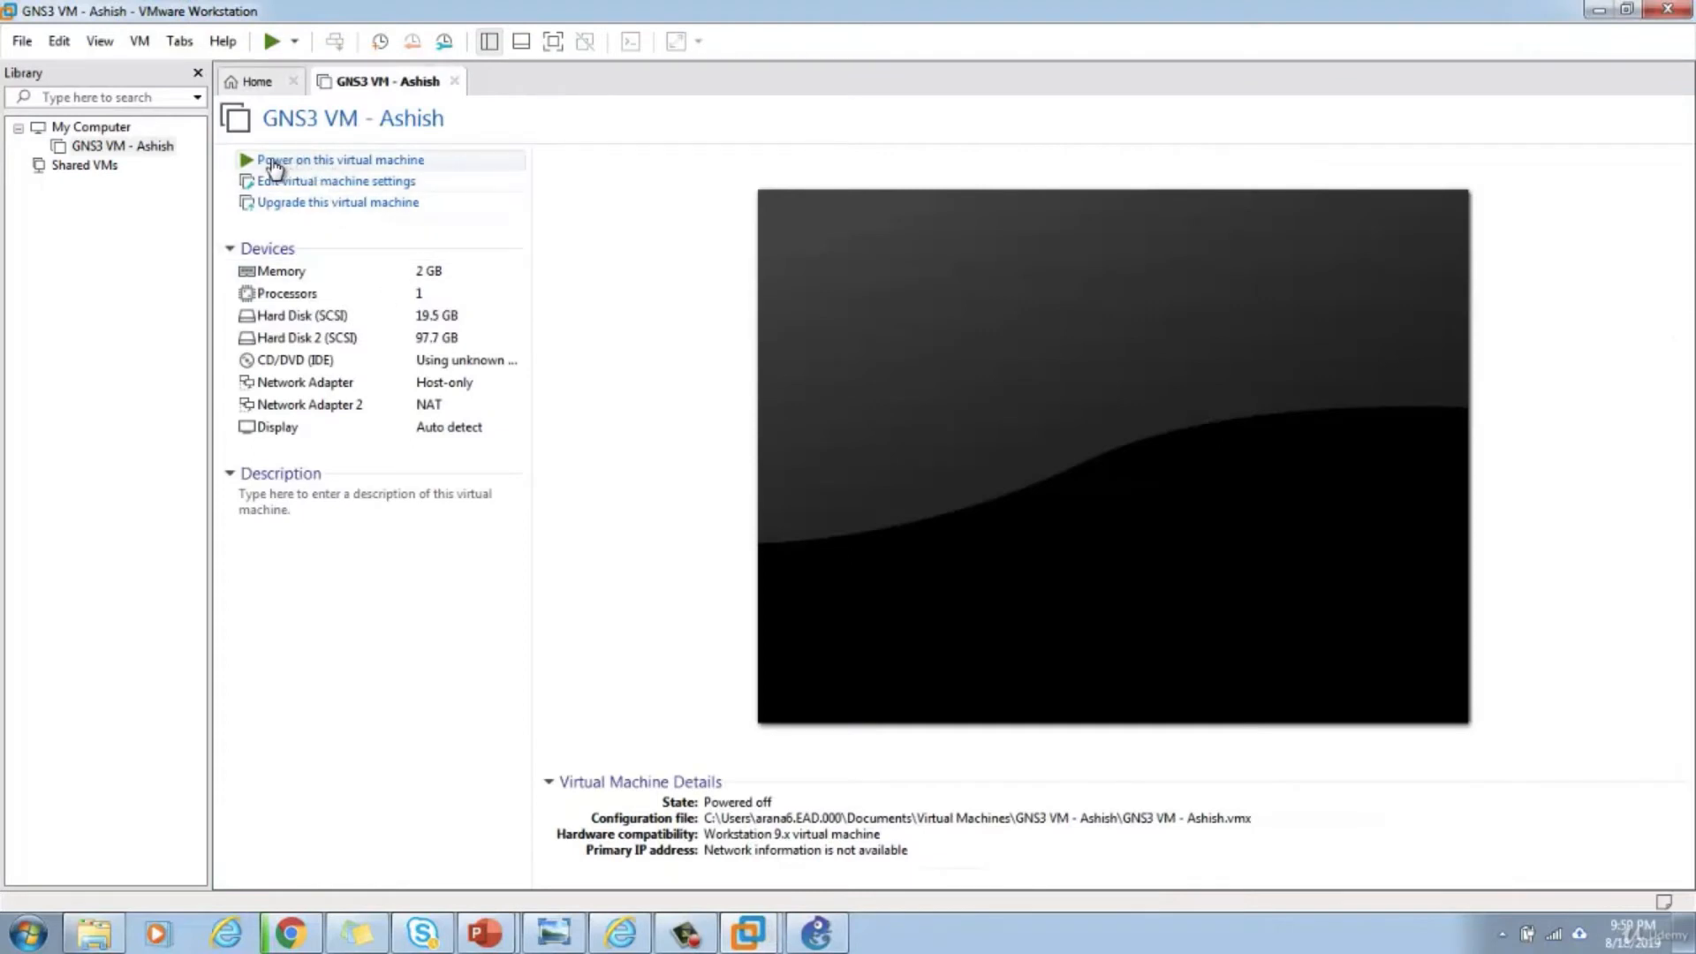
click(306, 164)
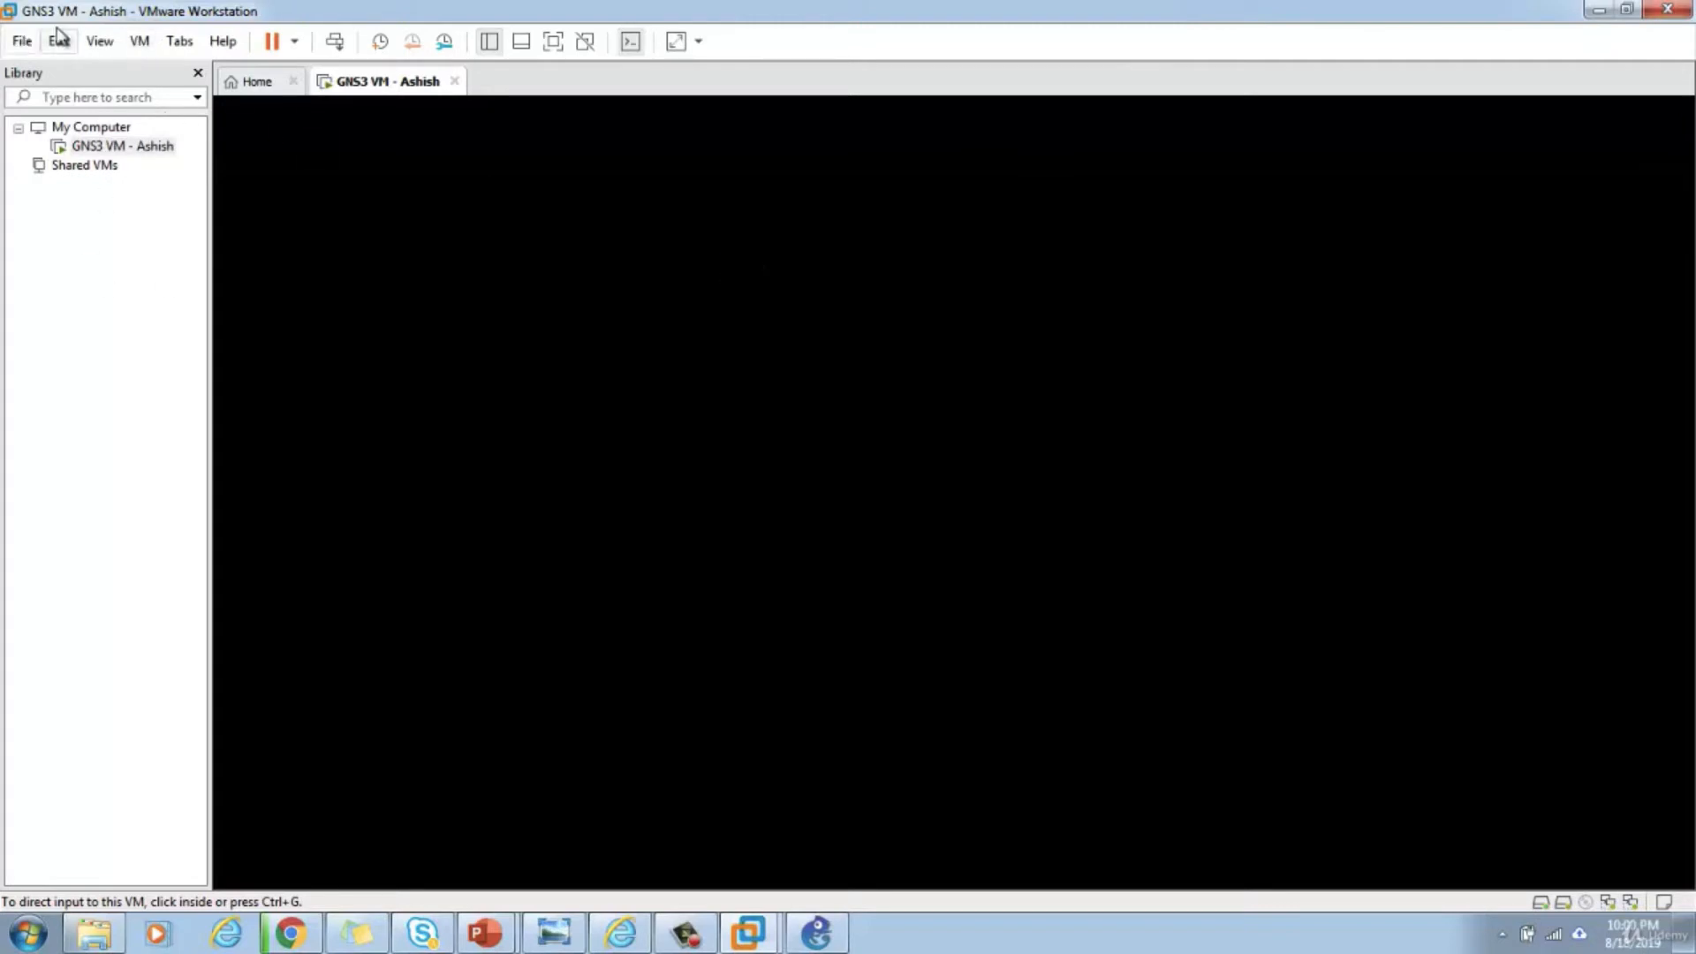
- Switch to GNS3, rerun the Setup Wizard for modern IOS appliances with the existing local server settings, and dismiss the message on the GNS3 VM page
click(823, 939)
click(676, 87)
click(726, 159)
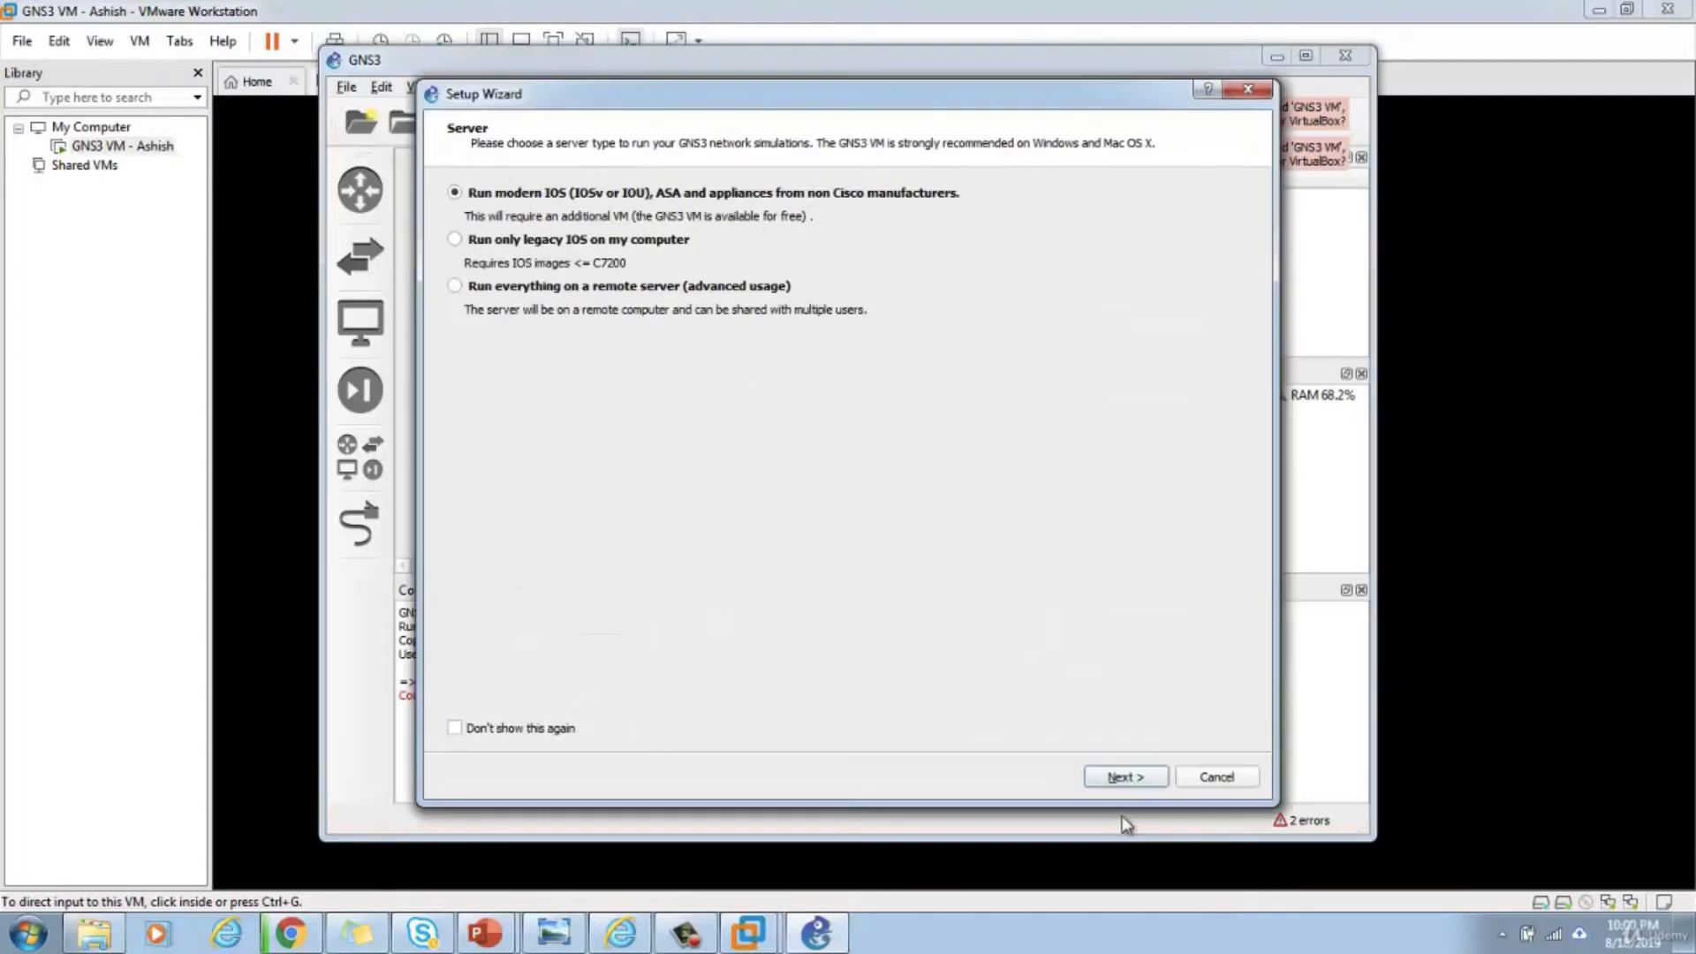
click(1129, 779)
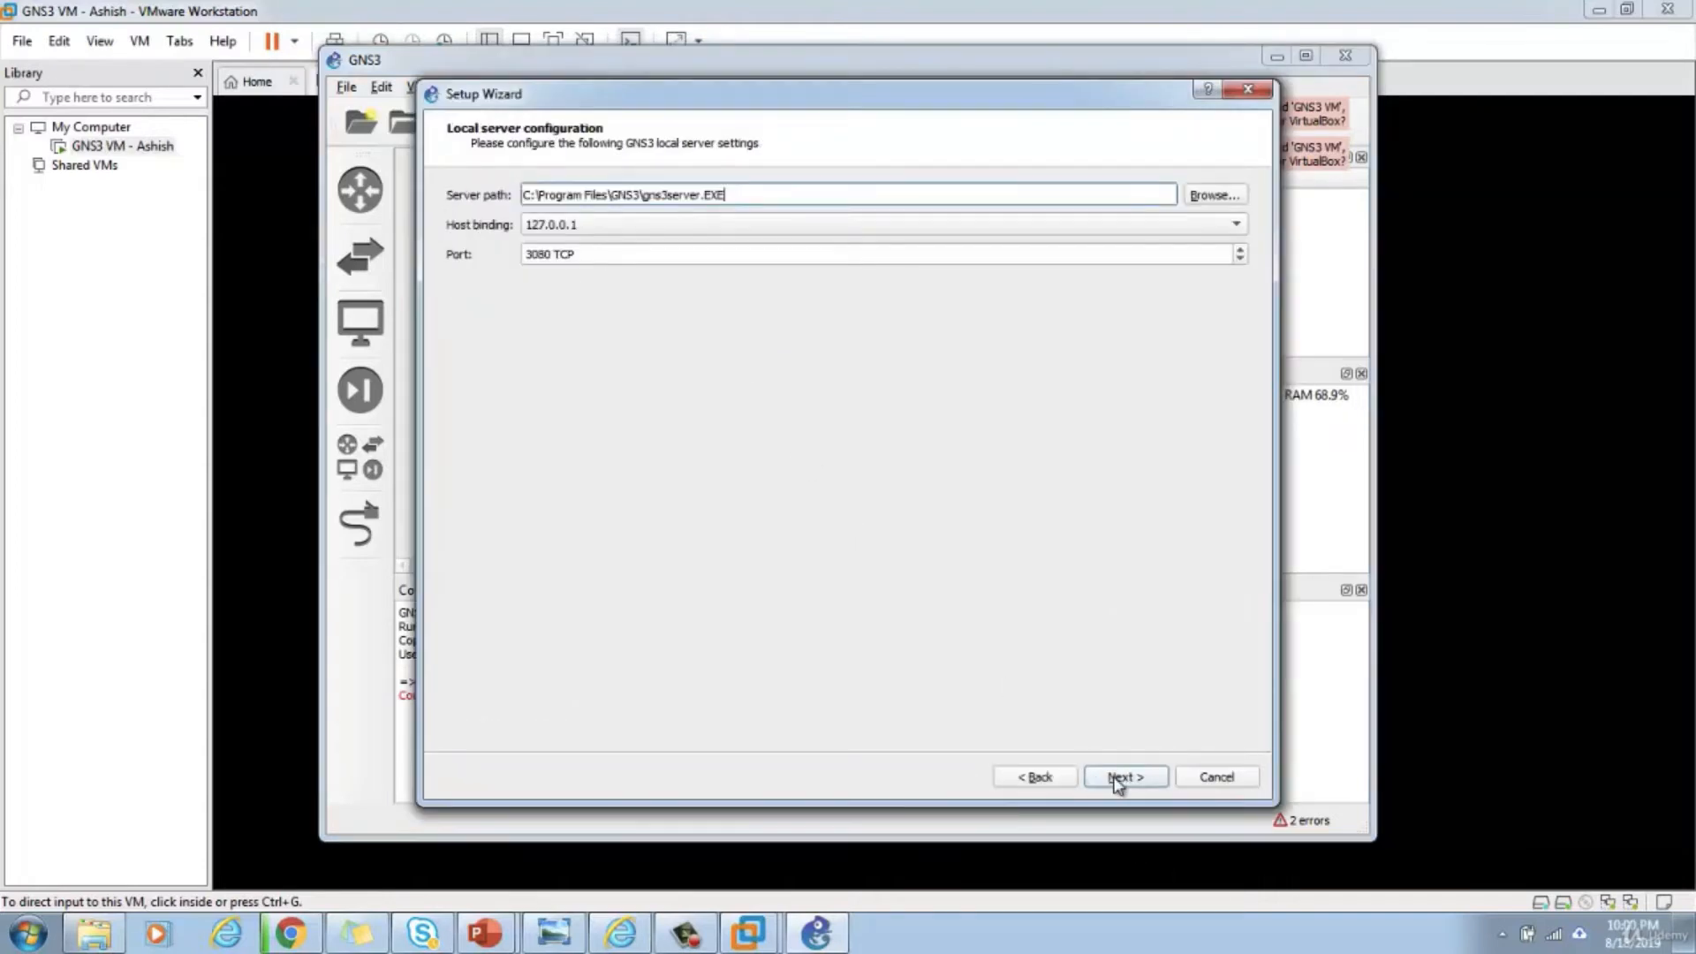
click(1120, 781)
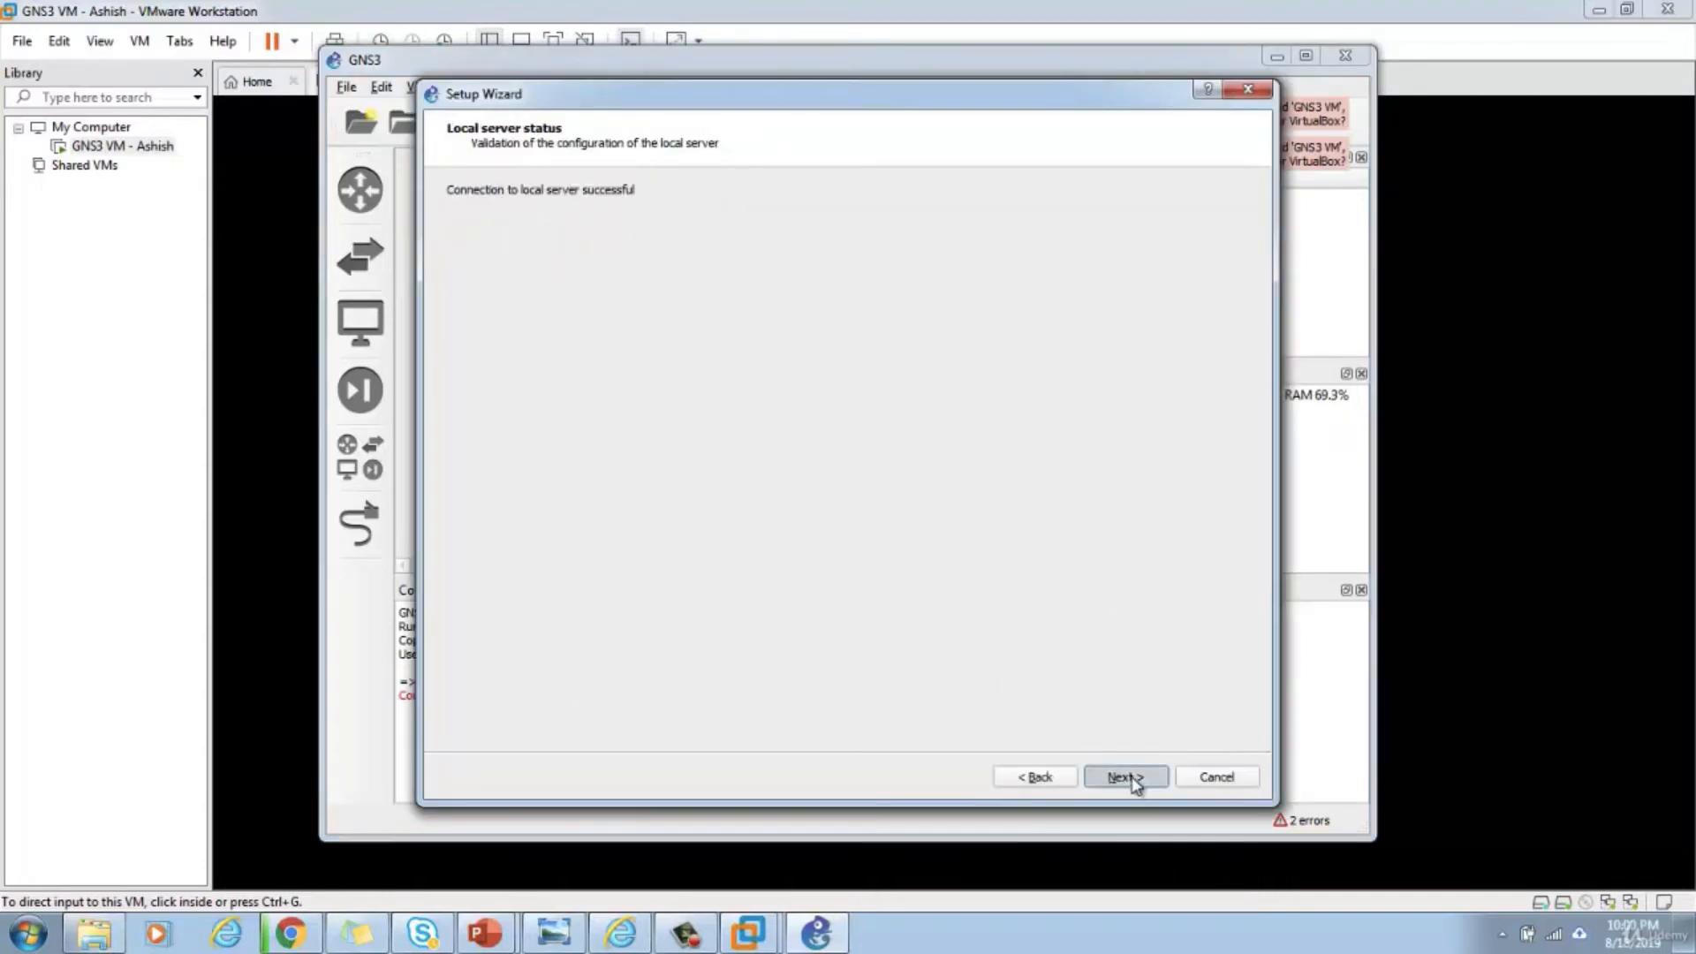
click(1133, 778)
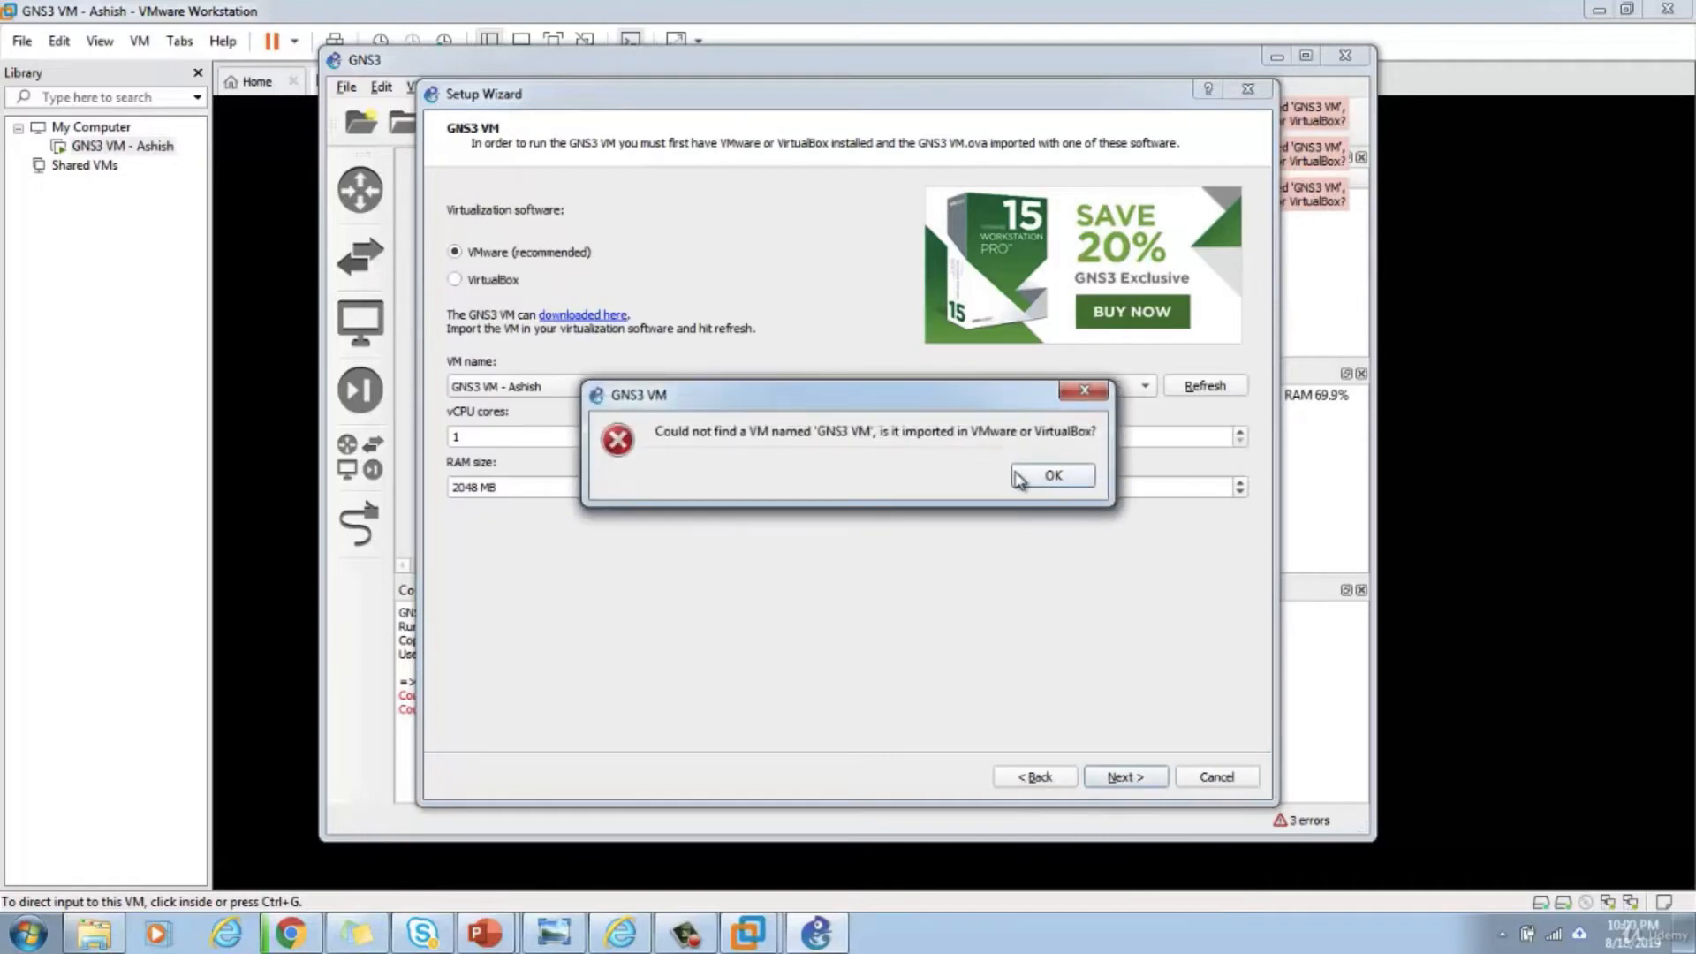
click(1052, 475)
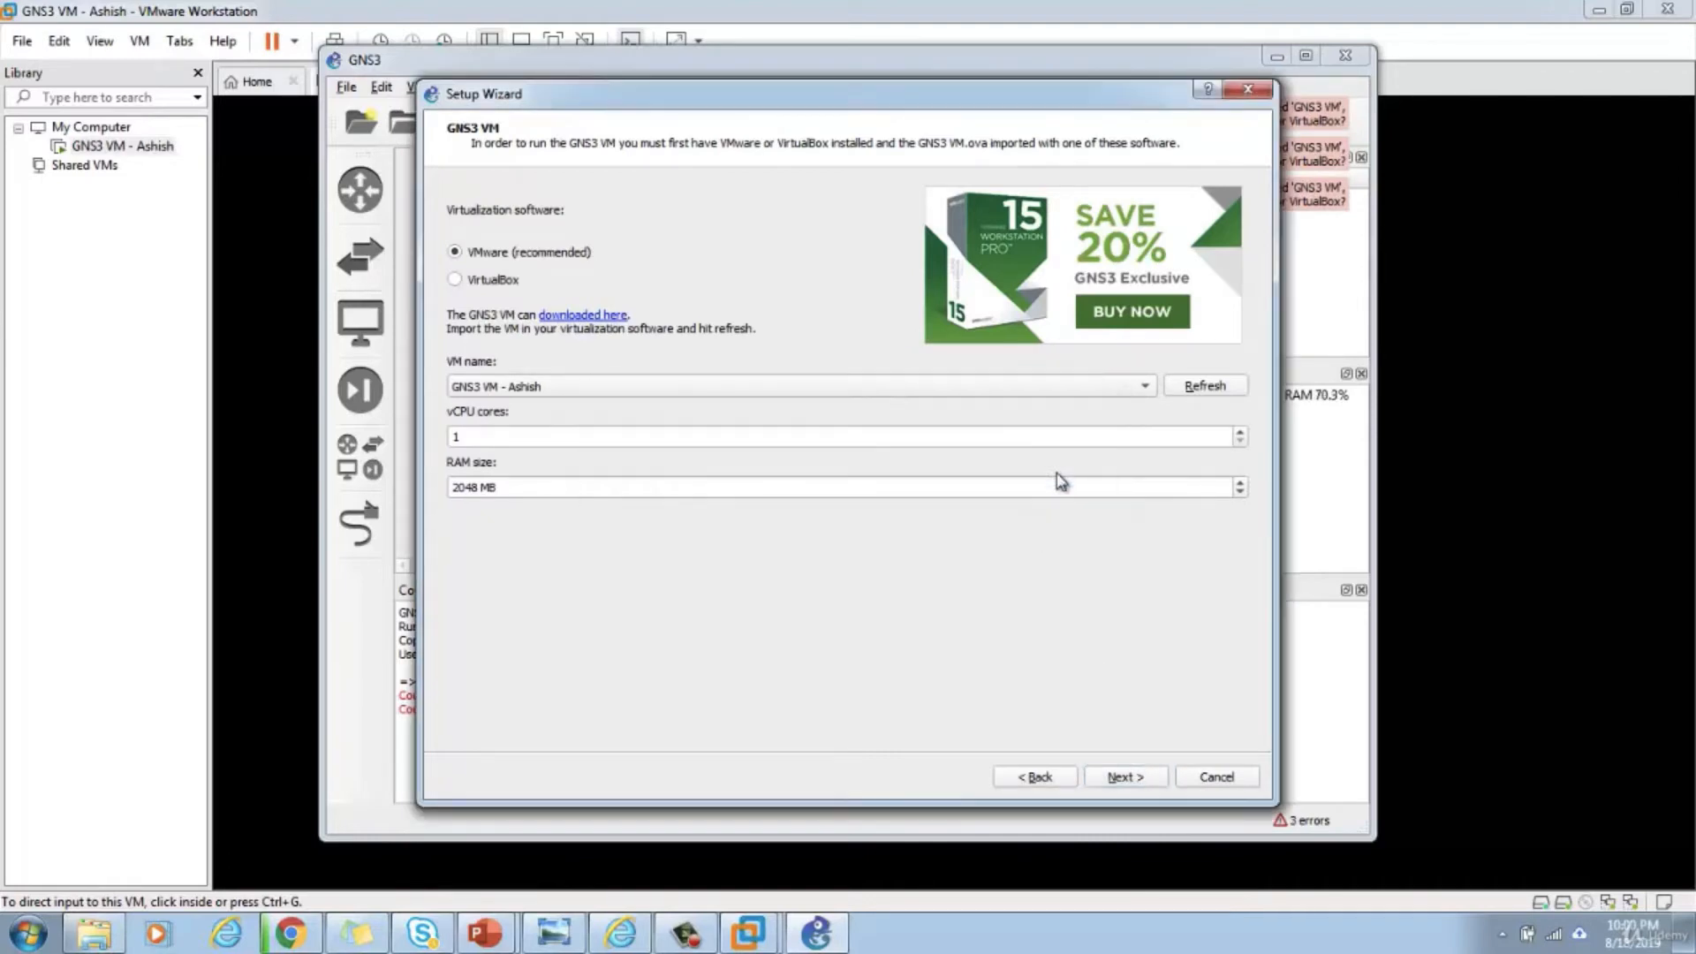
- Accept the VMware VM with 1 vCPU core and 2048 MB RAM, finish the wizard, and cancel the appliance template and project dialogs
click(1123, 777)
click(1123, 778)
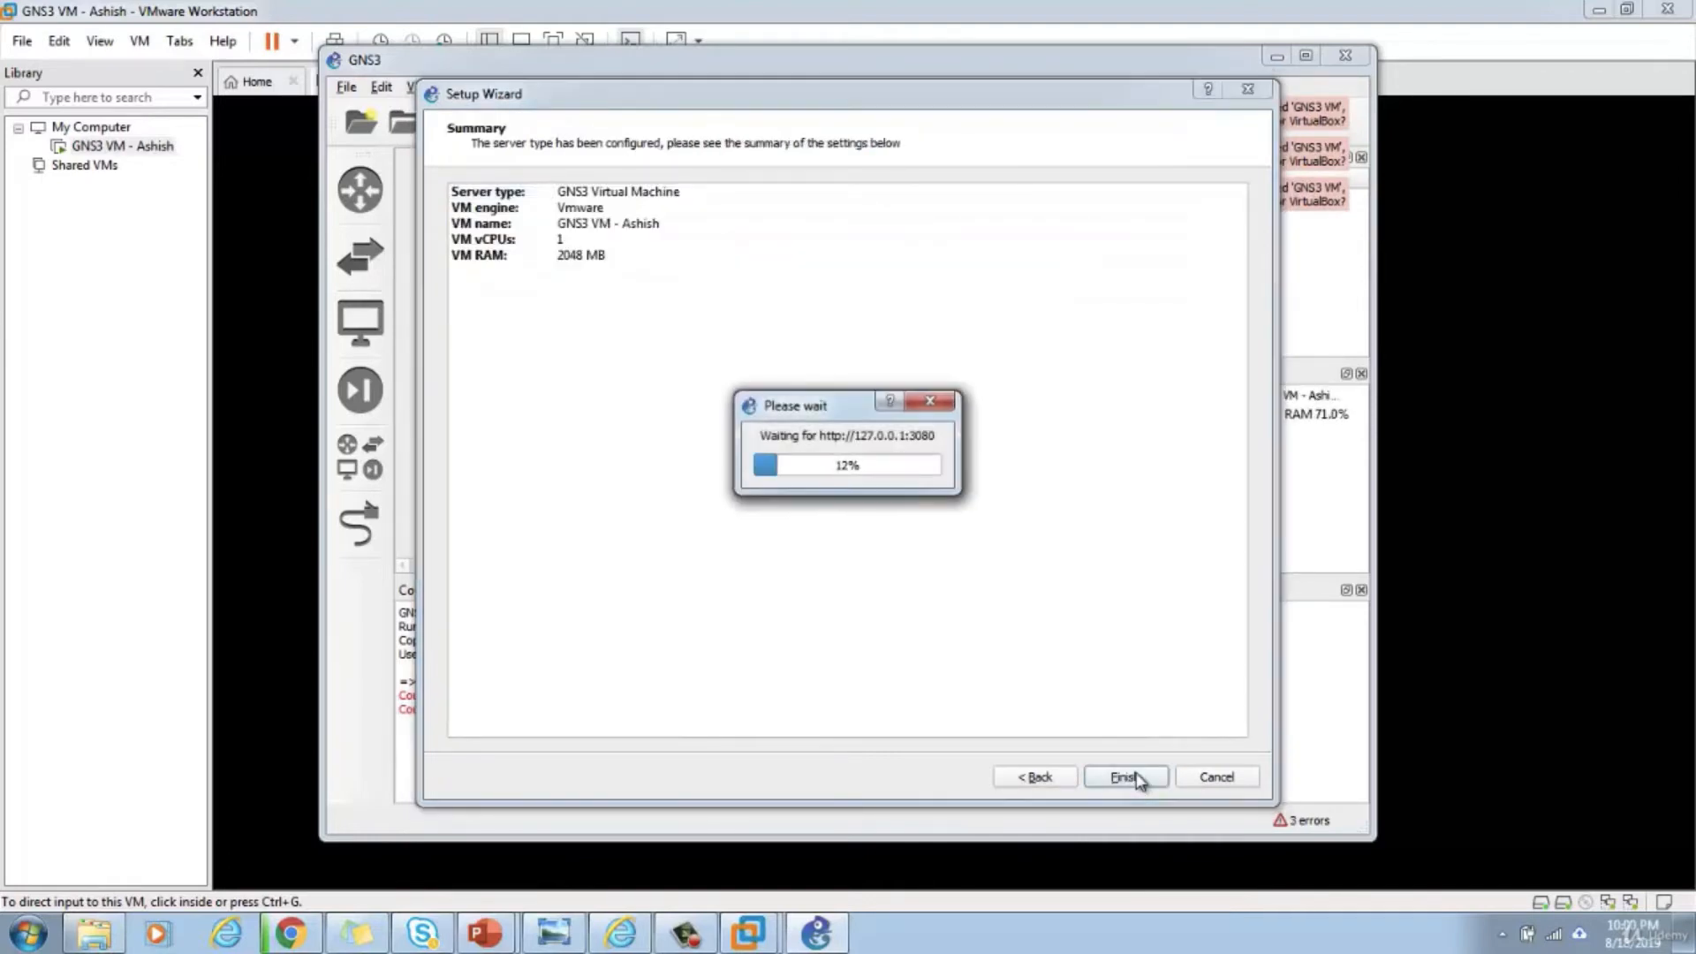
click(608, 198)
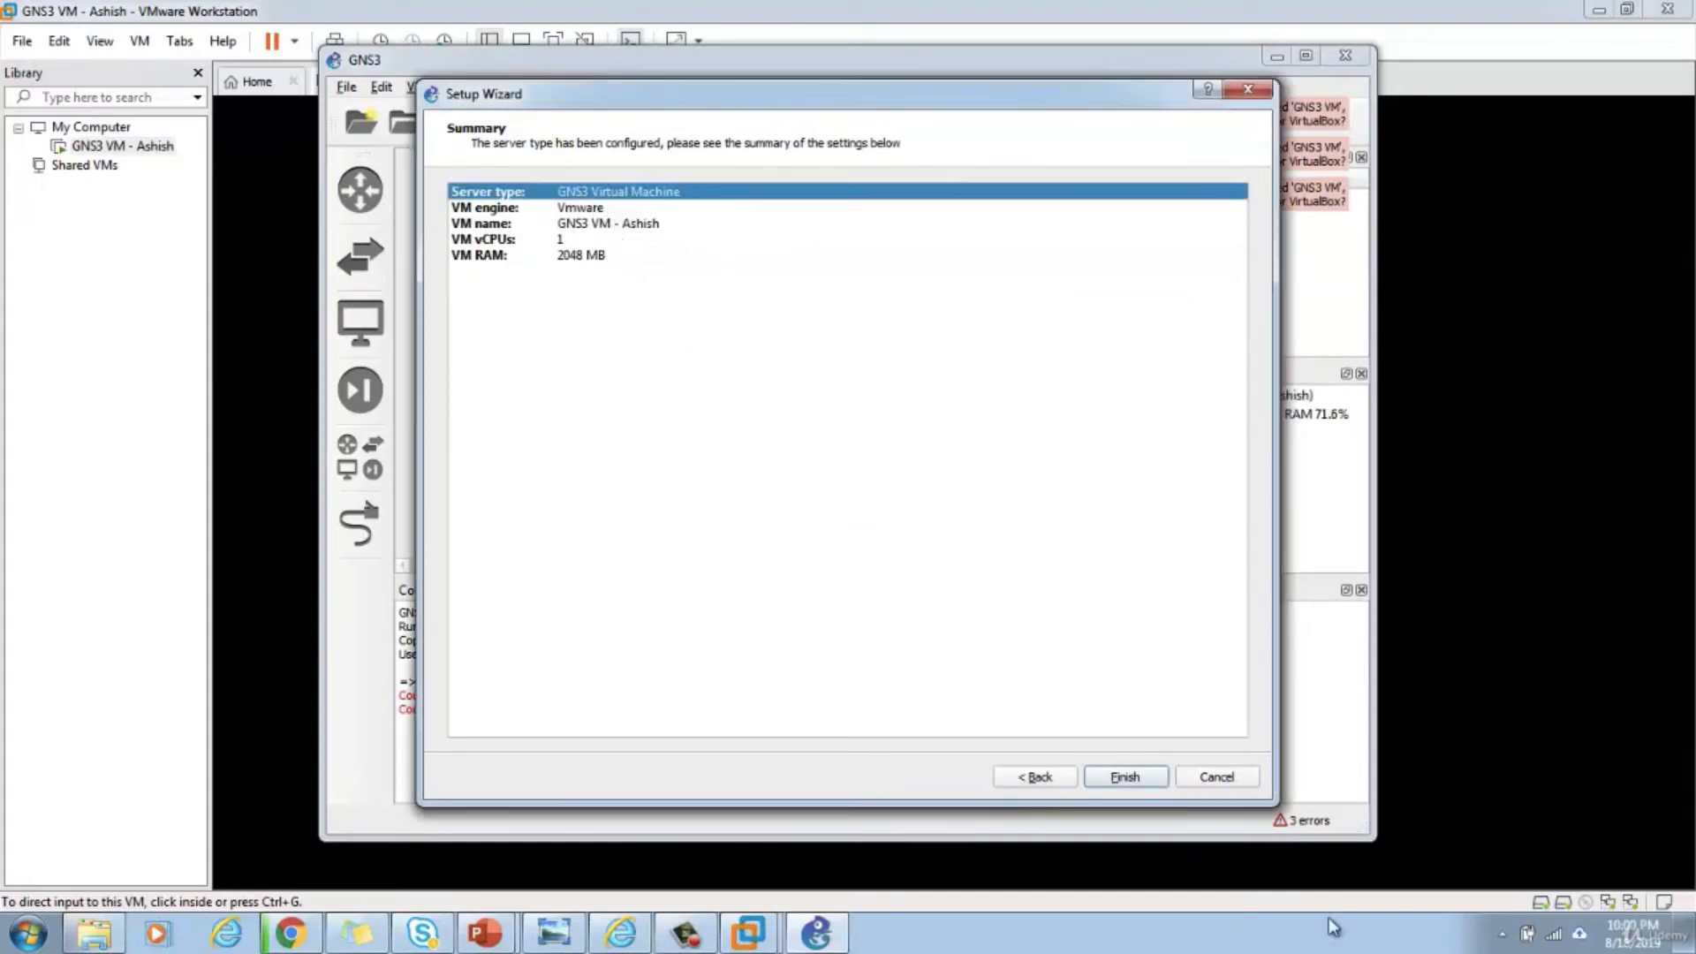
click(1141, 783)
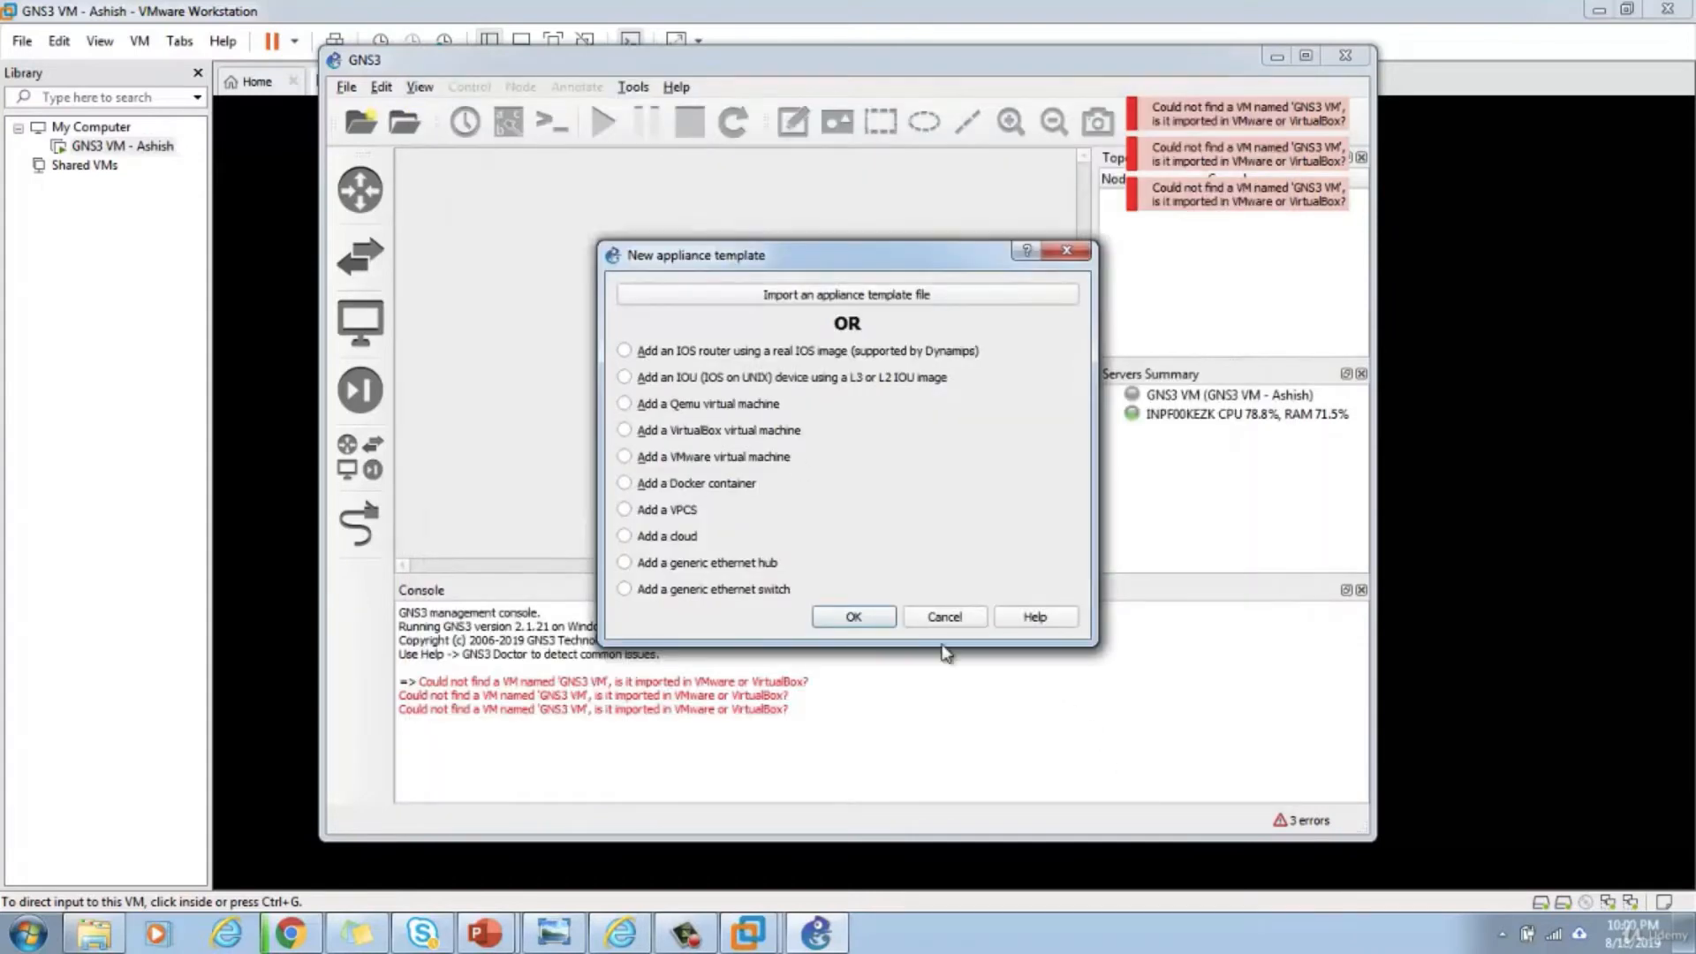
click(942, 616)
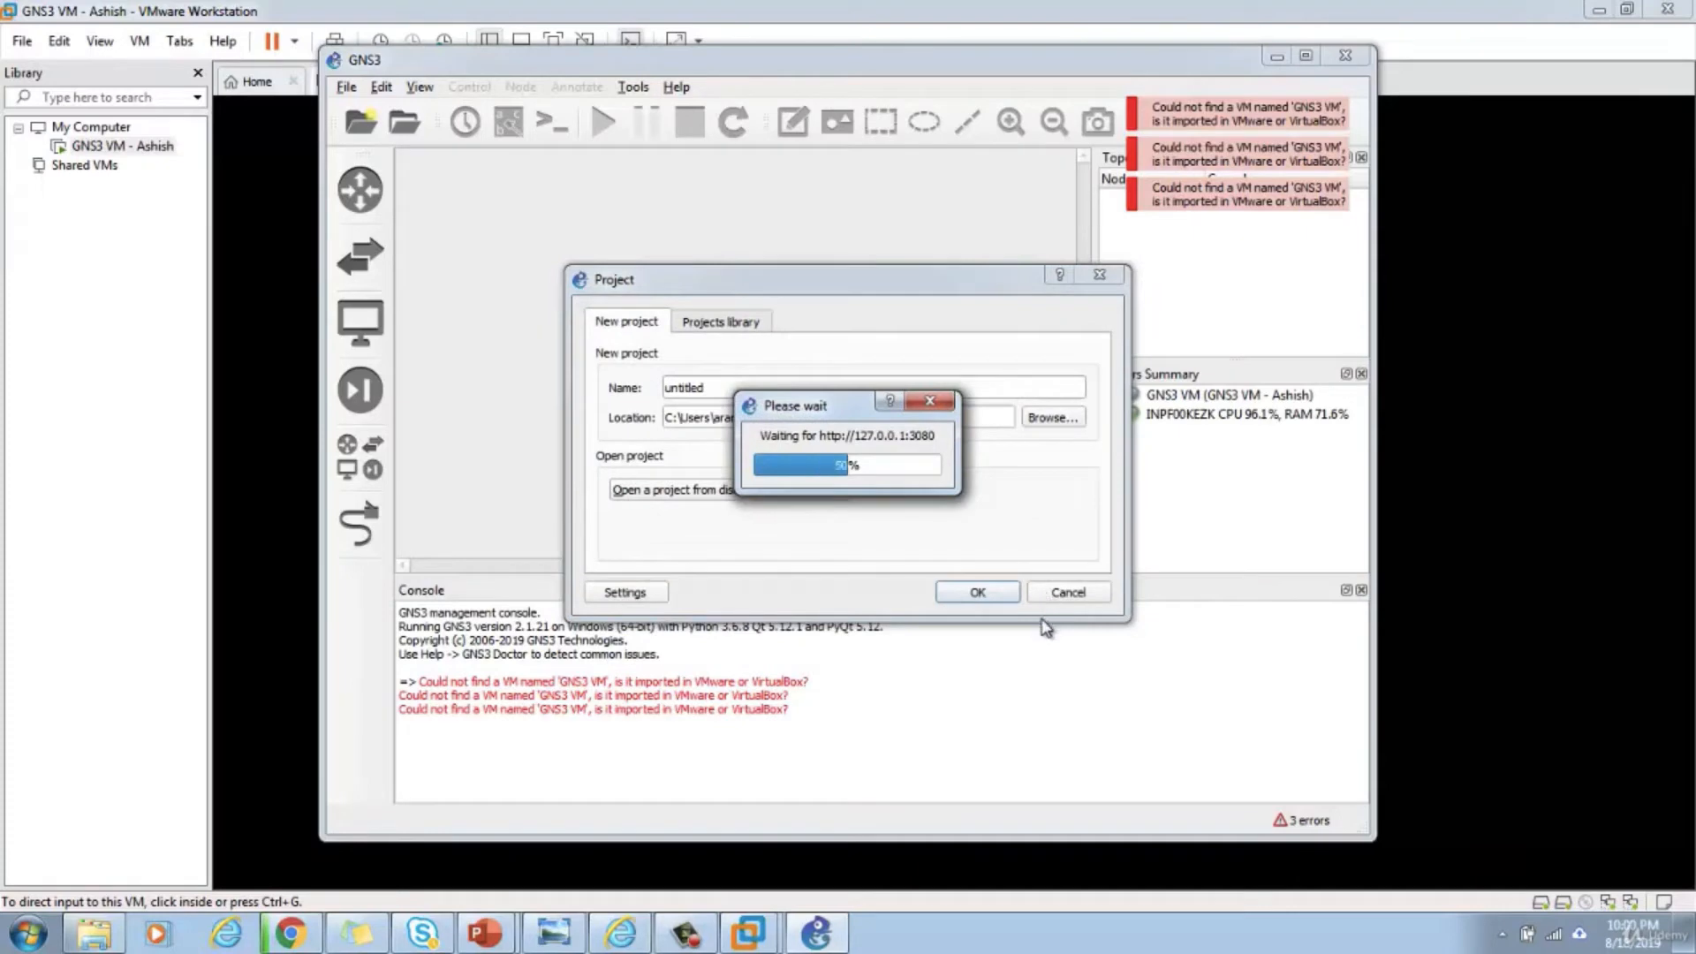
click(1067, 592)
click(19, 36)
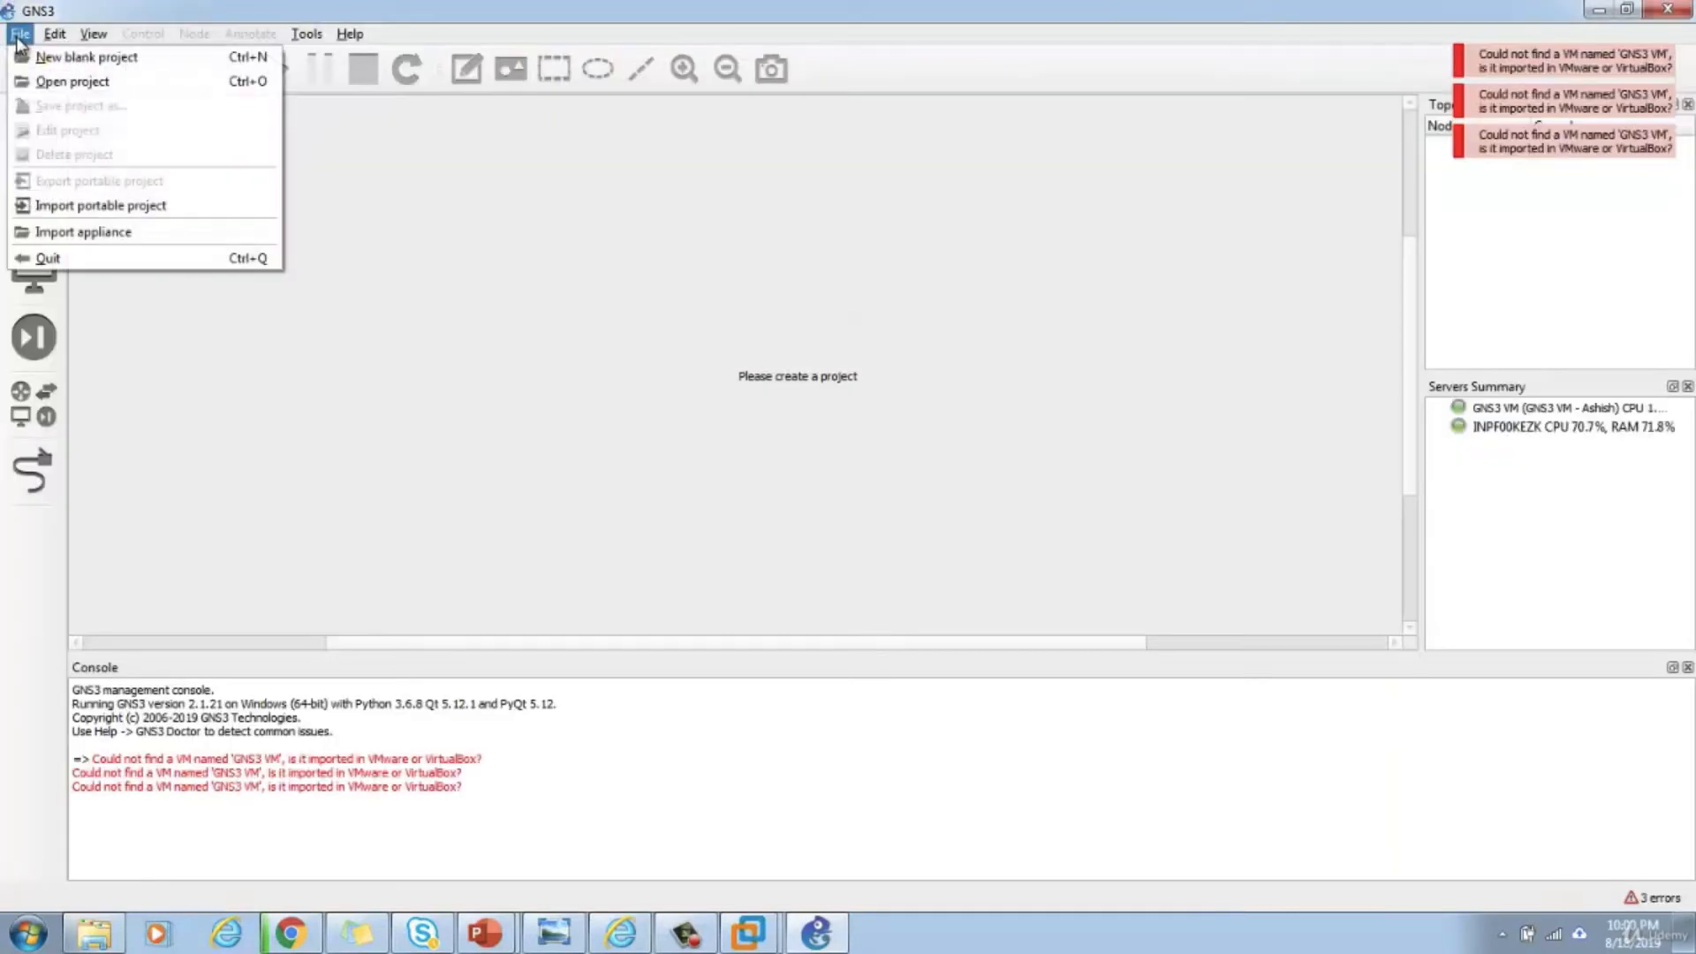
click(70, 233)
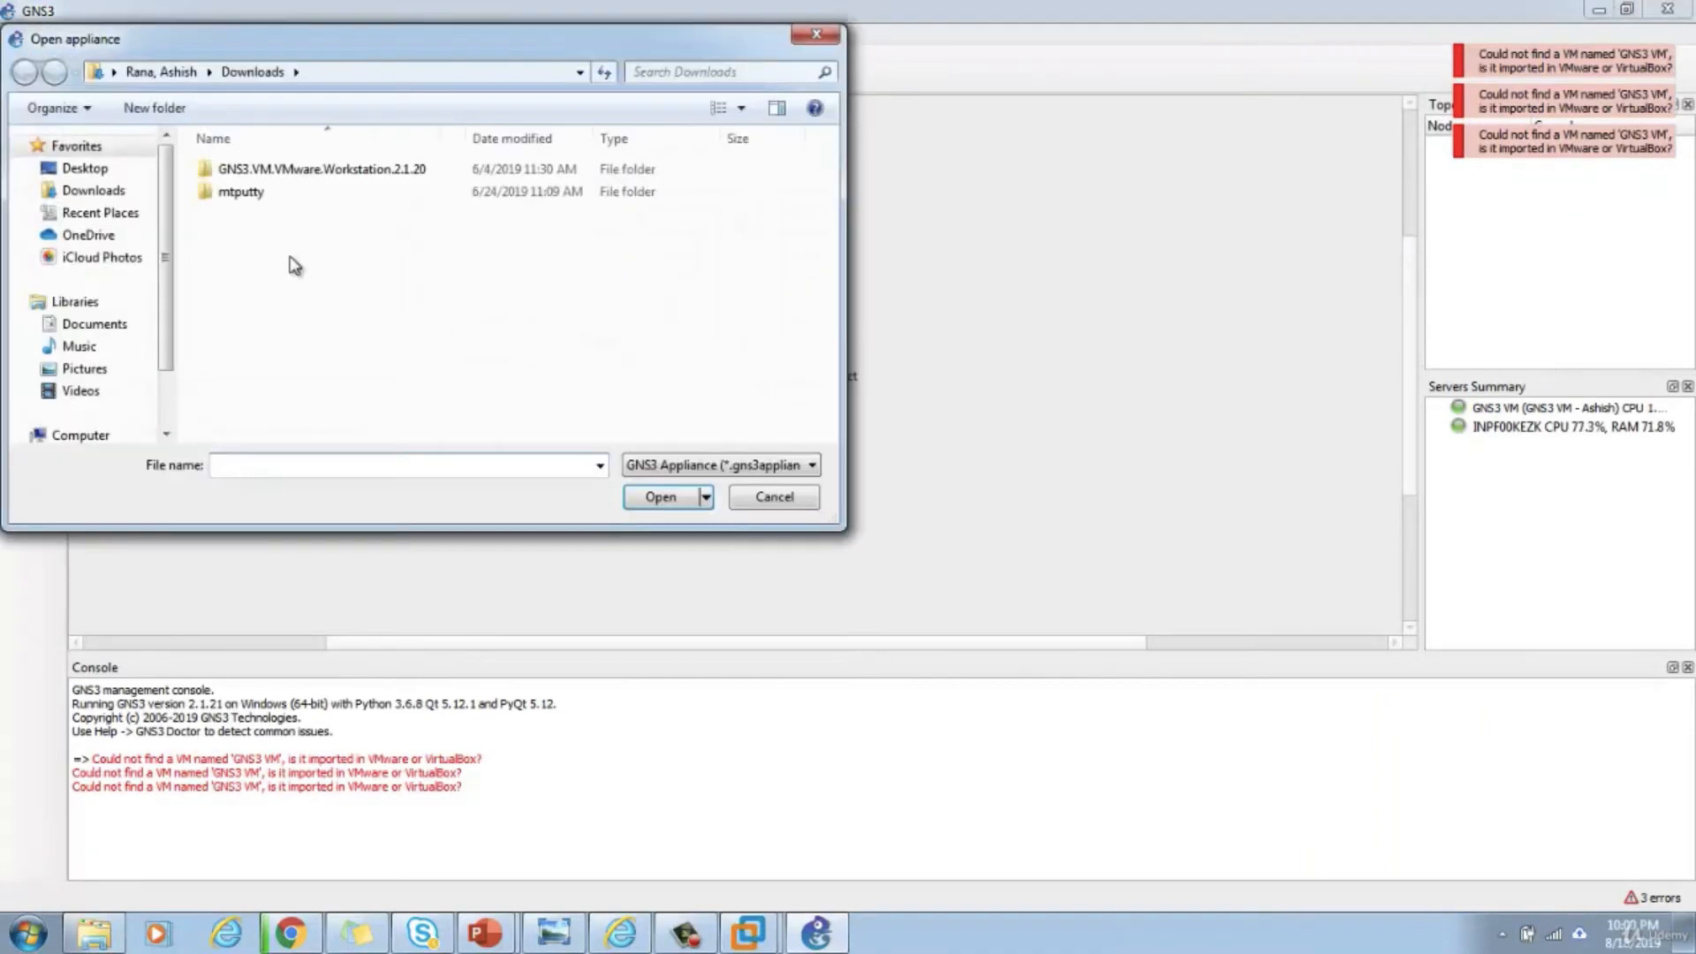
click(162, 71)
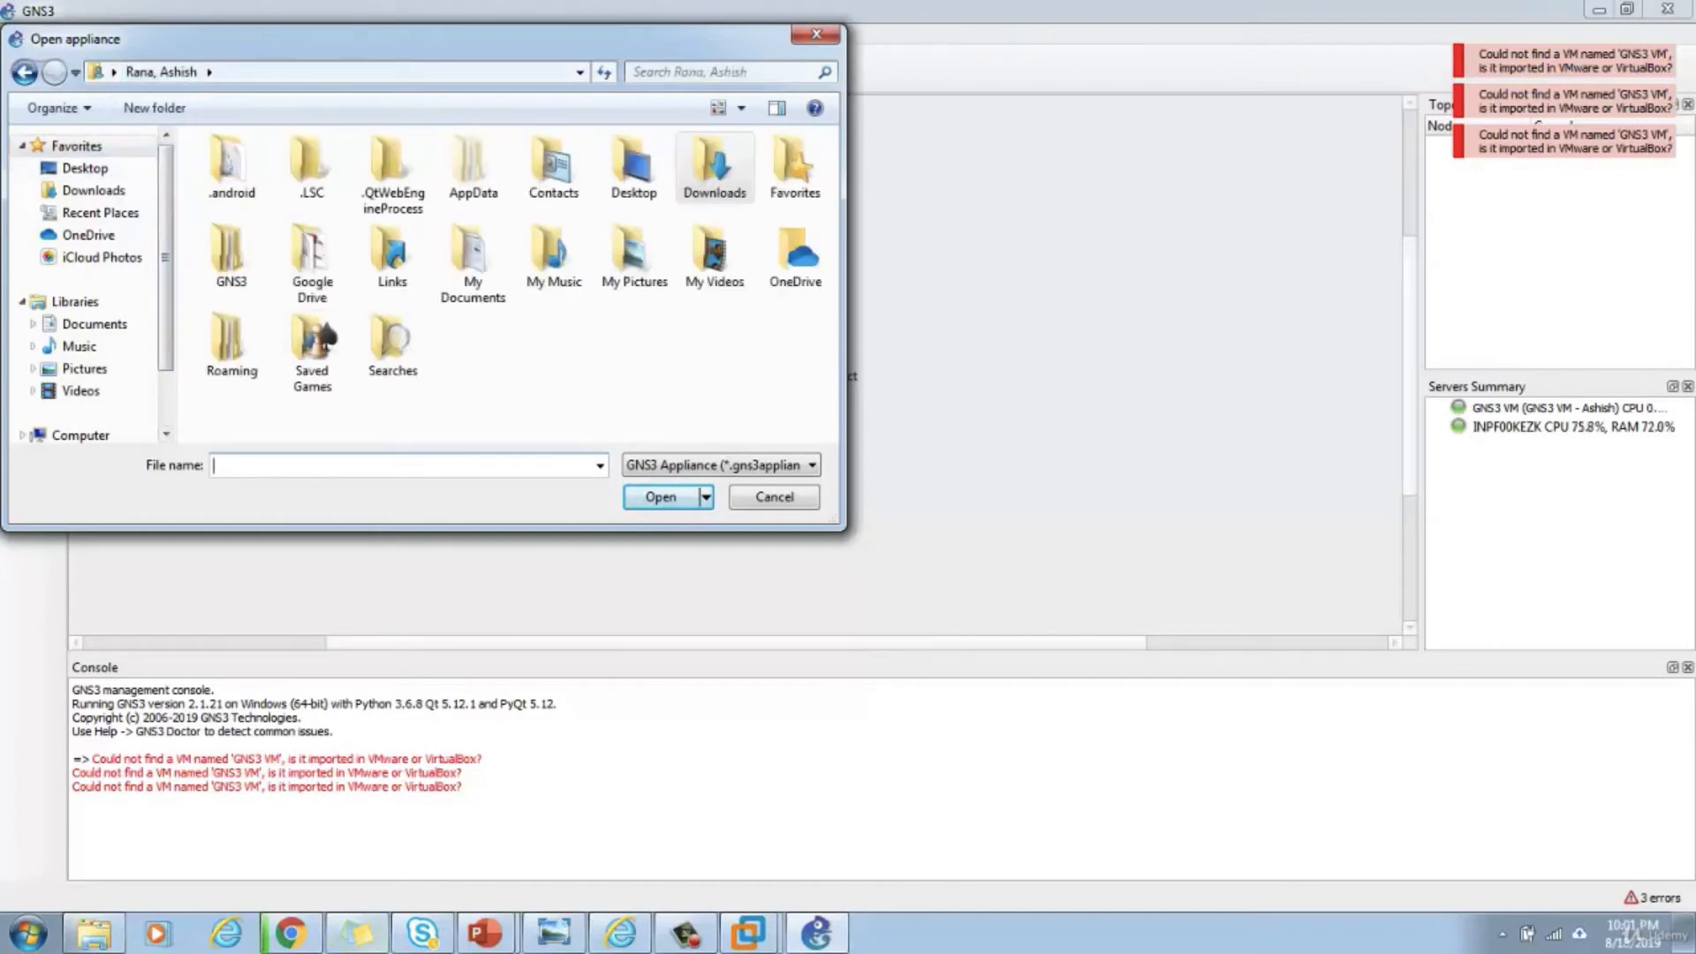
- Switch to Chrome and open the Appliances section of the GNS3 Marketplace
click(295, 936)
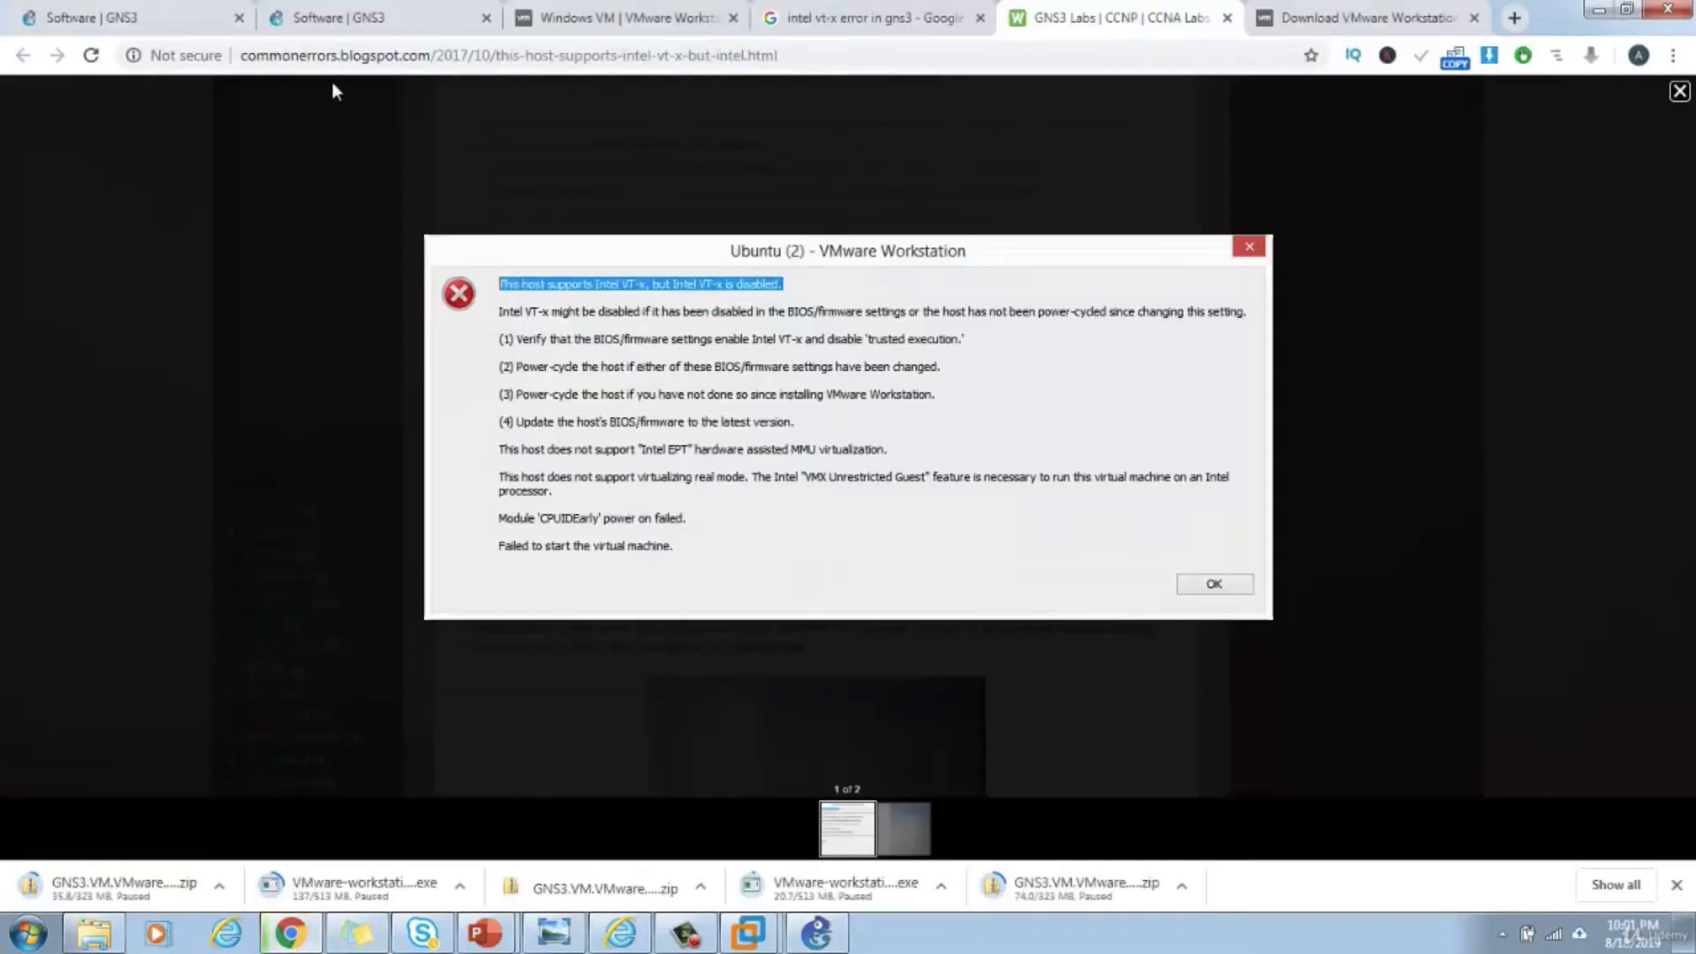
click(159, 16)
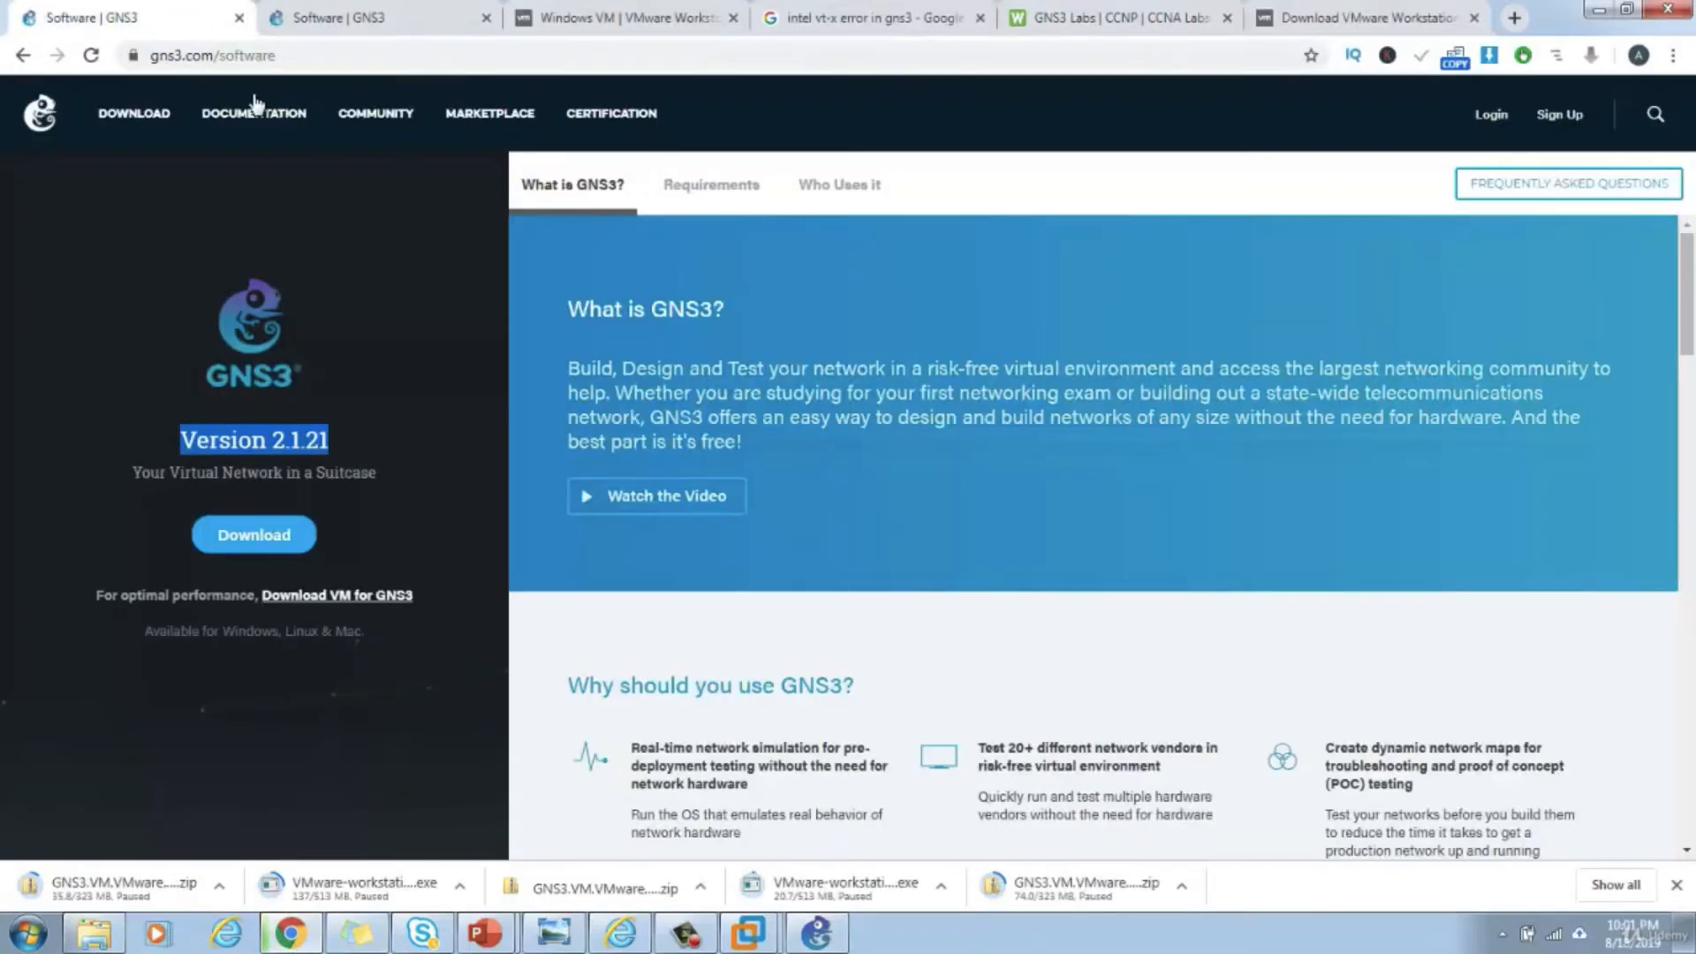
click(501, 128)
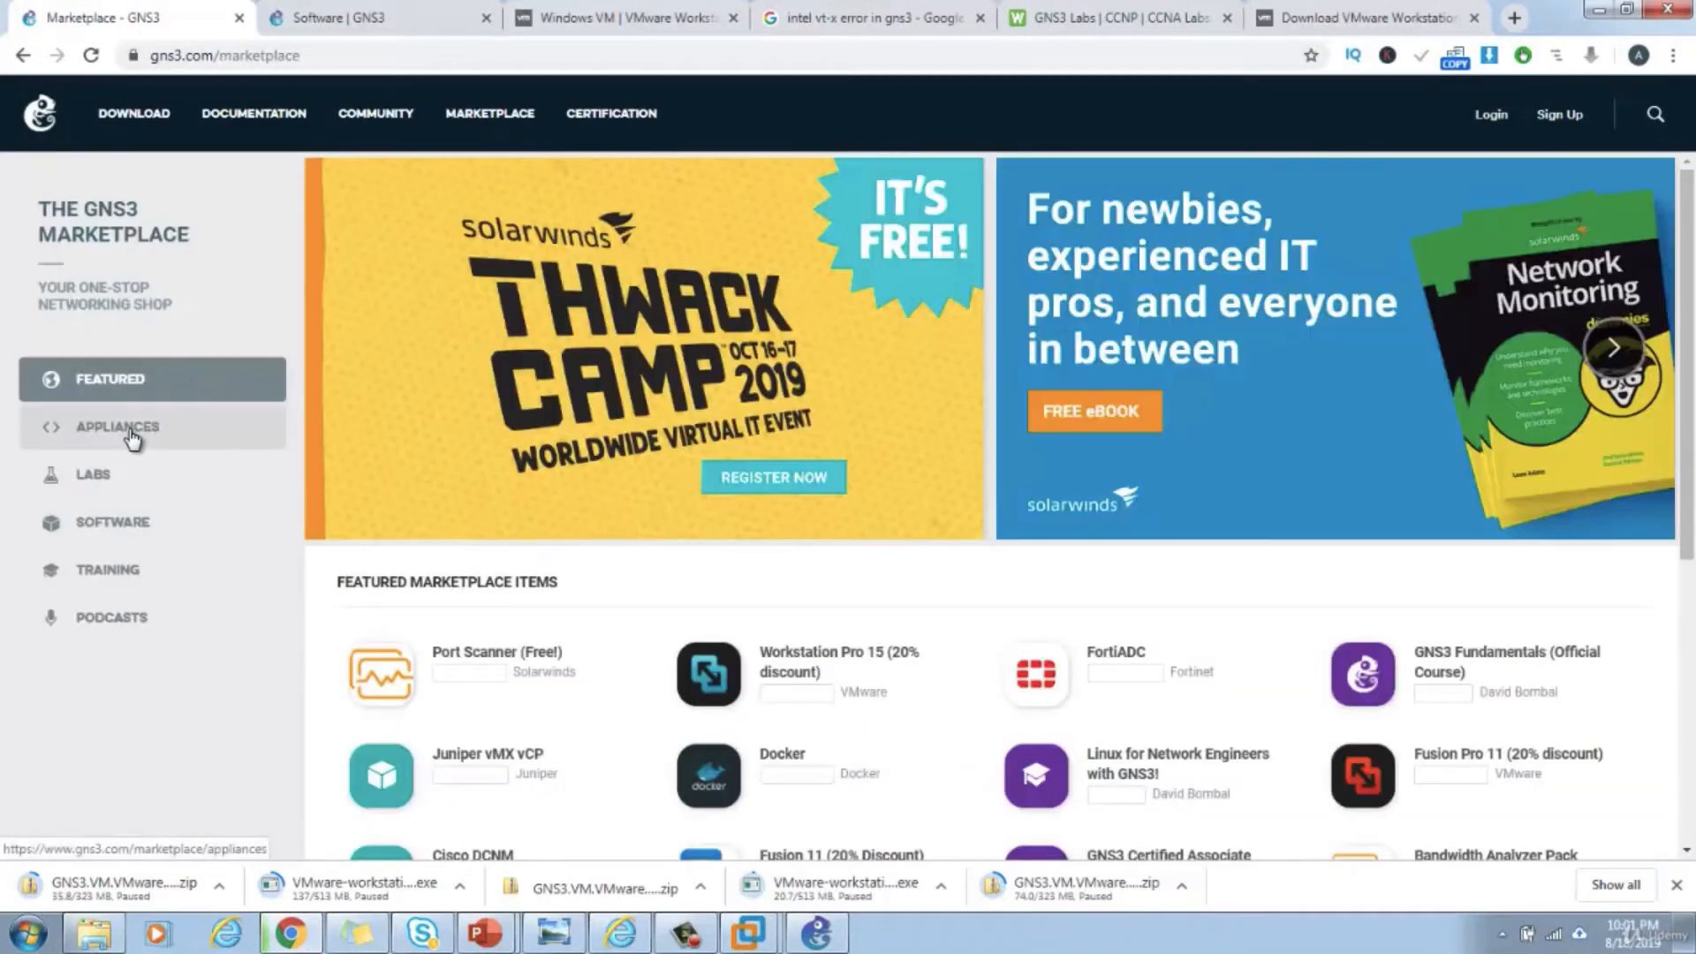
click(133, 434)
- Search the marketplace appliances for "asa" and download the Cisco ASAv appliance file
click(1480, 237)
text(asa)
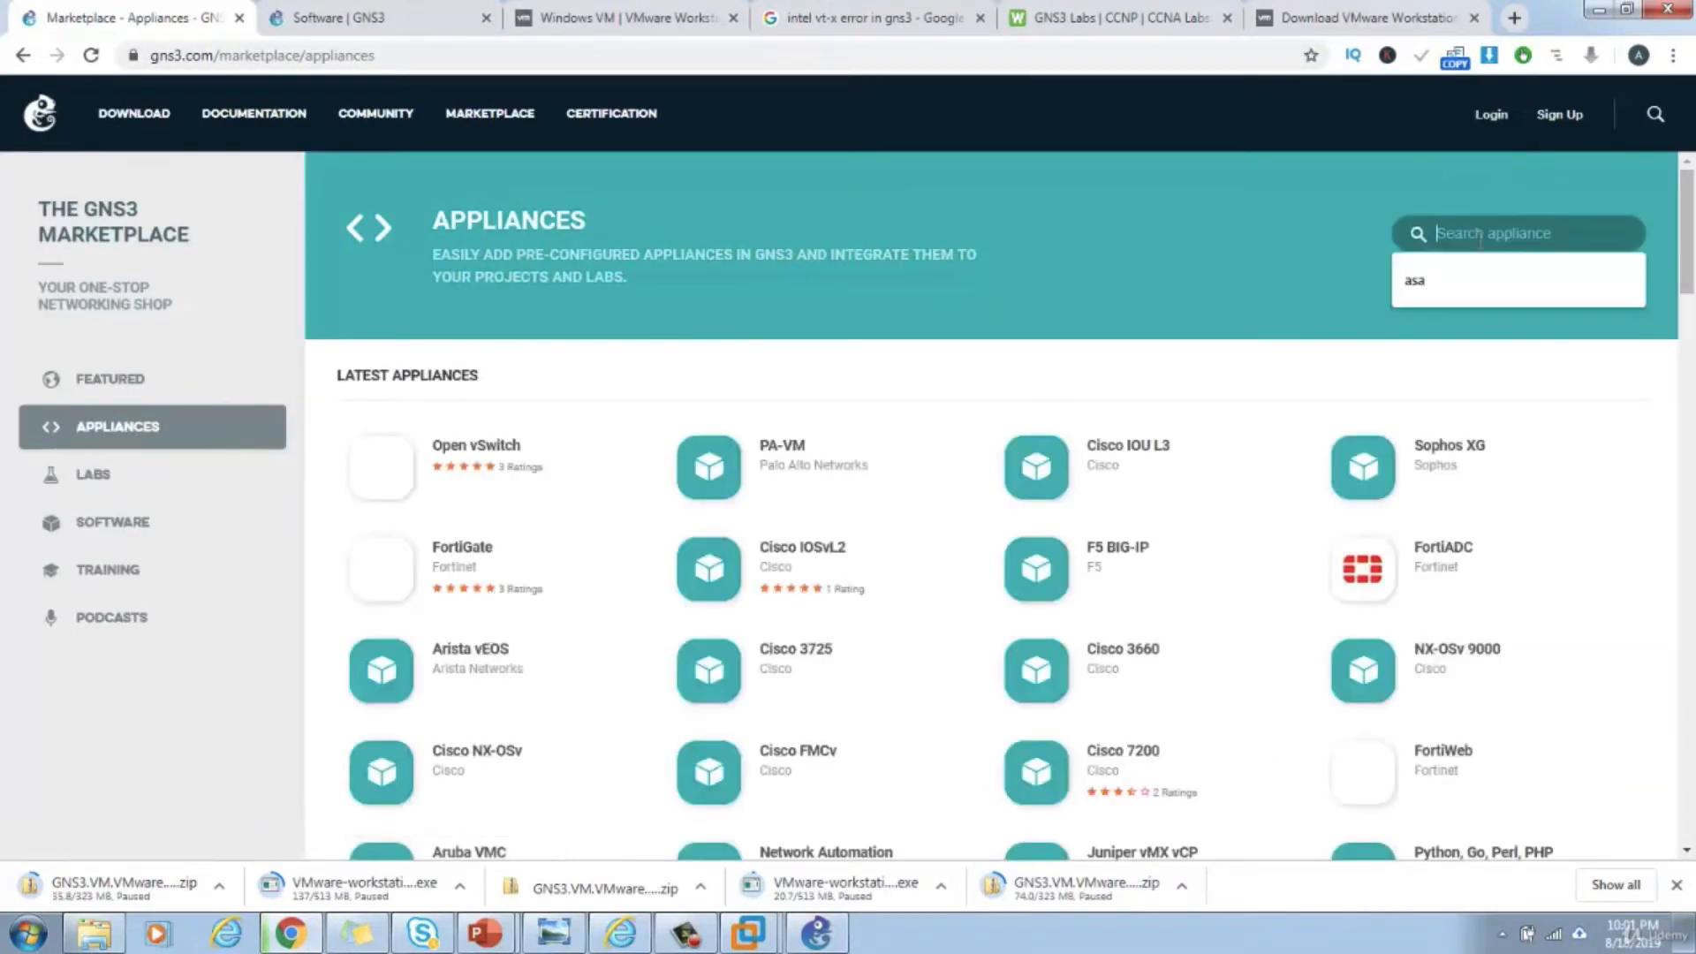
click(482, 468)
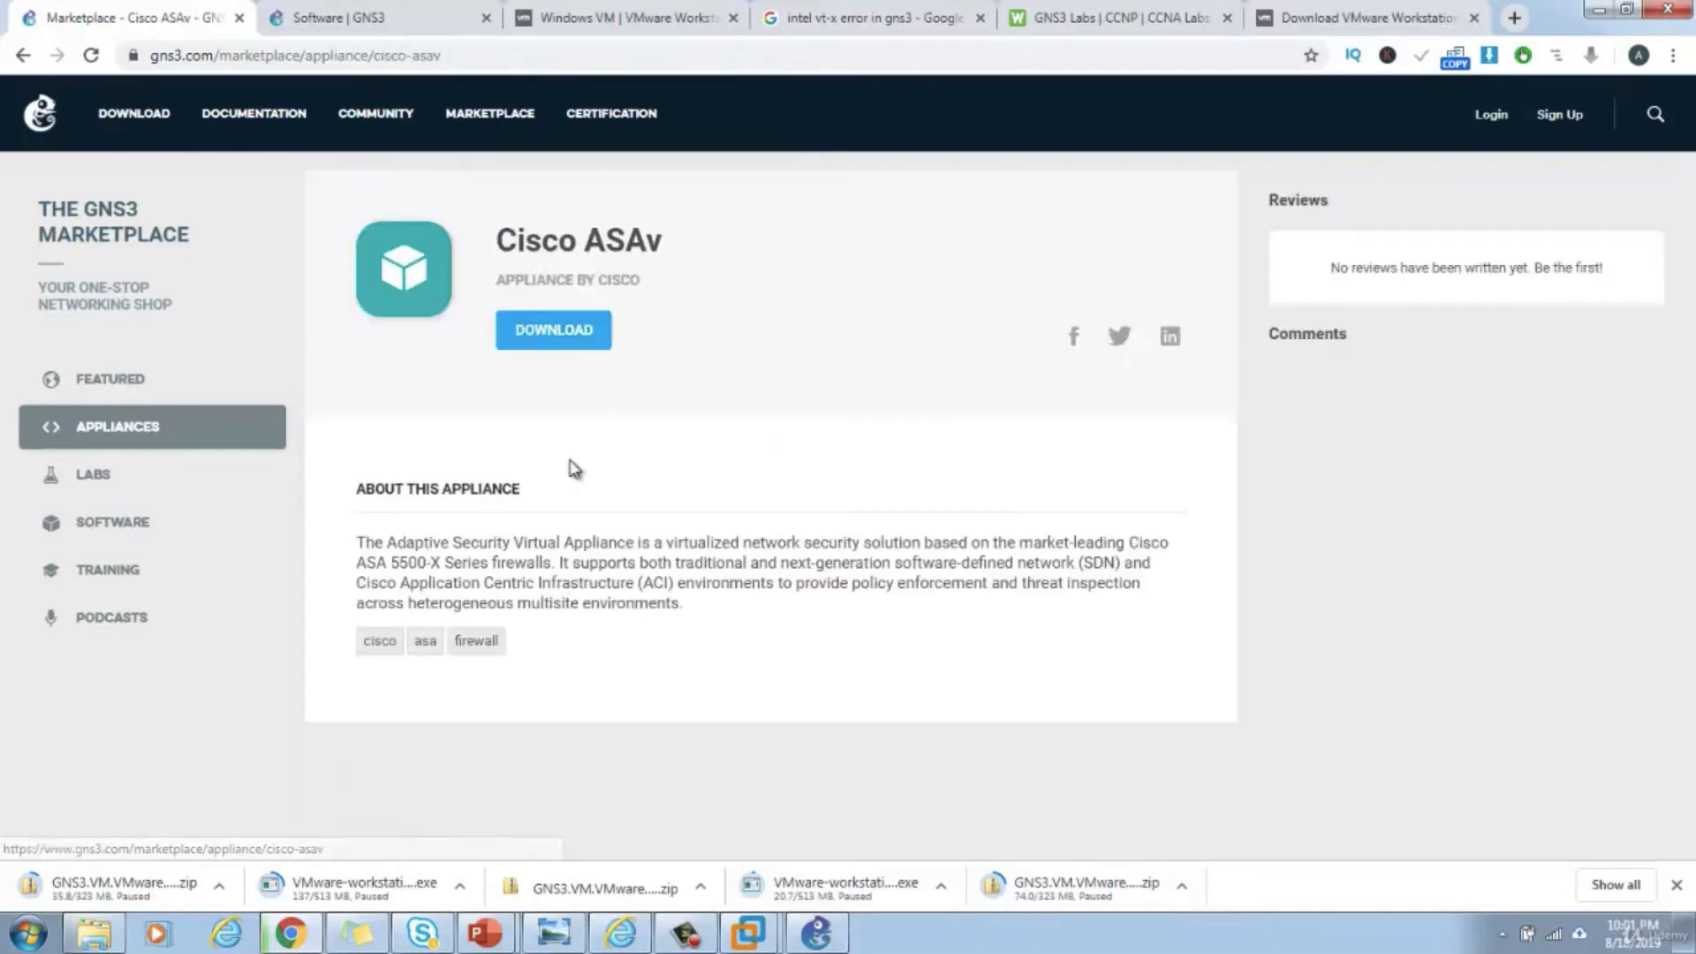
click(559, 336)
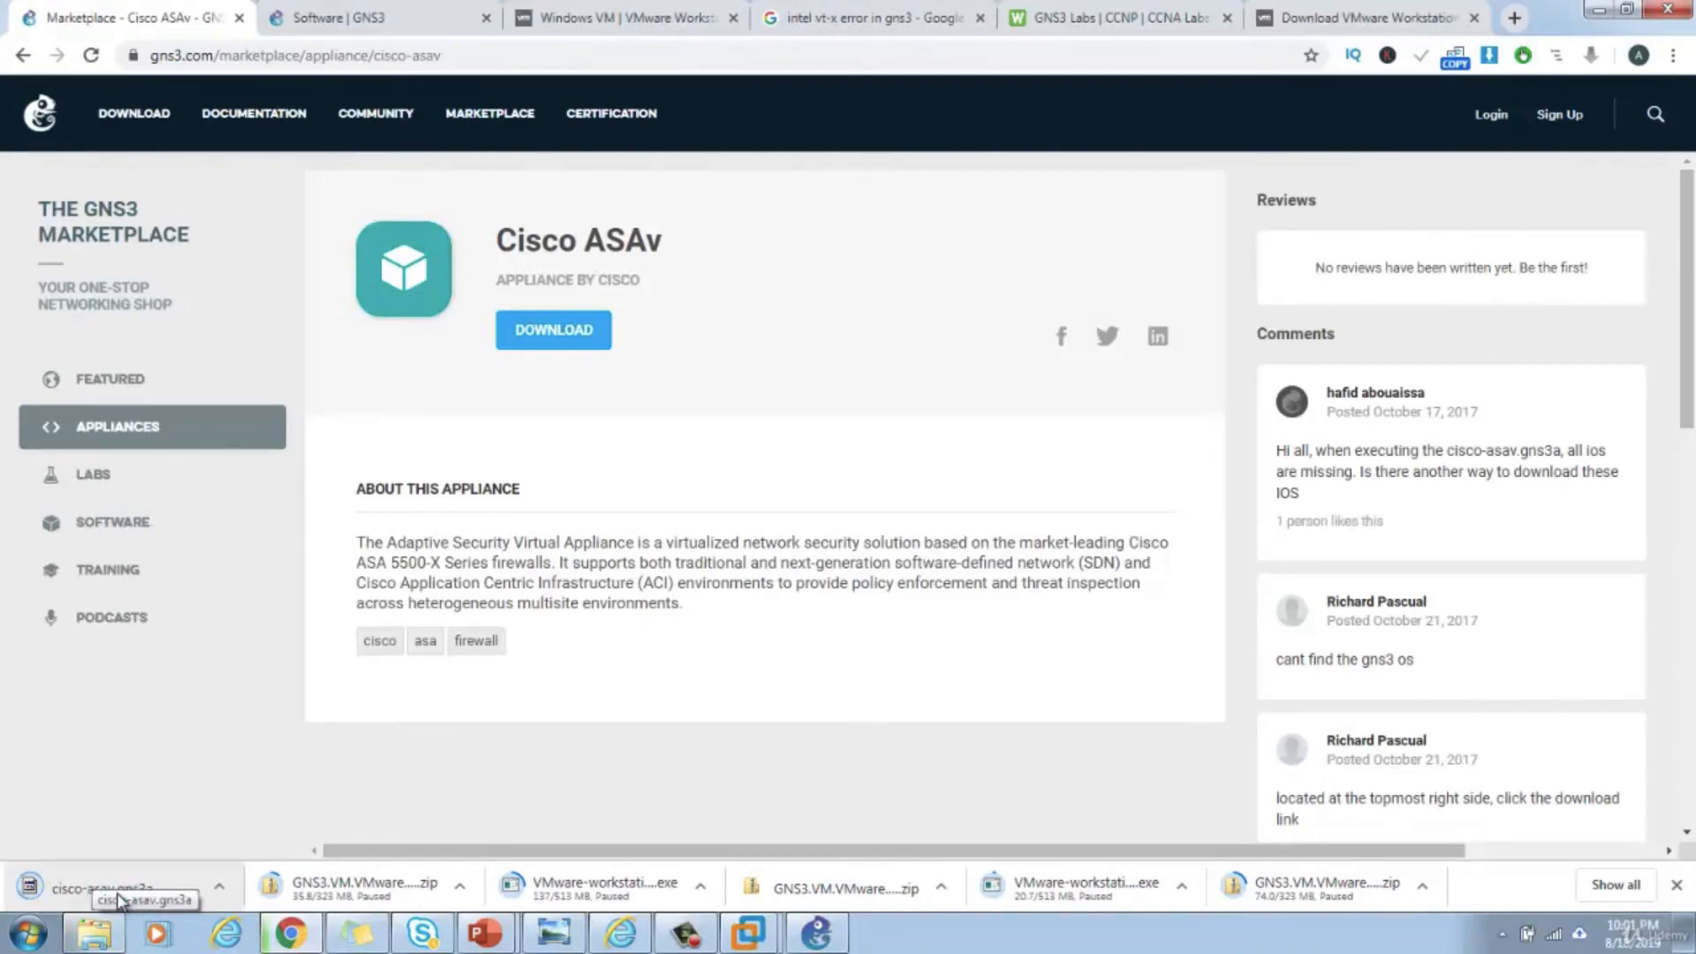
- Look in the GNS3 Softwares folder in File Explorer, return to GNS3 and cancel the Open appliance dialog
click(112, 916)
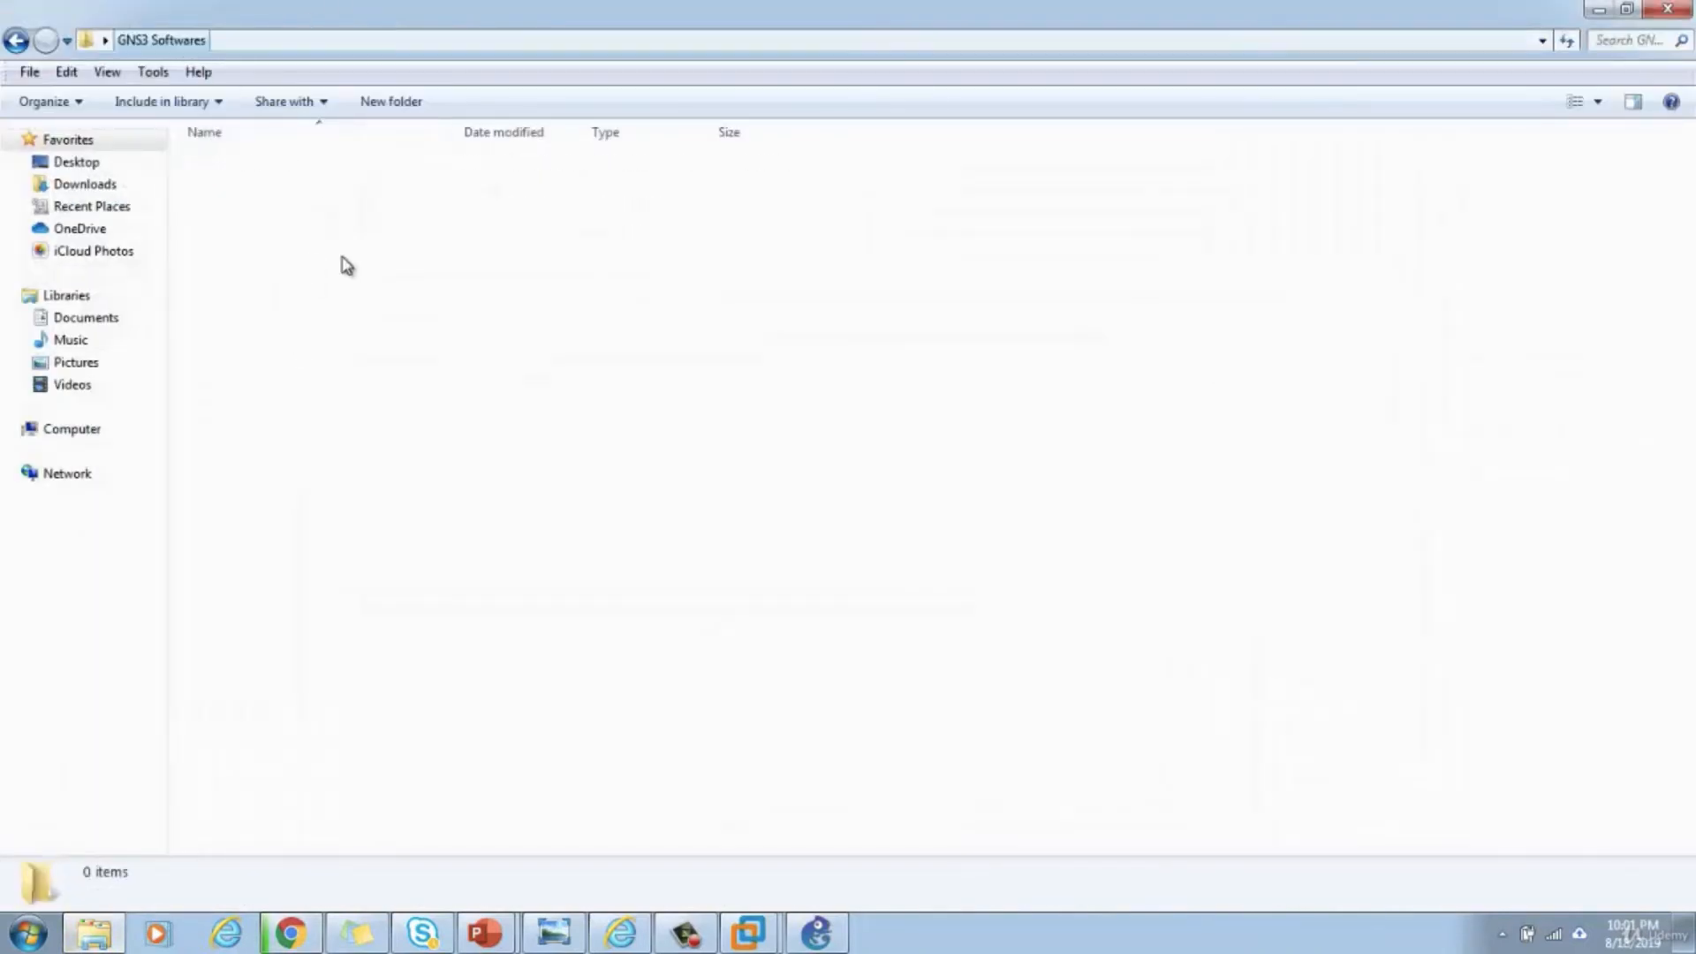
click(160, 39)
click(290, 211)
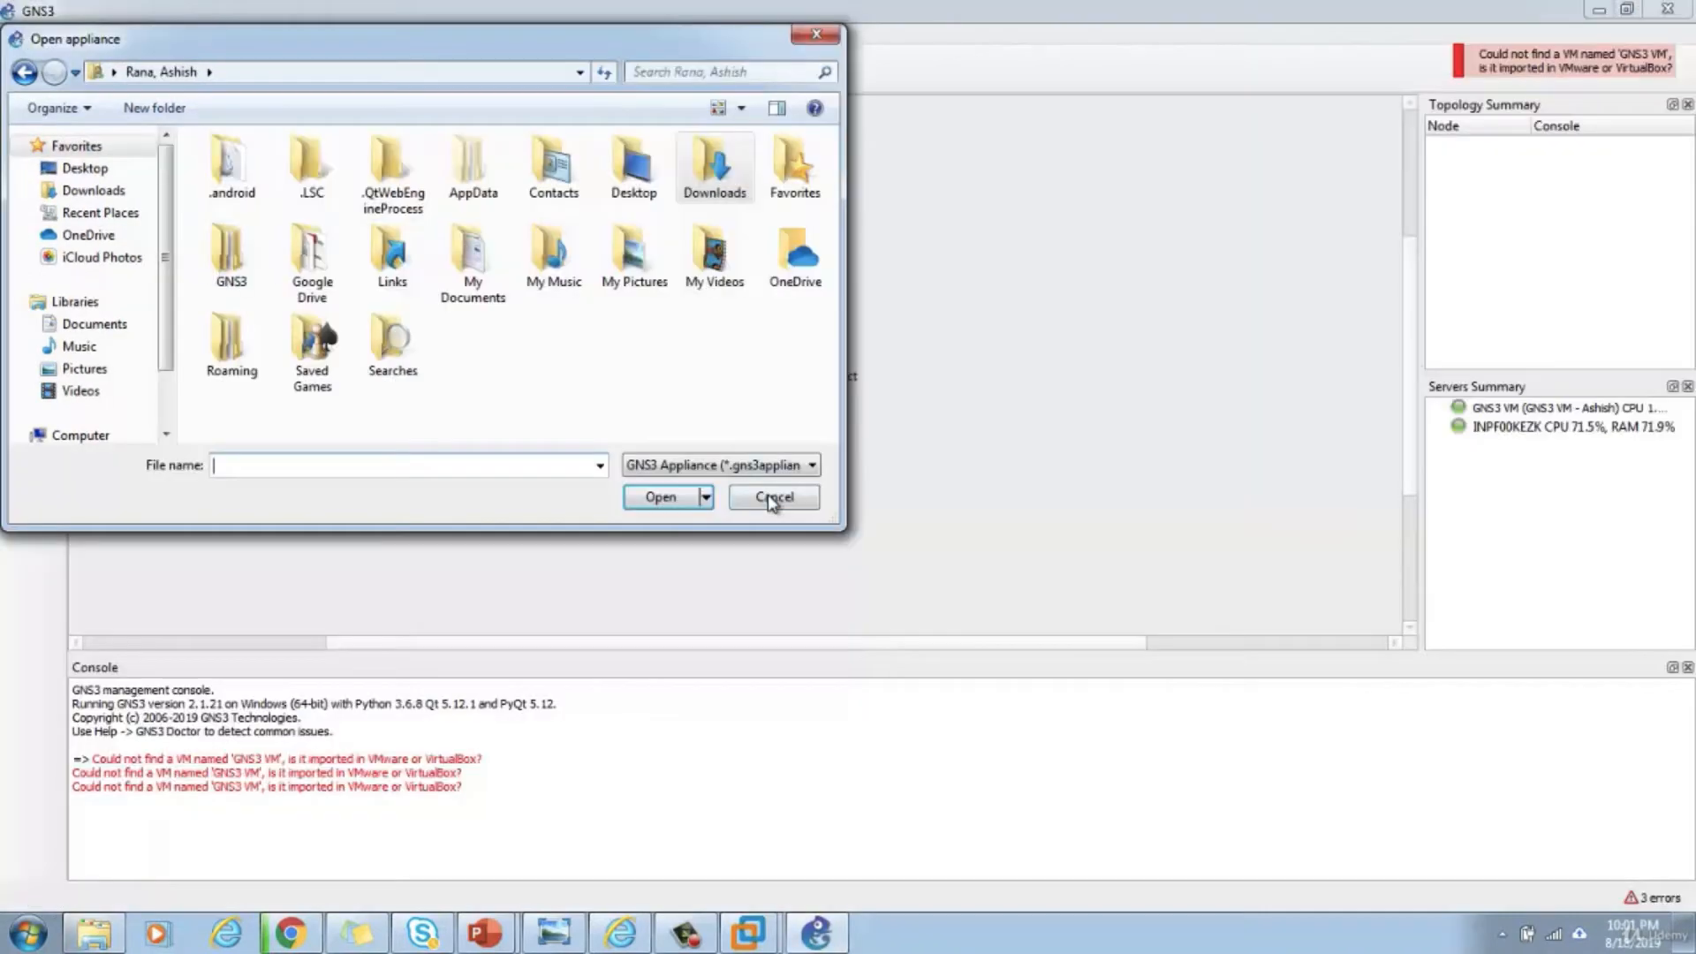
click(771, 499)
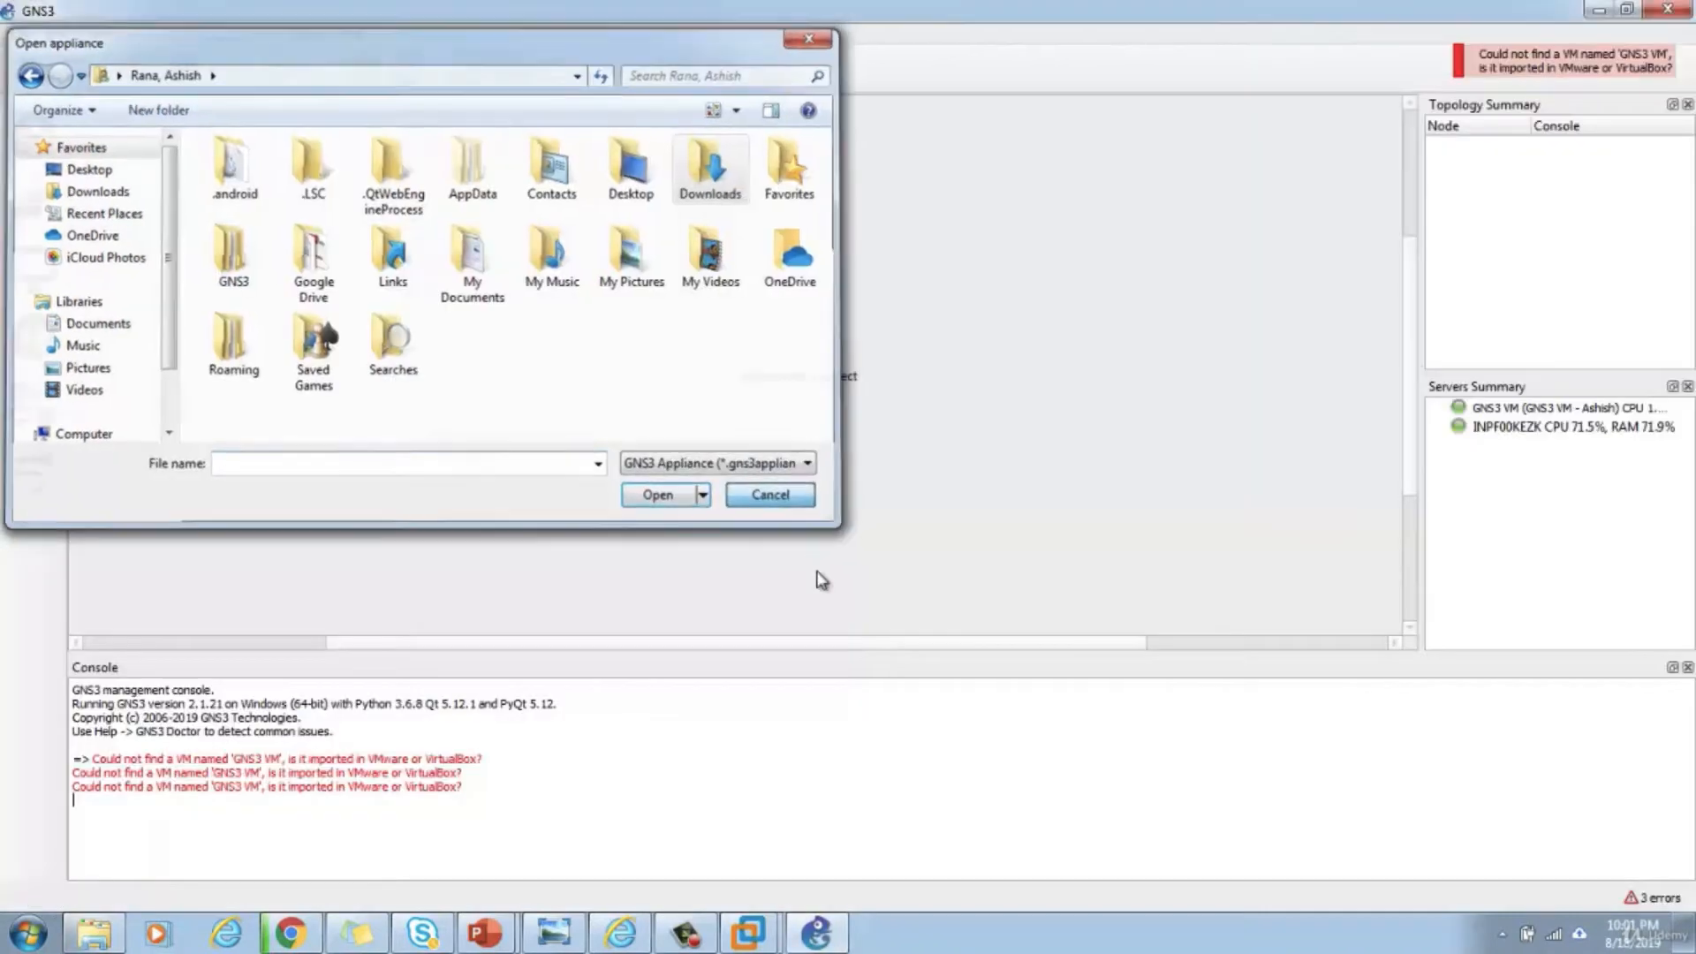
- Try to import the cisco-asav.gns3a appliance from the Downloads folder, running it on the GNS3 VM
click(21, 34)
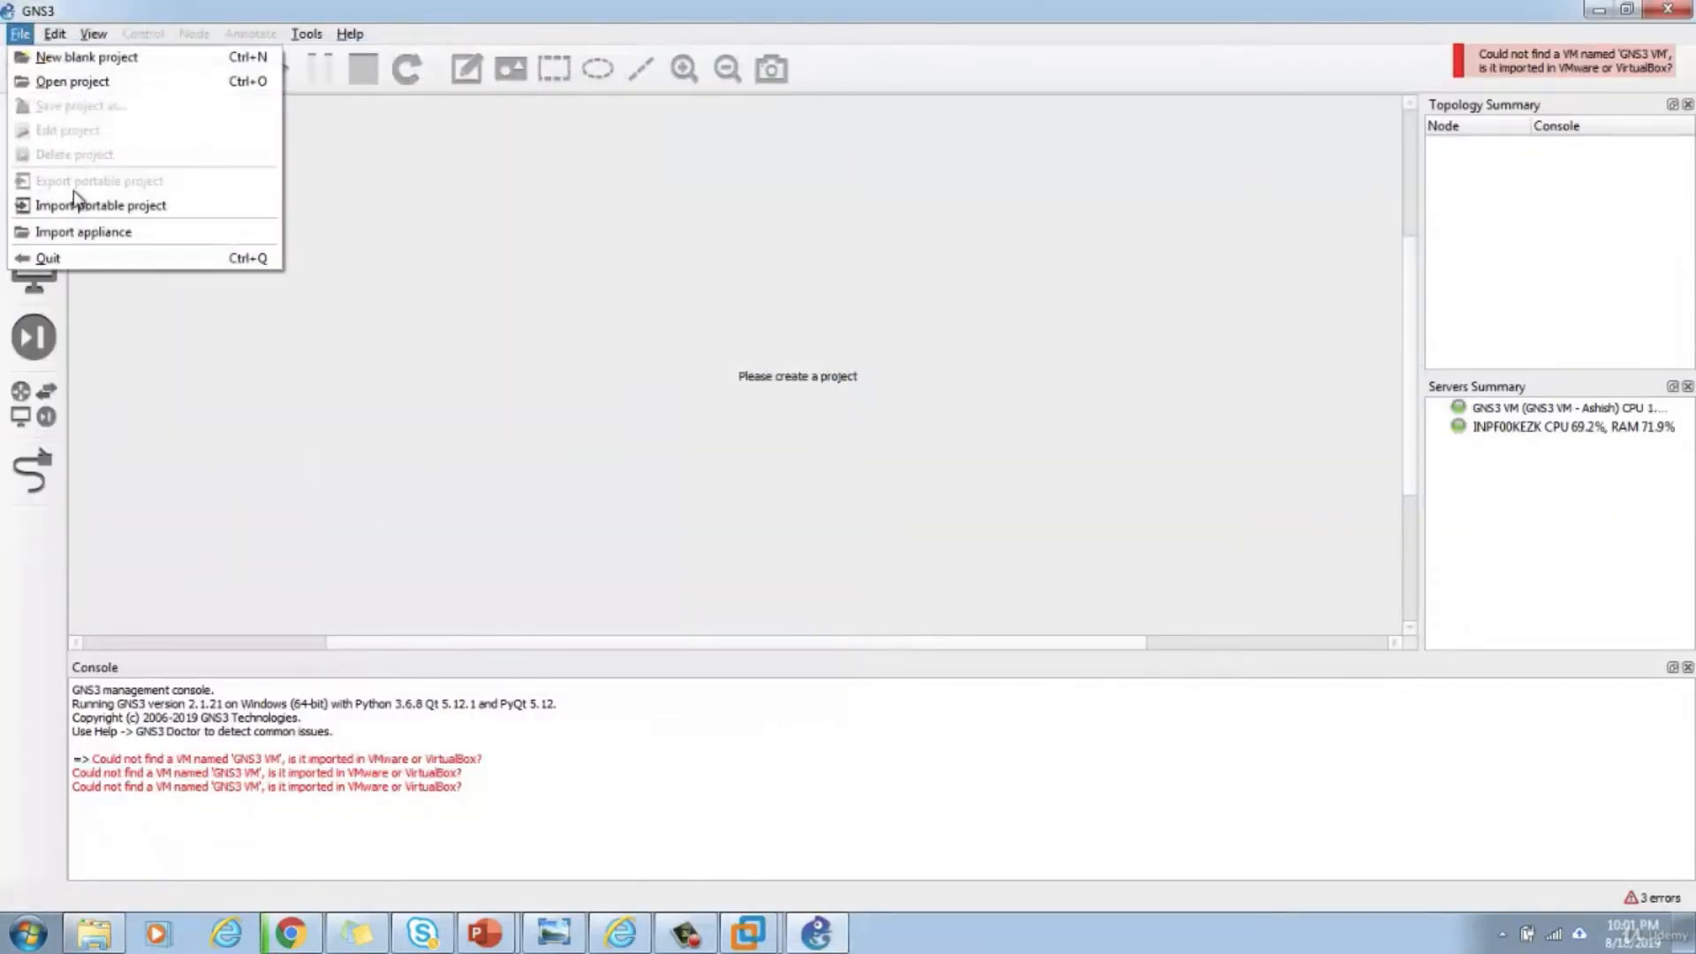
click(78, 233)
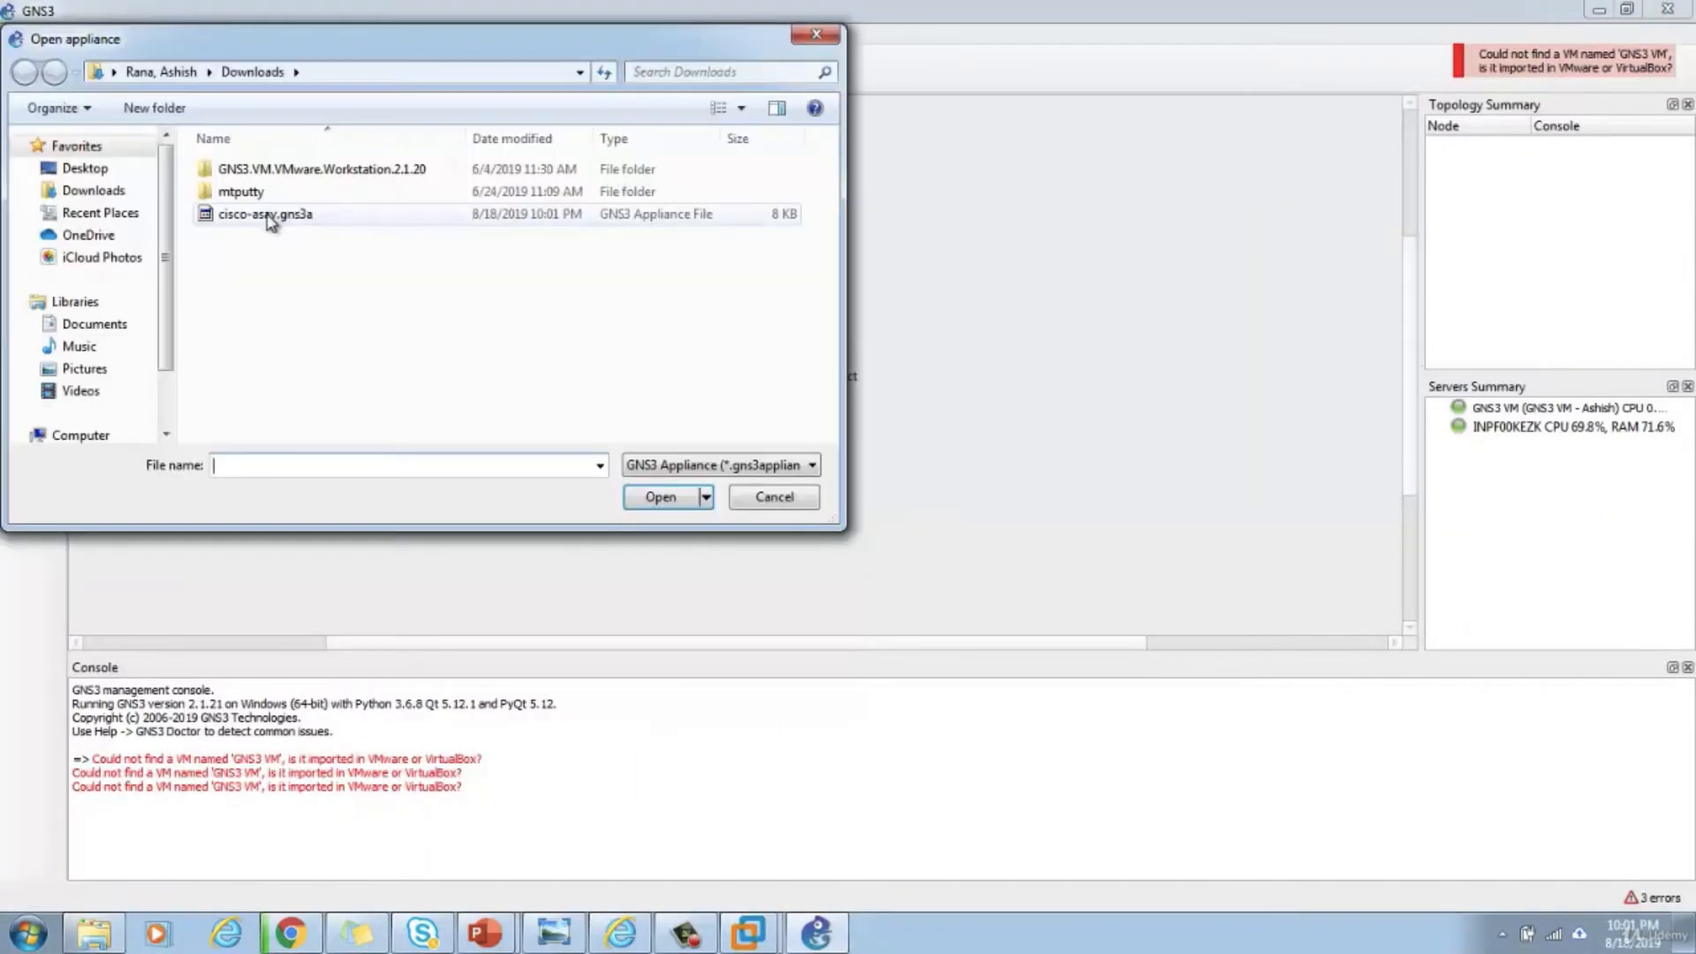
click(281, 218)
click(645, 498)
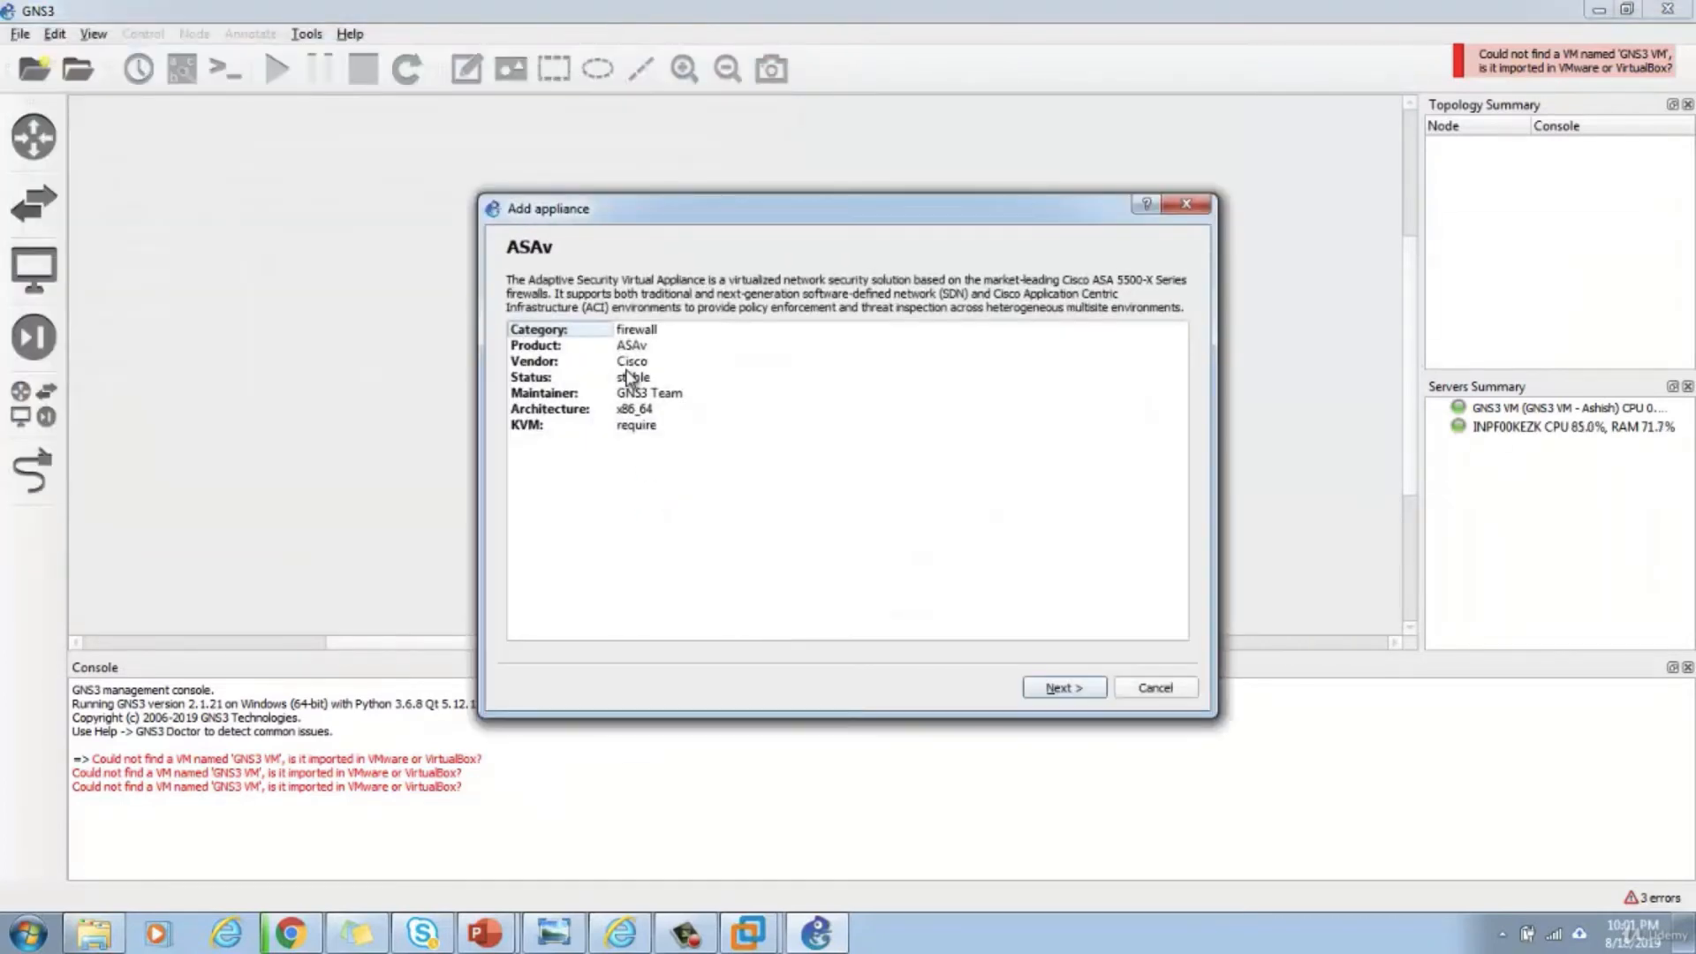
click(1064, 688)
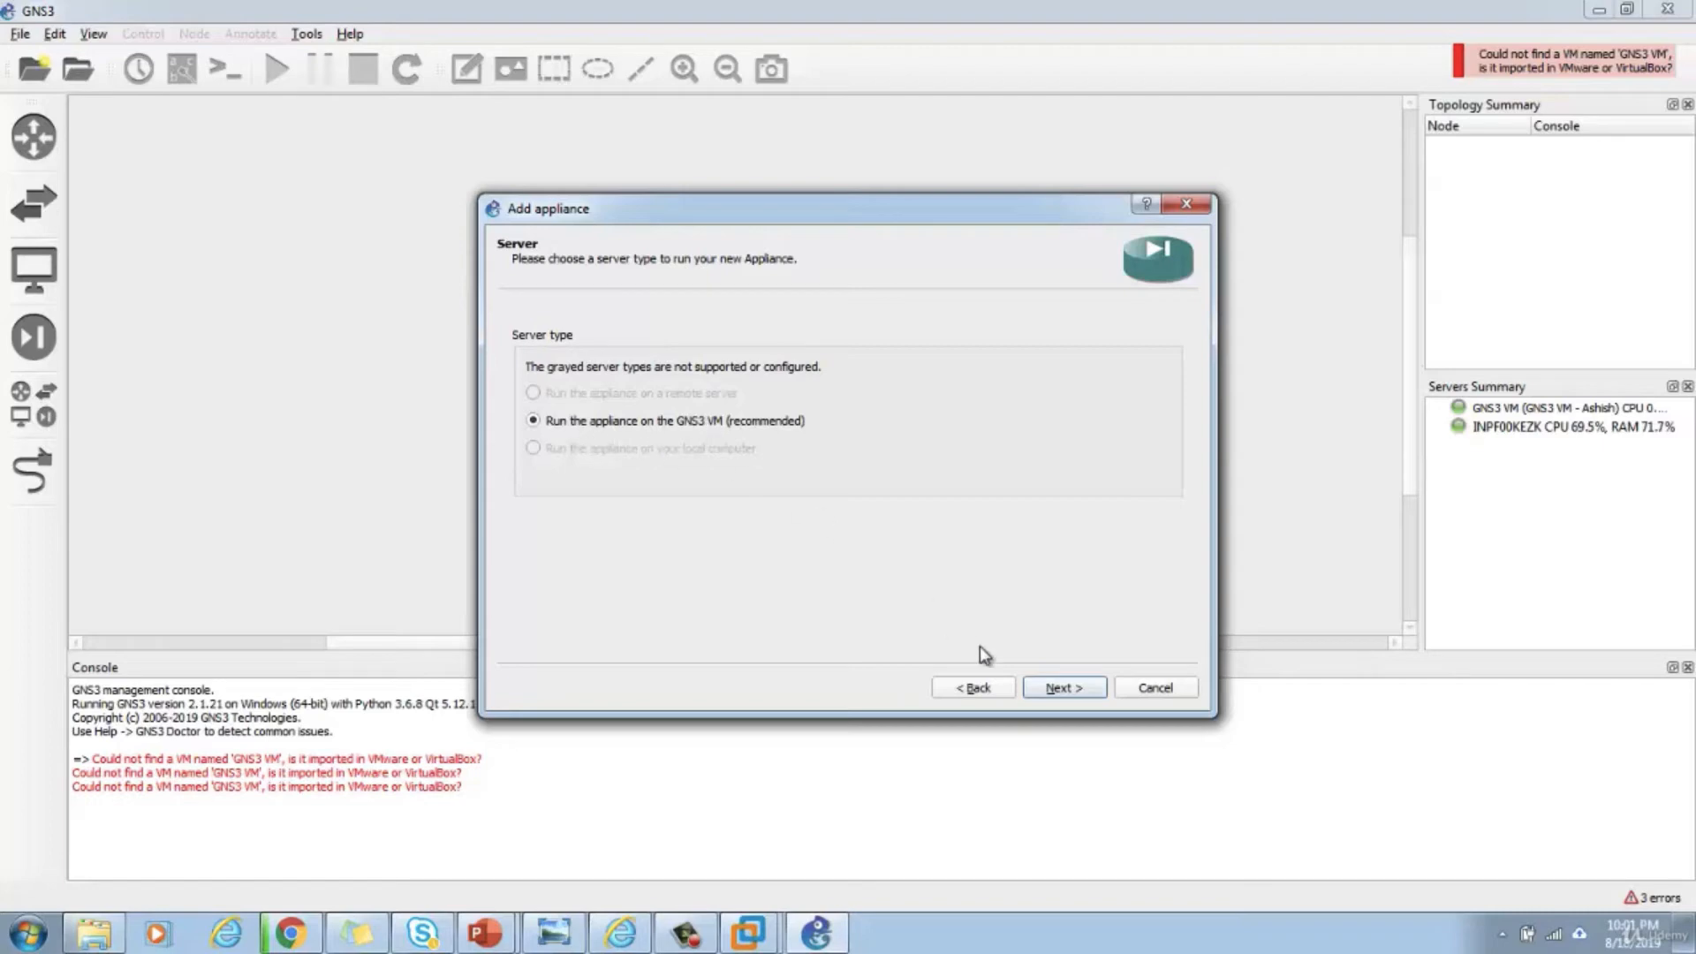
click(1064, 692)
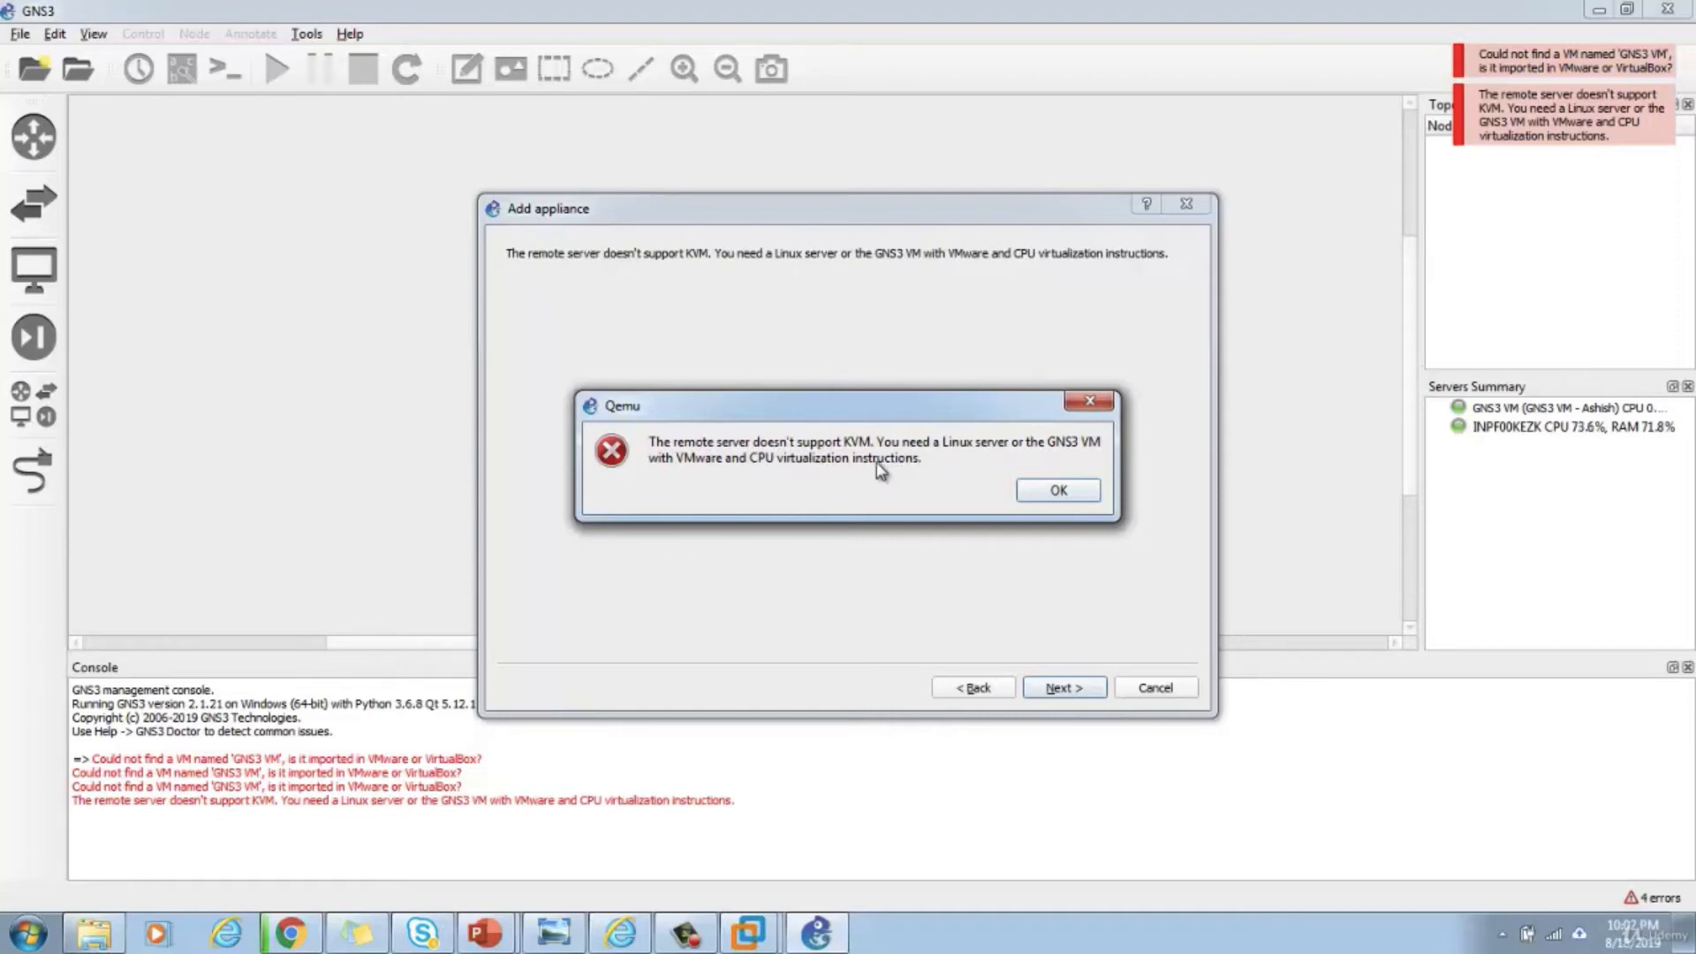
- Switch to VMware Workstation, check the GNS3 VM's console and shut down its guest operating system
click(749, 932)
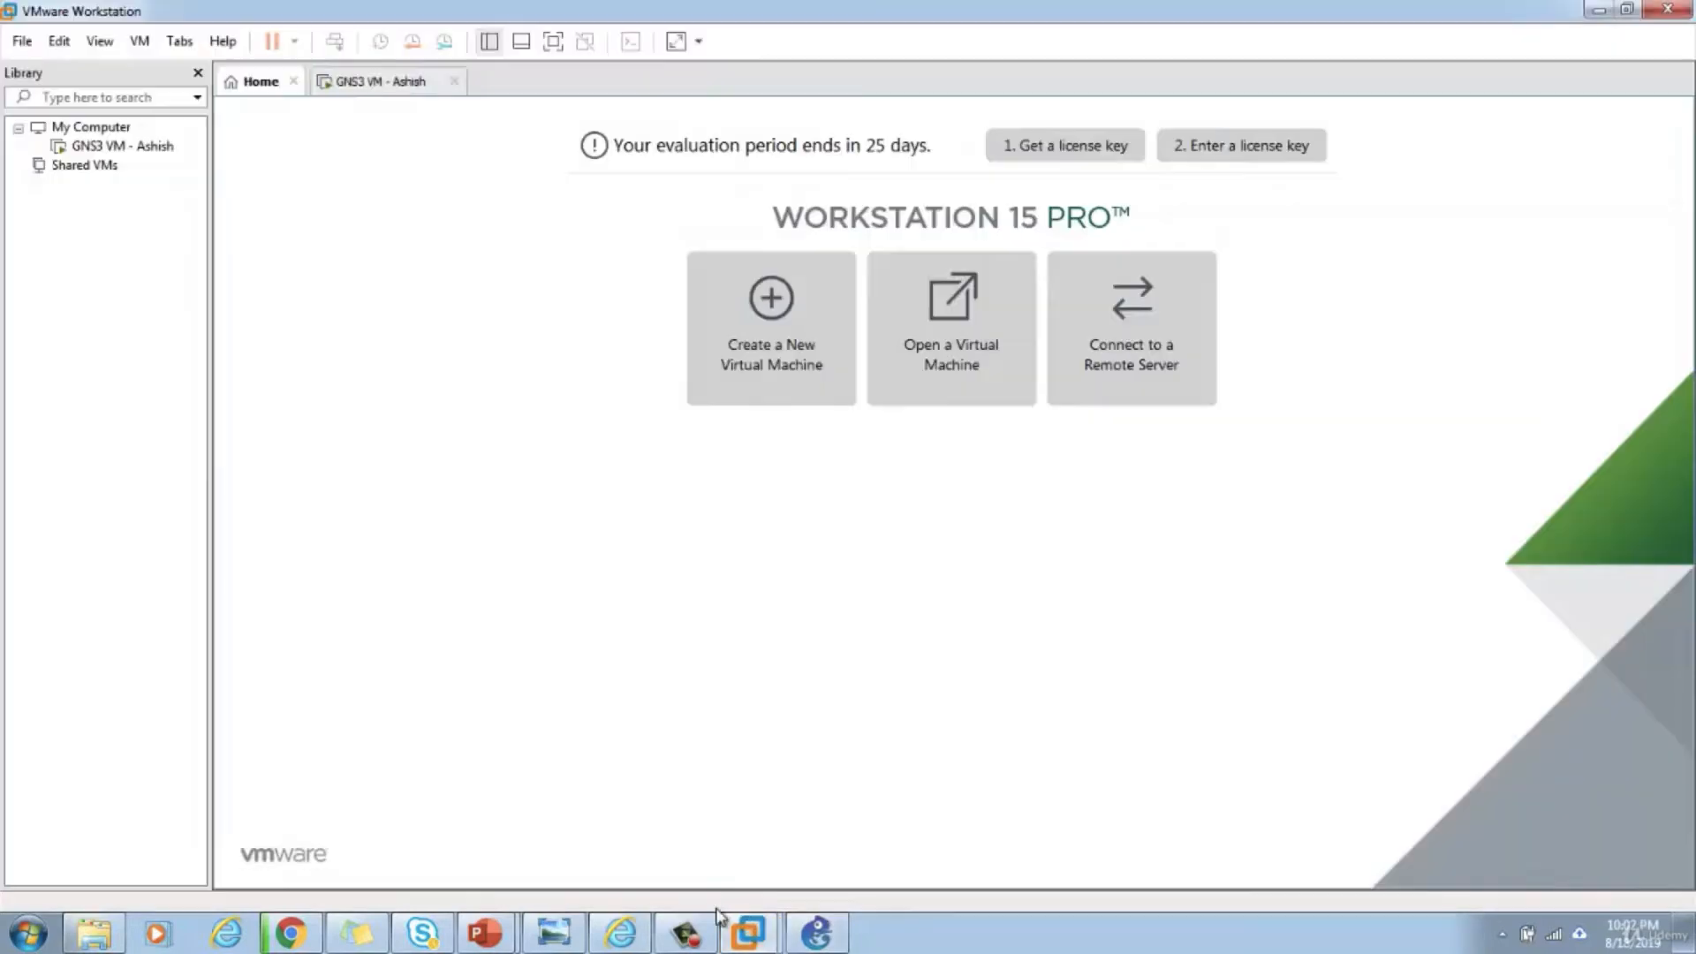
mouse_move(749, 931)
click(870, 821)
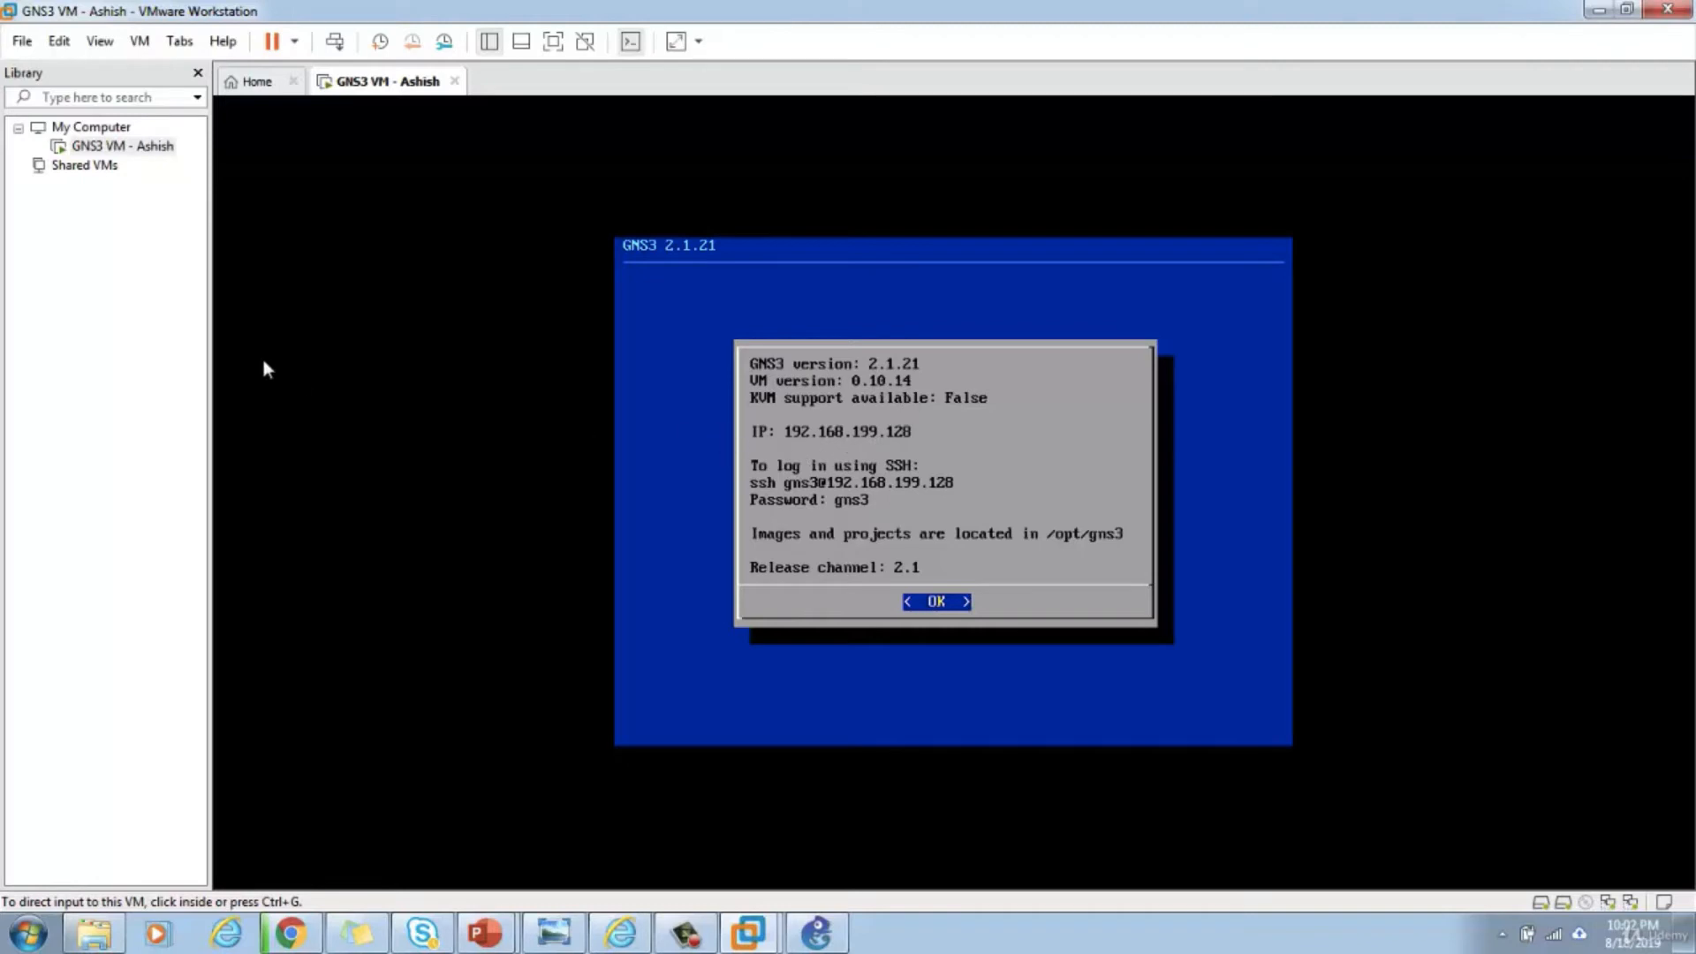
click(295, 43)
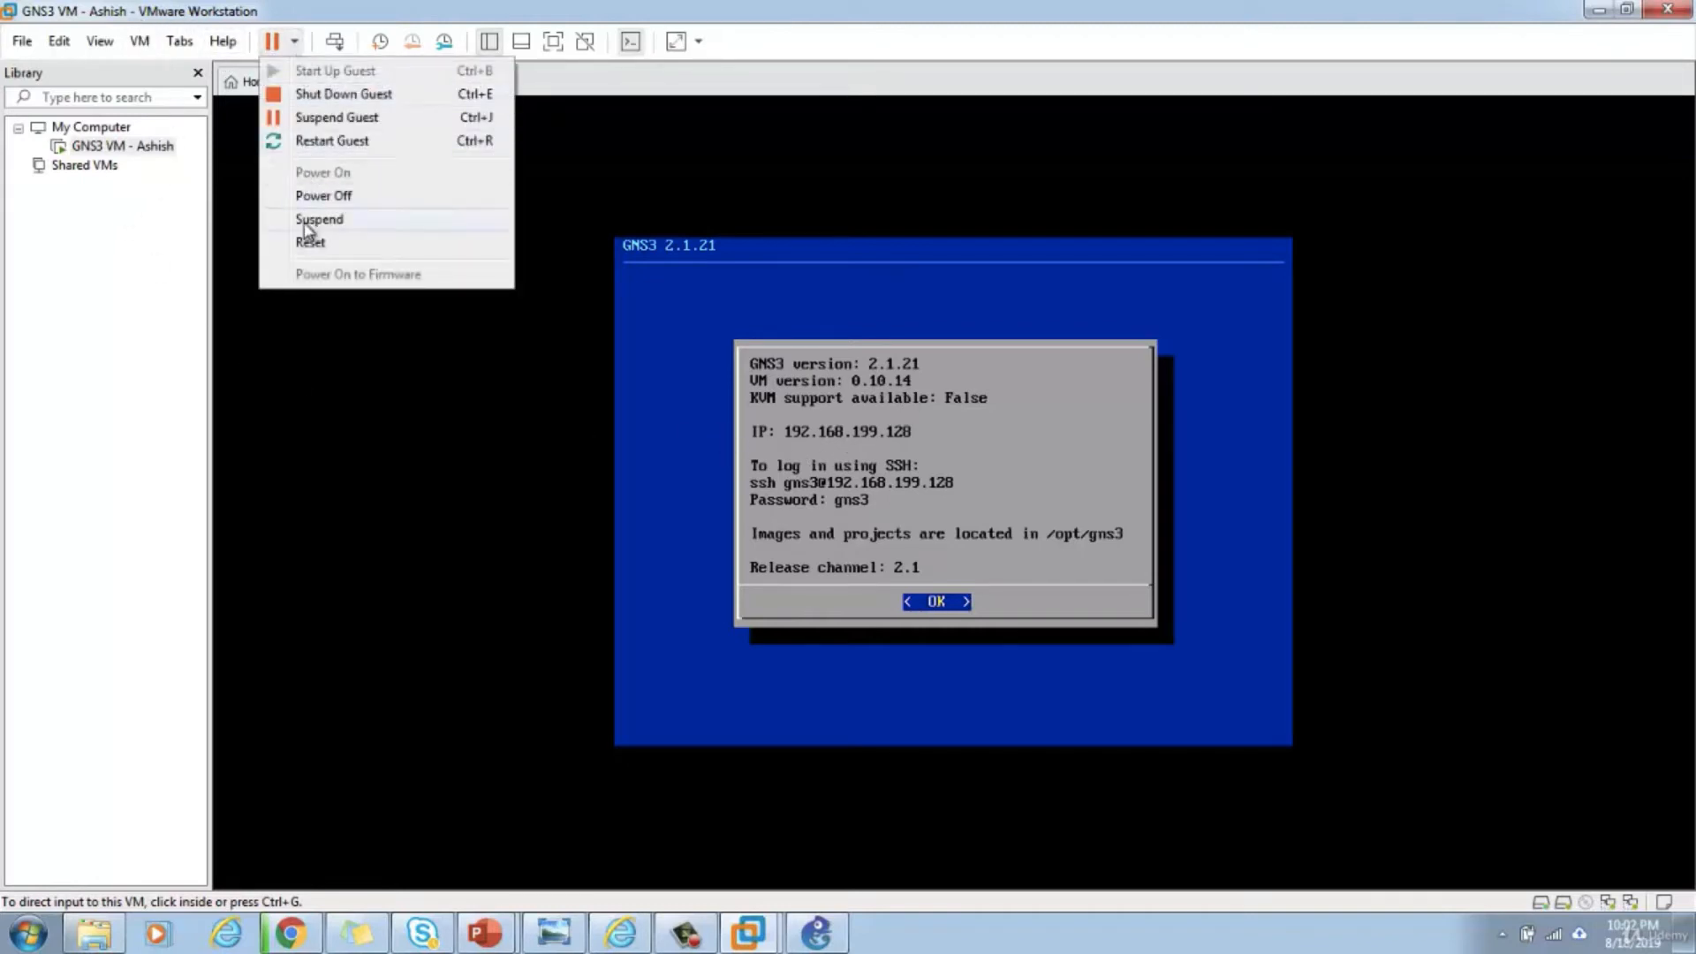
click(318, 95)
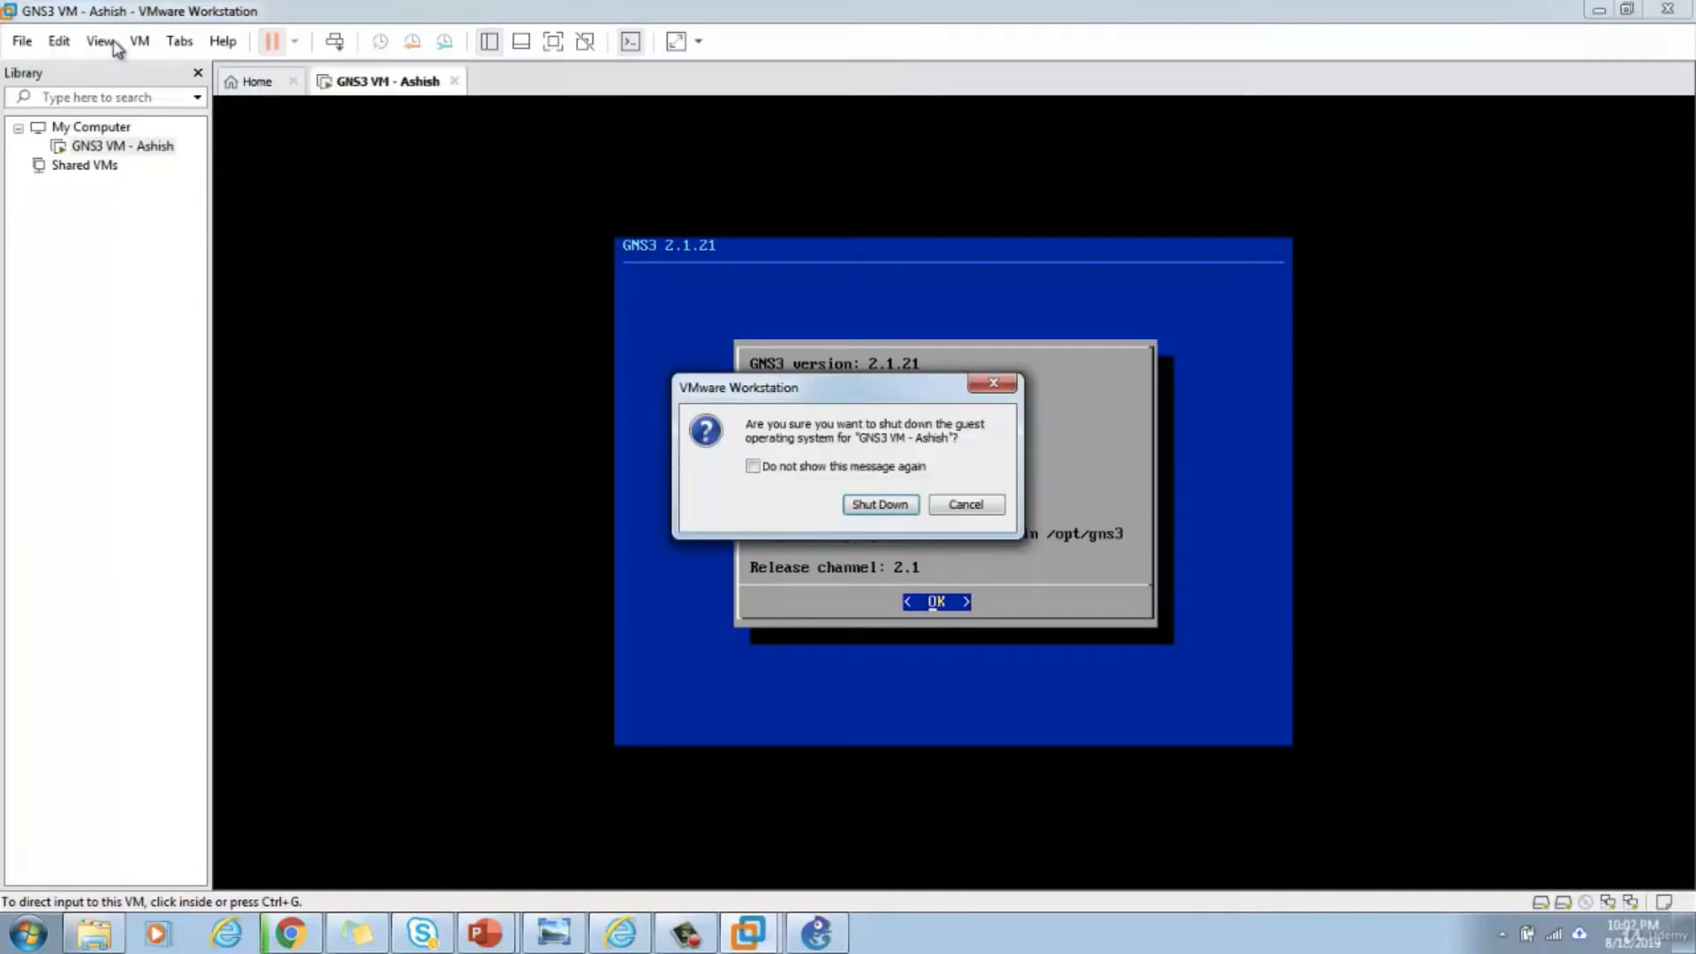
click(877, 506)
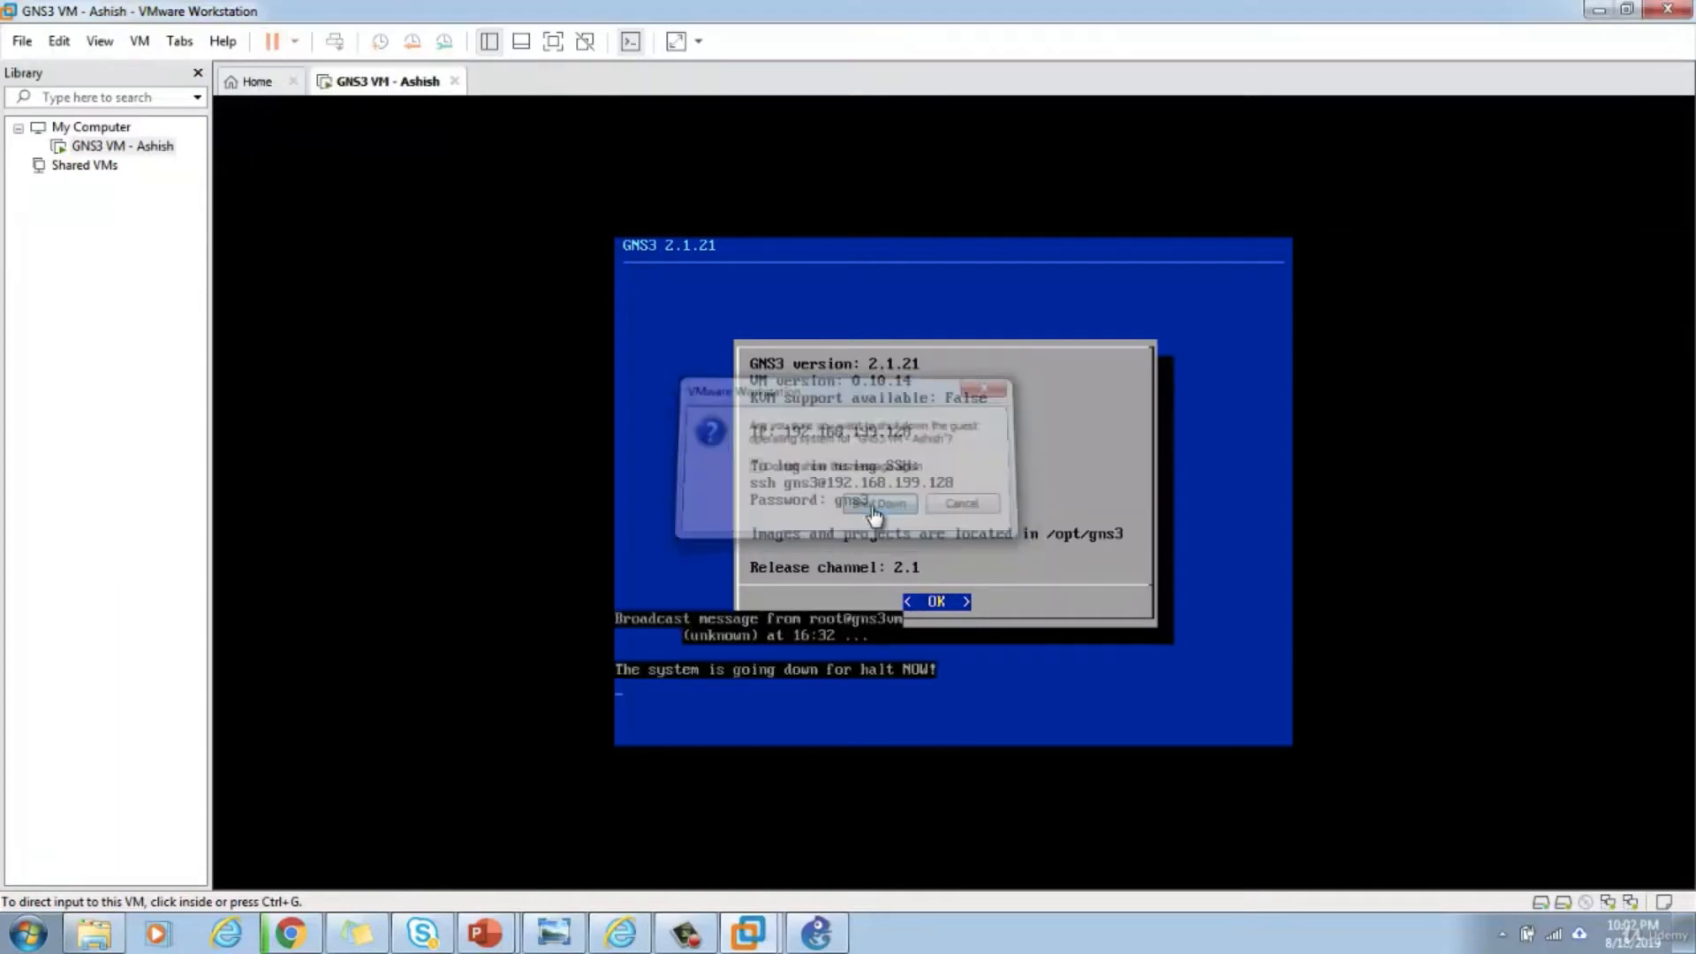
- Enable Virtualize Intel VT-x/EPT or AMD-V/RVI in the GNS3 VM's processor settings and power the VM on
click(108, 147)
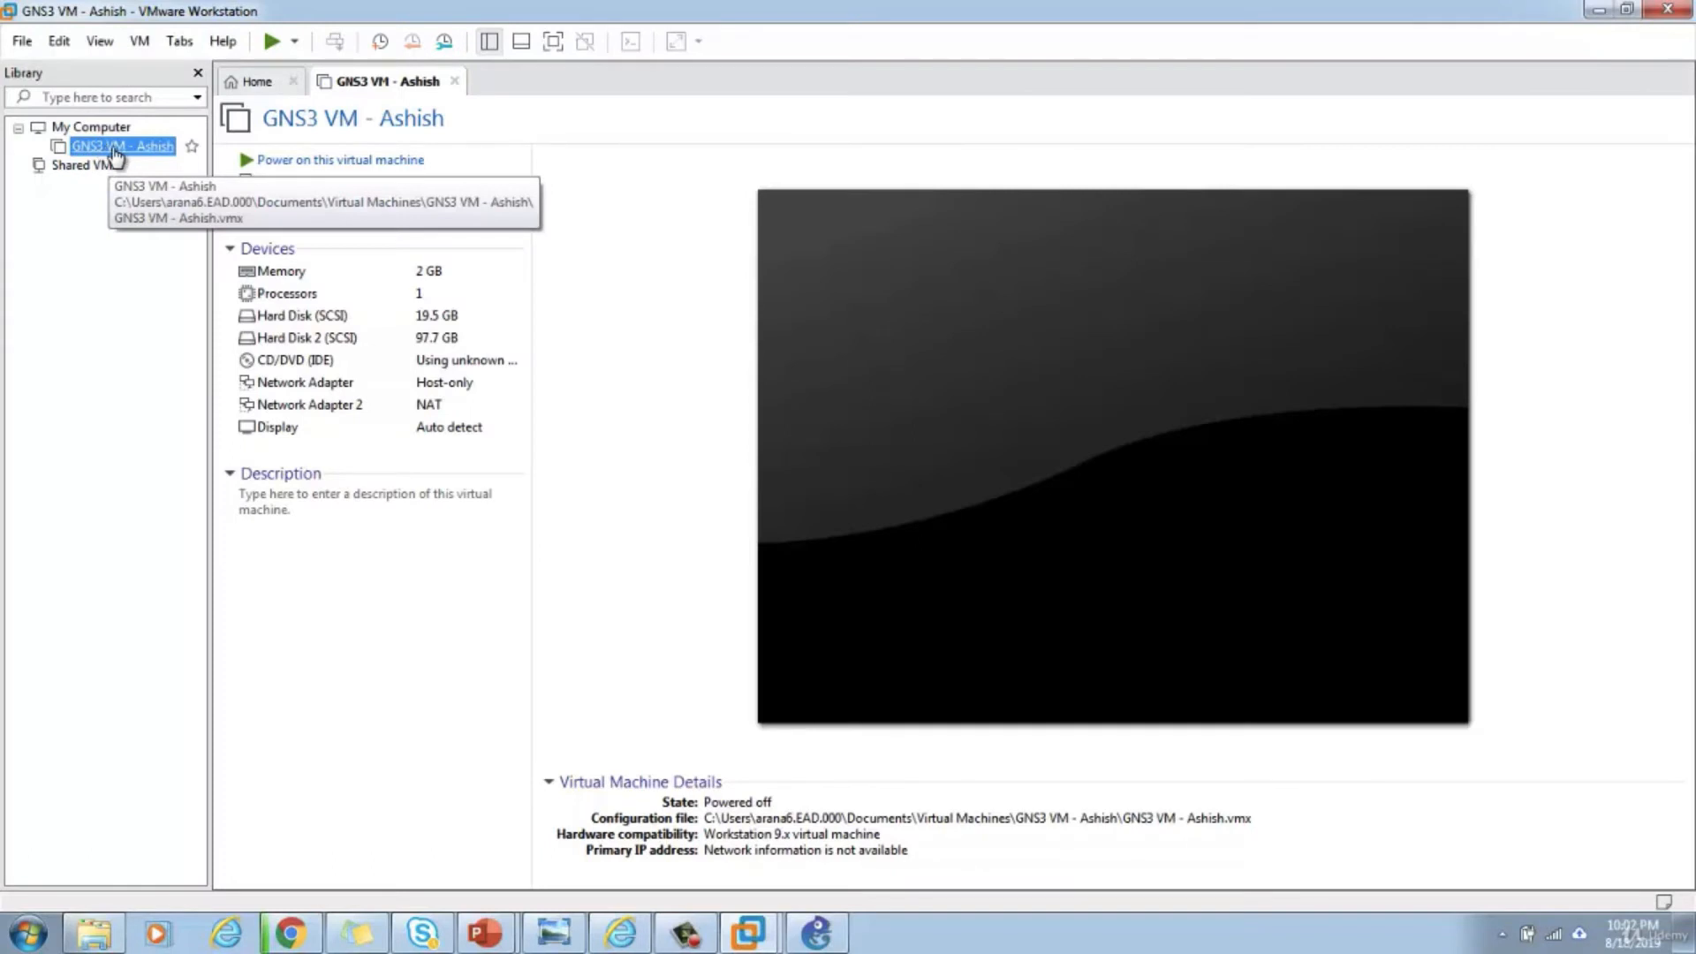
right_click(115, 147)
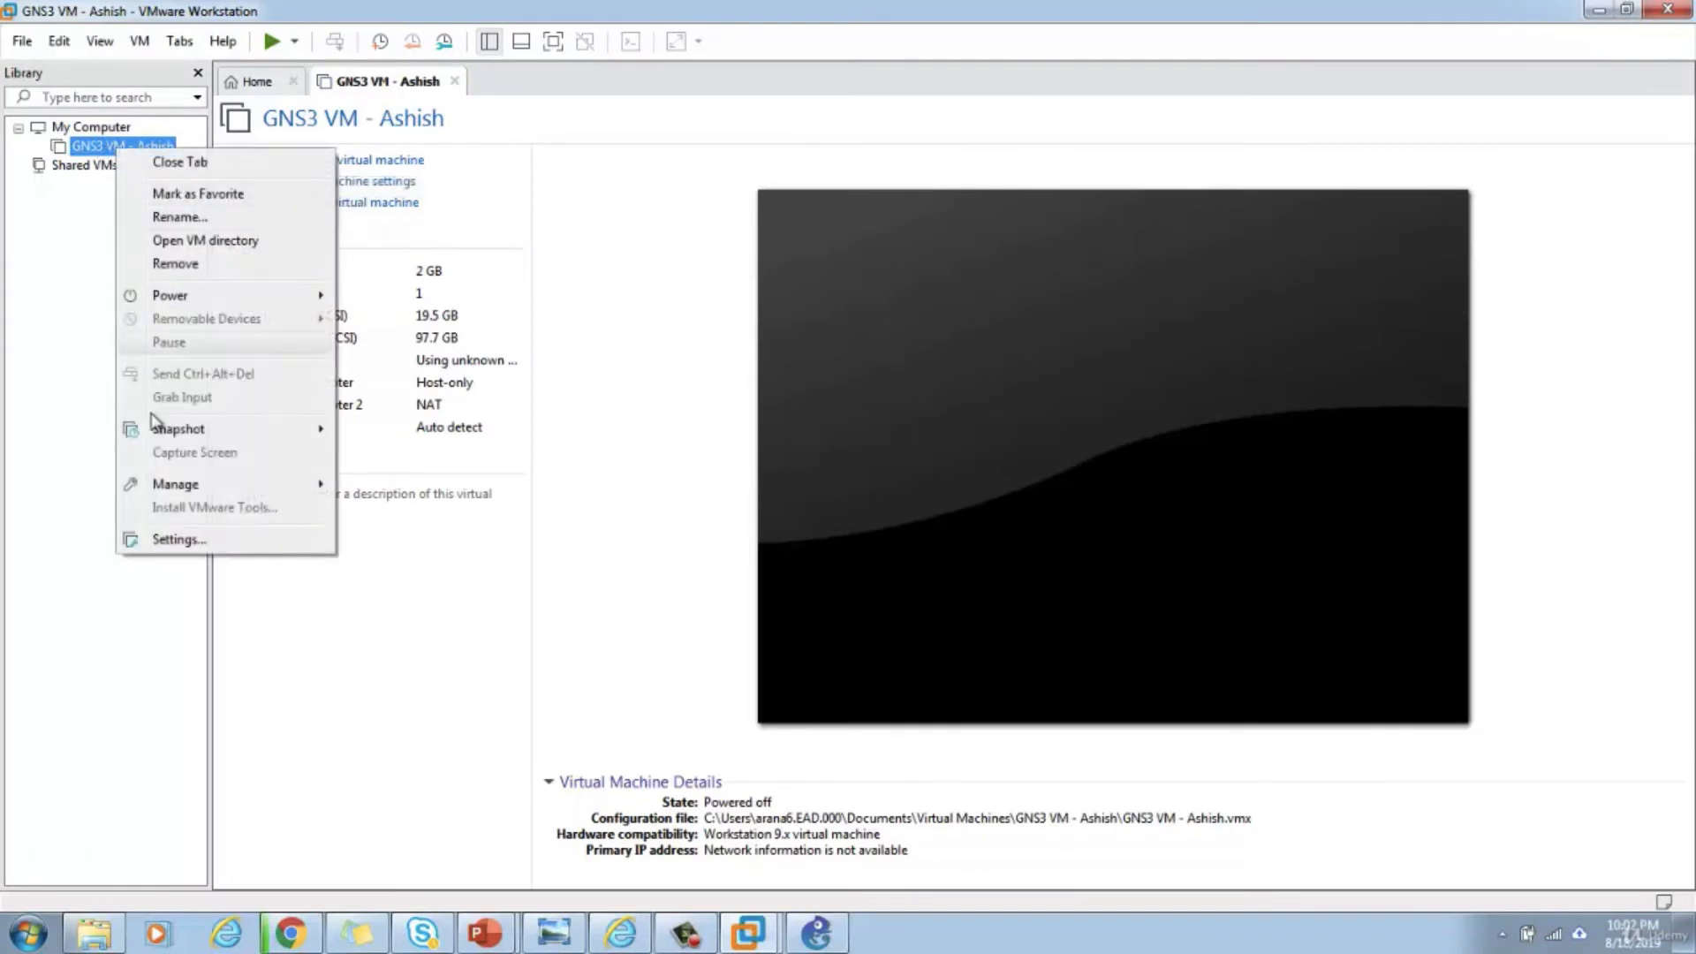
click(179, 539)
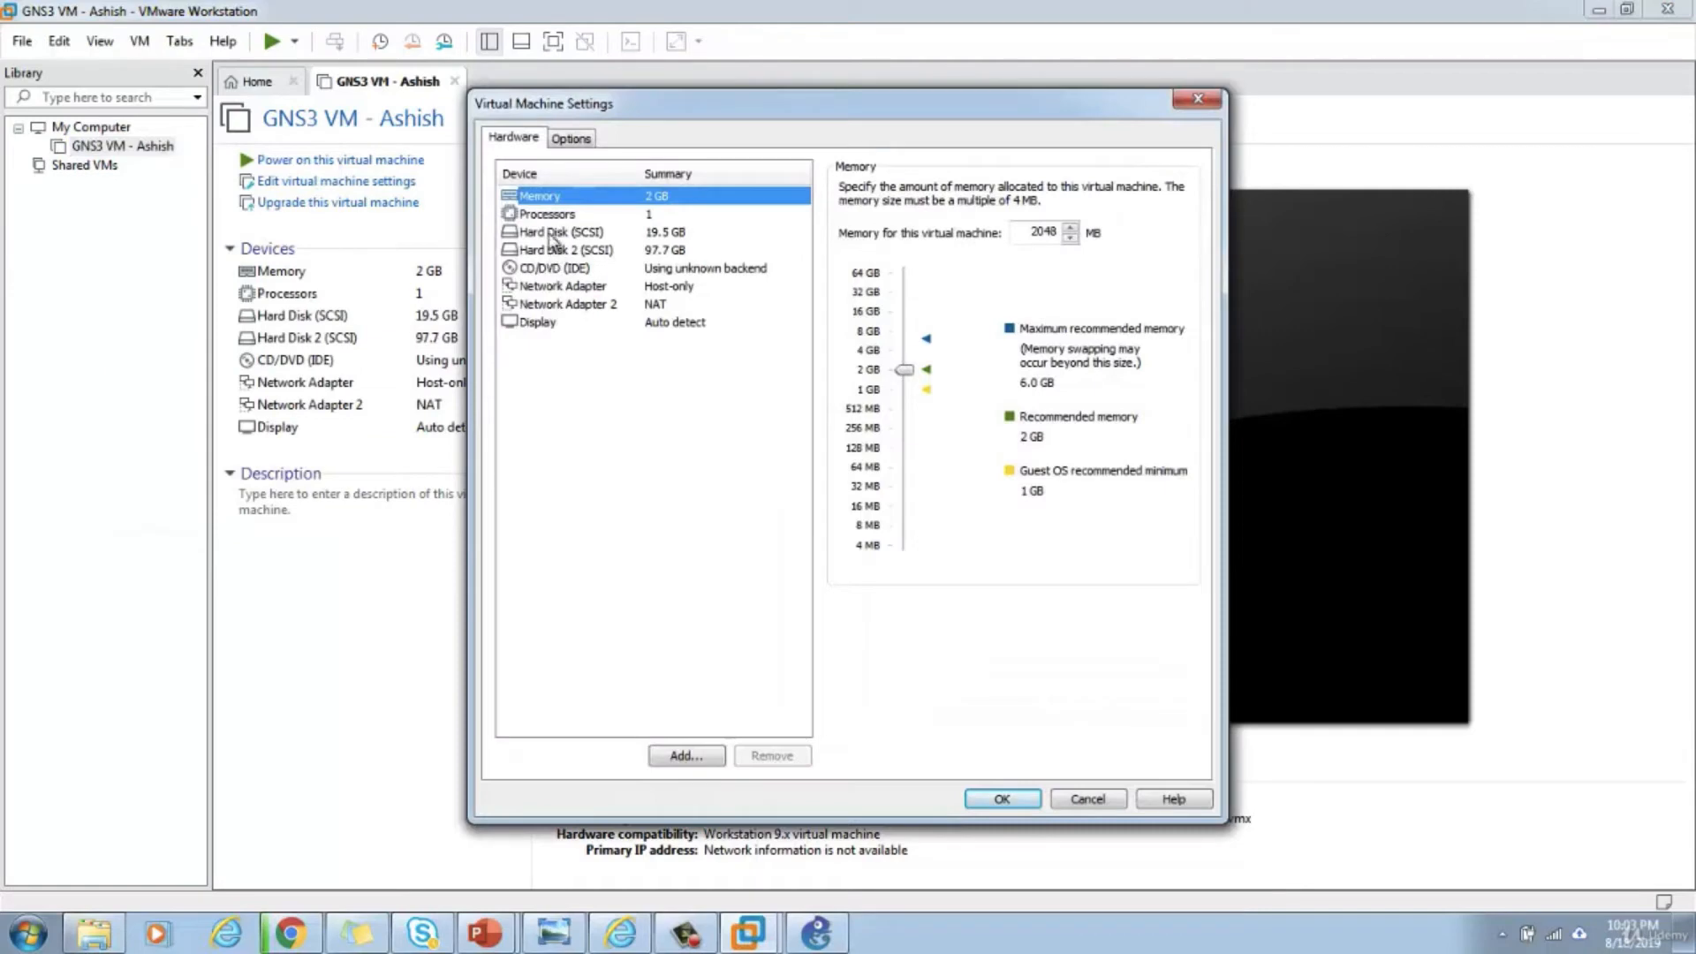
click(548, 217)
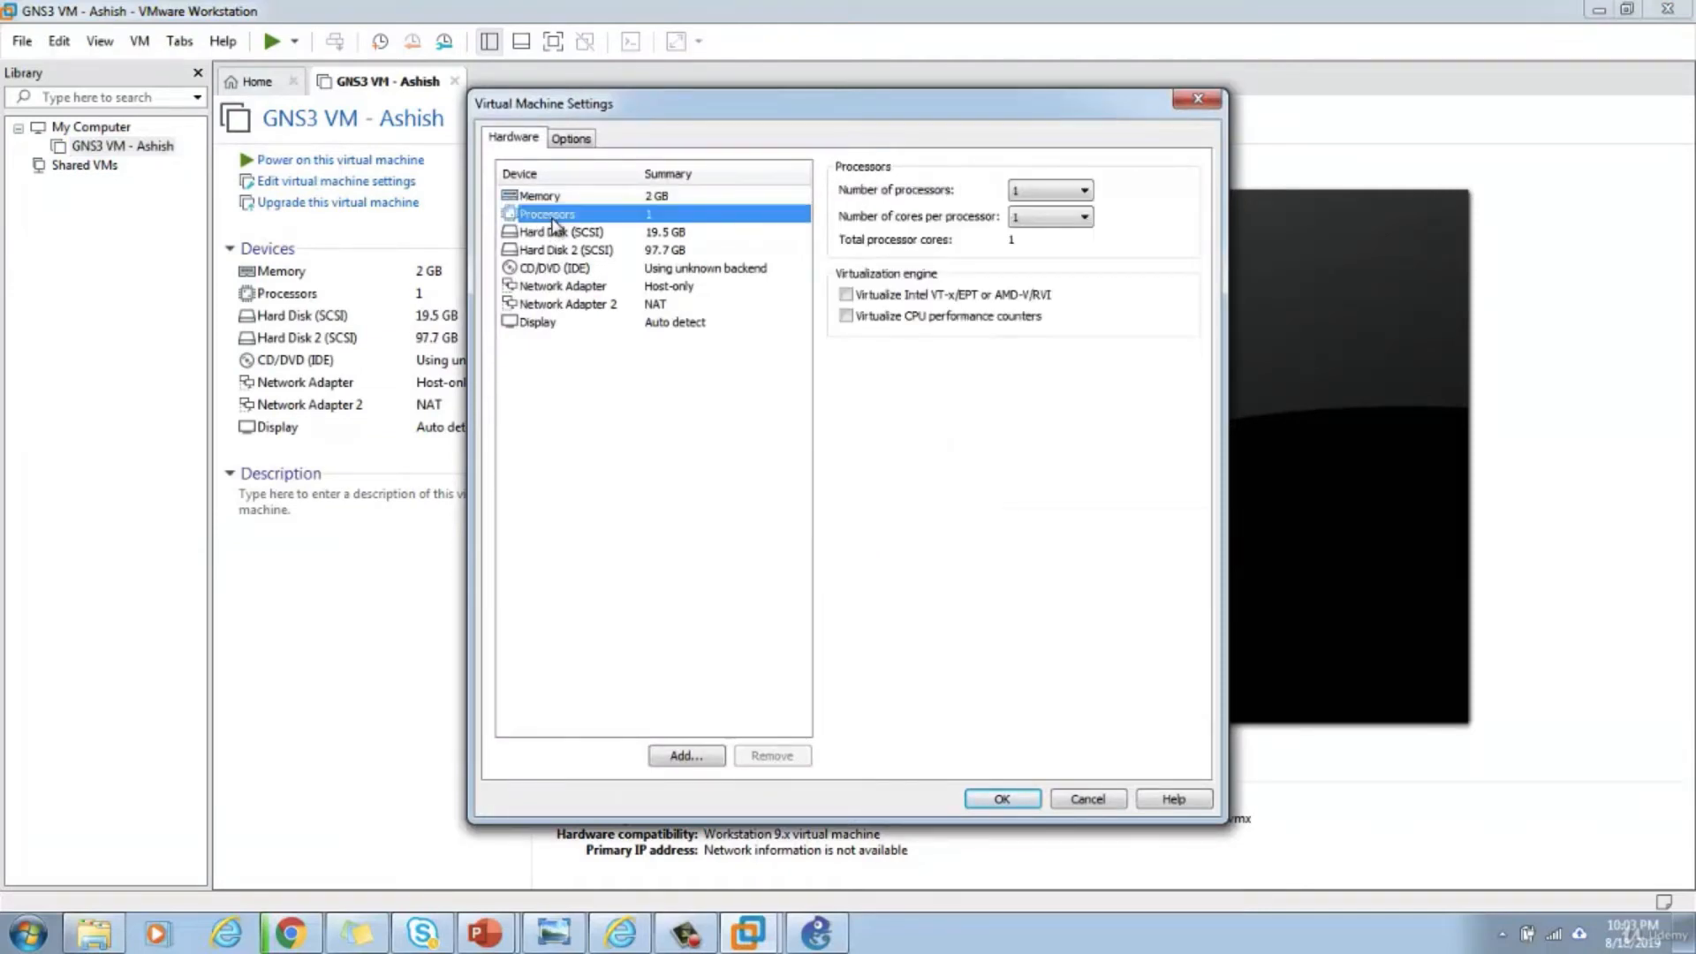
click(847, 297)
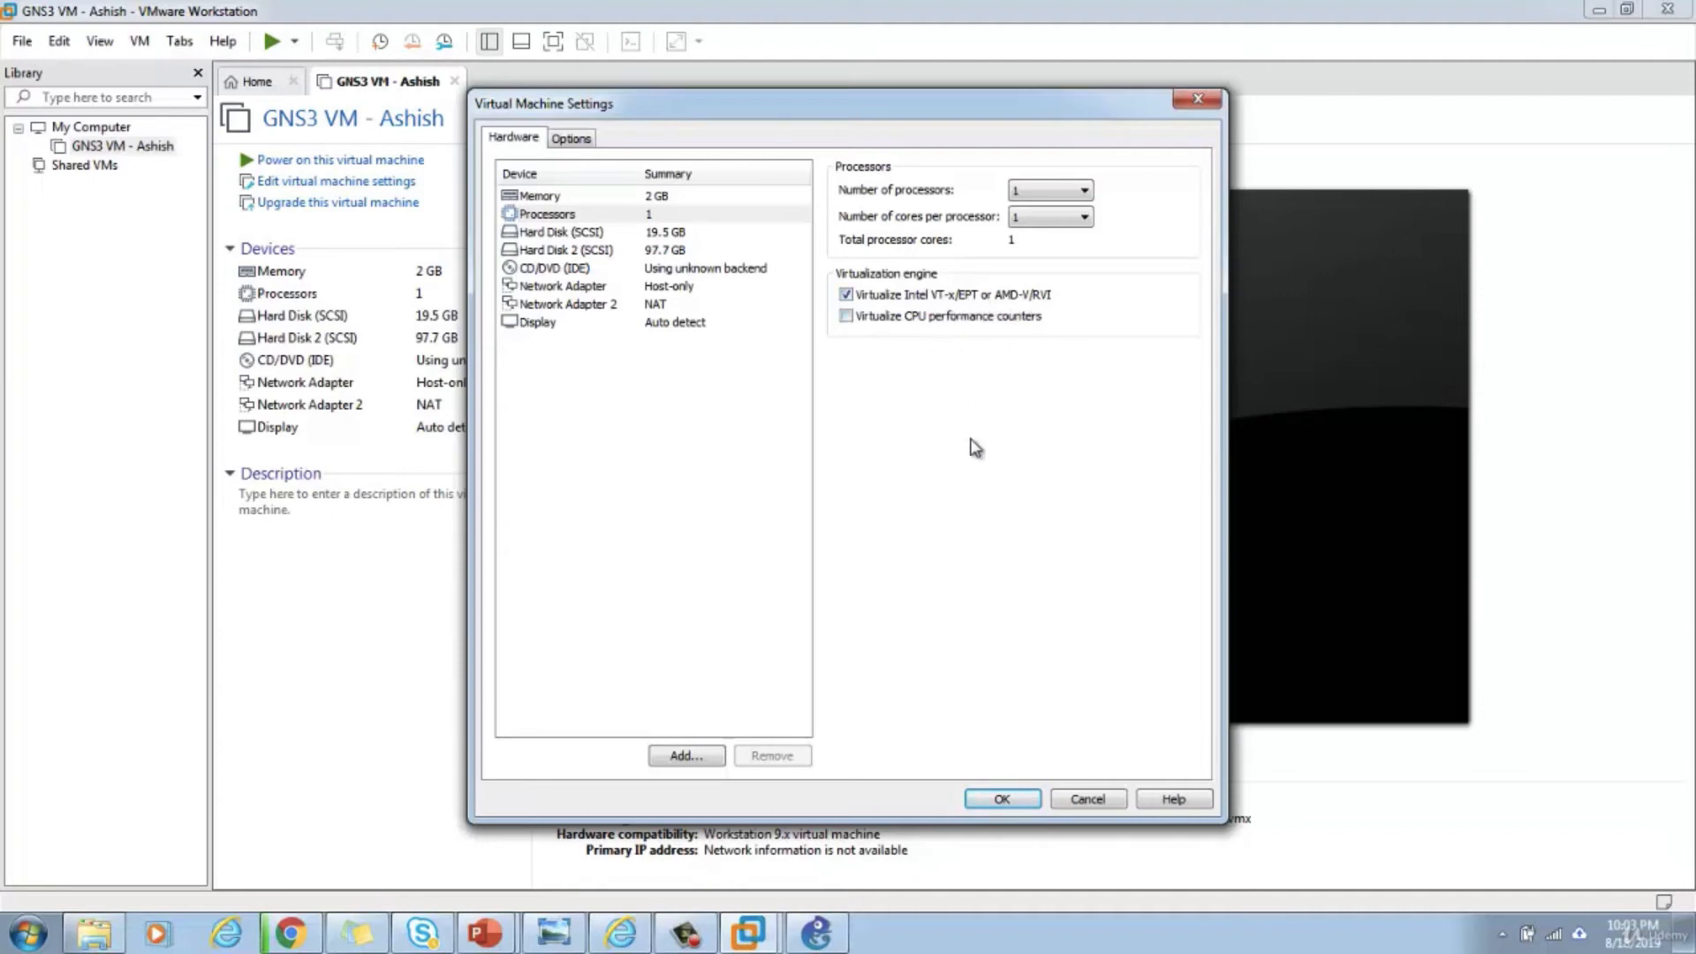
click(1011, 797)
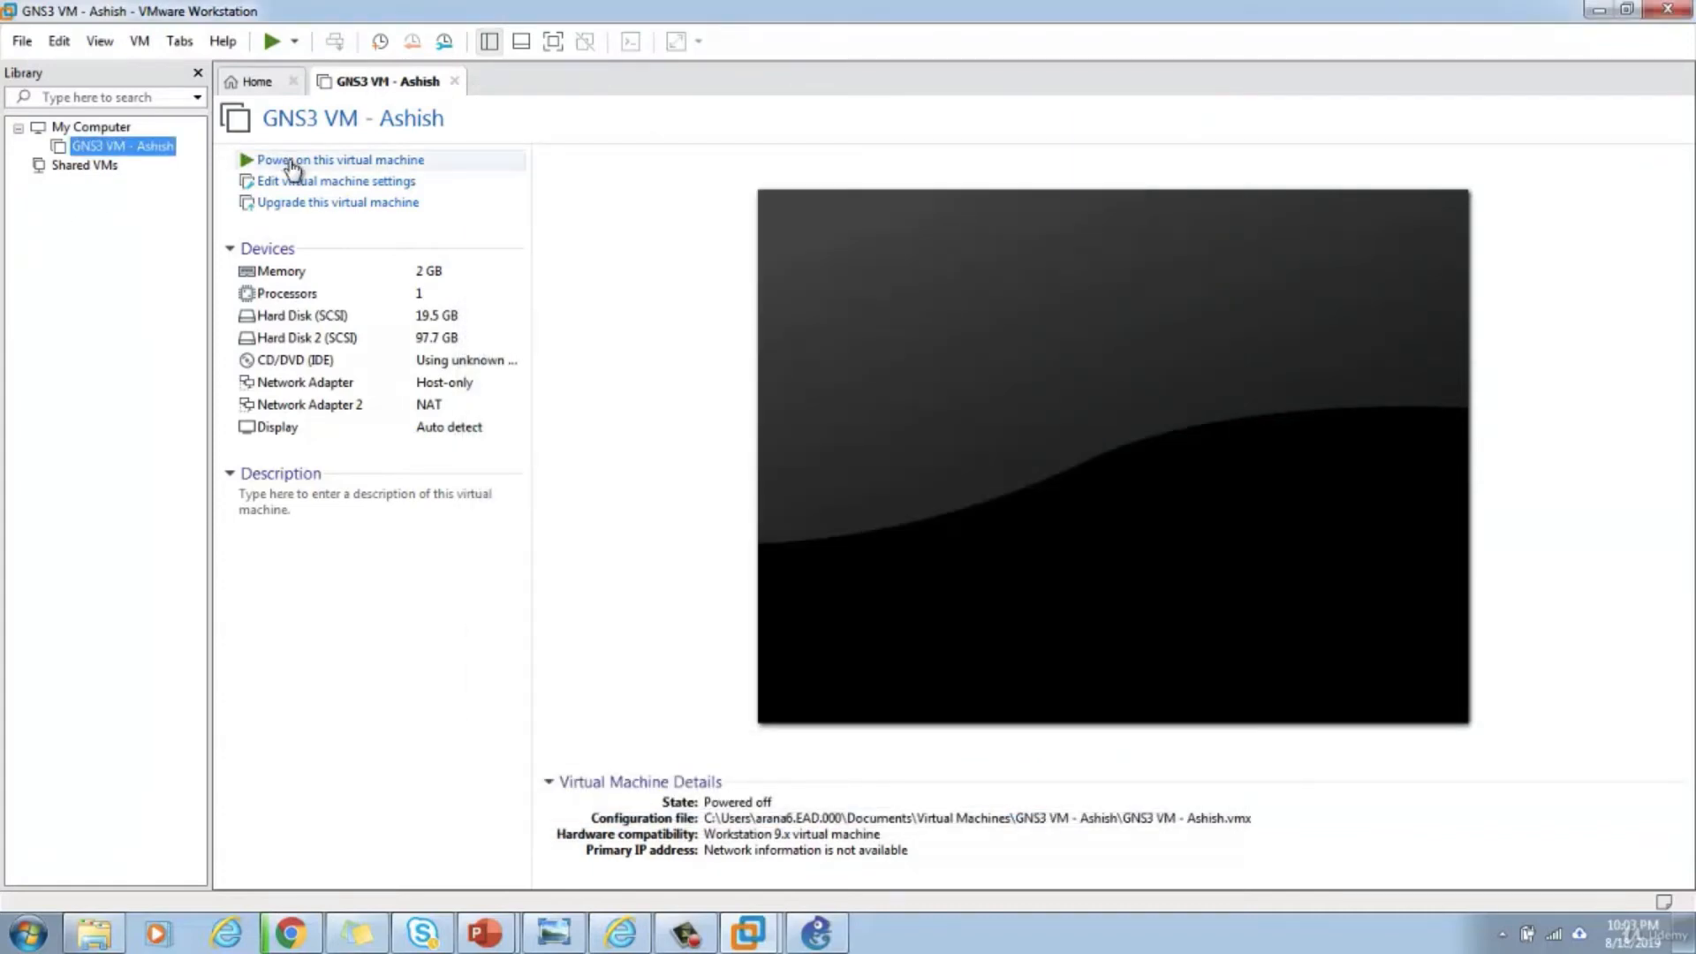
click(291, 165)
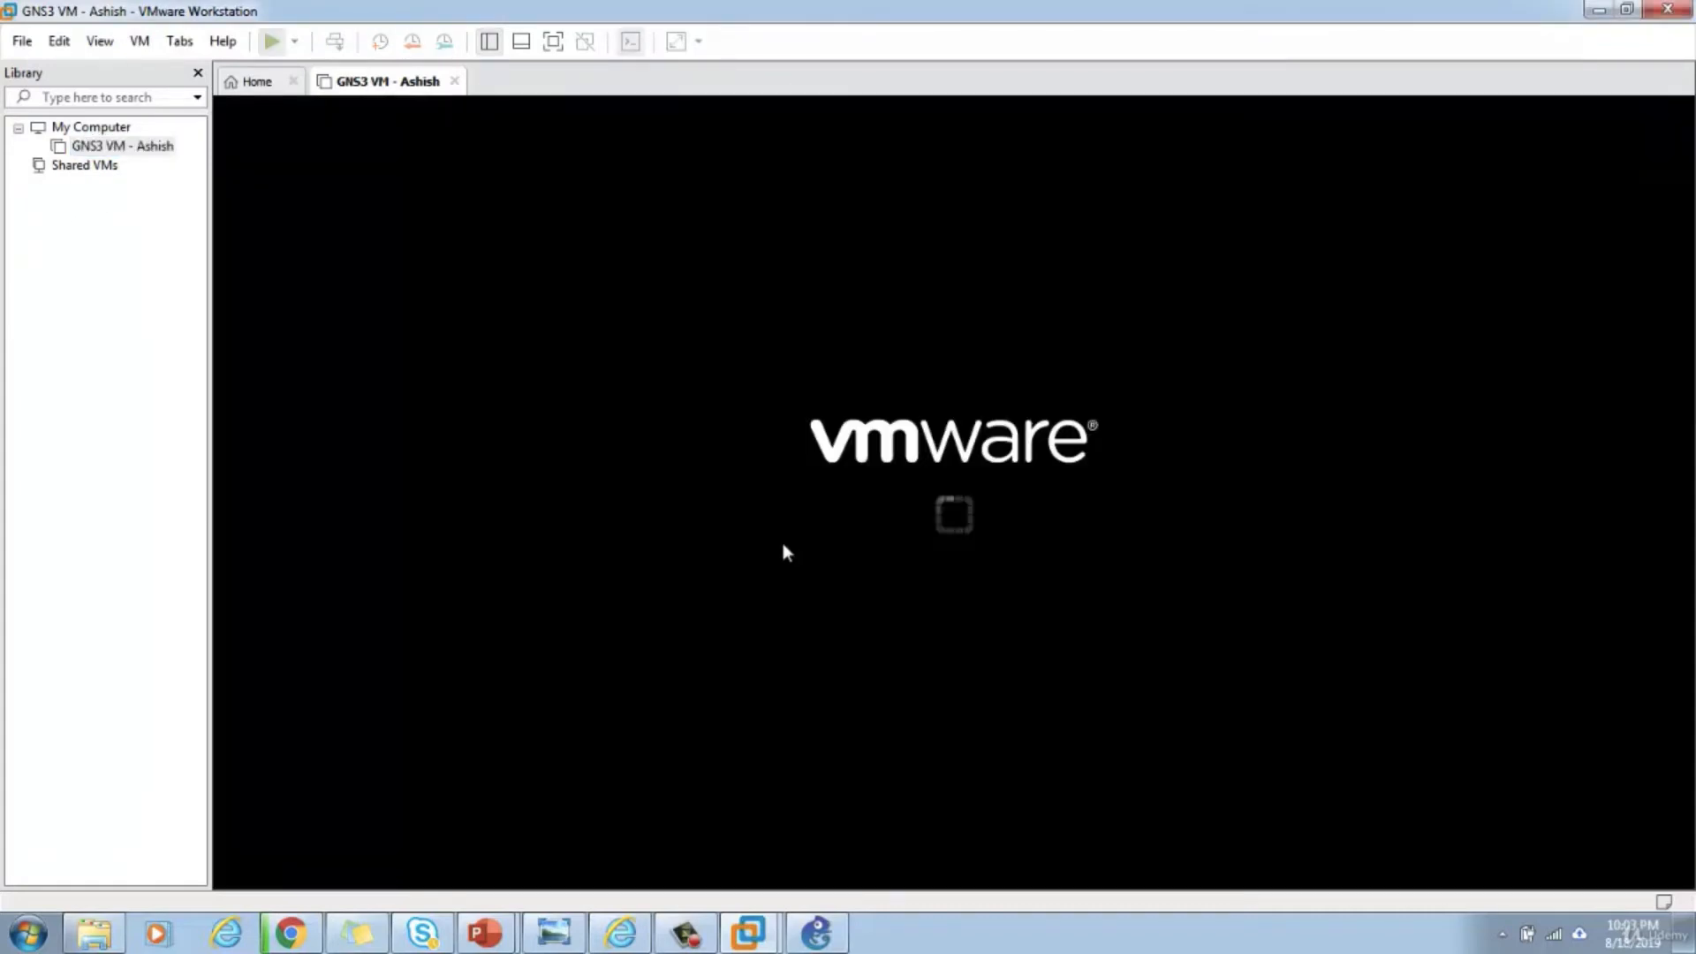
- Switch to GNS3 and cancel the Add appliance wizard left open from the earlier import
mouse_move(810, 941)
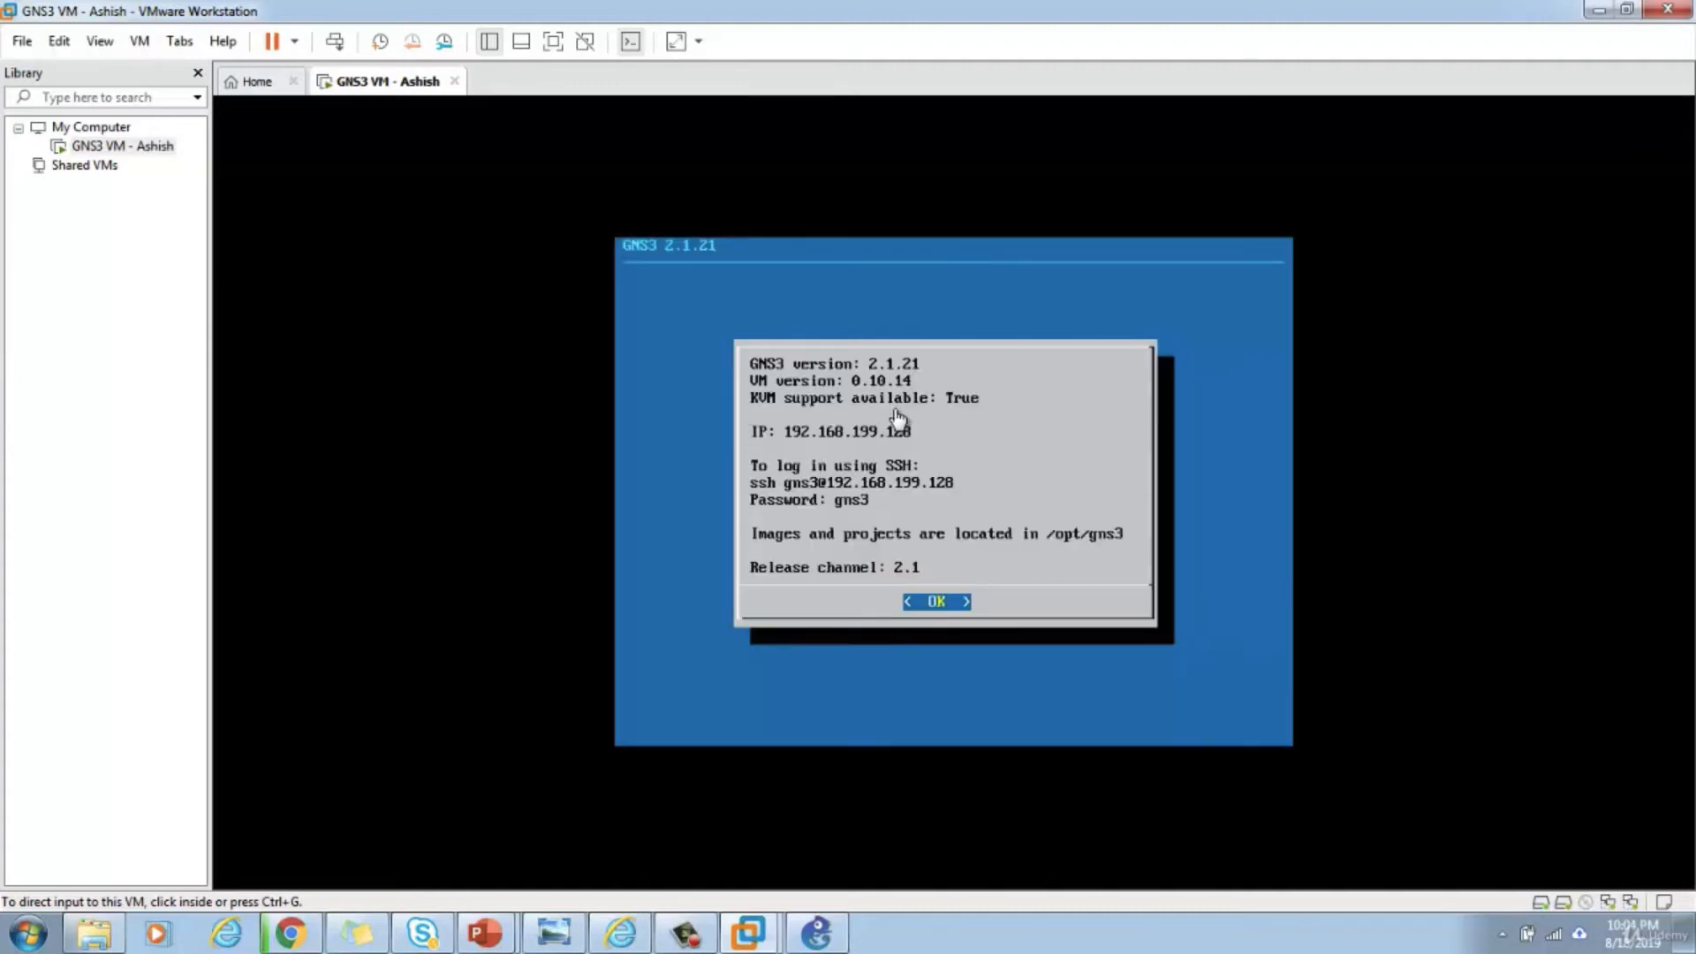
click(821, 940)
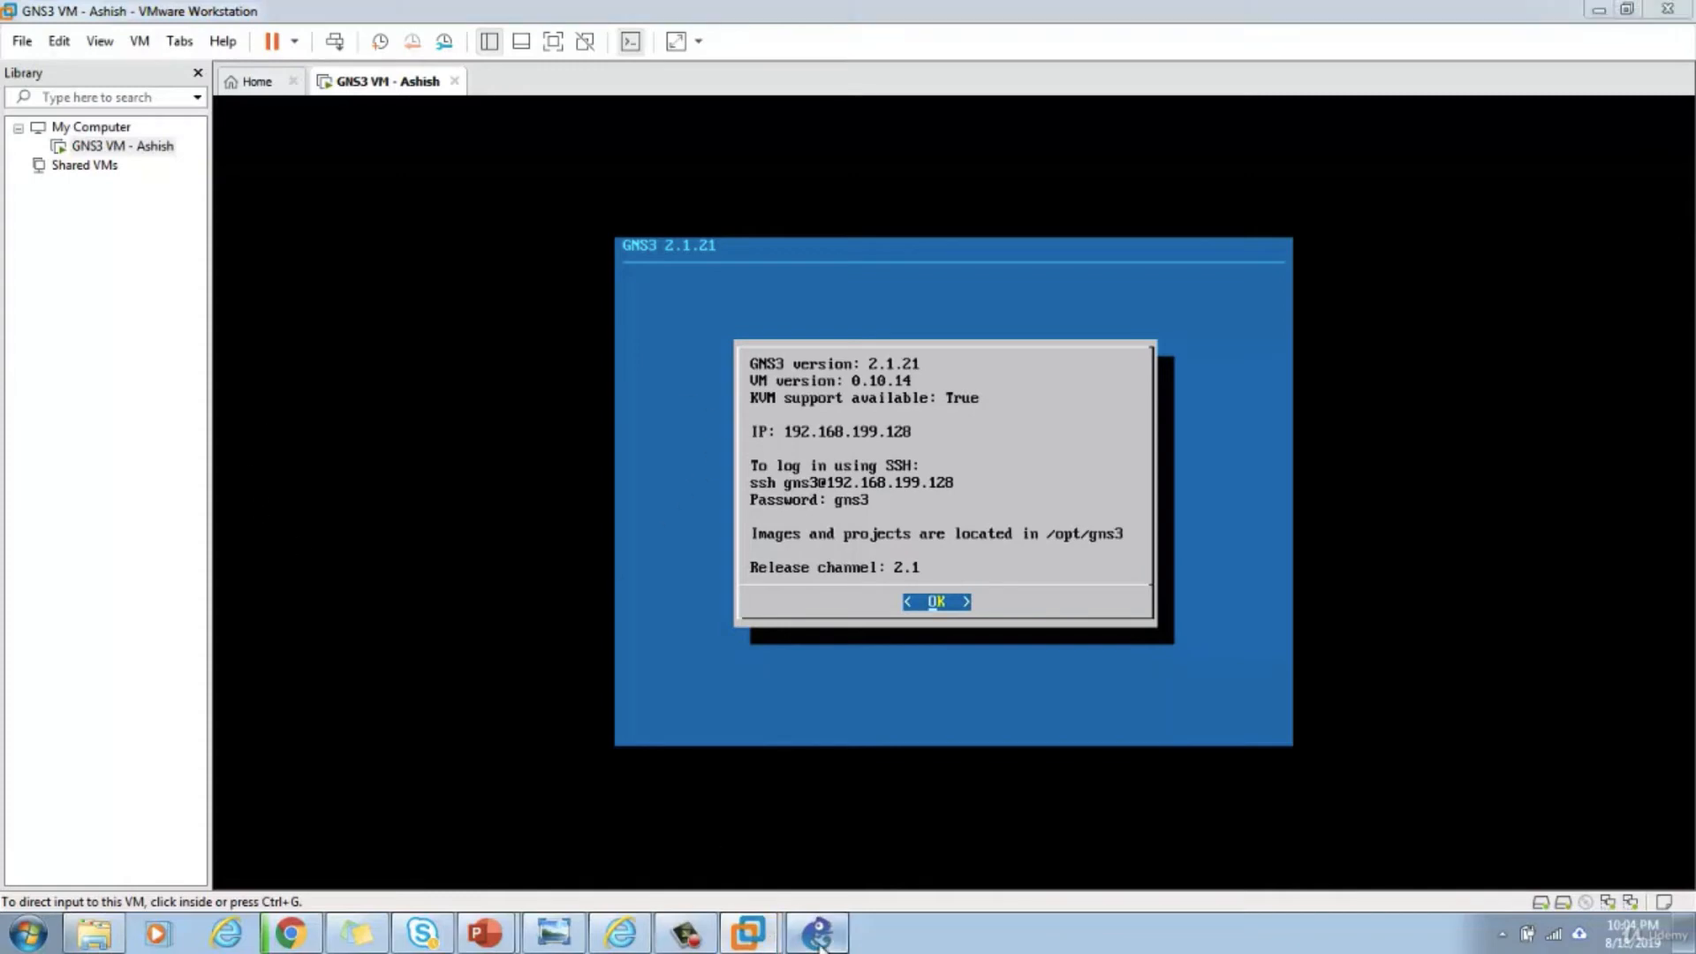
click(1069, 494)
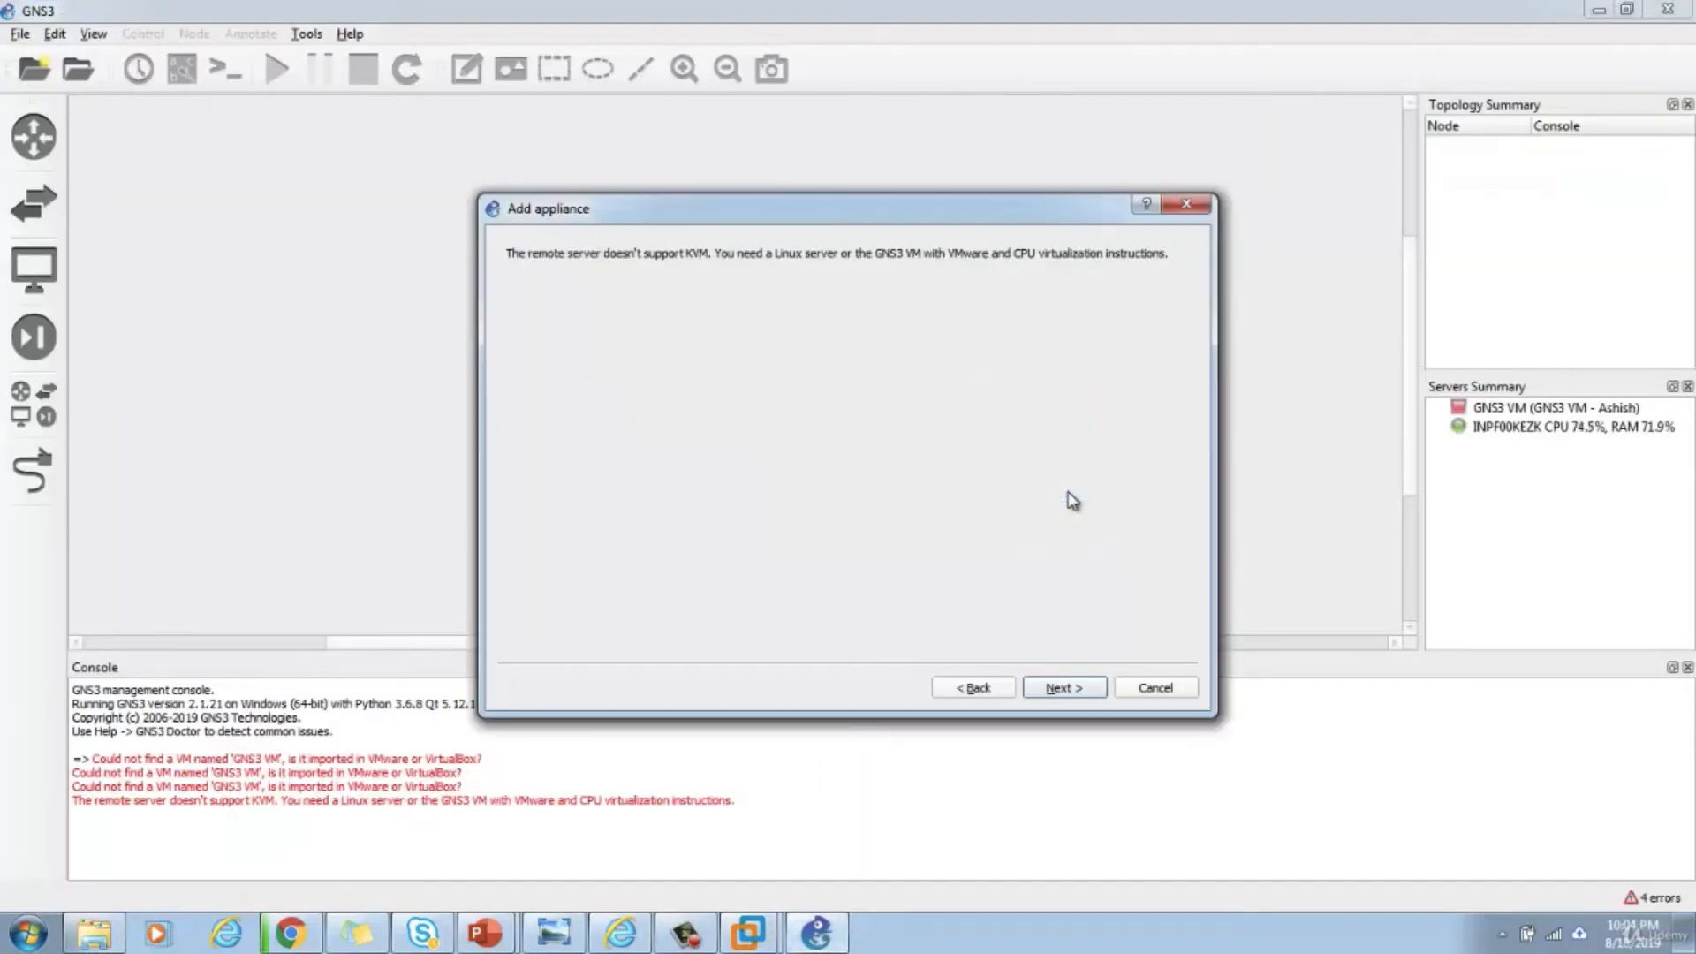
click(1148, 694)
- Start importing cisco-asav.gns3a from the Downloads folder, run it on the GNS3 VM and continue to the required files list
click(19, 34)
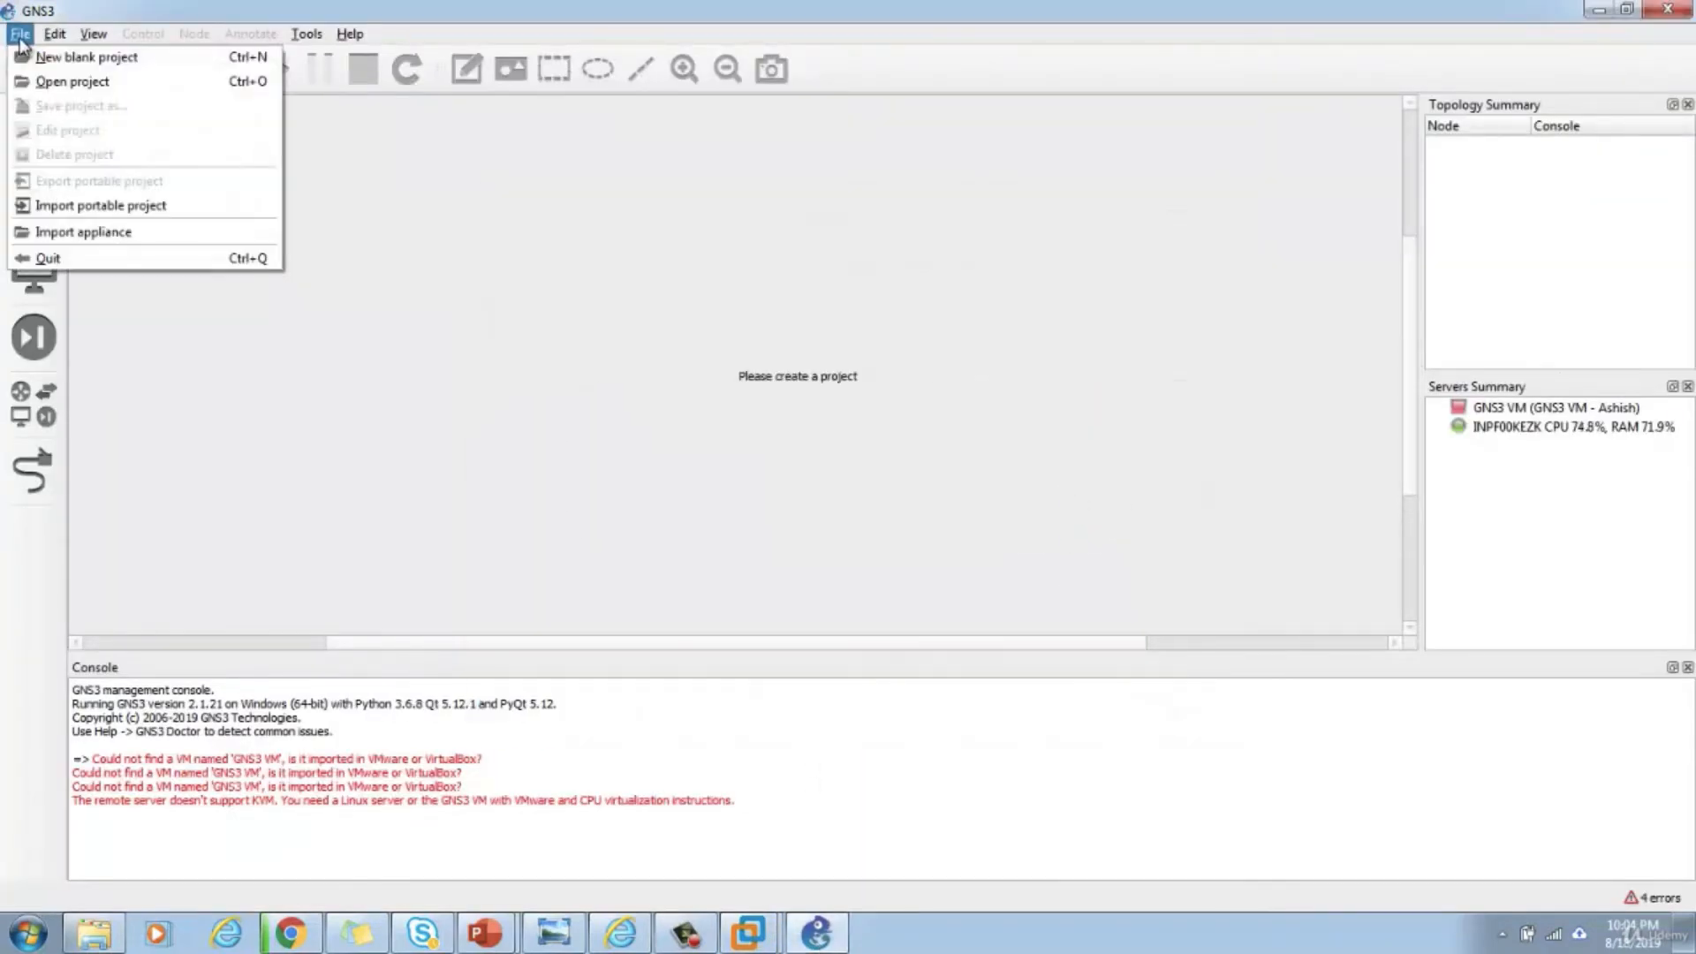
click(64, 229)
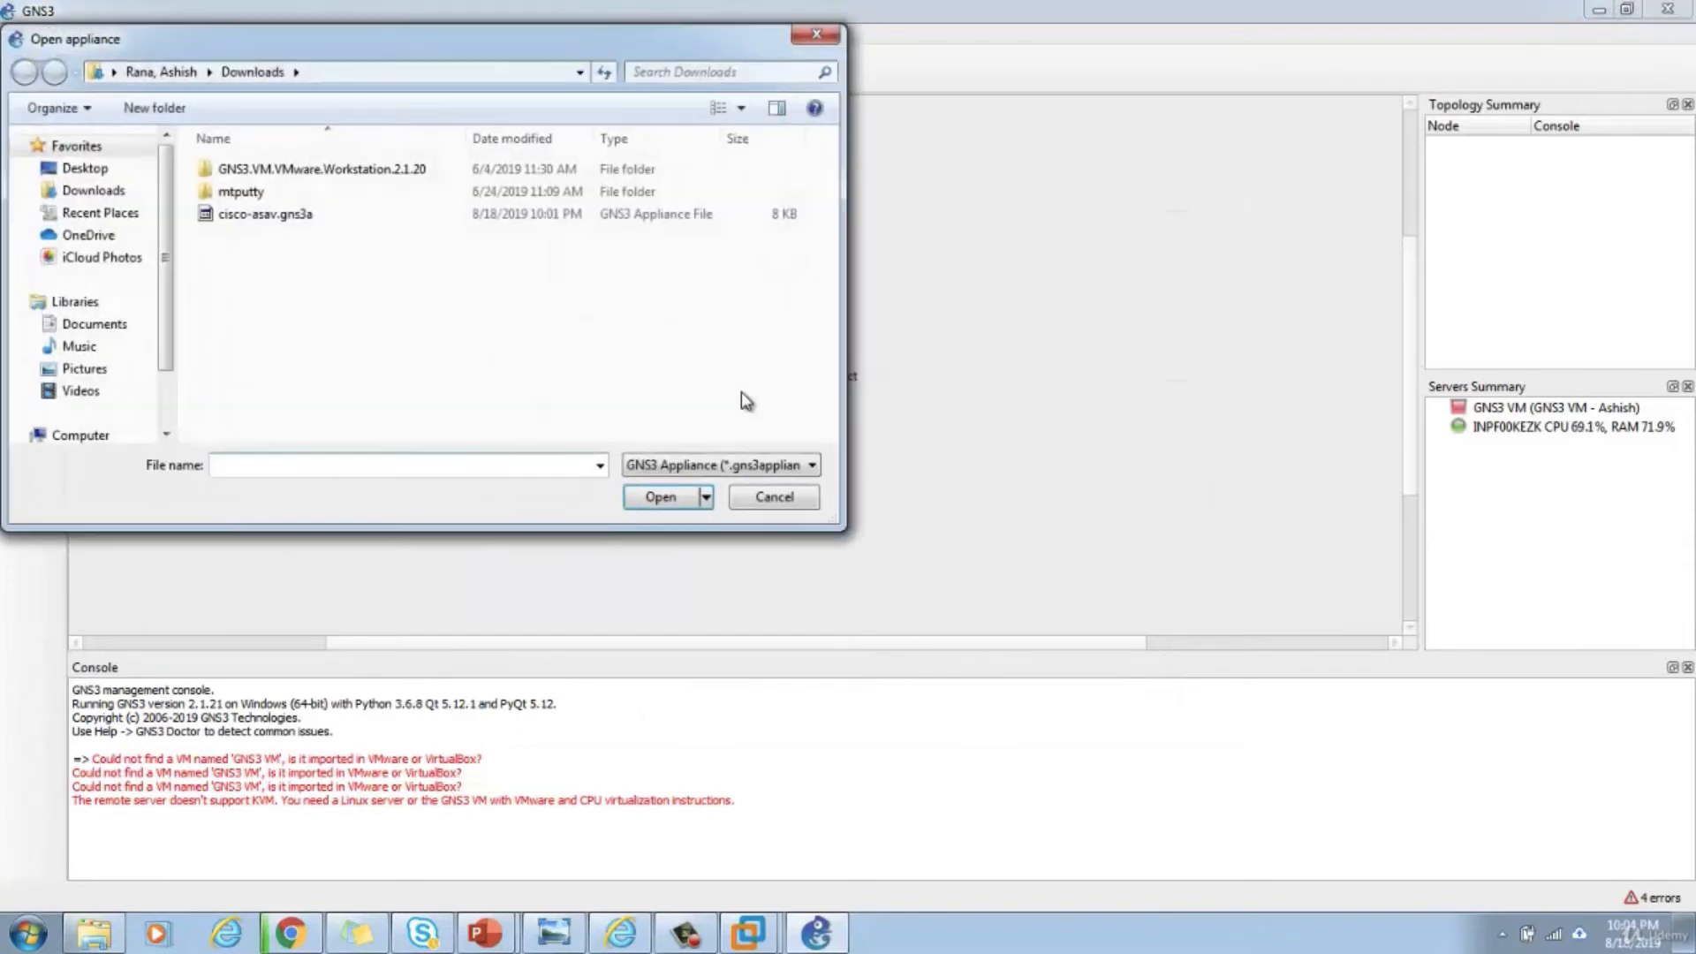
click(236, 214)
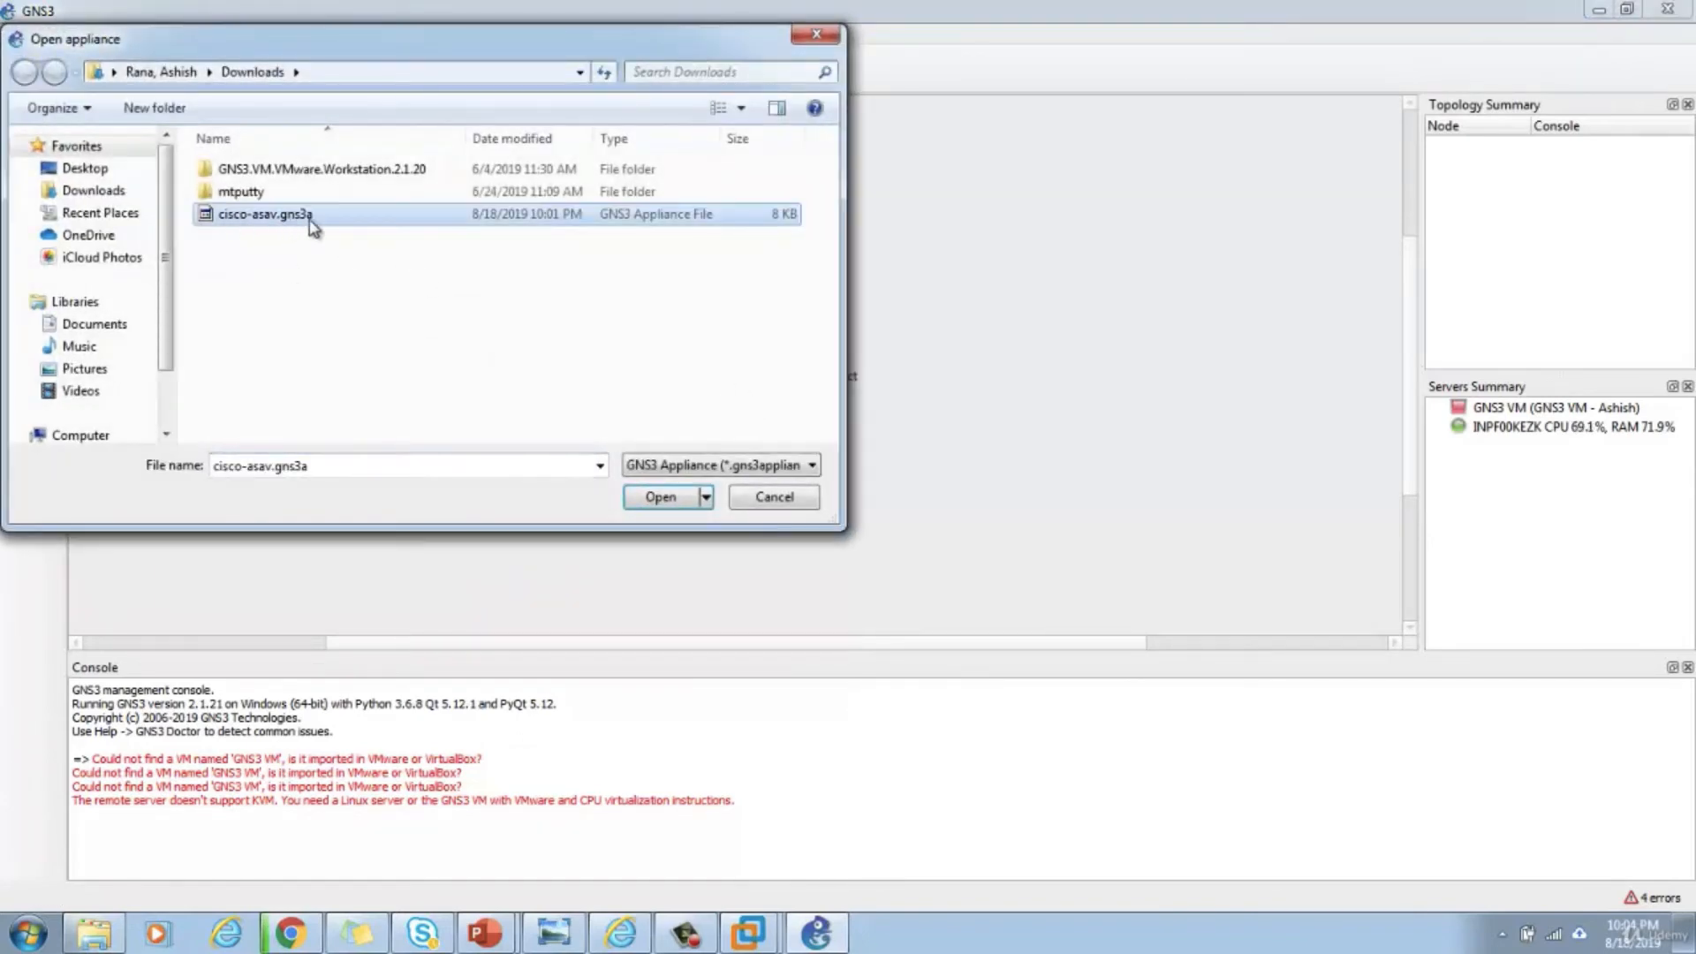
click(653, 499)
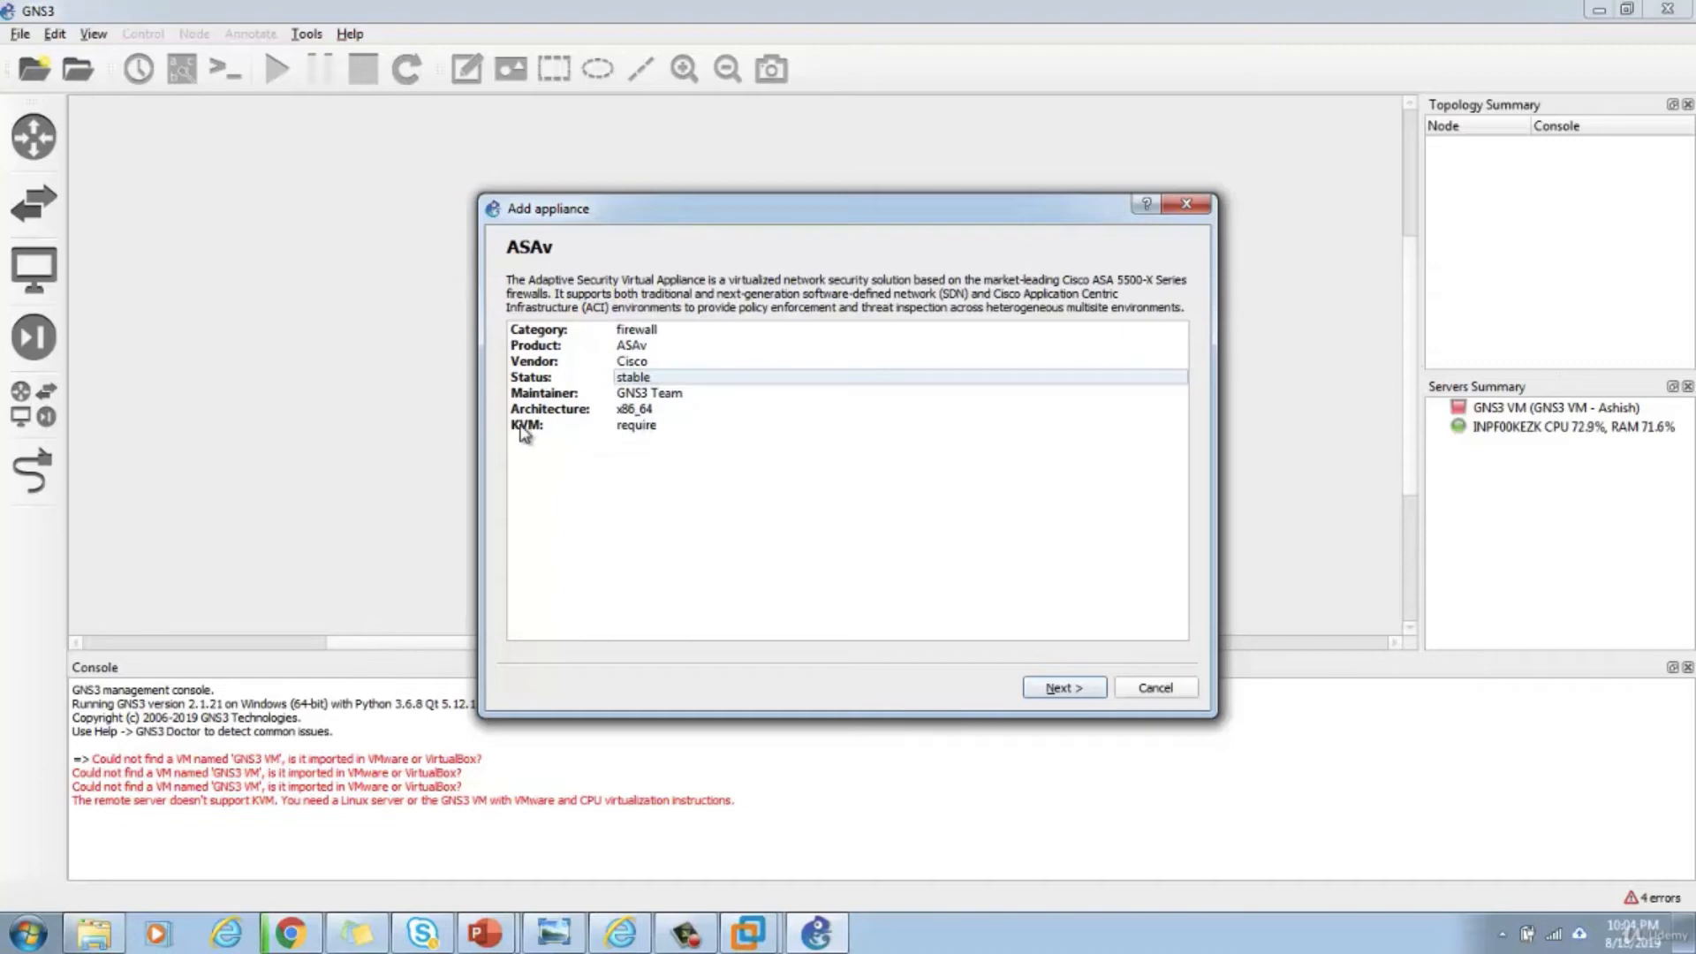
click(1063, 688)
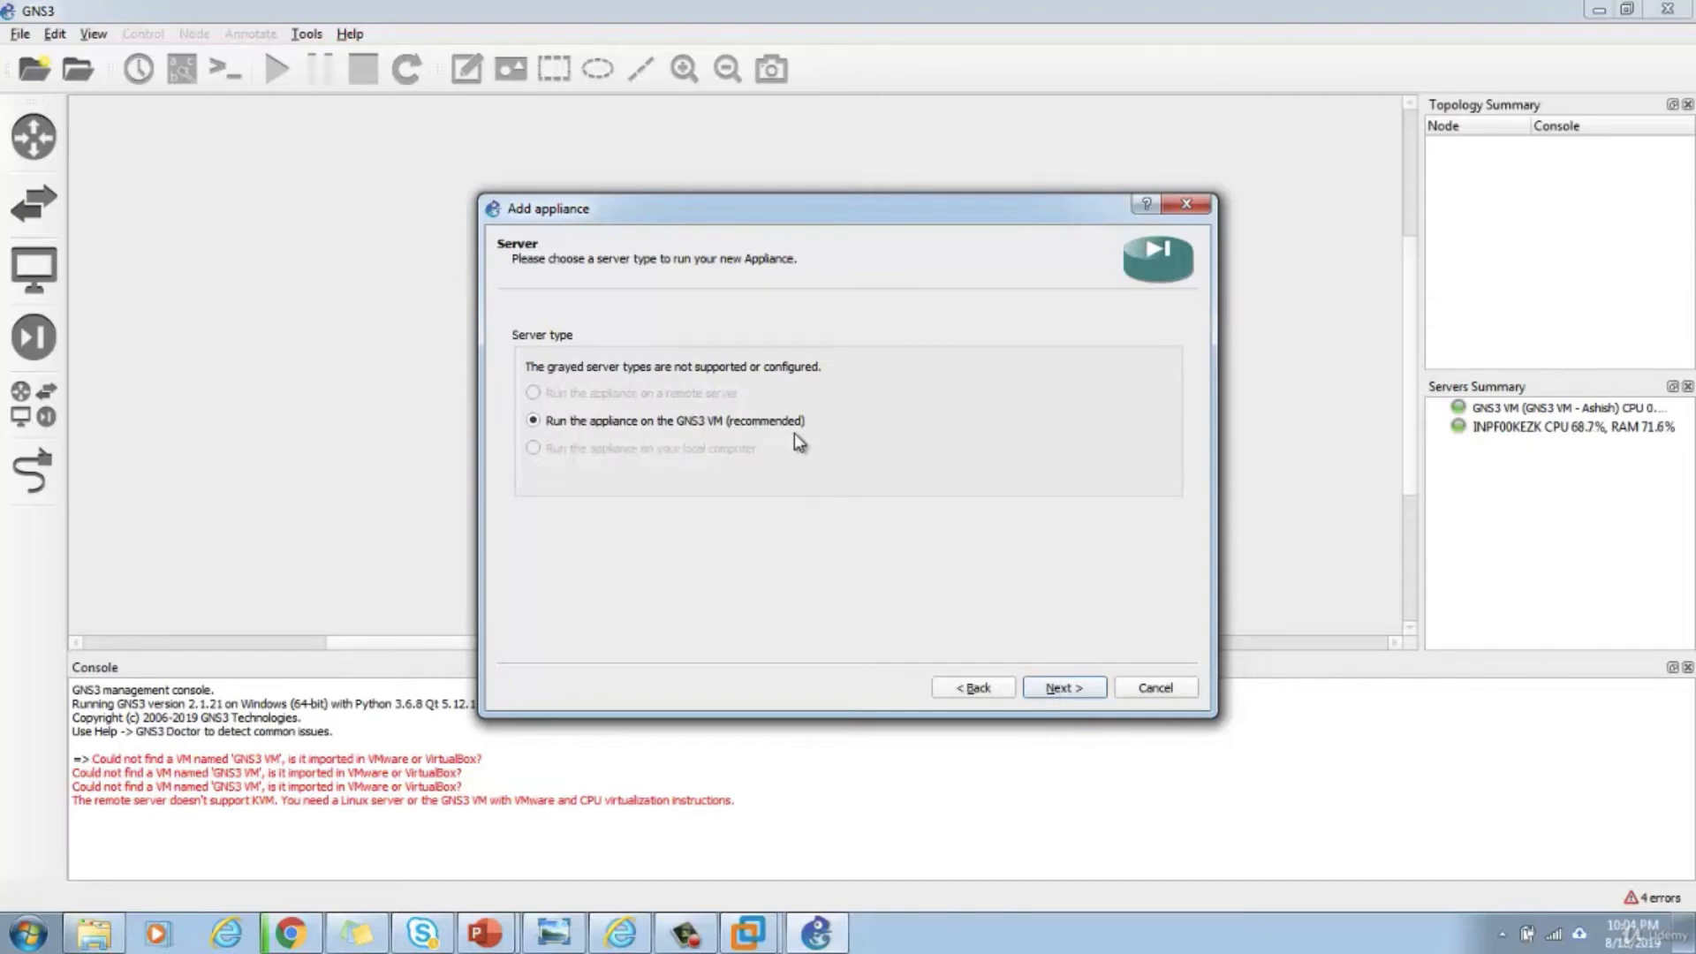
click(1051, 689)
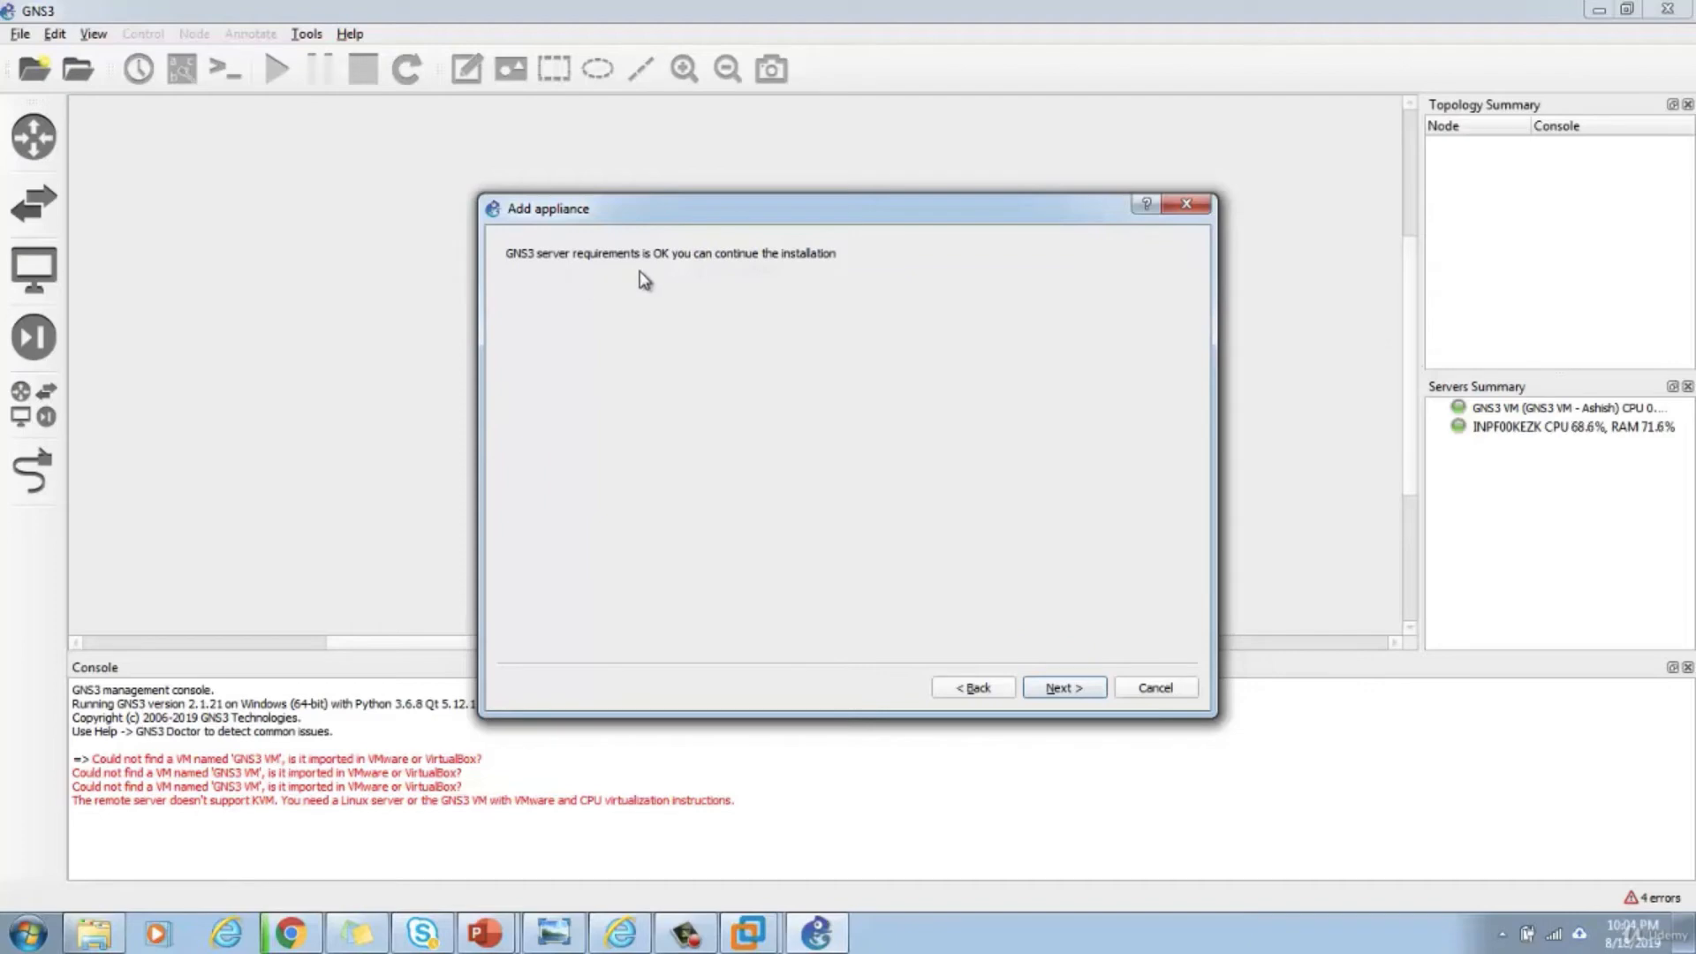
click(1068, 688)
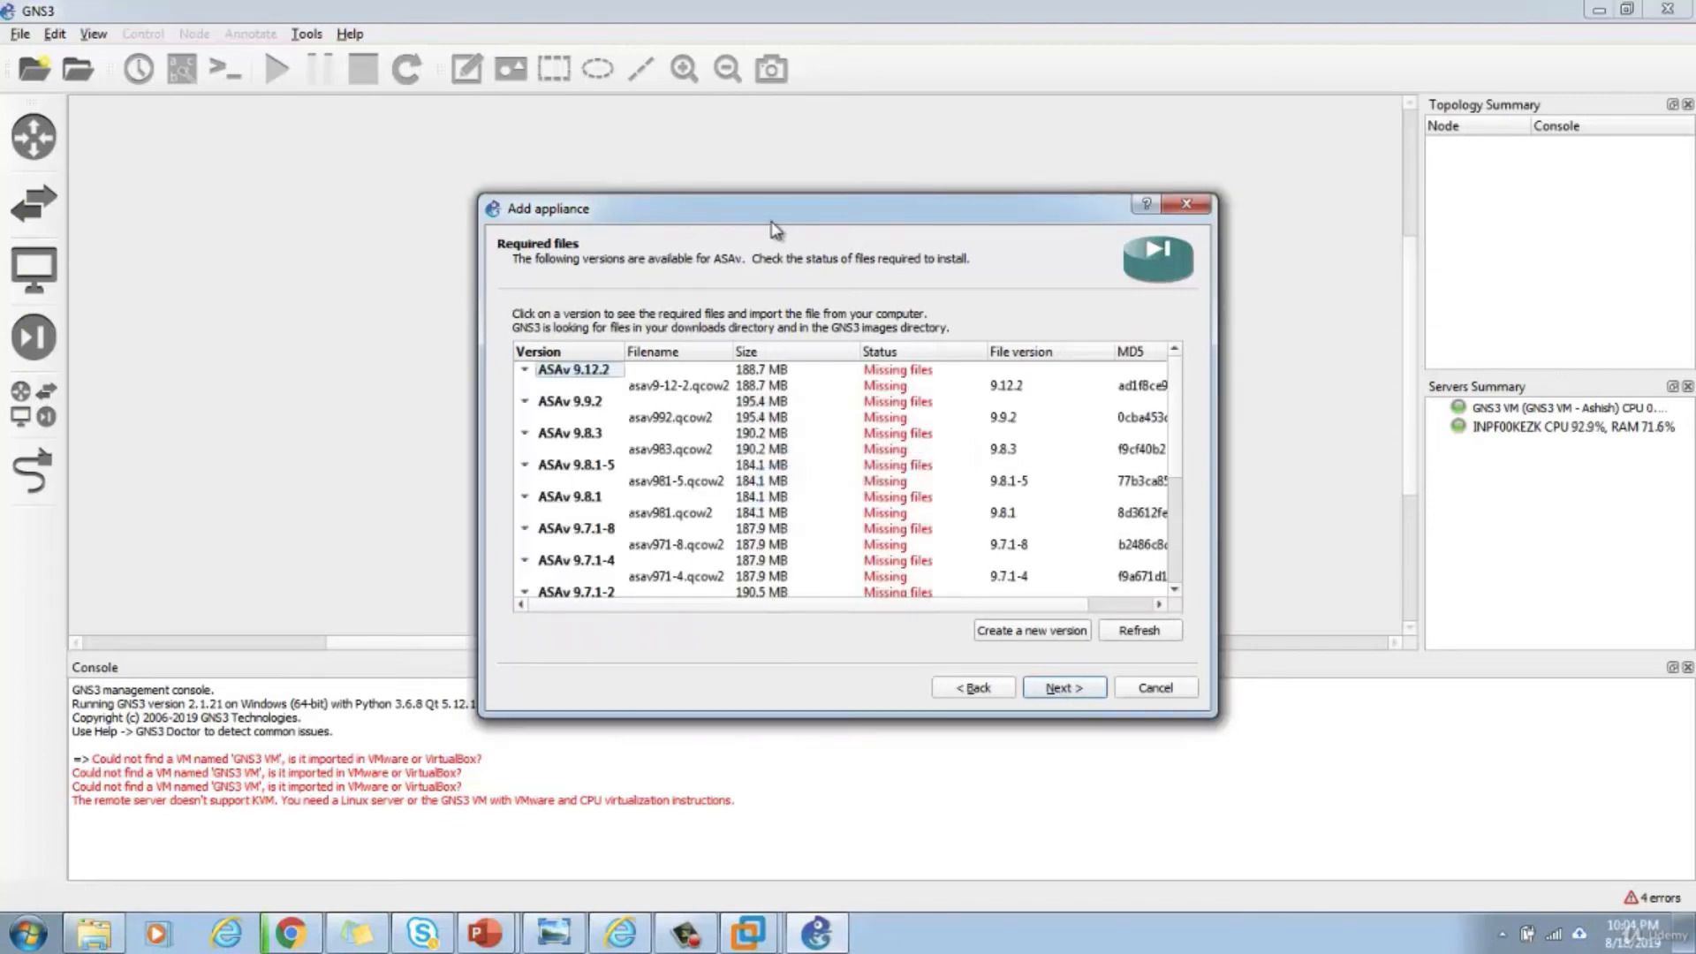
- Examine the ASAv versions required by the wizard and the image files in the ASA Images folder in File Explorer
drag(772, 211, 686, 82)
mouse_move(1088, 294)
mouse_down()
mouse_move(1100, 445)
mouse_move(1105, 309)
mouse_up()
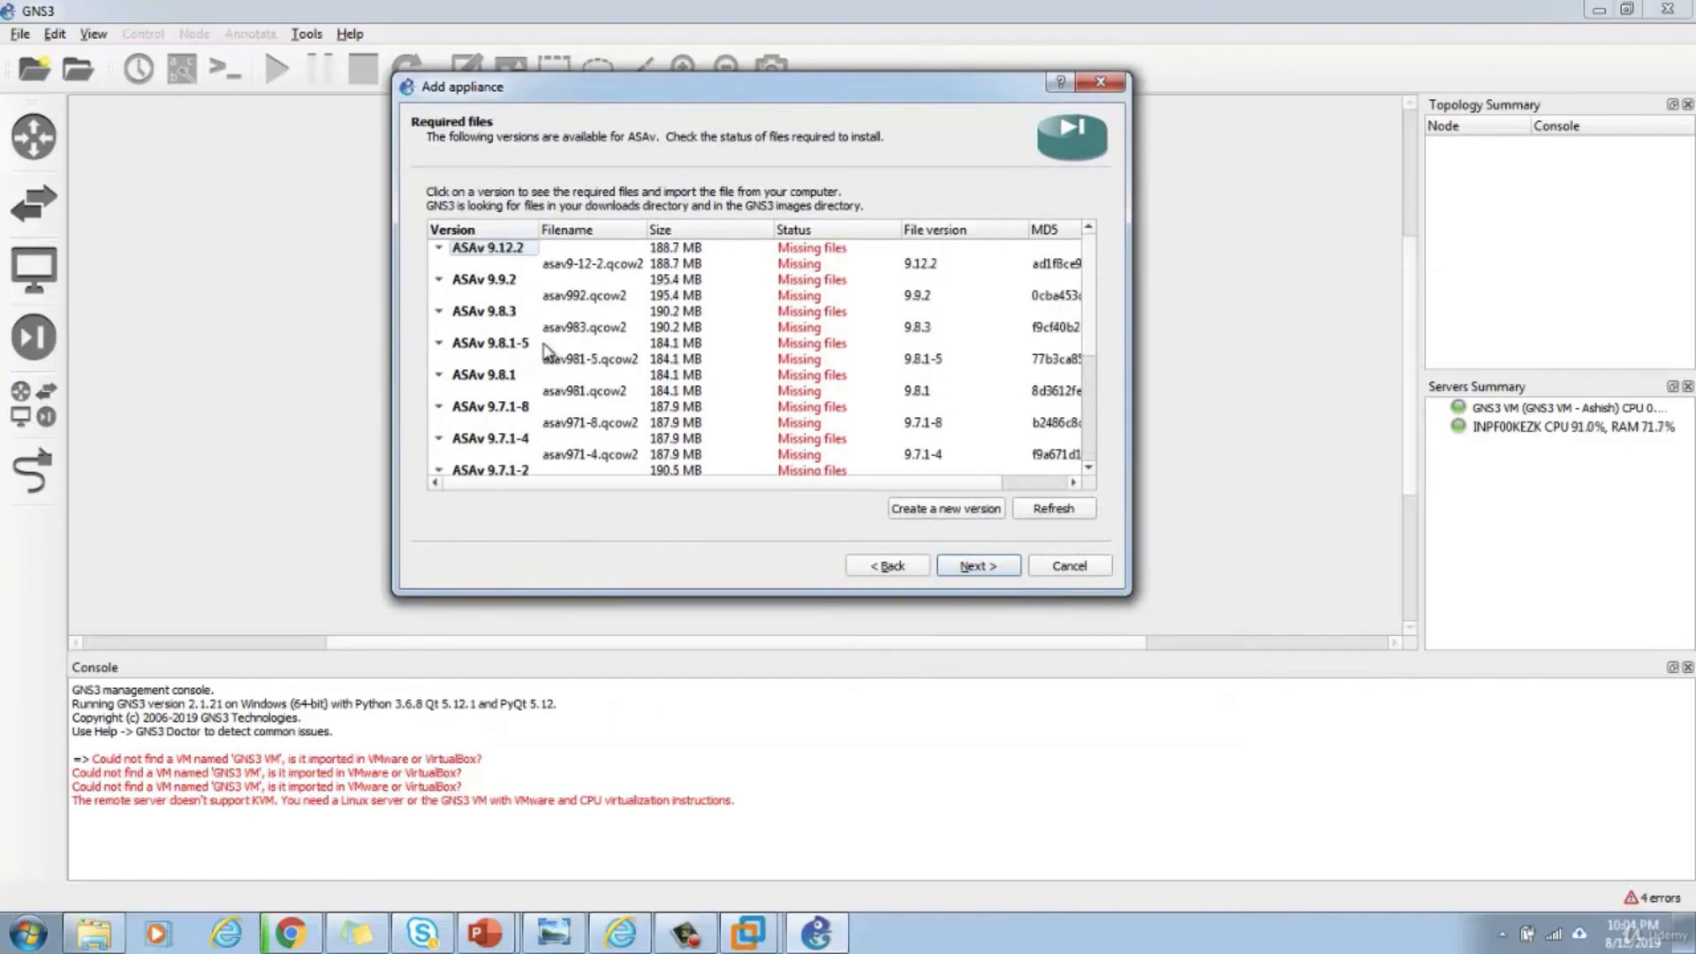
scroll(548, 354, down, 4)
click(94, 933)
double_click(253, 163)
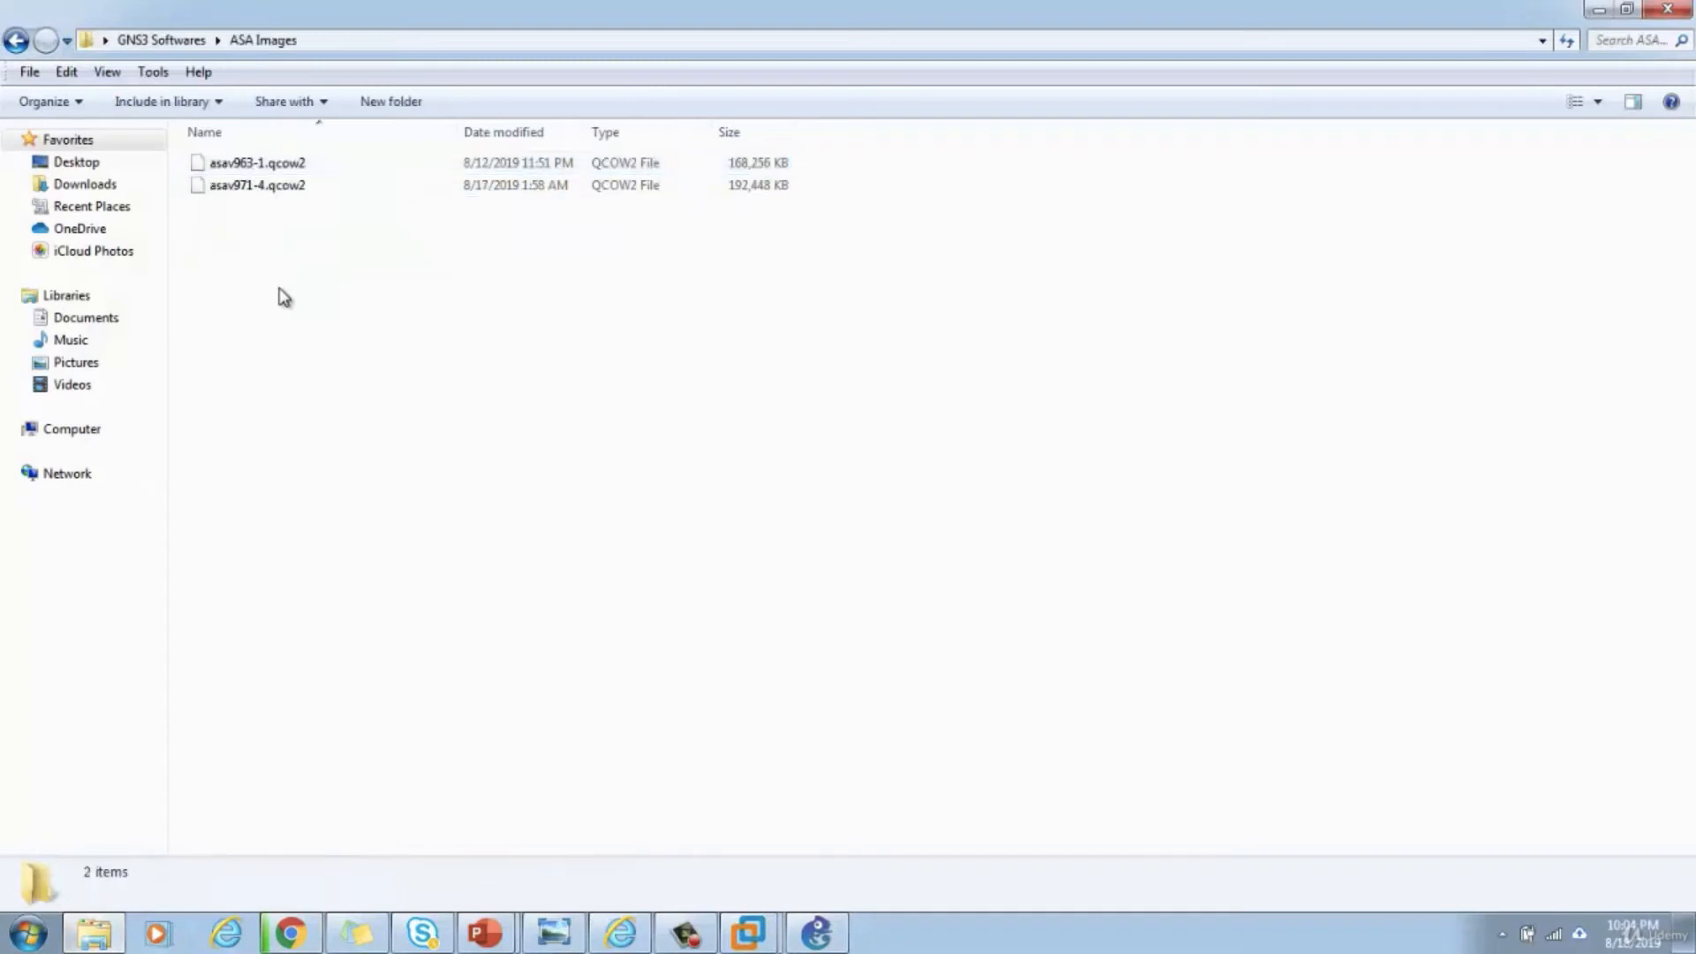
click(238, 189)
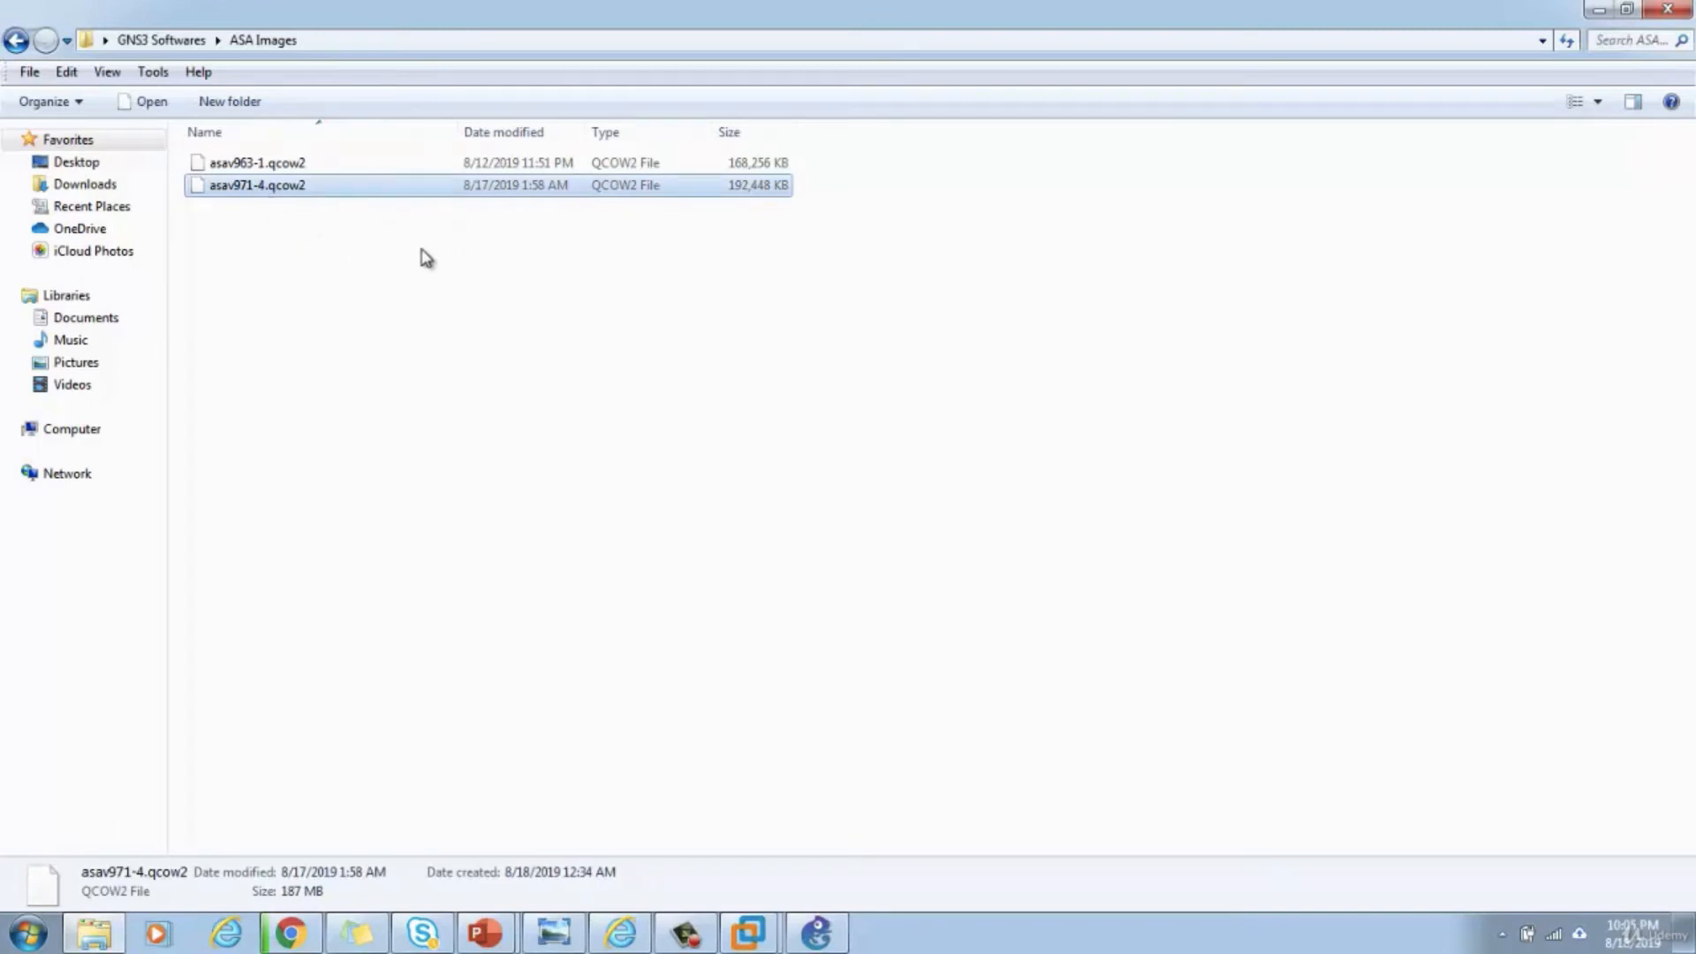
click(396, 340)
click(270, 165)
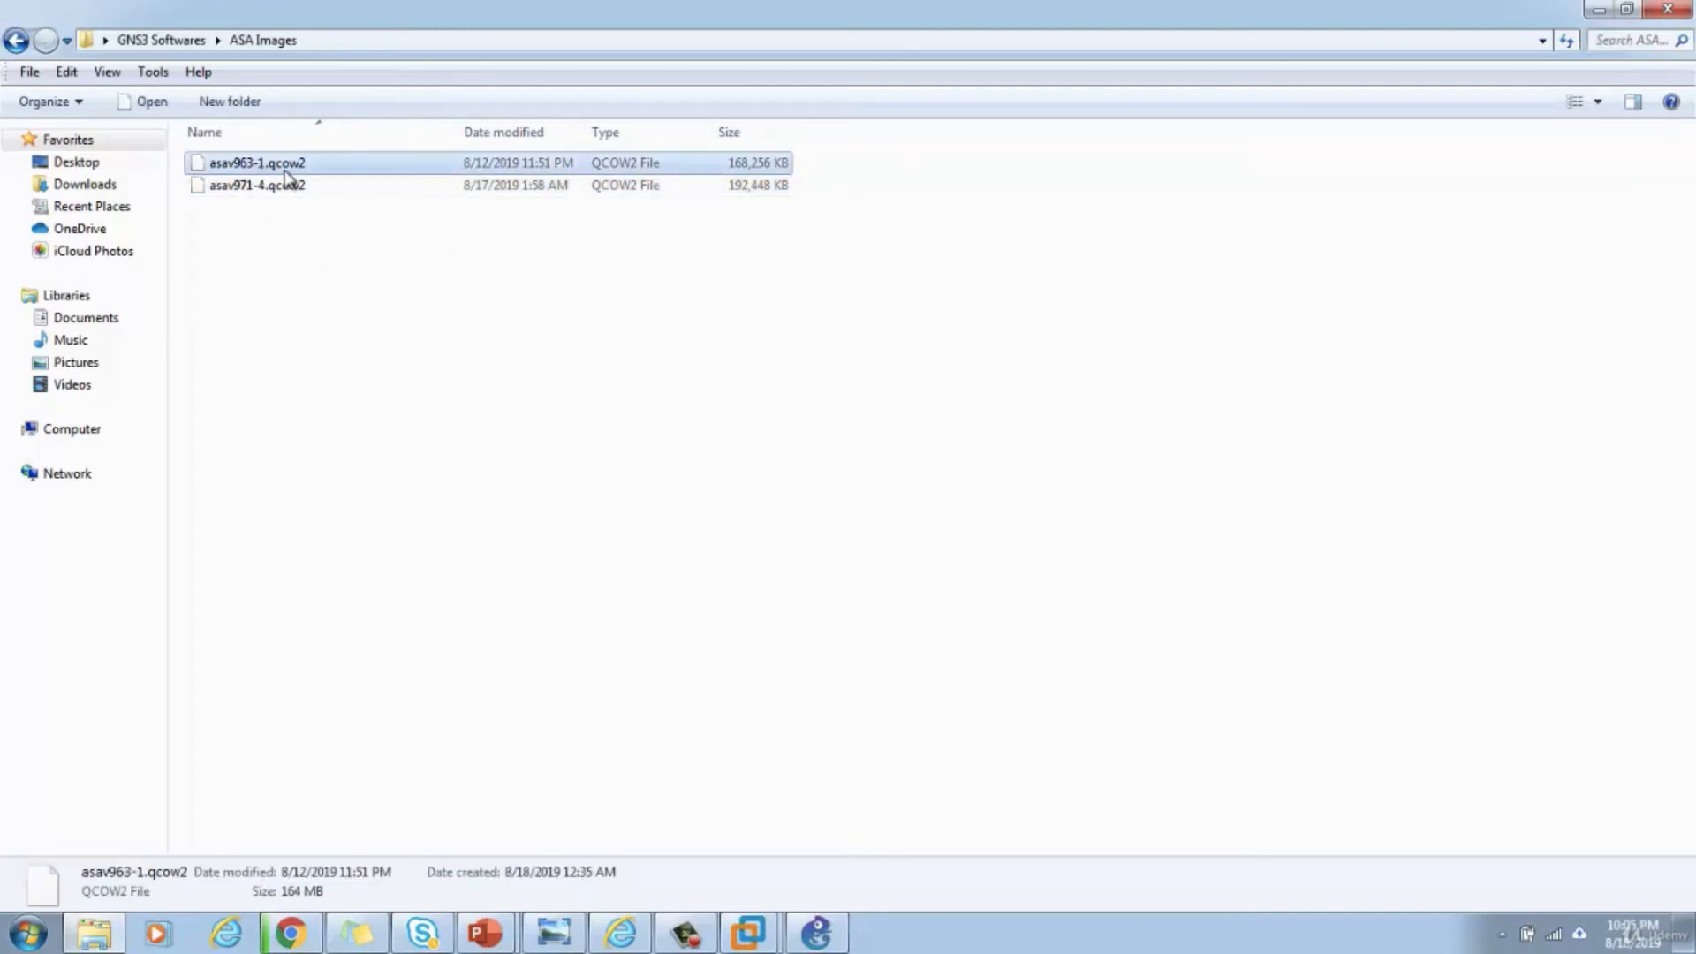
click(331, 342)
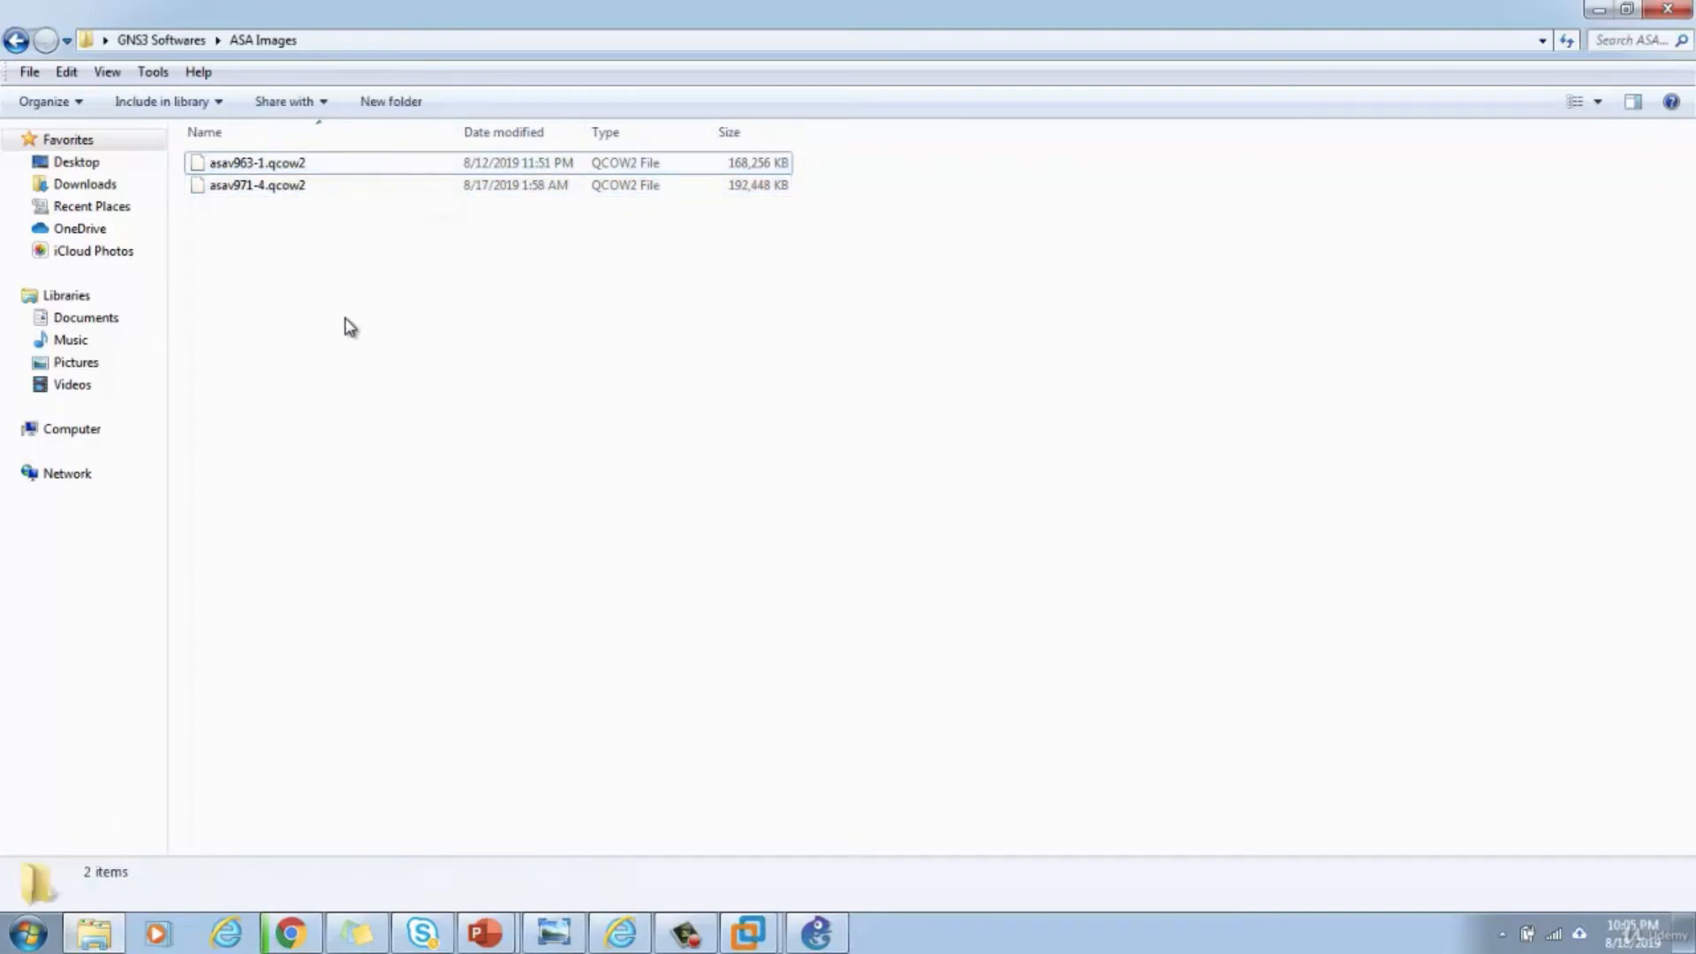
- Return to the GNS3 wizard and compare its 9.7.1 file entries with the image names in the ASA Images folder
key(alt+Tab)
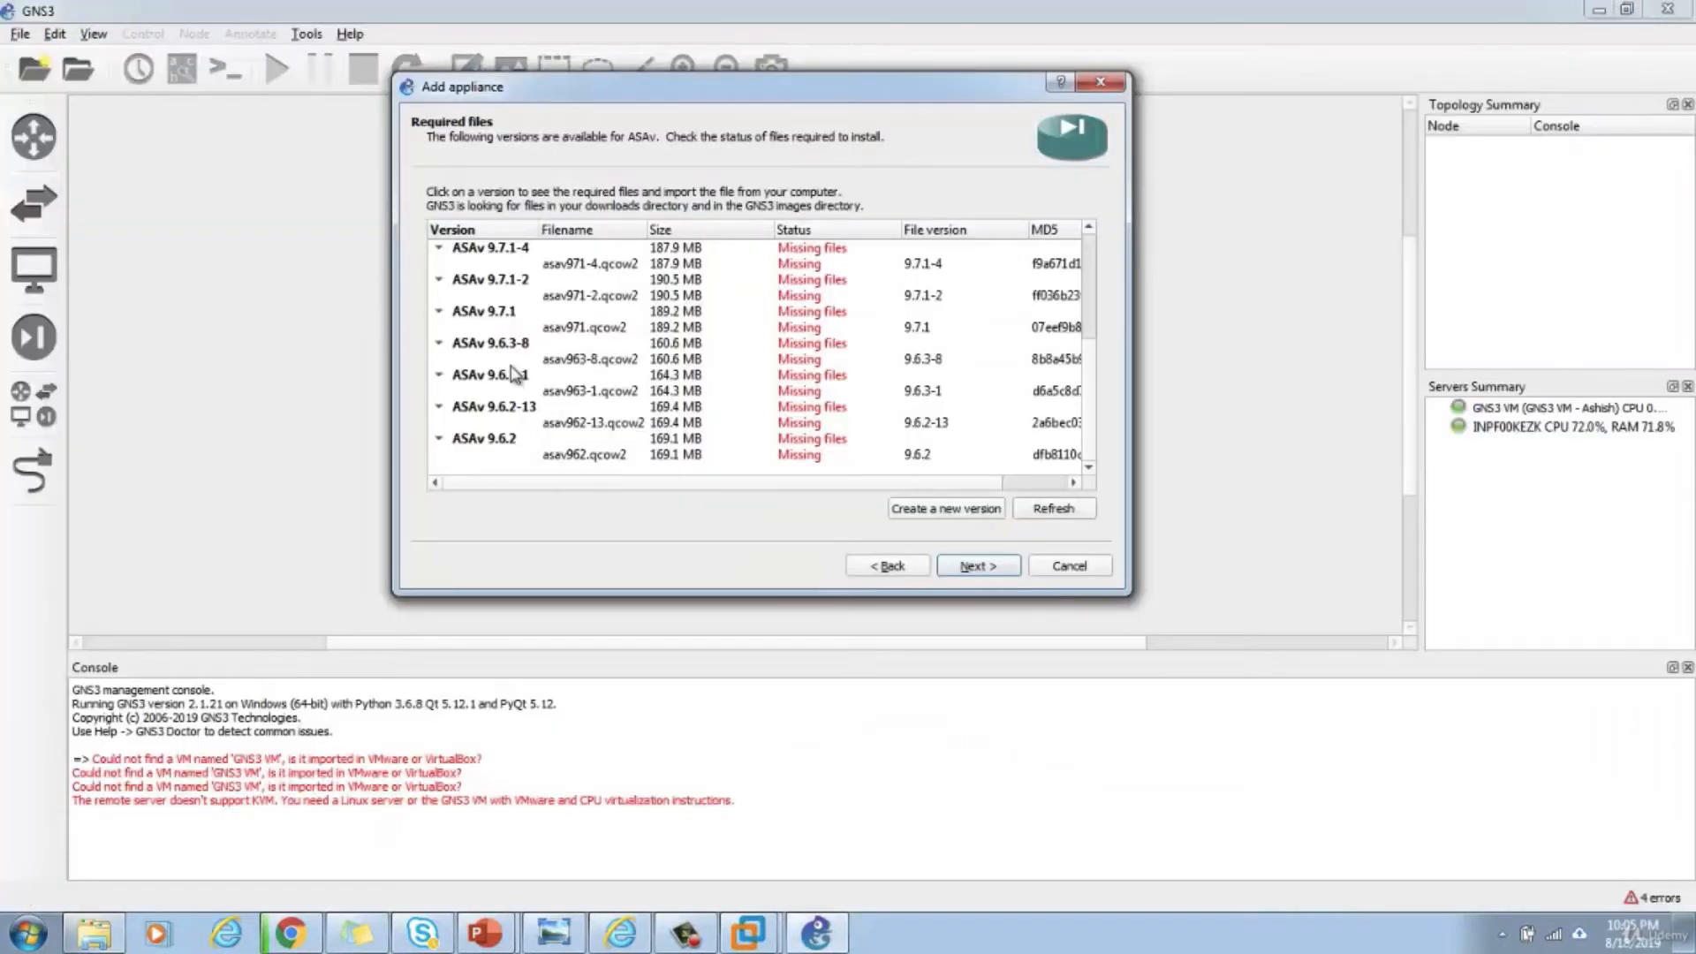
click(438, 312)
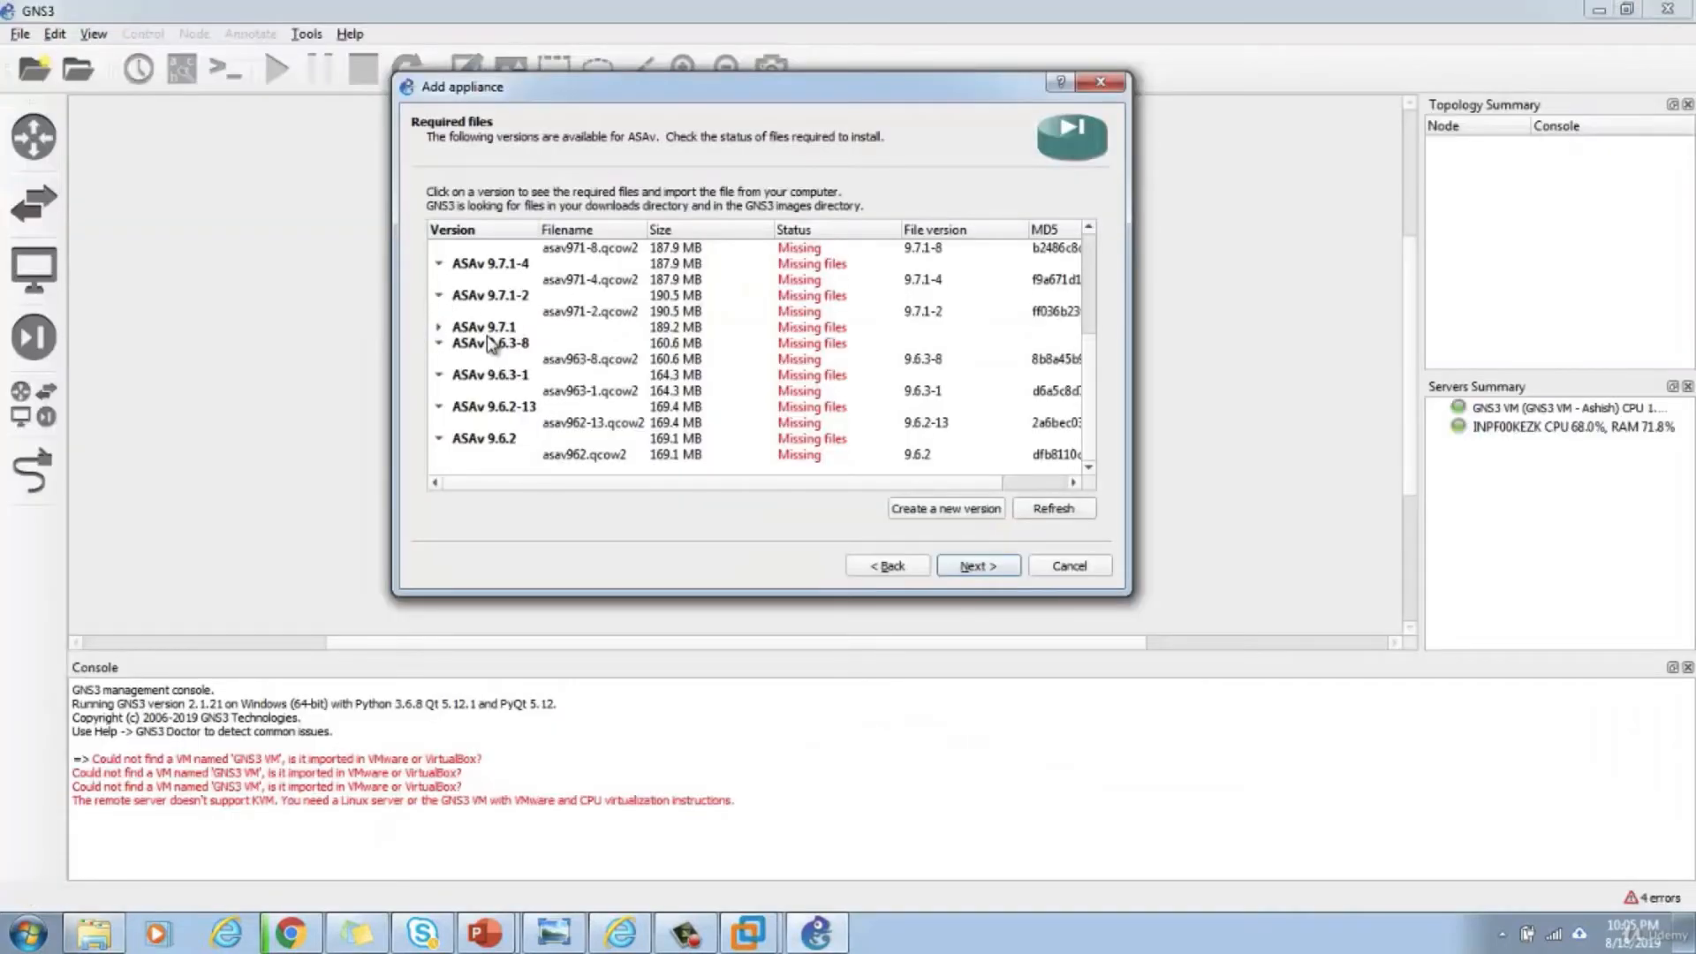
click(437, 328)
click(570, 347)
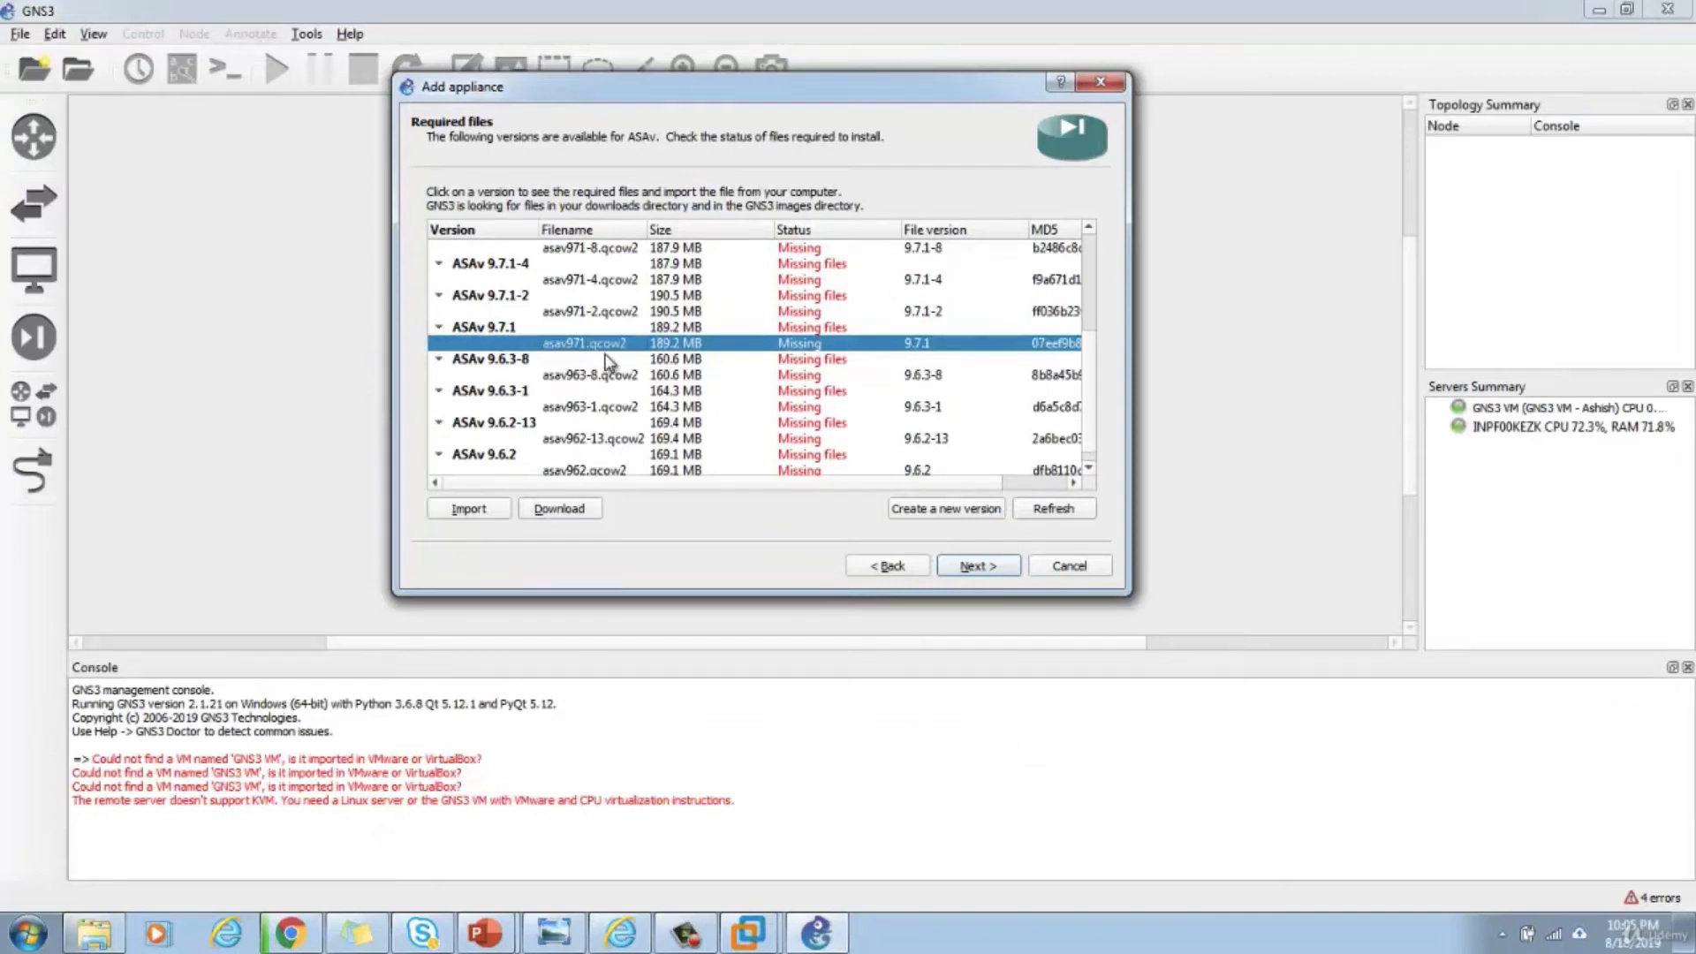
click(93, 933)
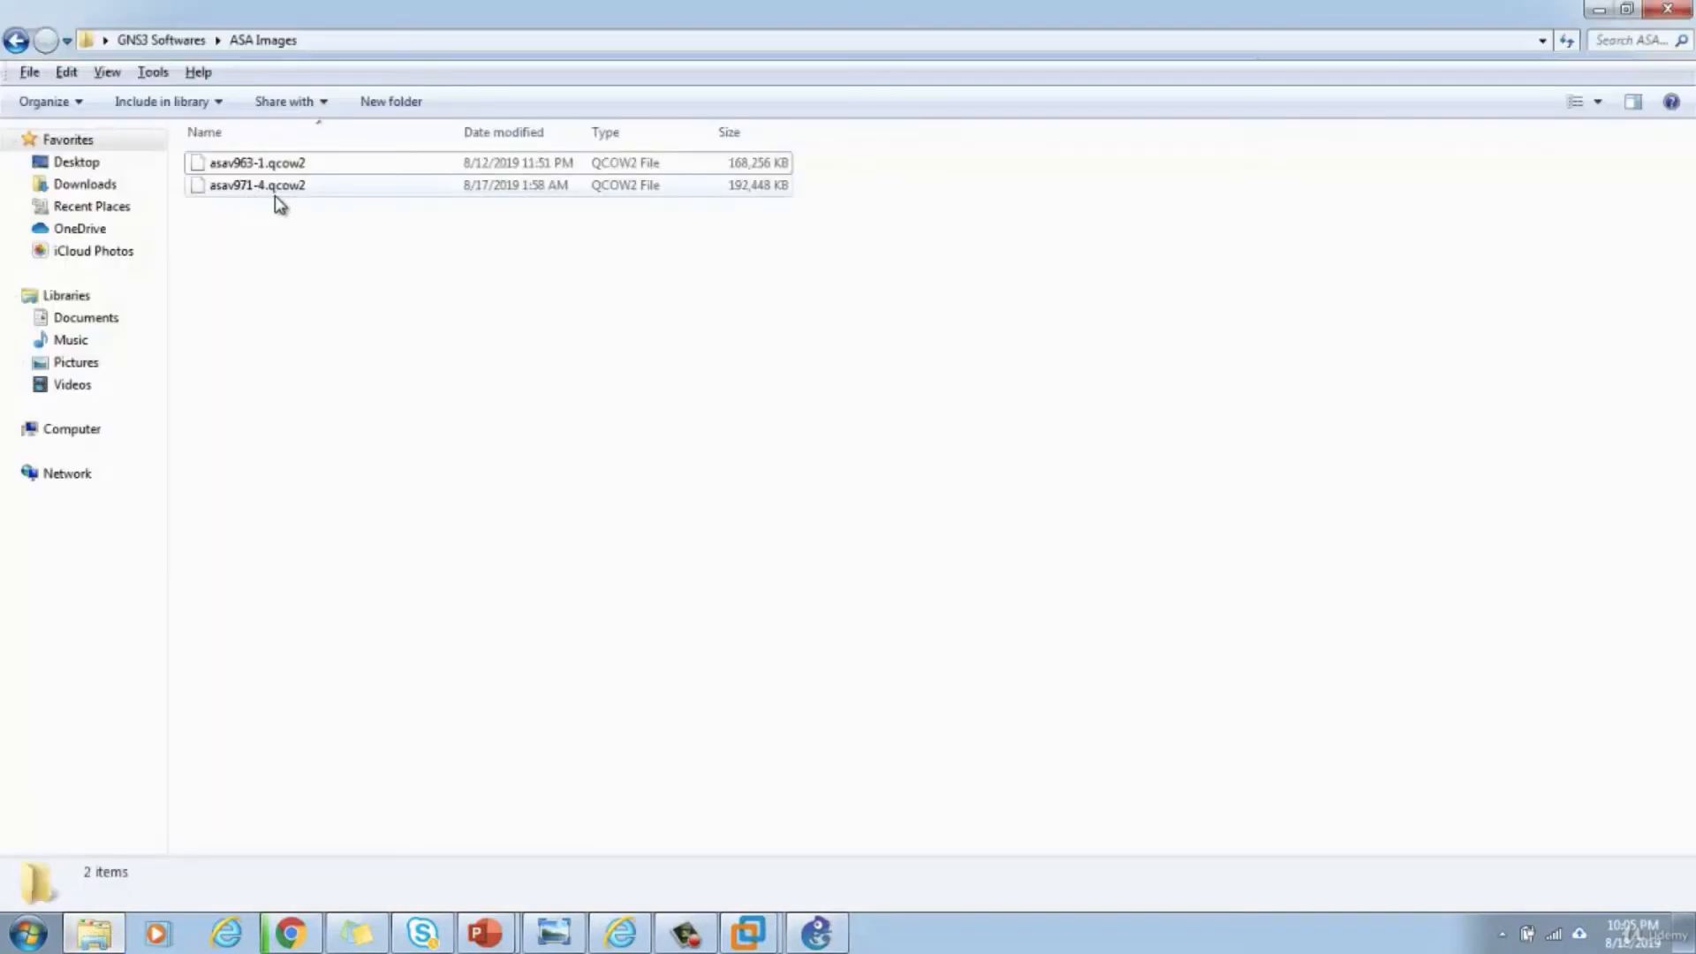
key(alt+Tab)
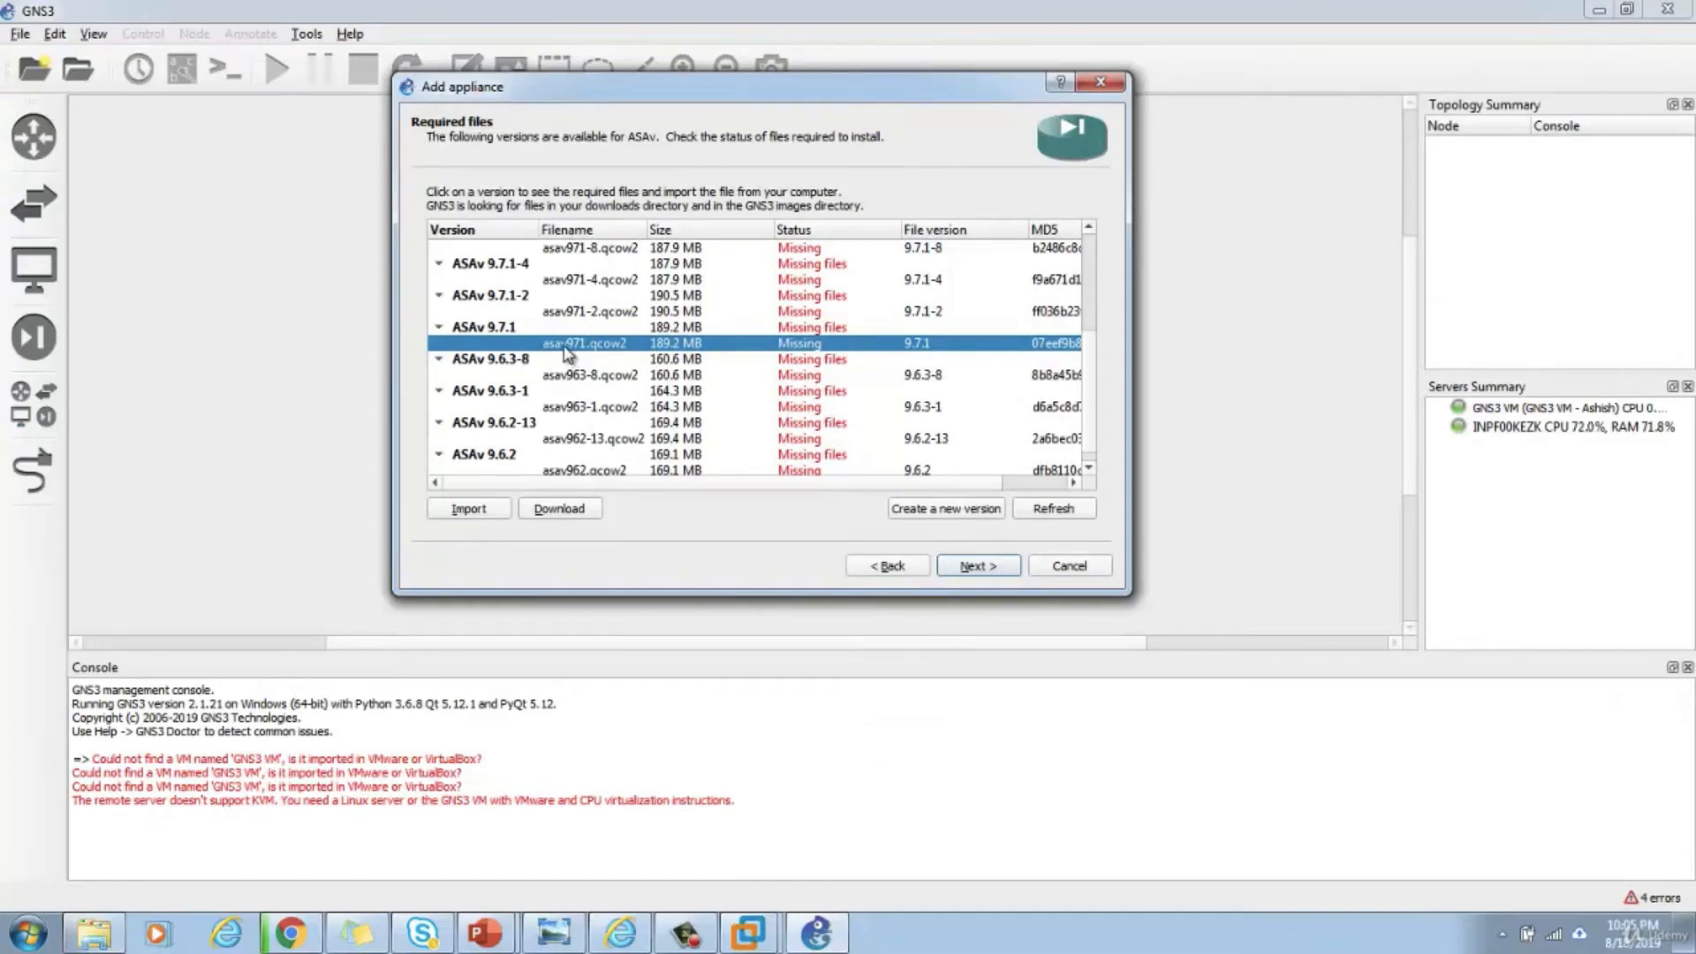
- Import asav971-4.qcow2 for ASAv 9.7.1-4 from the desktop's GNS3 Softwares > ASA Images folder and expand that version's entry
click(572, 281)
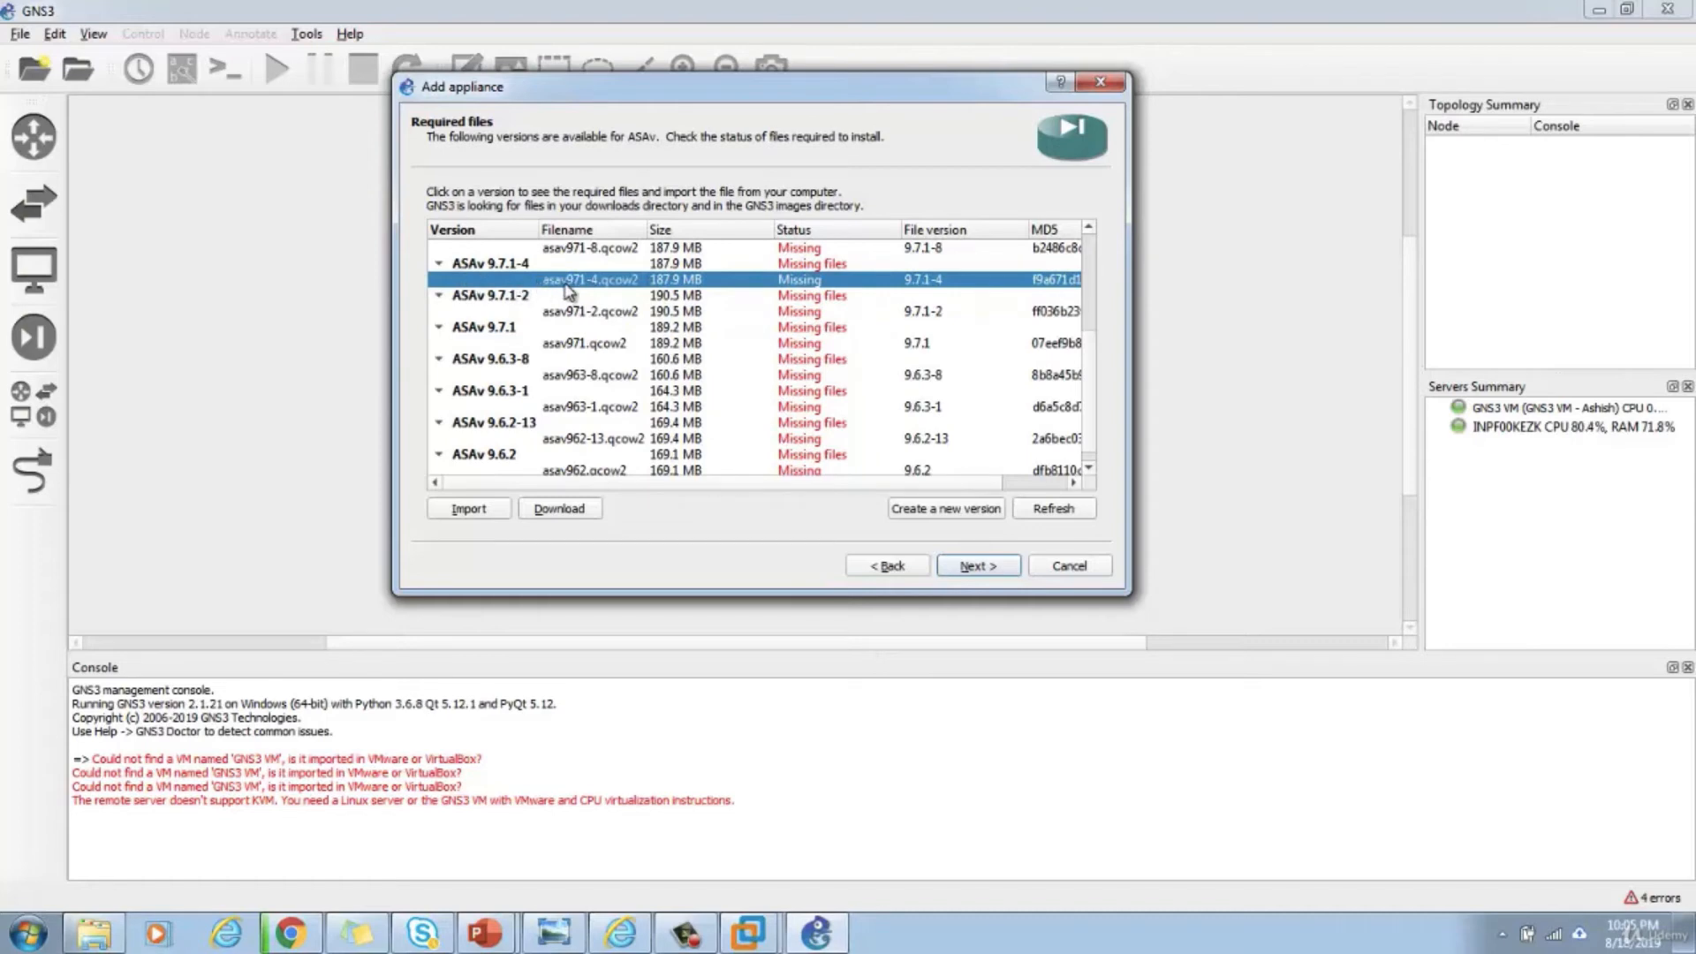
click(468, 509)
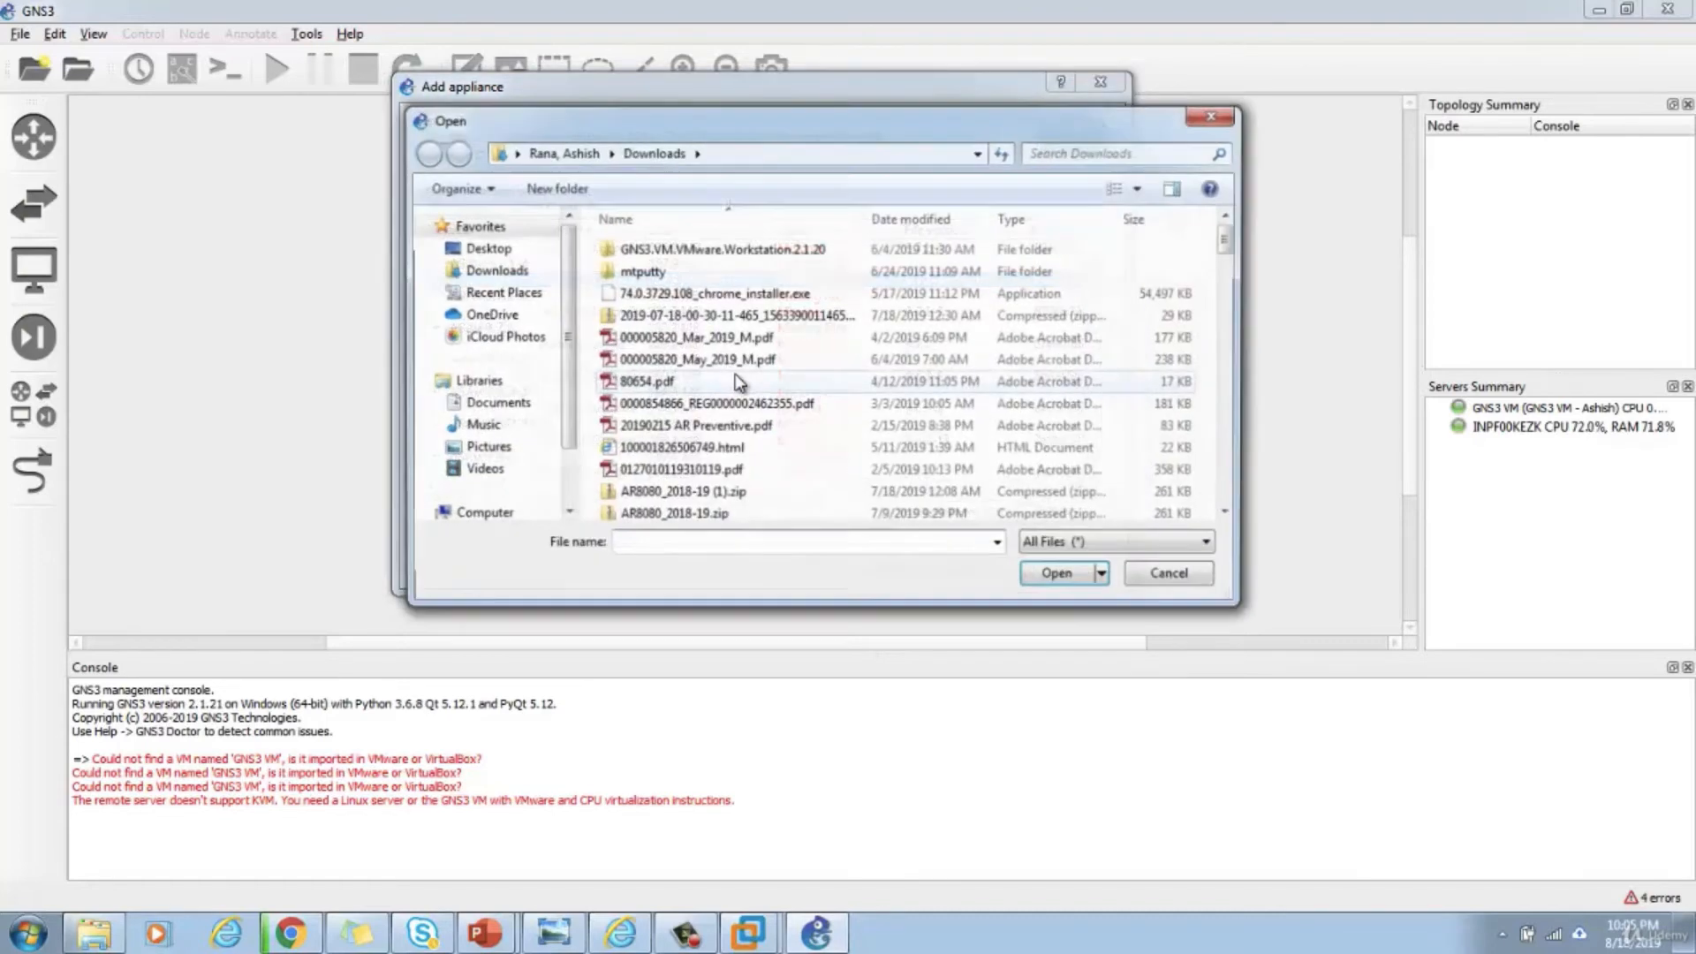
click(484, 247)
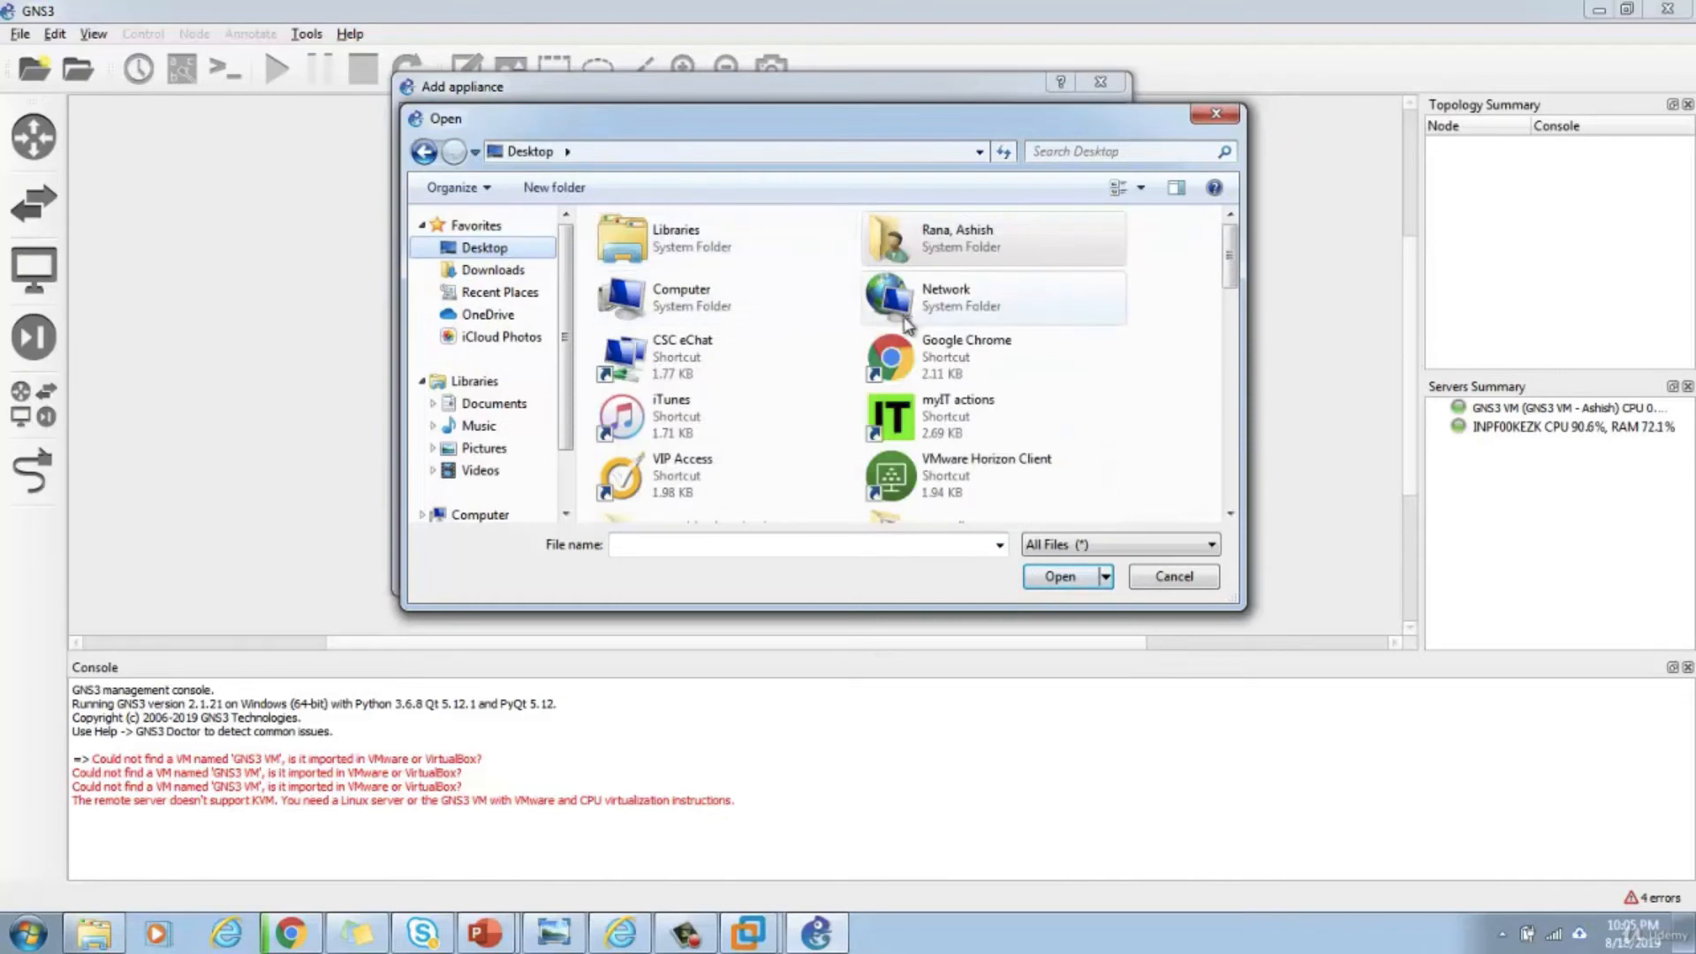
click(946, 348)
key(a)
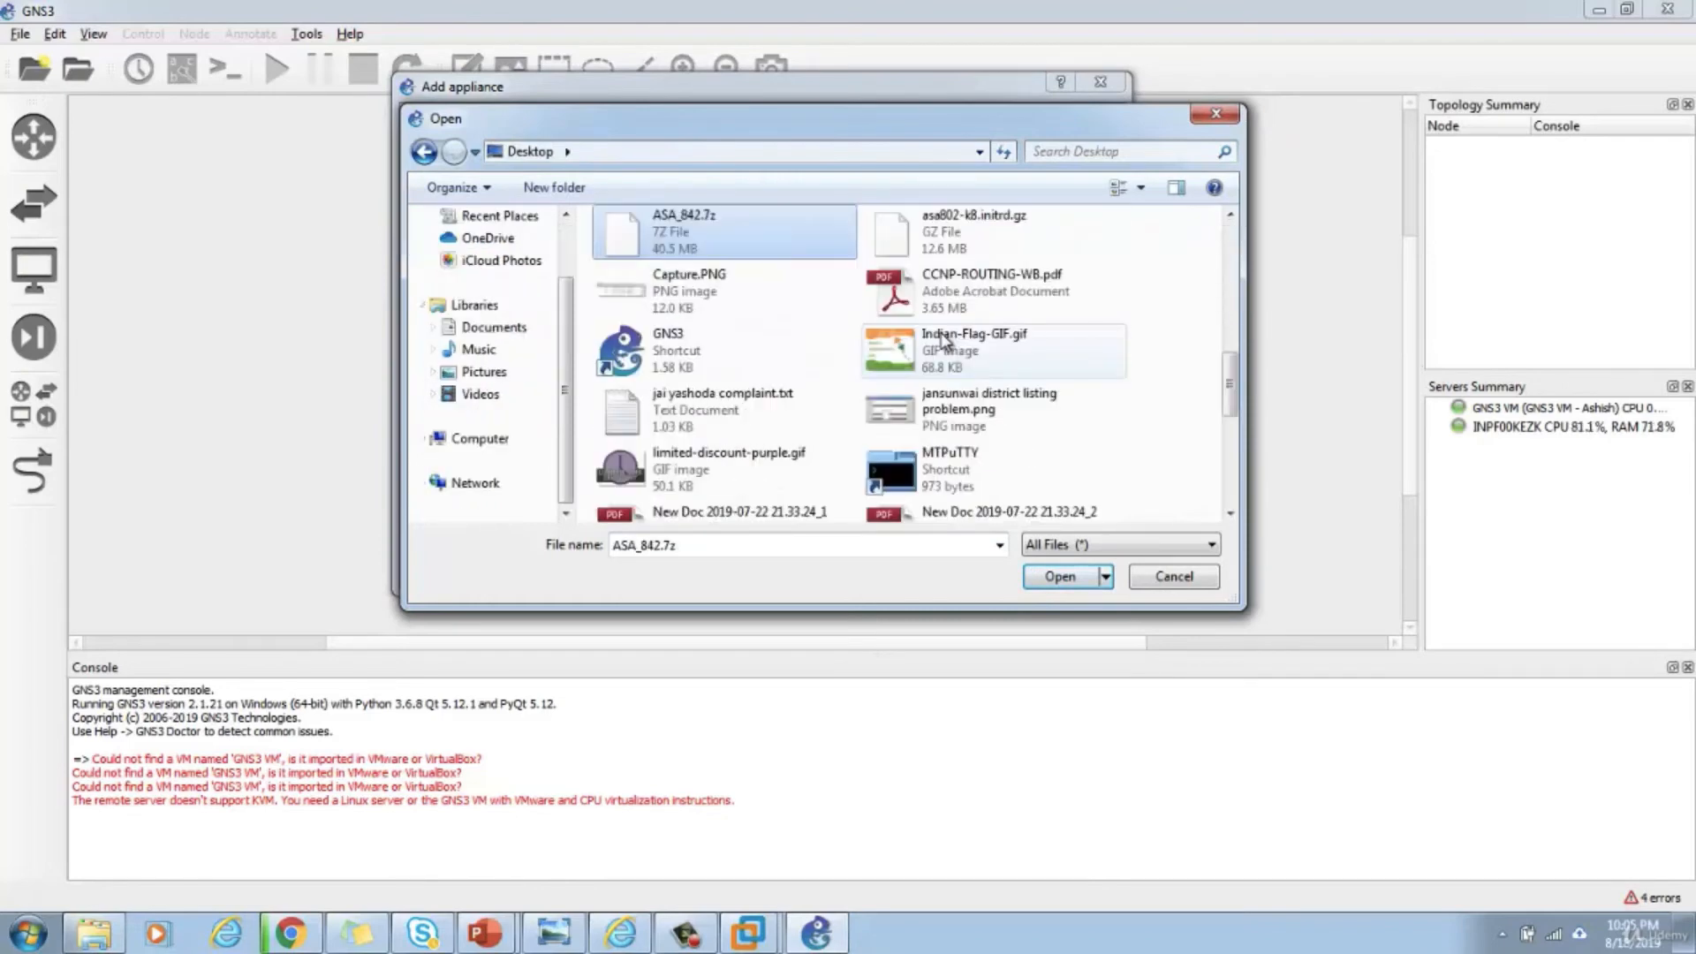
key(g)
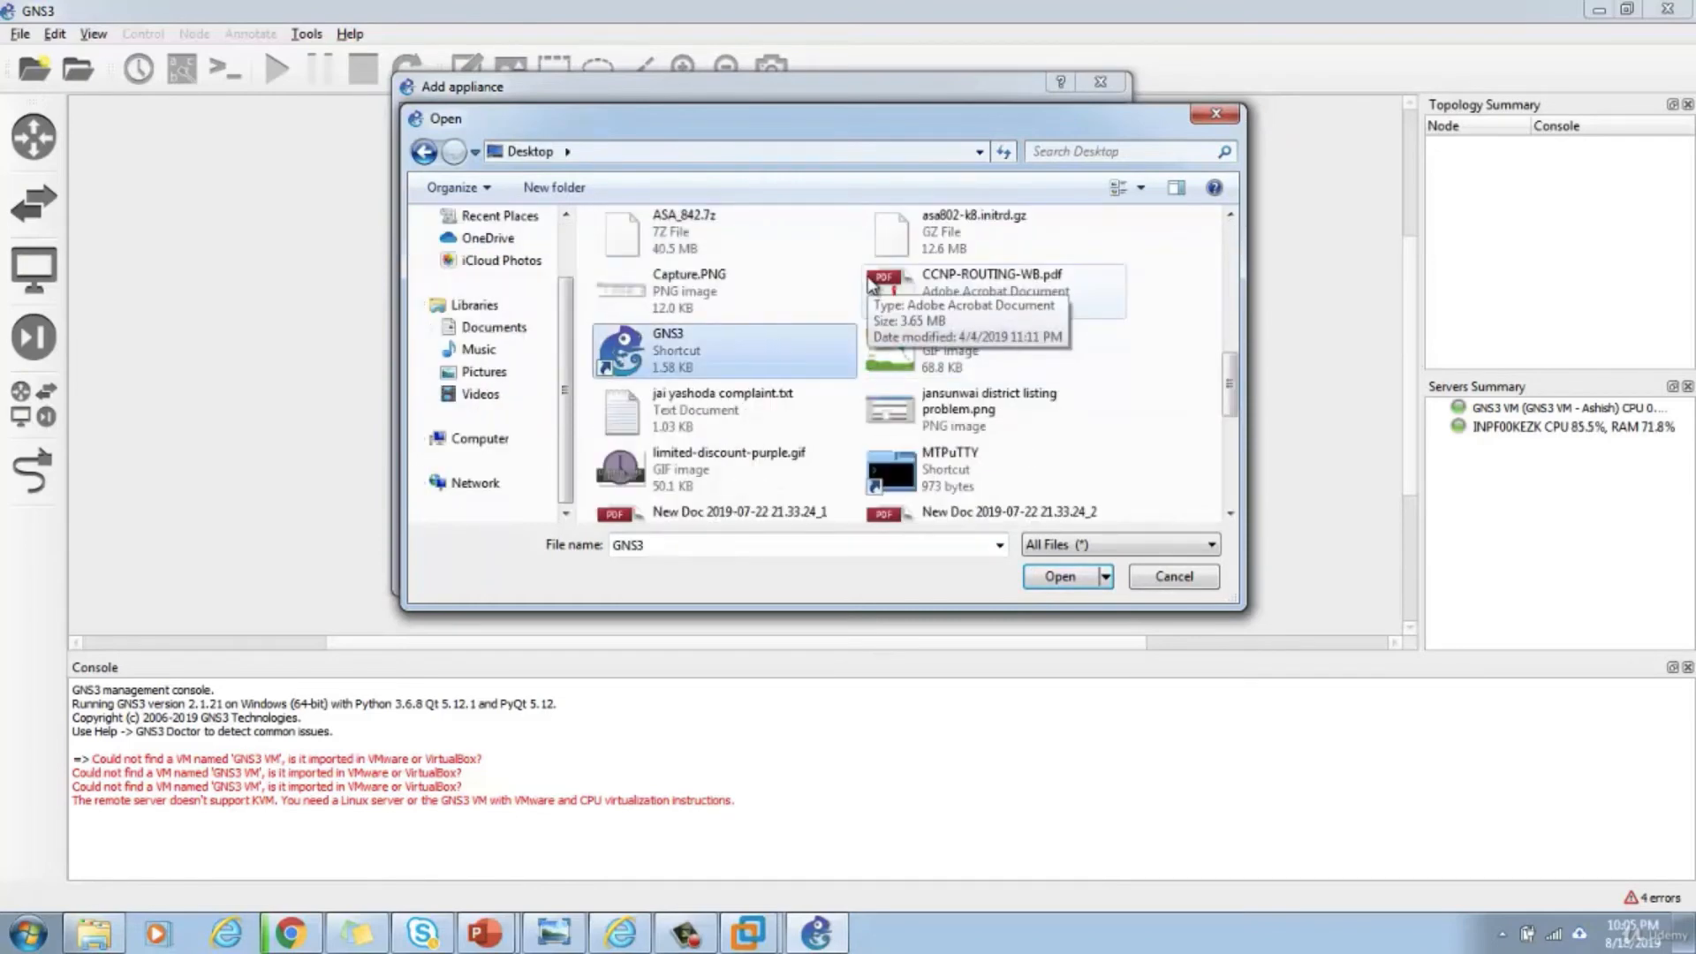
key(g)
key(g)
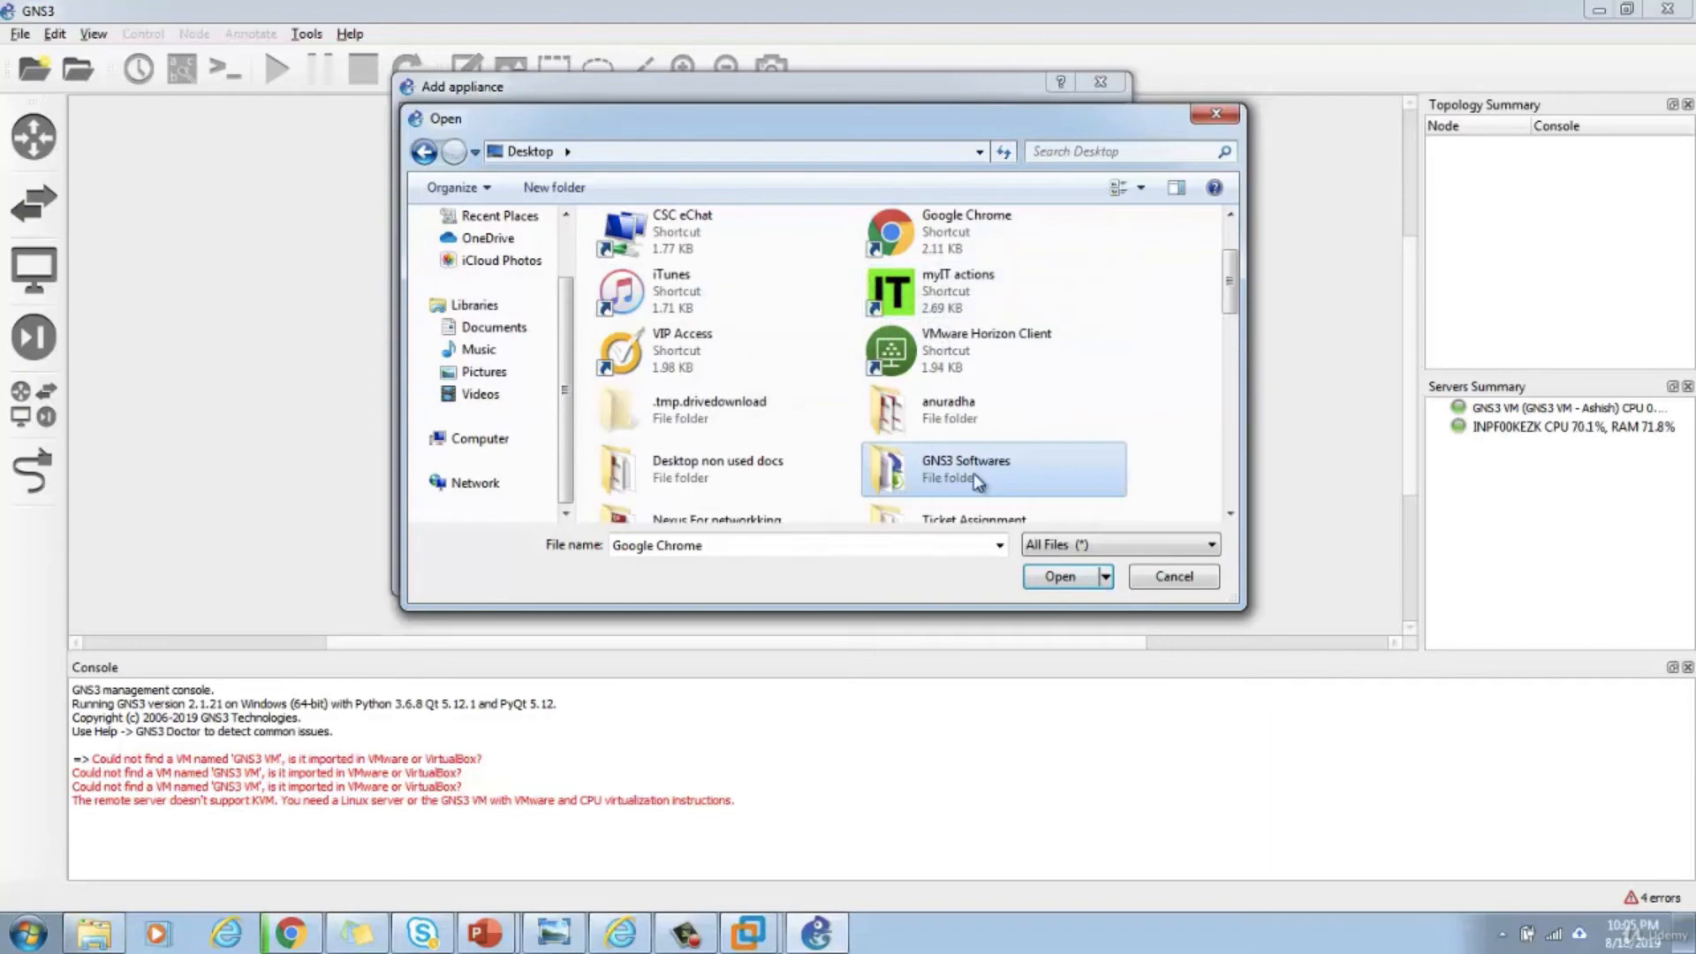
double_click(1053, 478)
double_click(649, 249)
double_click(649, 271)
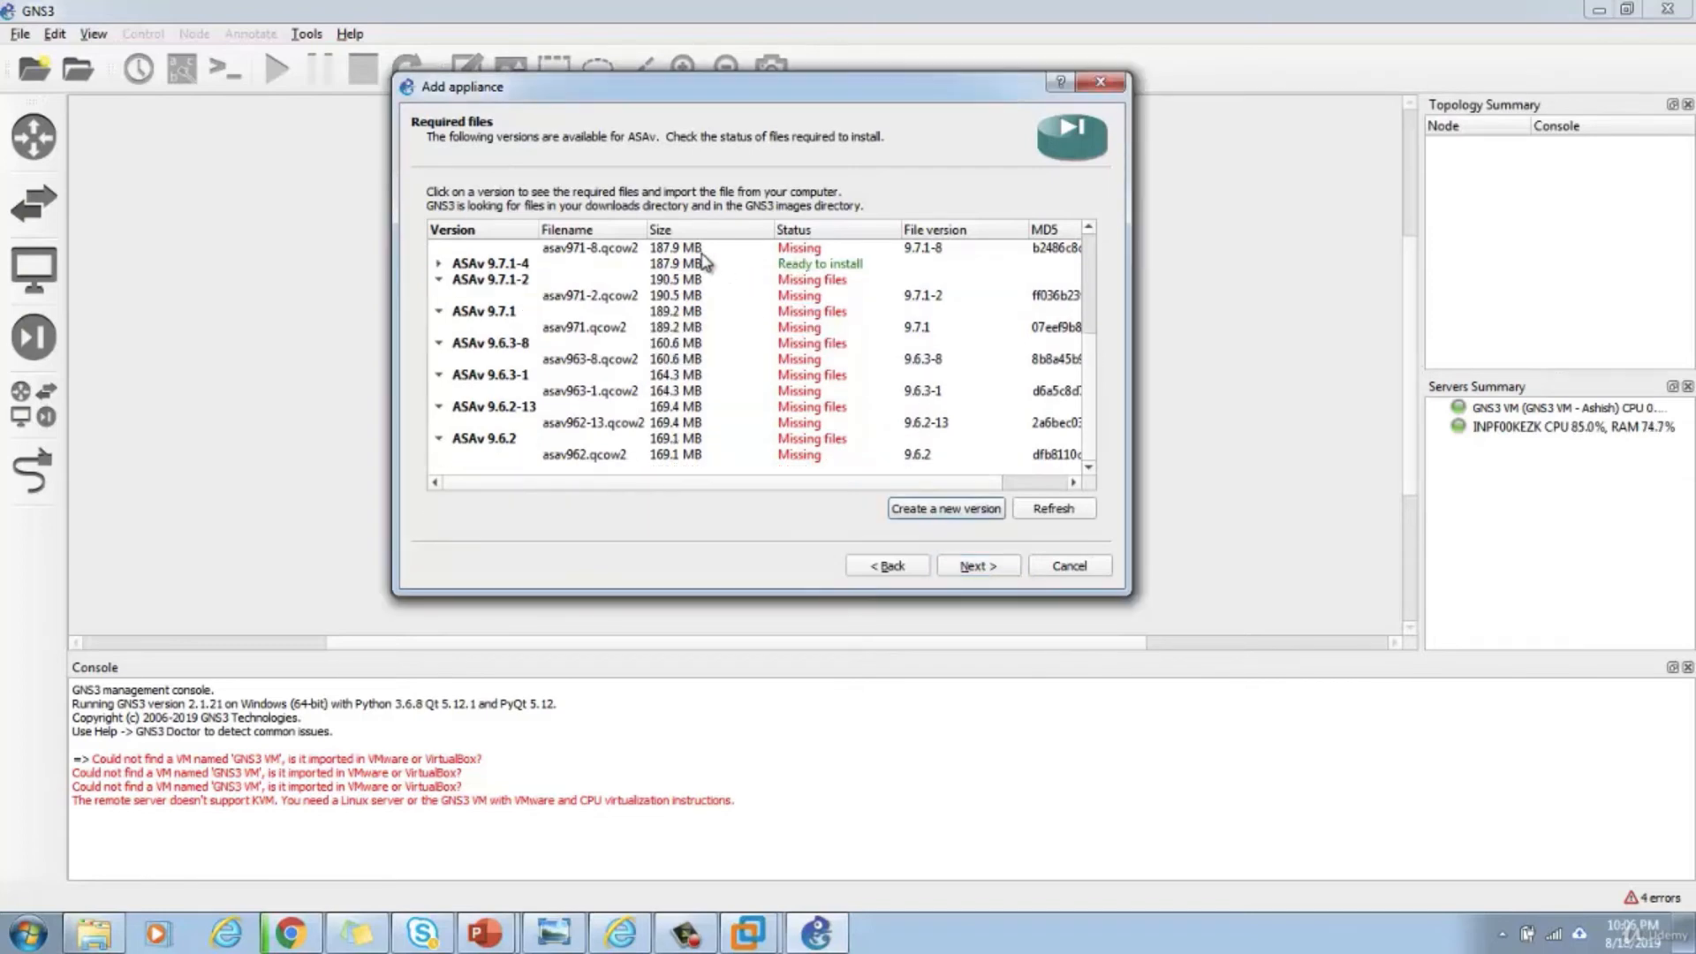
click(434, 268)
click(436, 265)
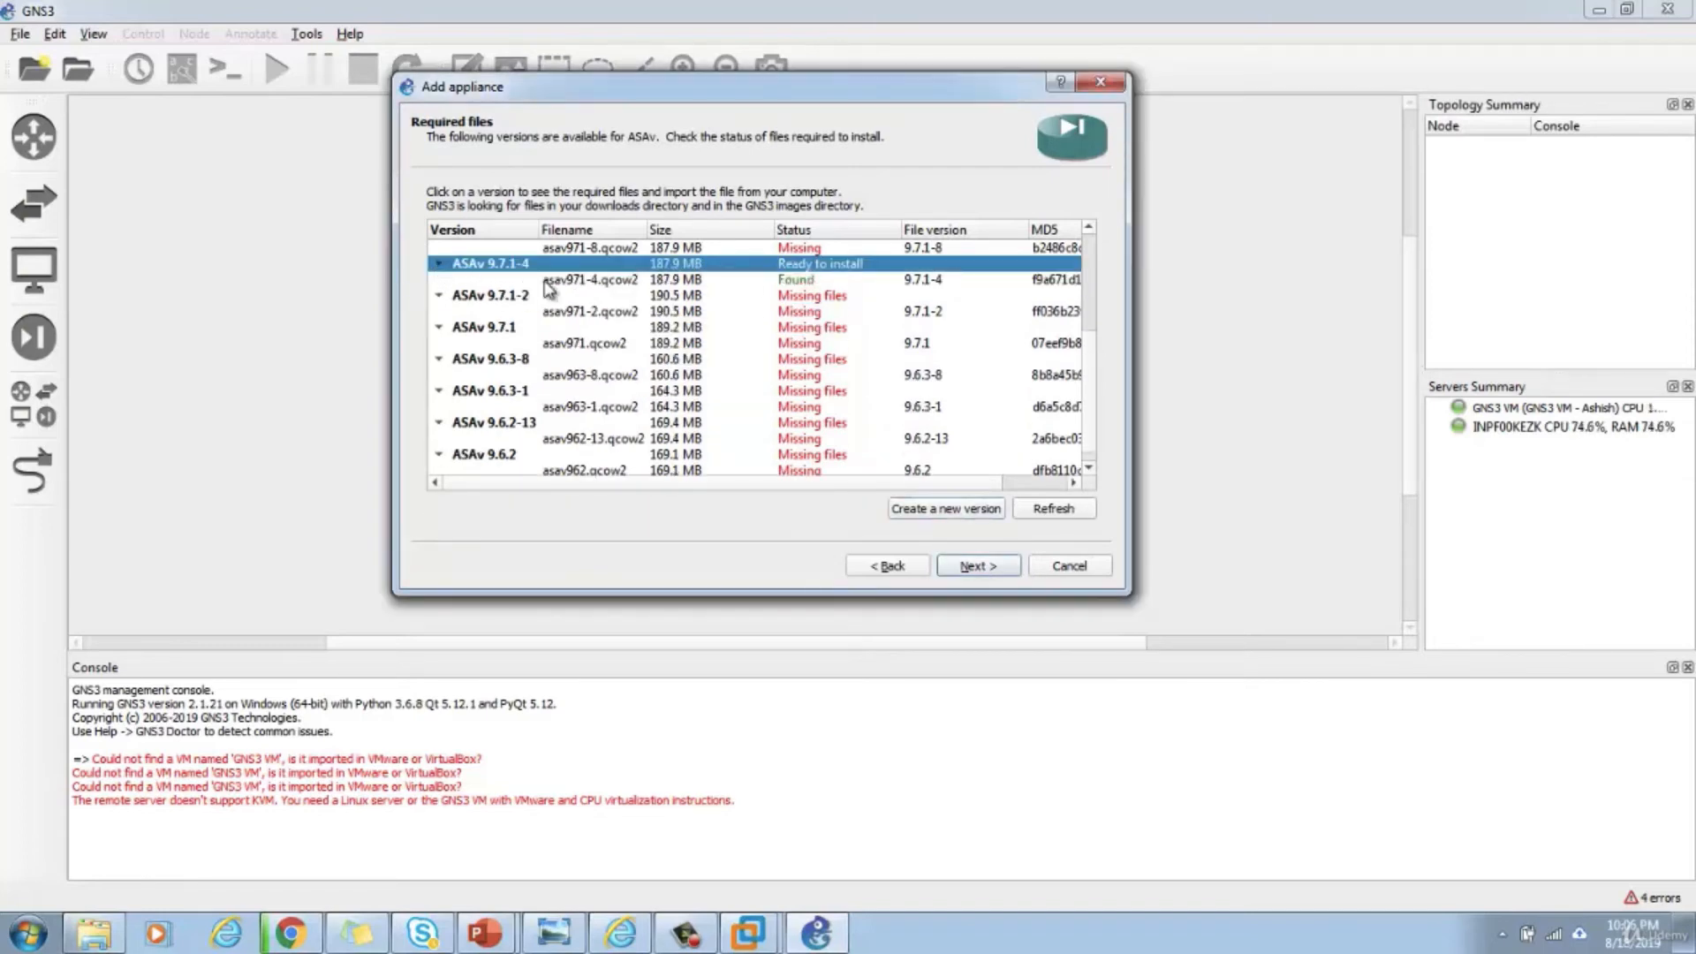
- Install Cisco ASAv 9.7.1-4 using the /usr/bin/qemu-system-x86_64 (v2.5.0) binary and complete the appliance wizard
click(574, 281)
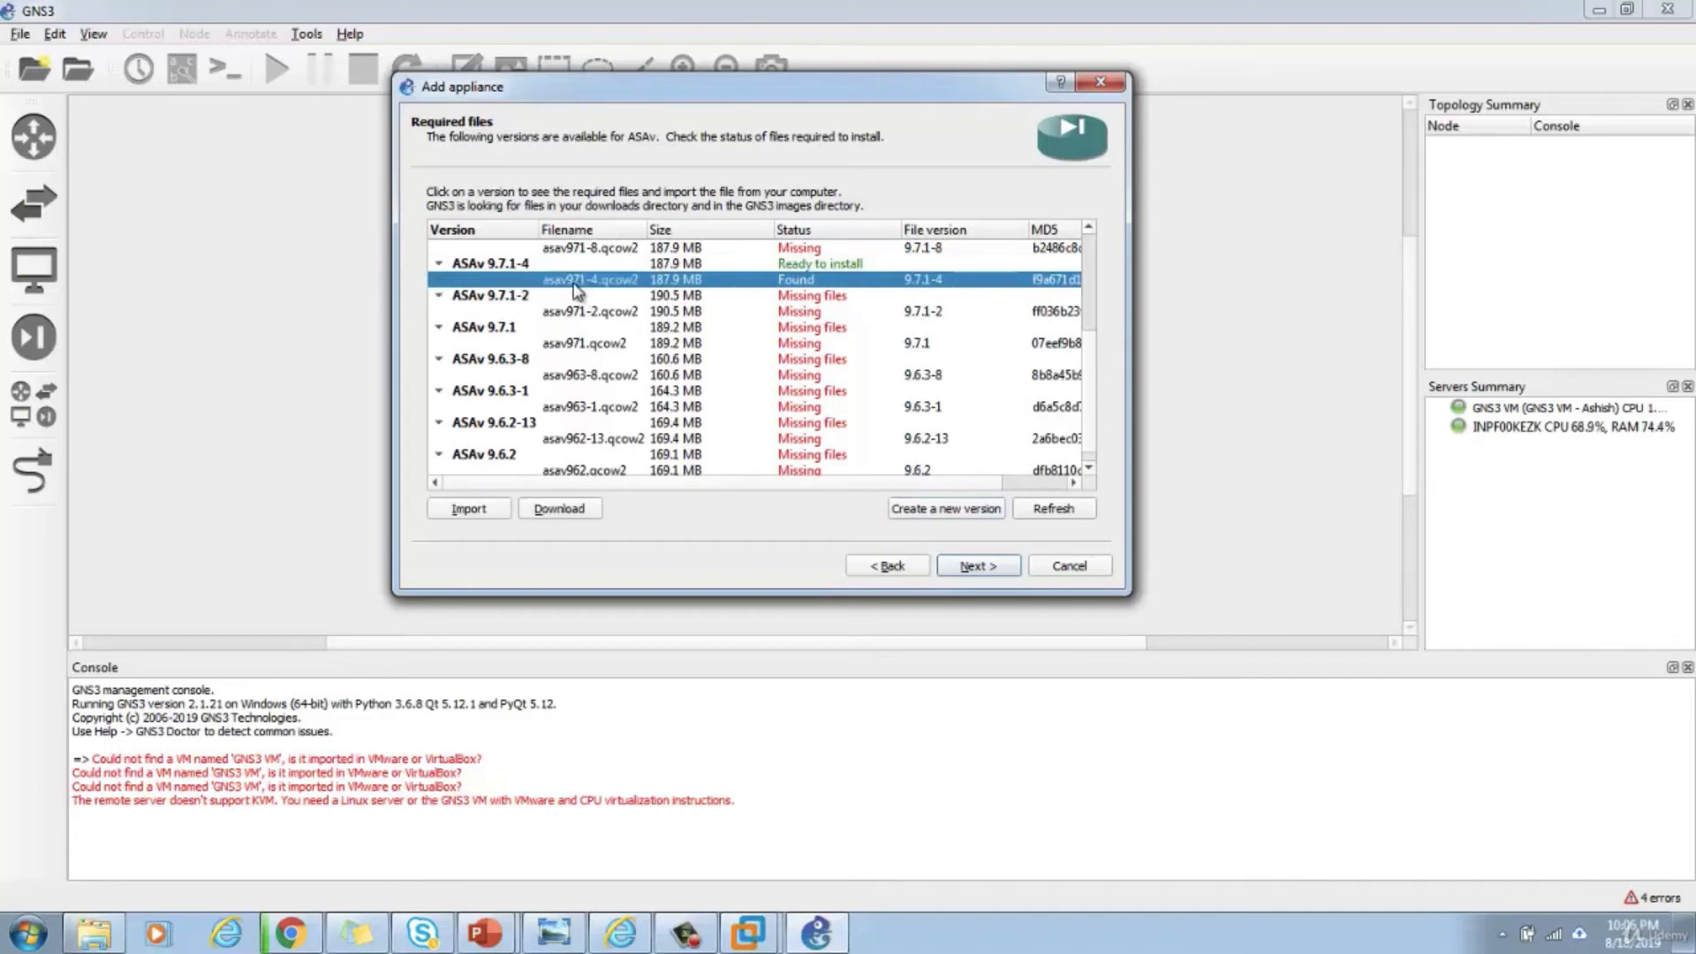
click(967, 568)
click(801, 366)
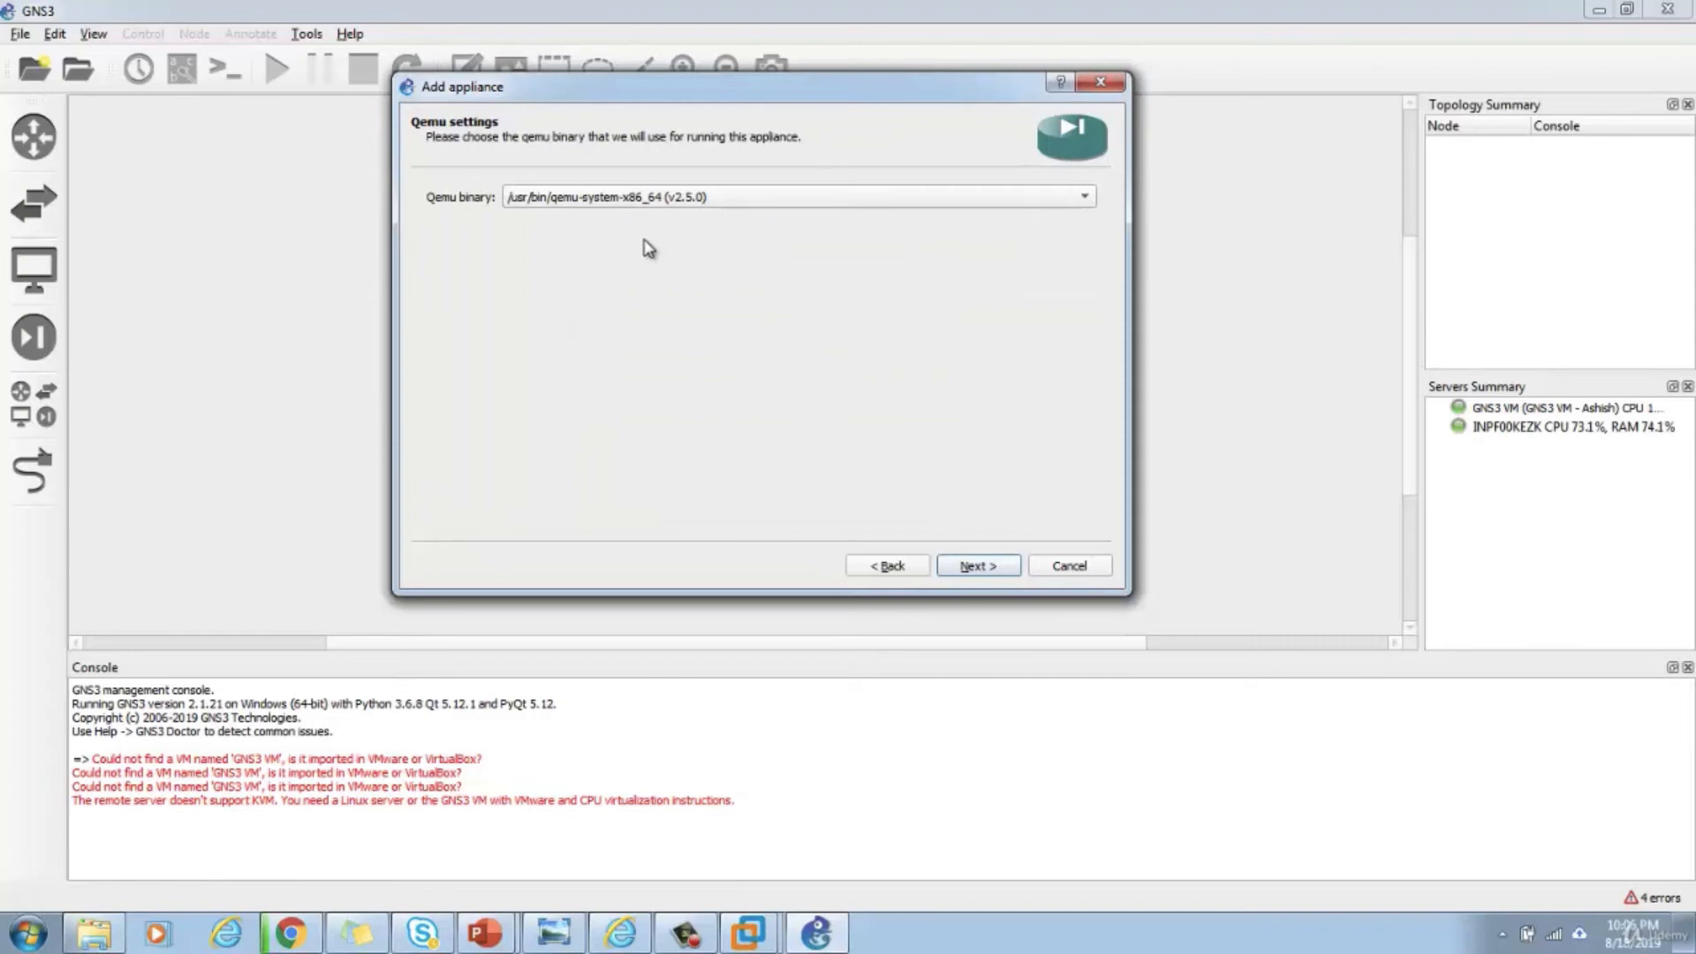
click(979, 567)
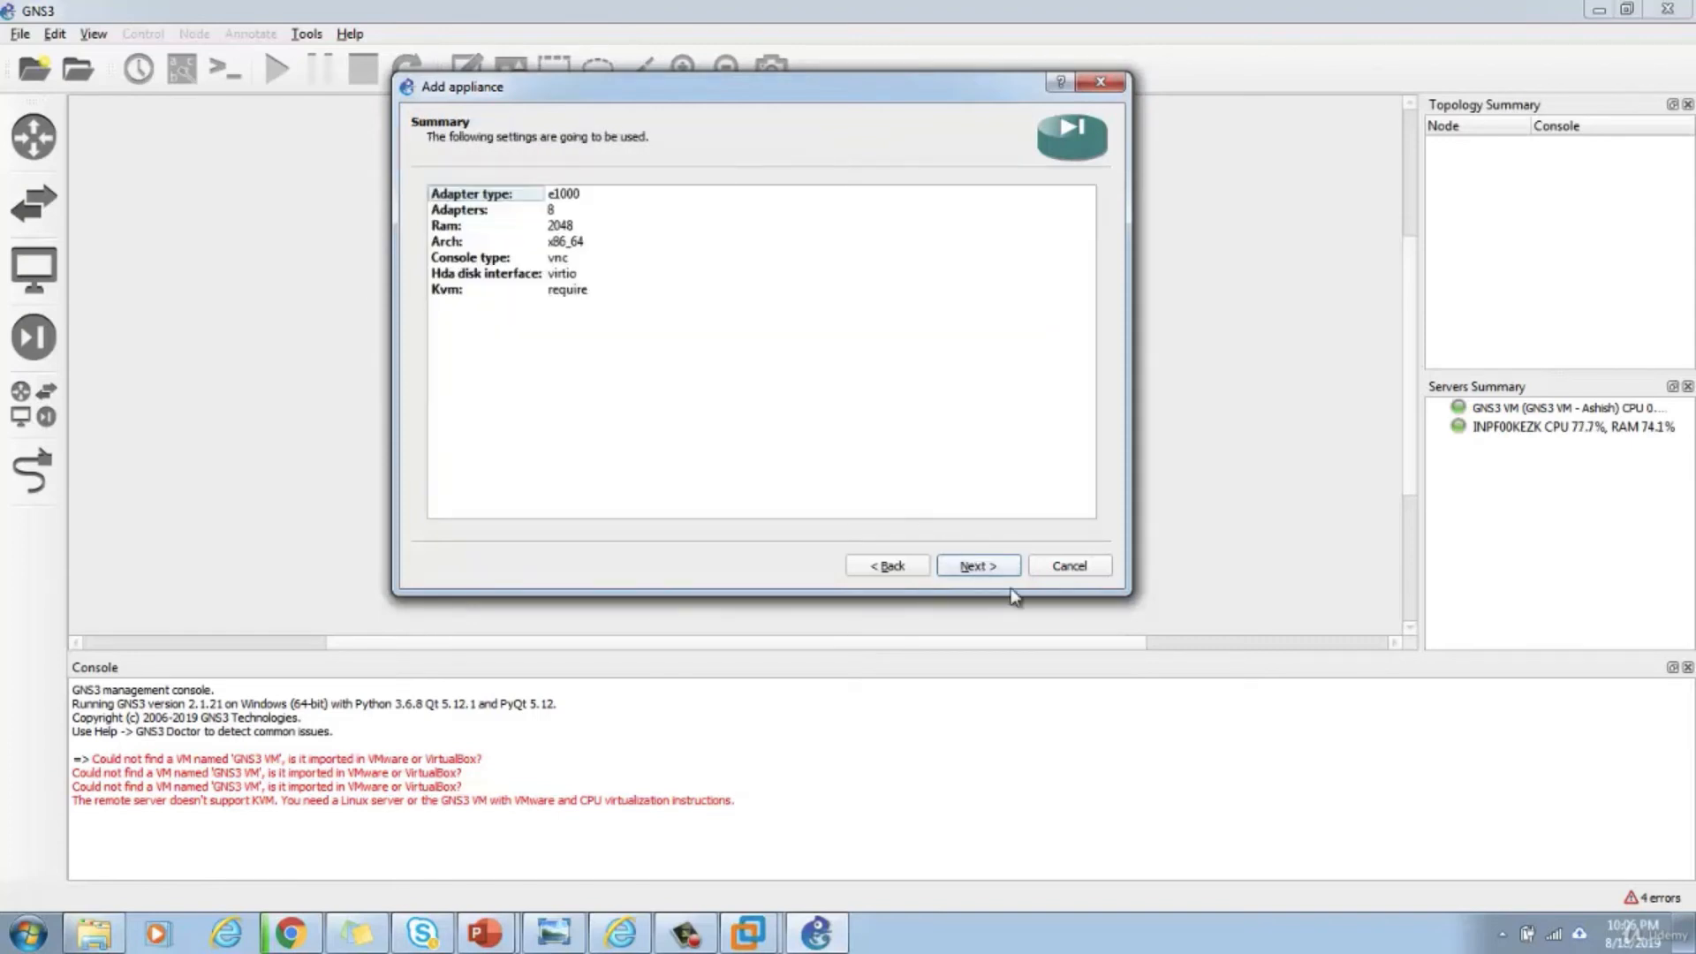
click(978, 567)
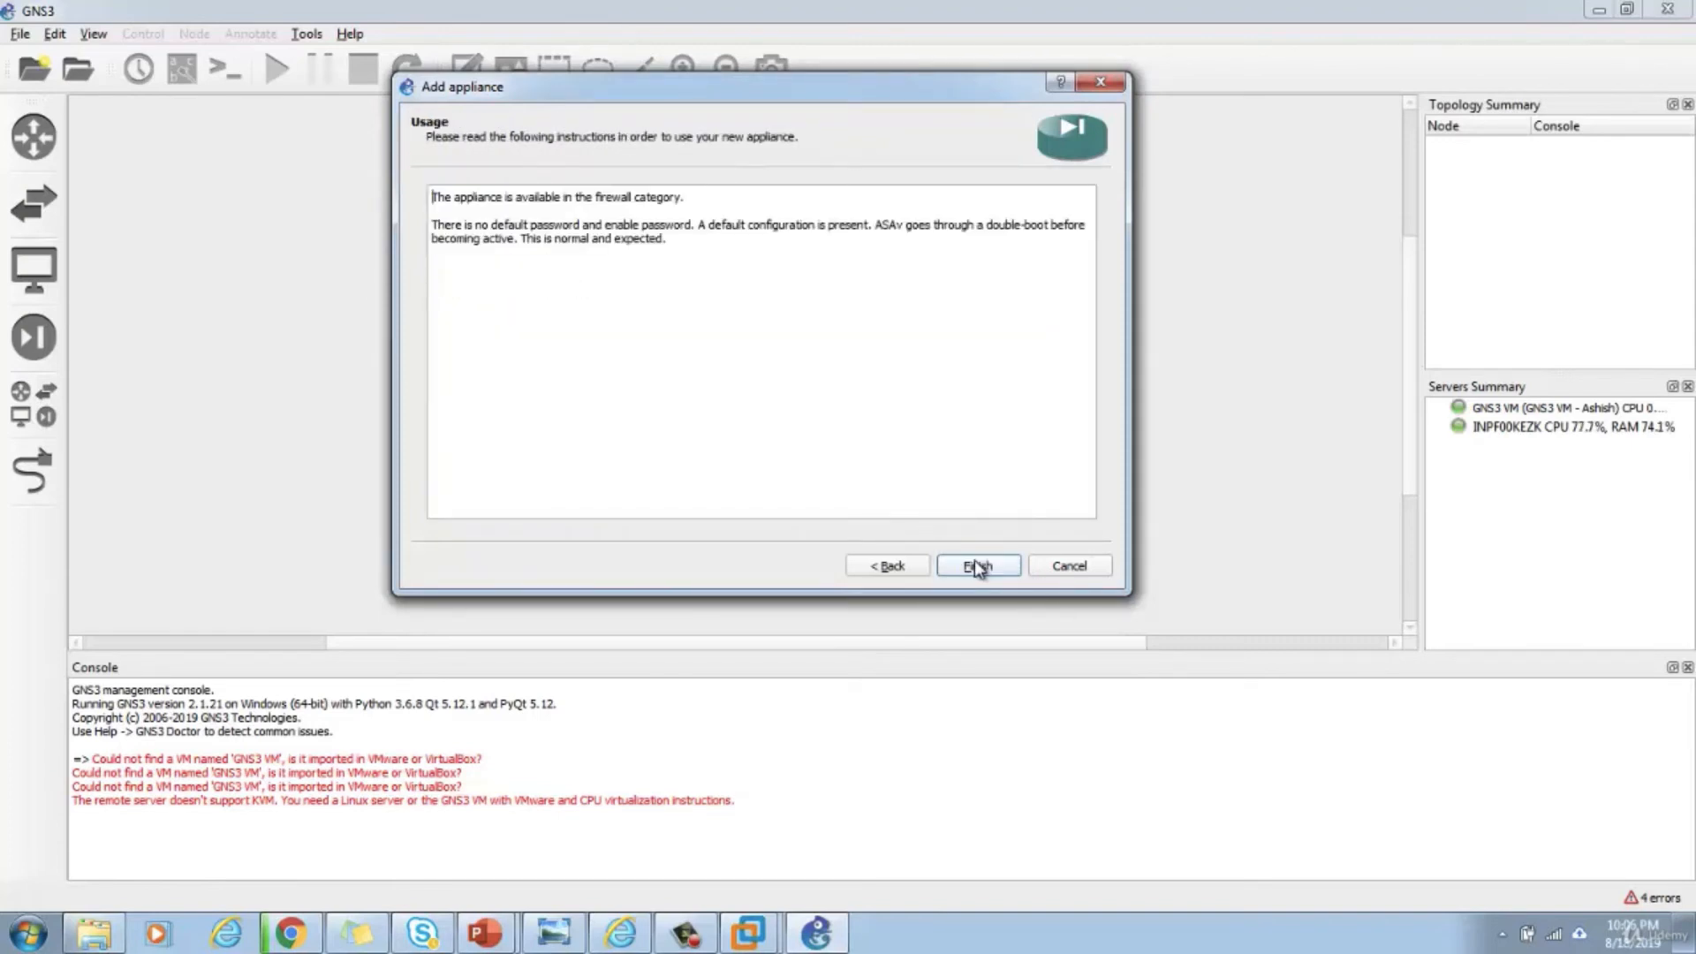
click(976, 567)
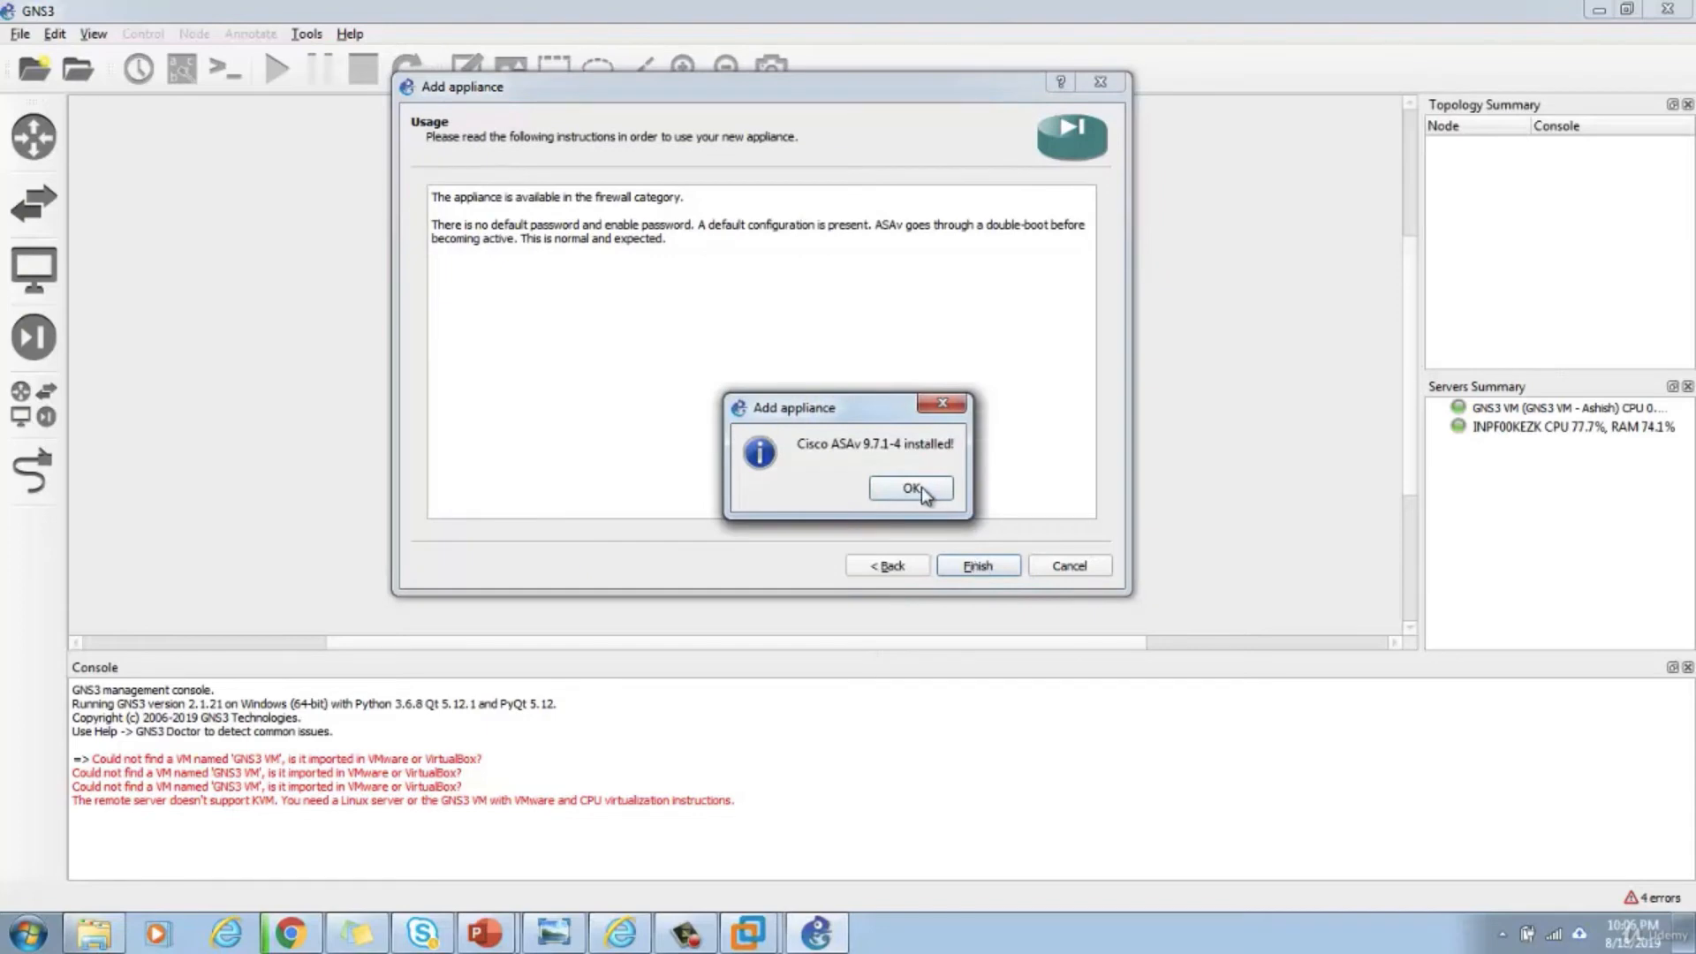
click(911, 489)
- Create a new GNS3 project named blank1
click(19, 33)
click(46, 53)
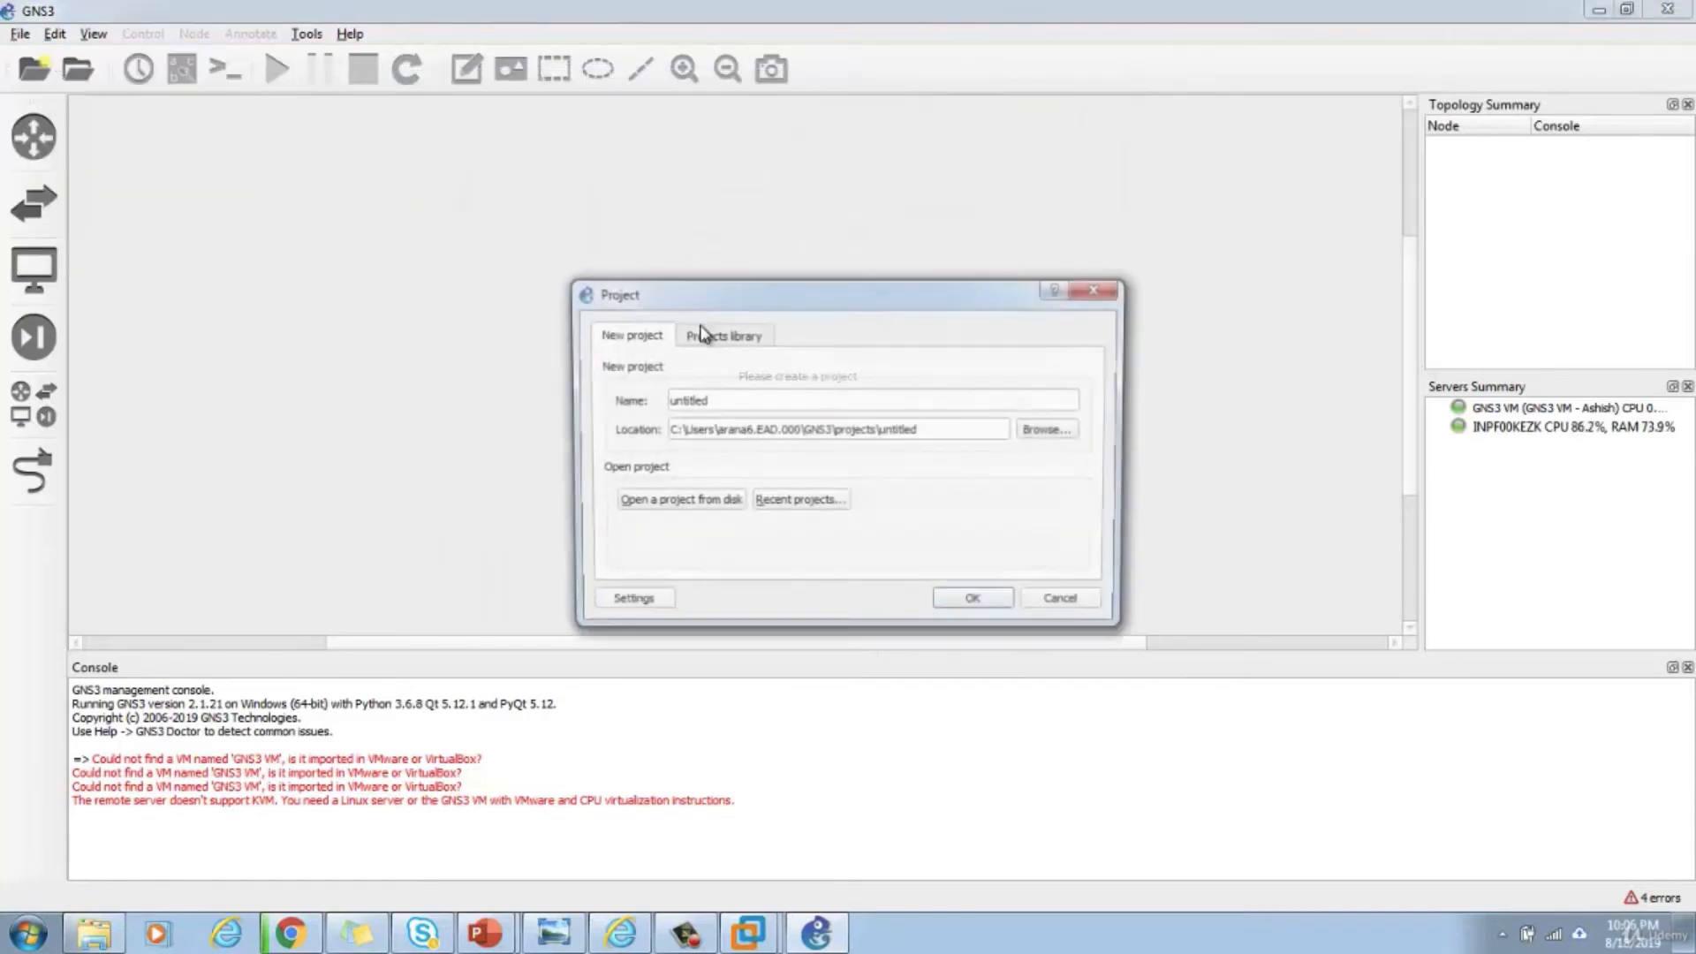
text(blank1)
key(Return)
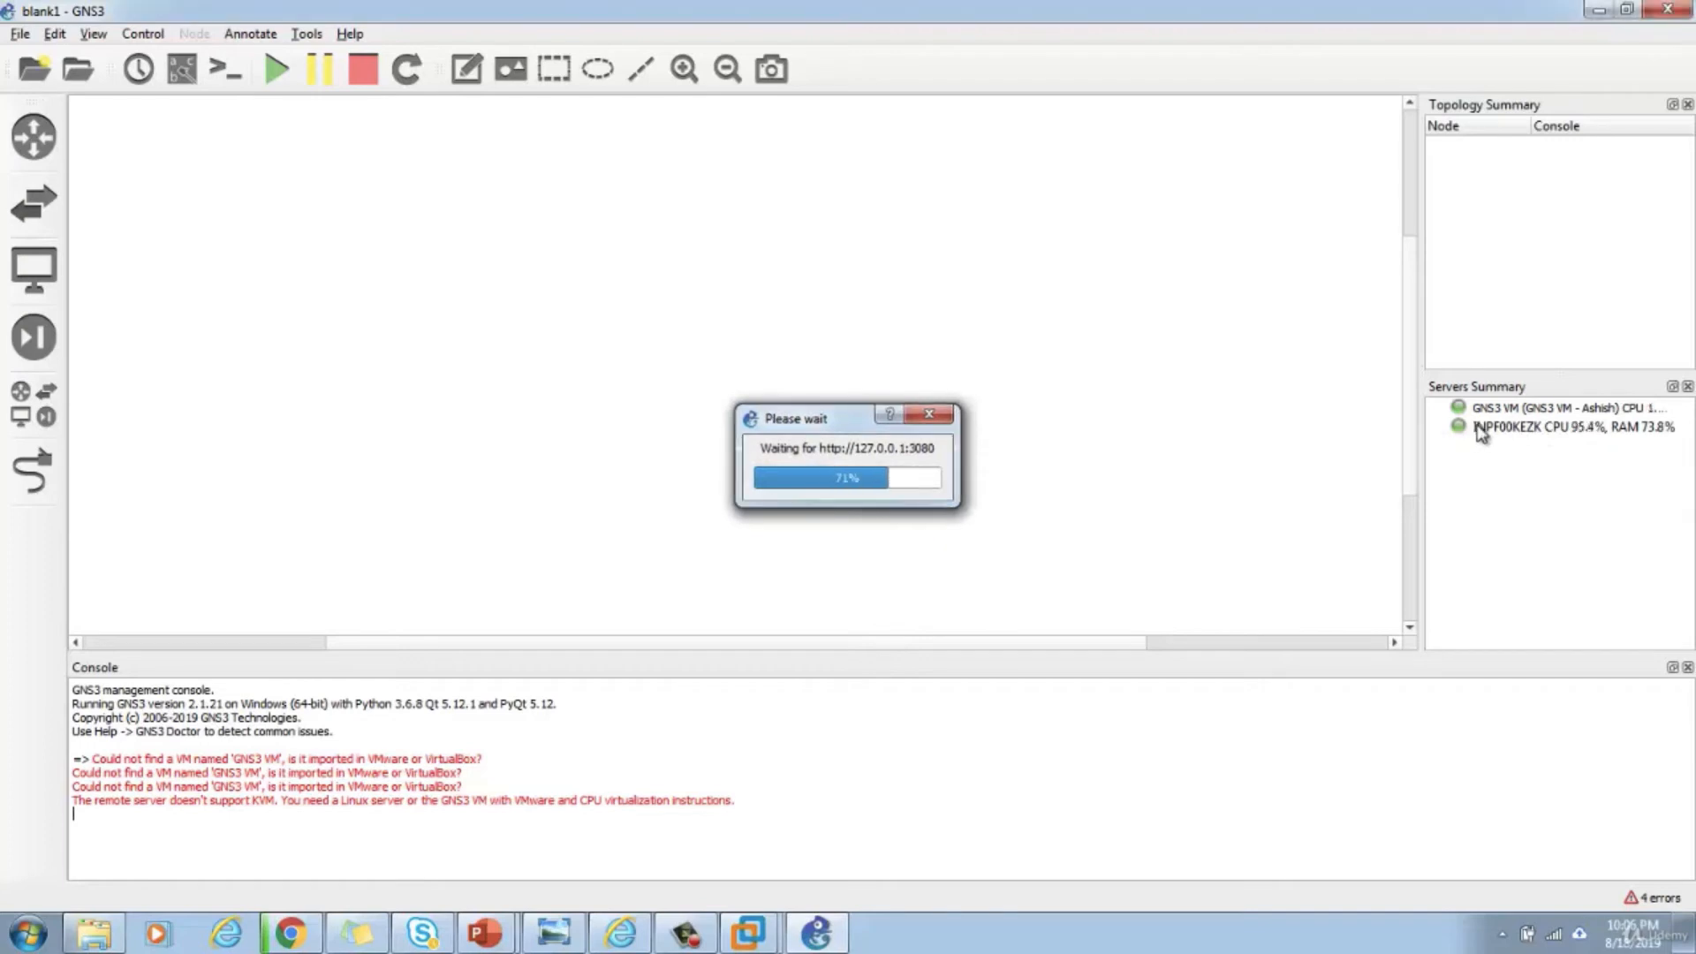
- Limit the security devices to installed appliances and place a Cisco ASAv 9.7.1-4 node in the middle of the workspace
click(34, 362)
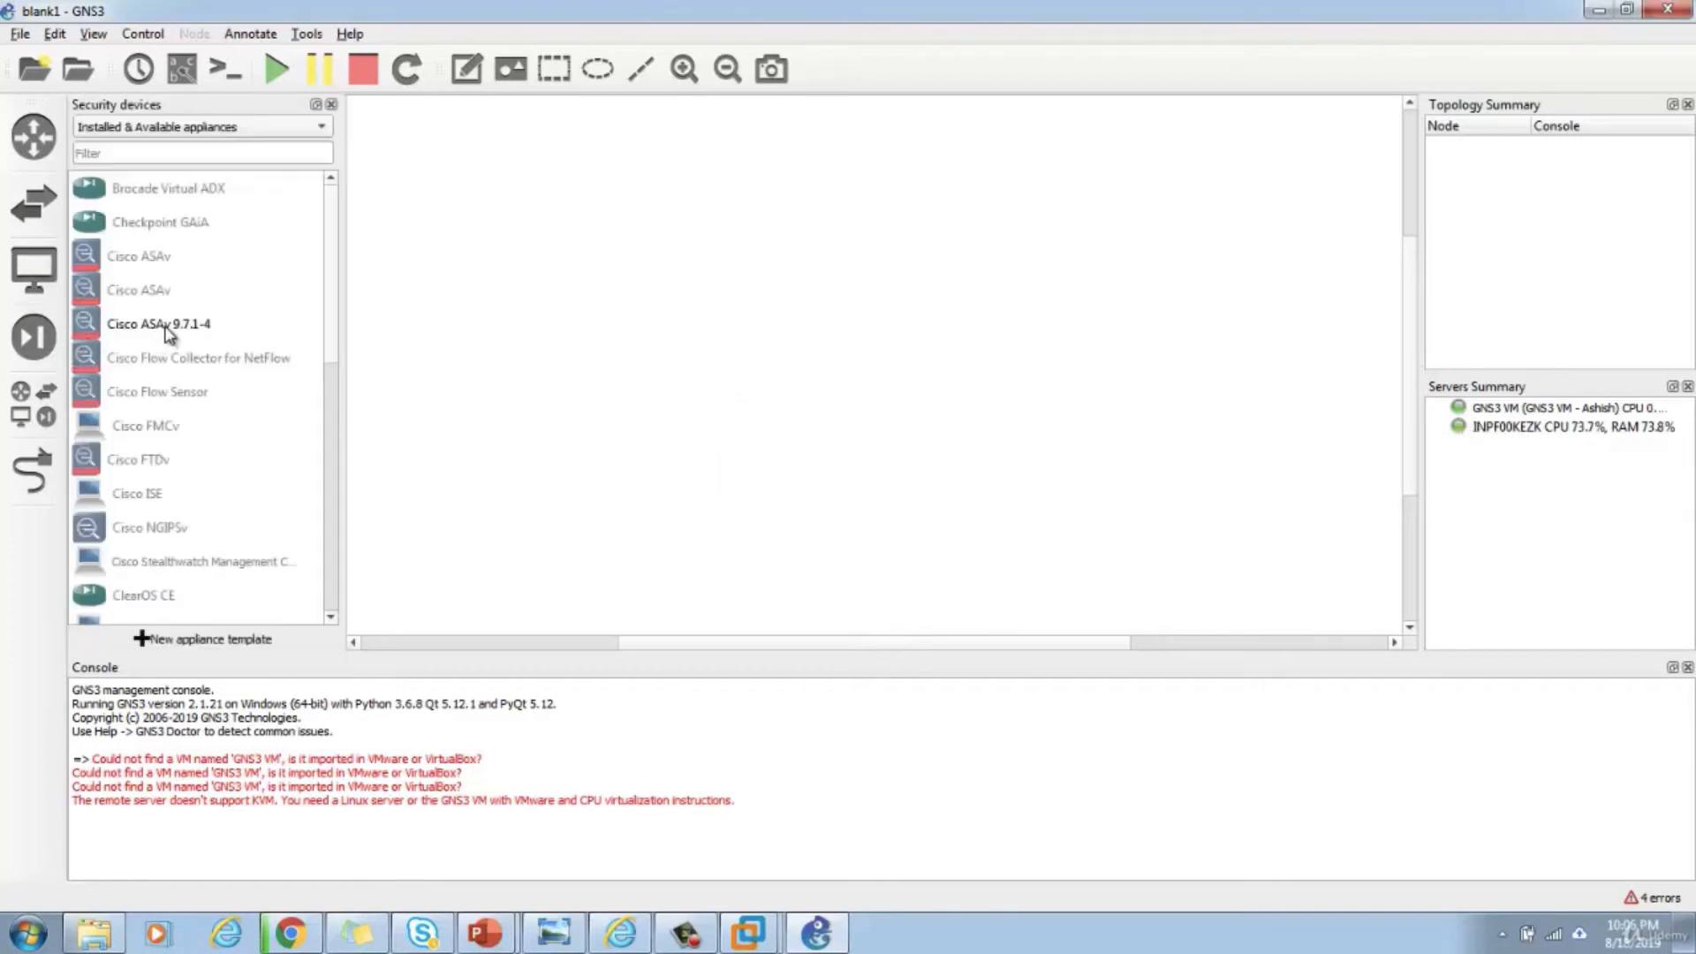
click(168, 132)
click(166, 150)
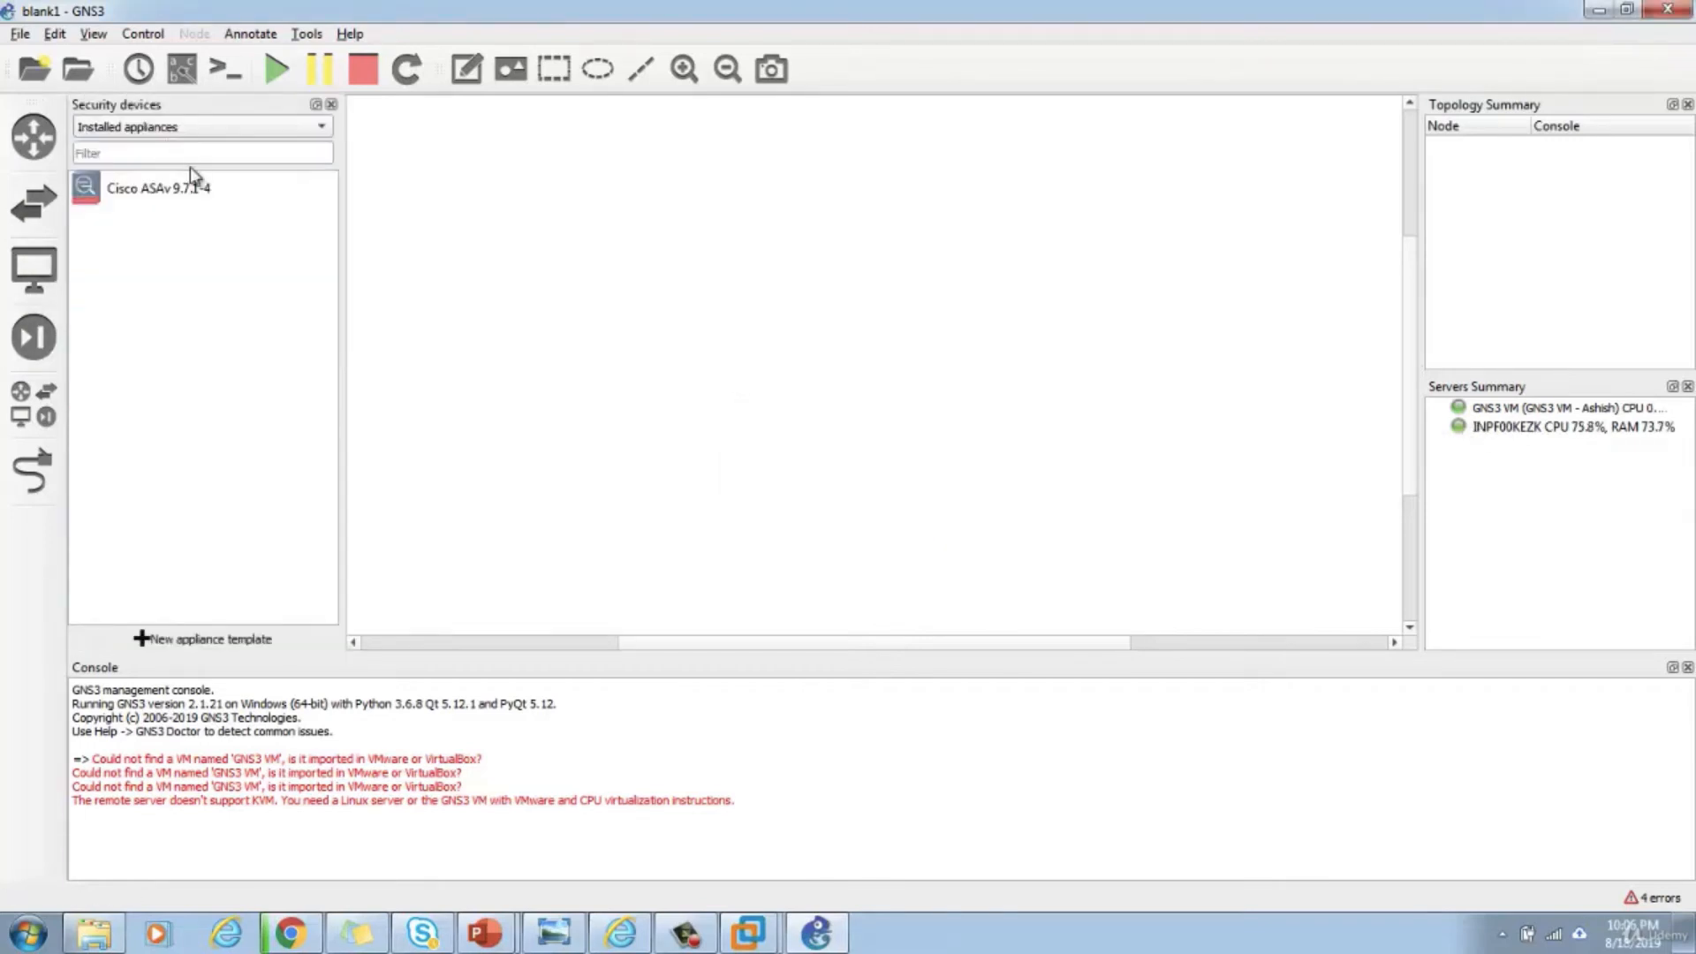
drag(147, 199, 770, 369)
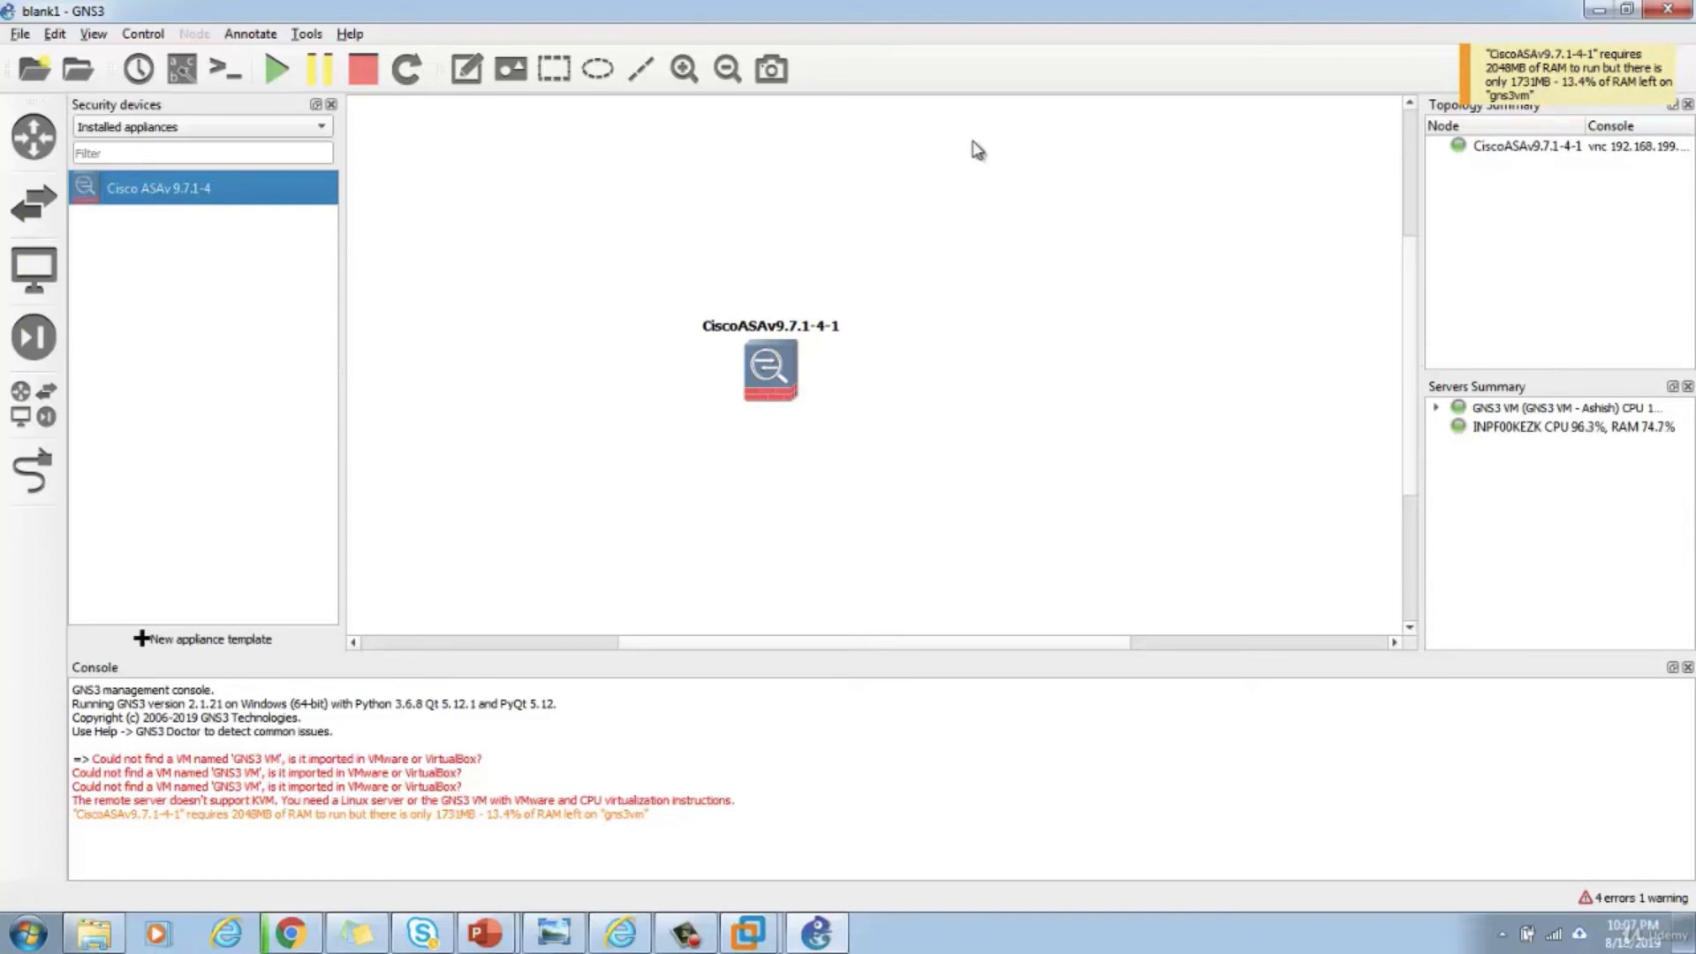
- Set the GNS3 VM's RAM to 4096 MB in the preferences and apply the change
click(22, 35)
mouse_move(56, 43)
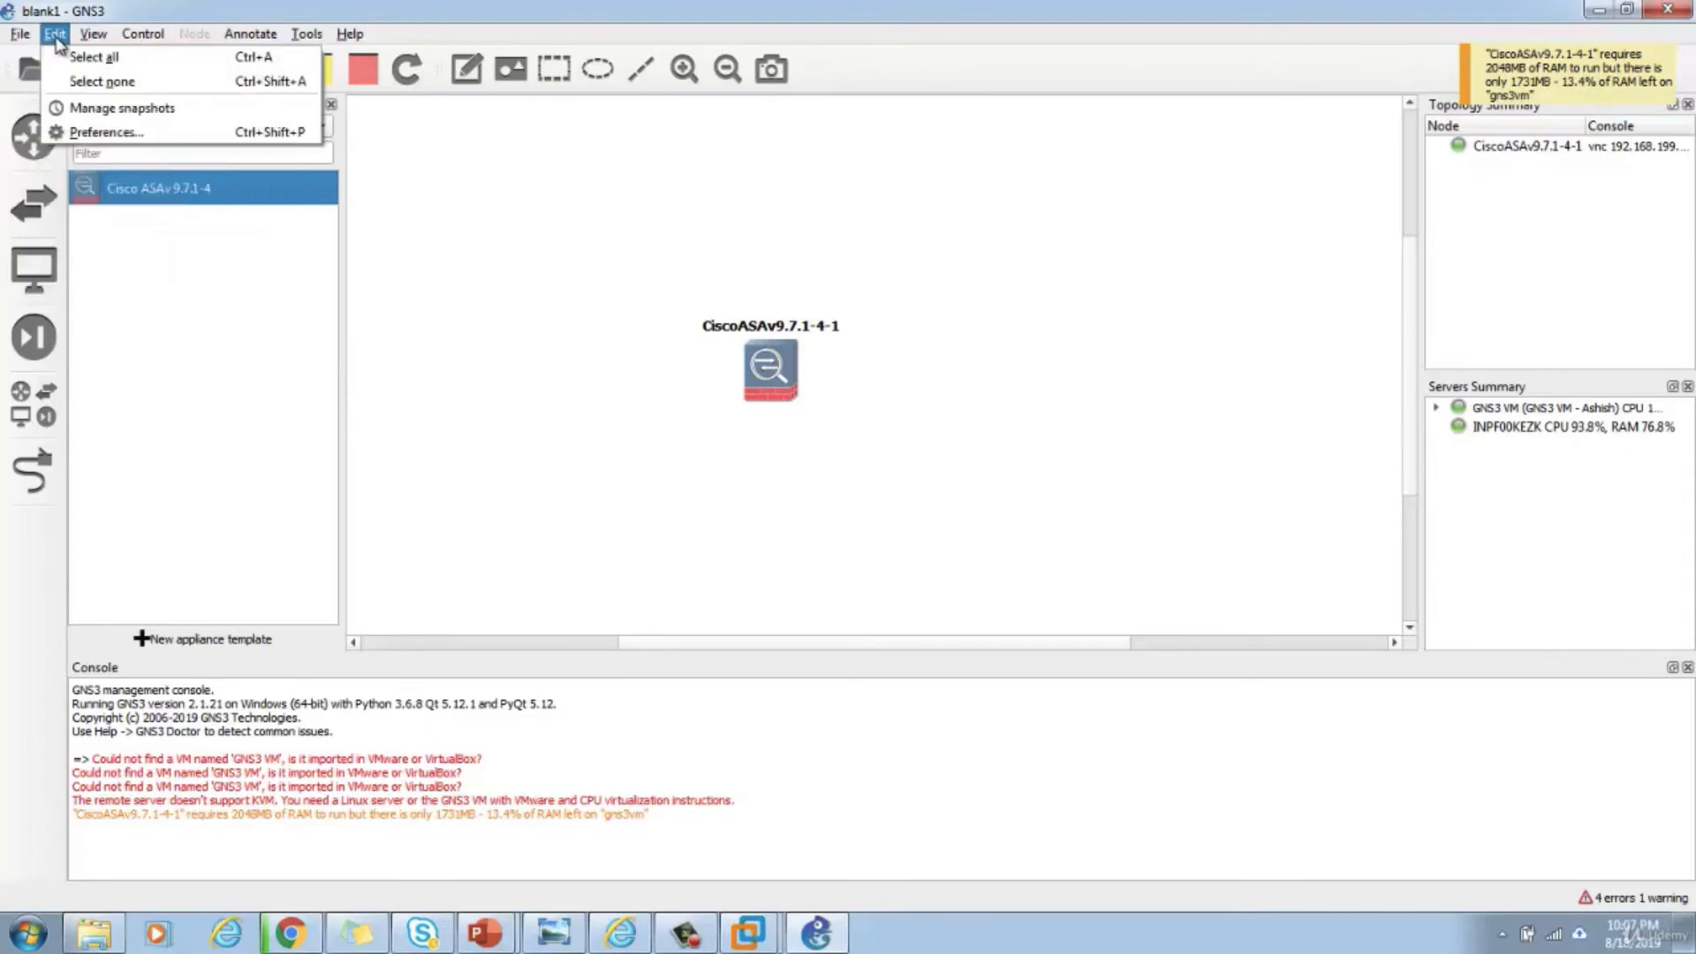
click(88, 132)
click(377, 156)
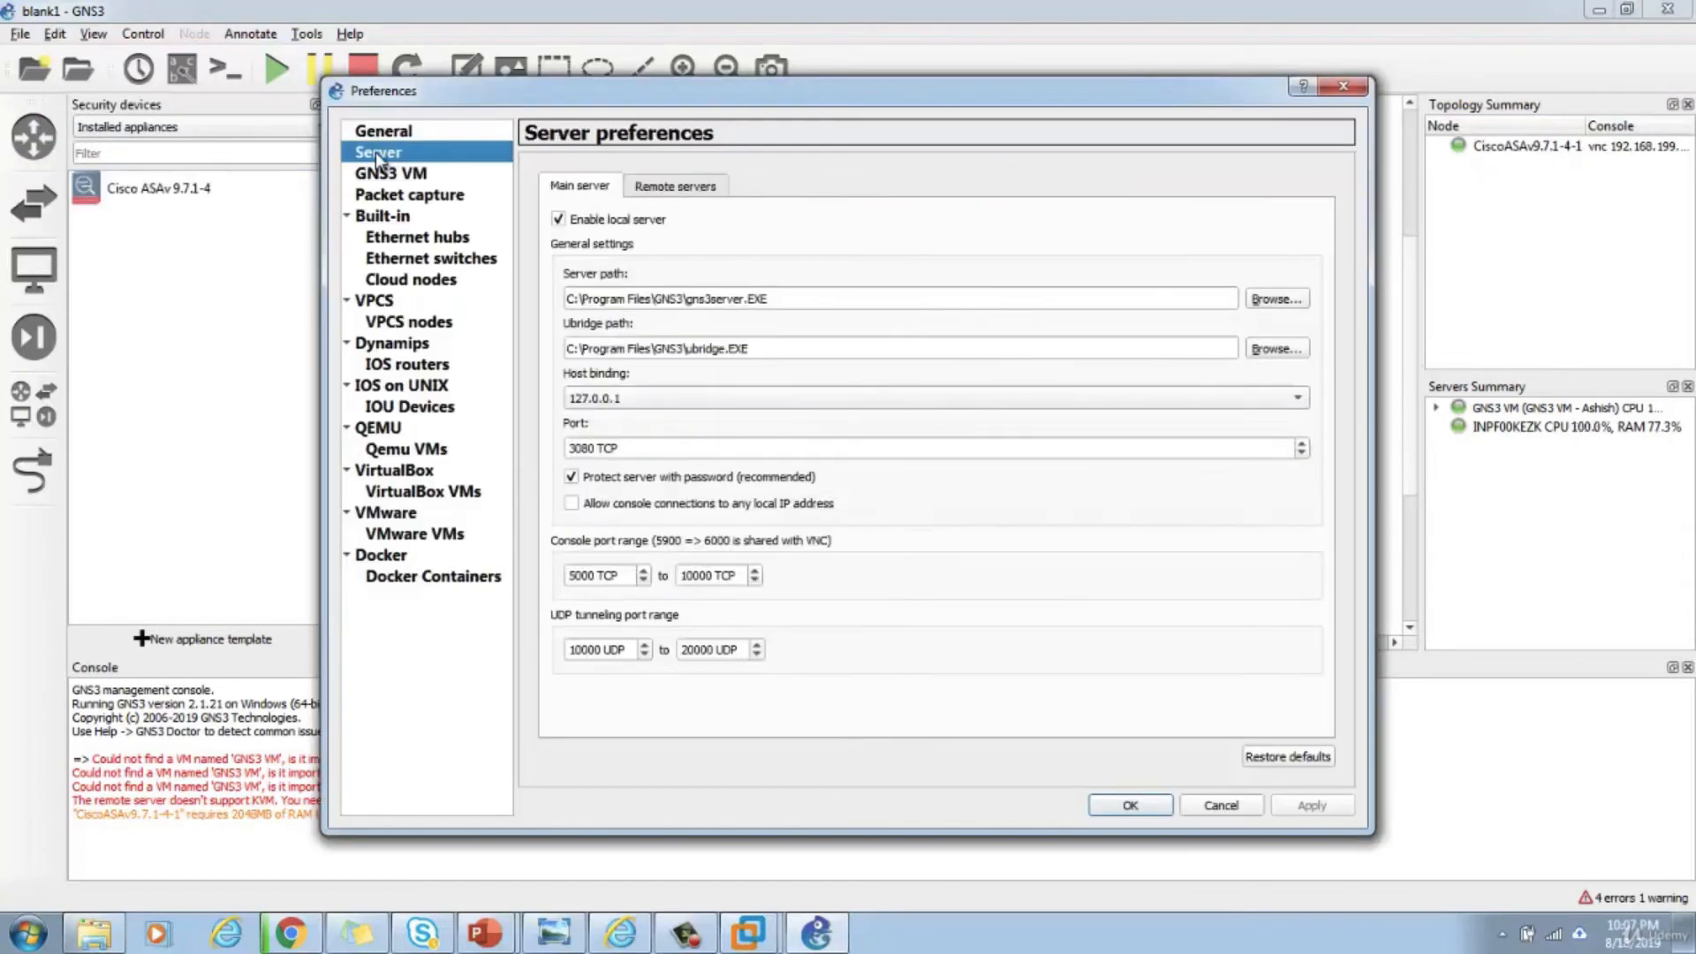
click(389, 180)
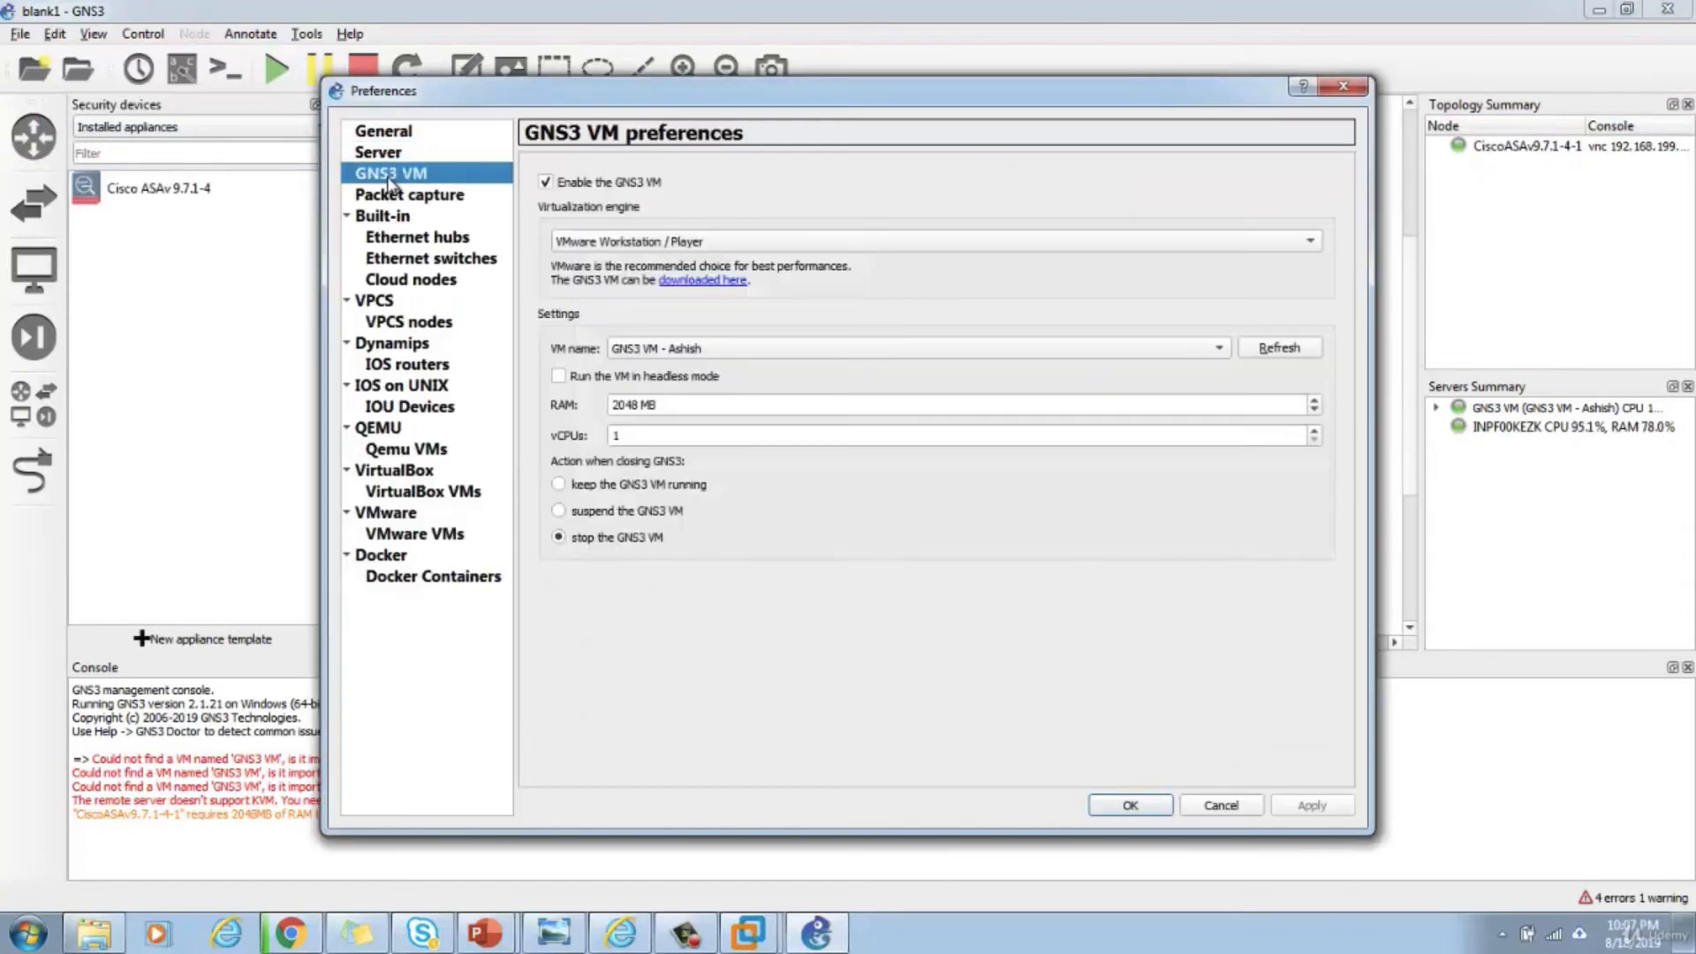
double_click(633, 405)
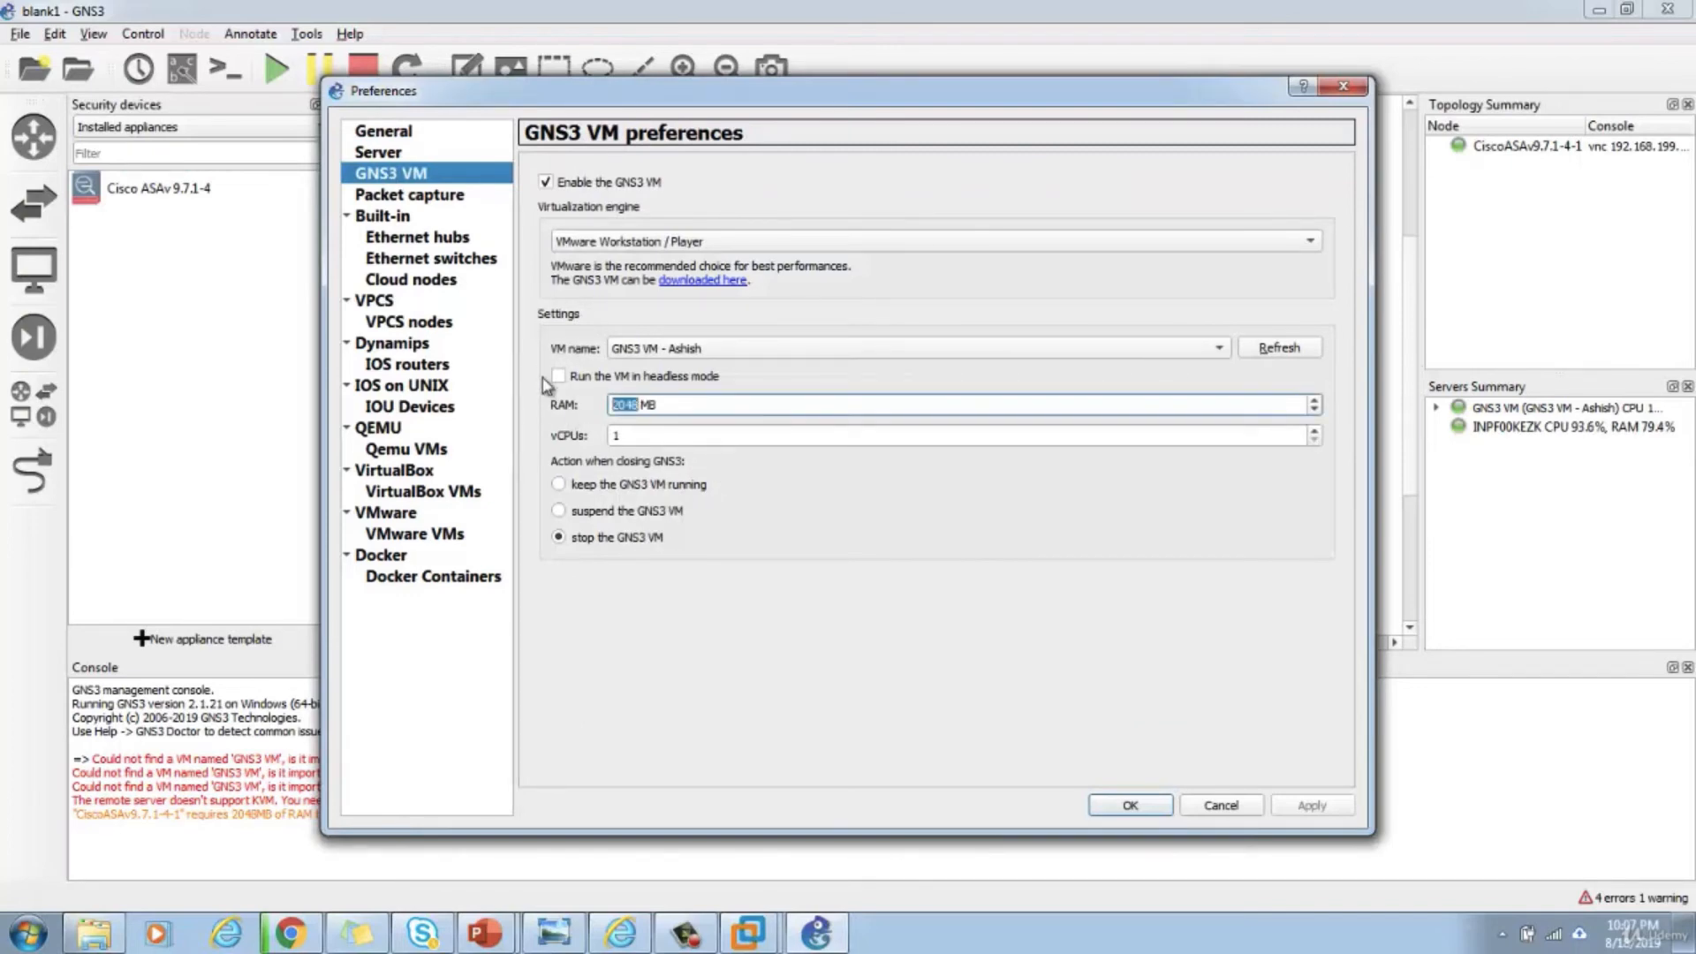
text(4096)
click(1320, 806)
click(1124, 805)
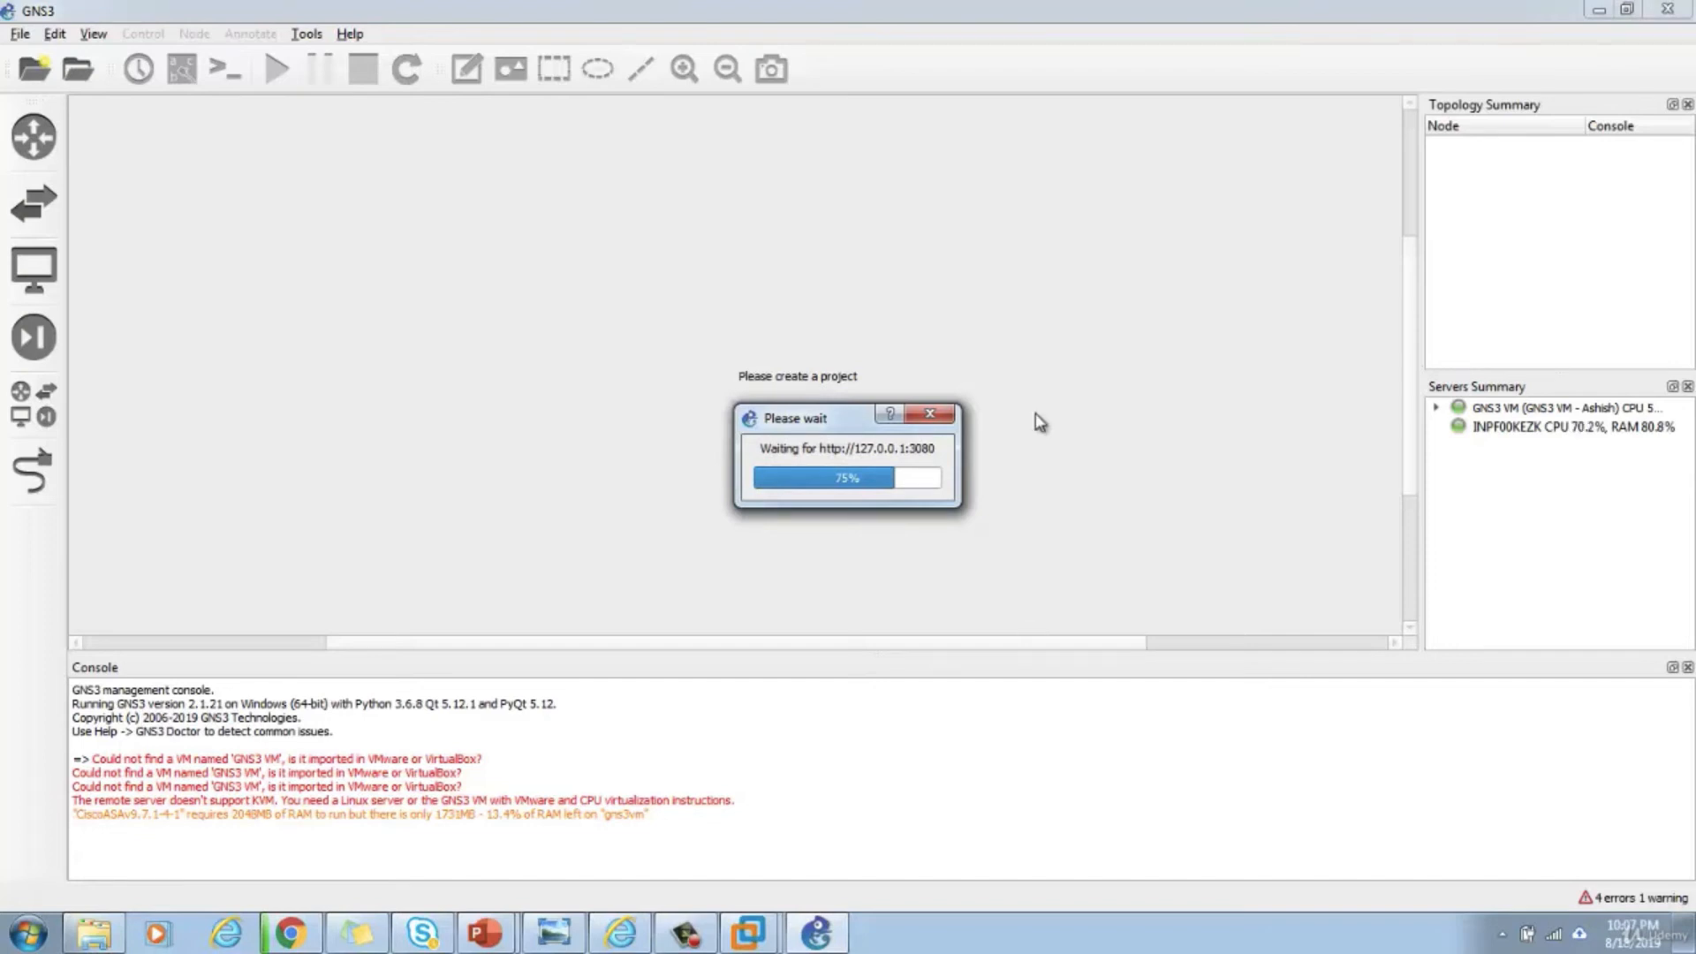
- Check the GNS3 VM's restart in VMware Workstation, then return to GNS3 and check the status of both servers
mouse_move(748, 933)
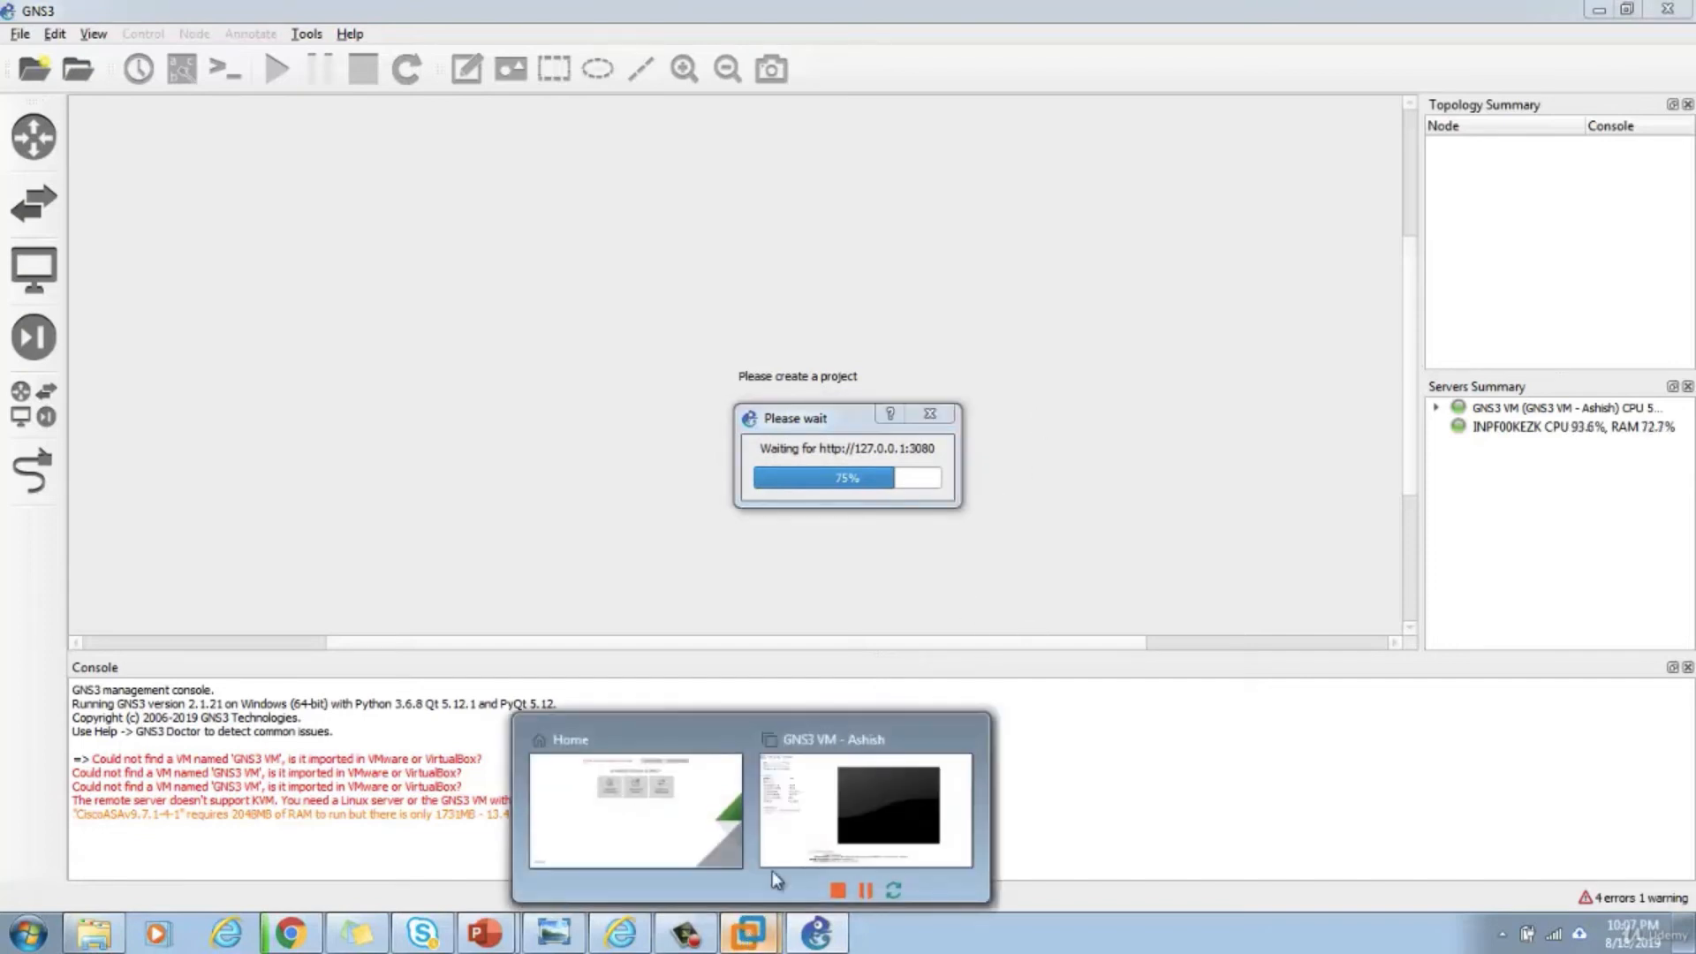
click(804, 793)
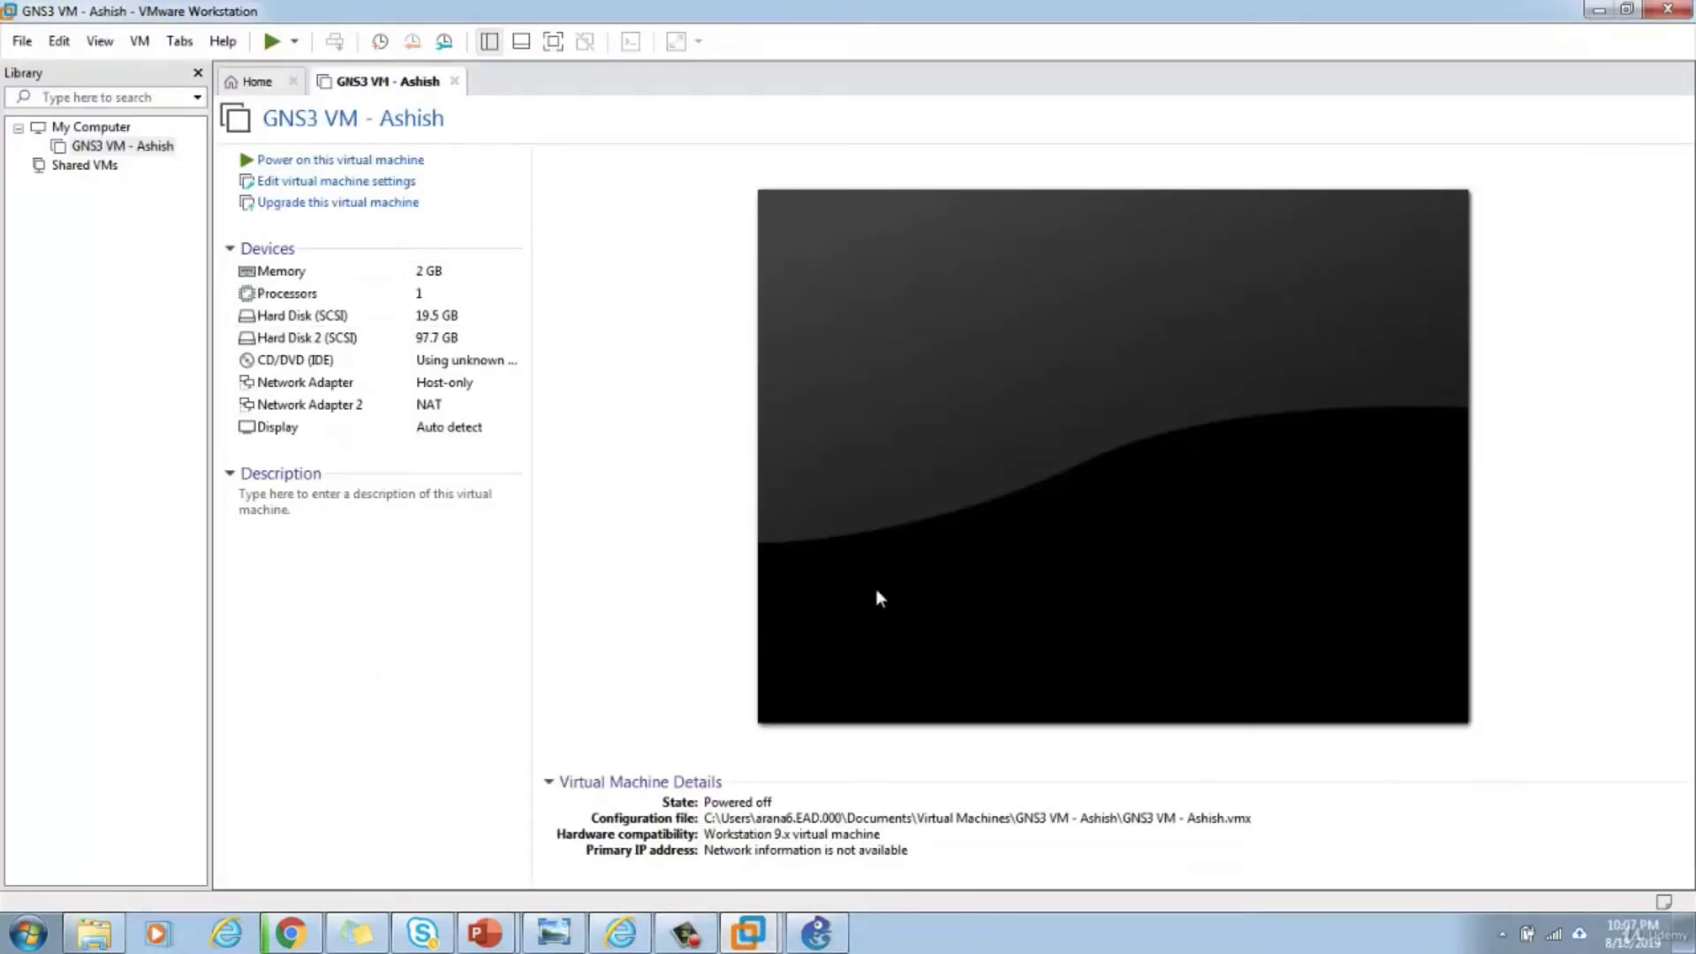
key(alt+Tab)
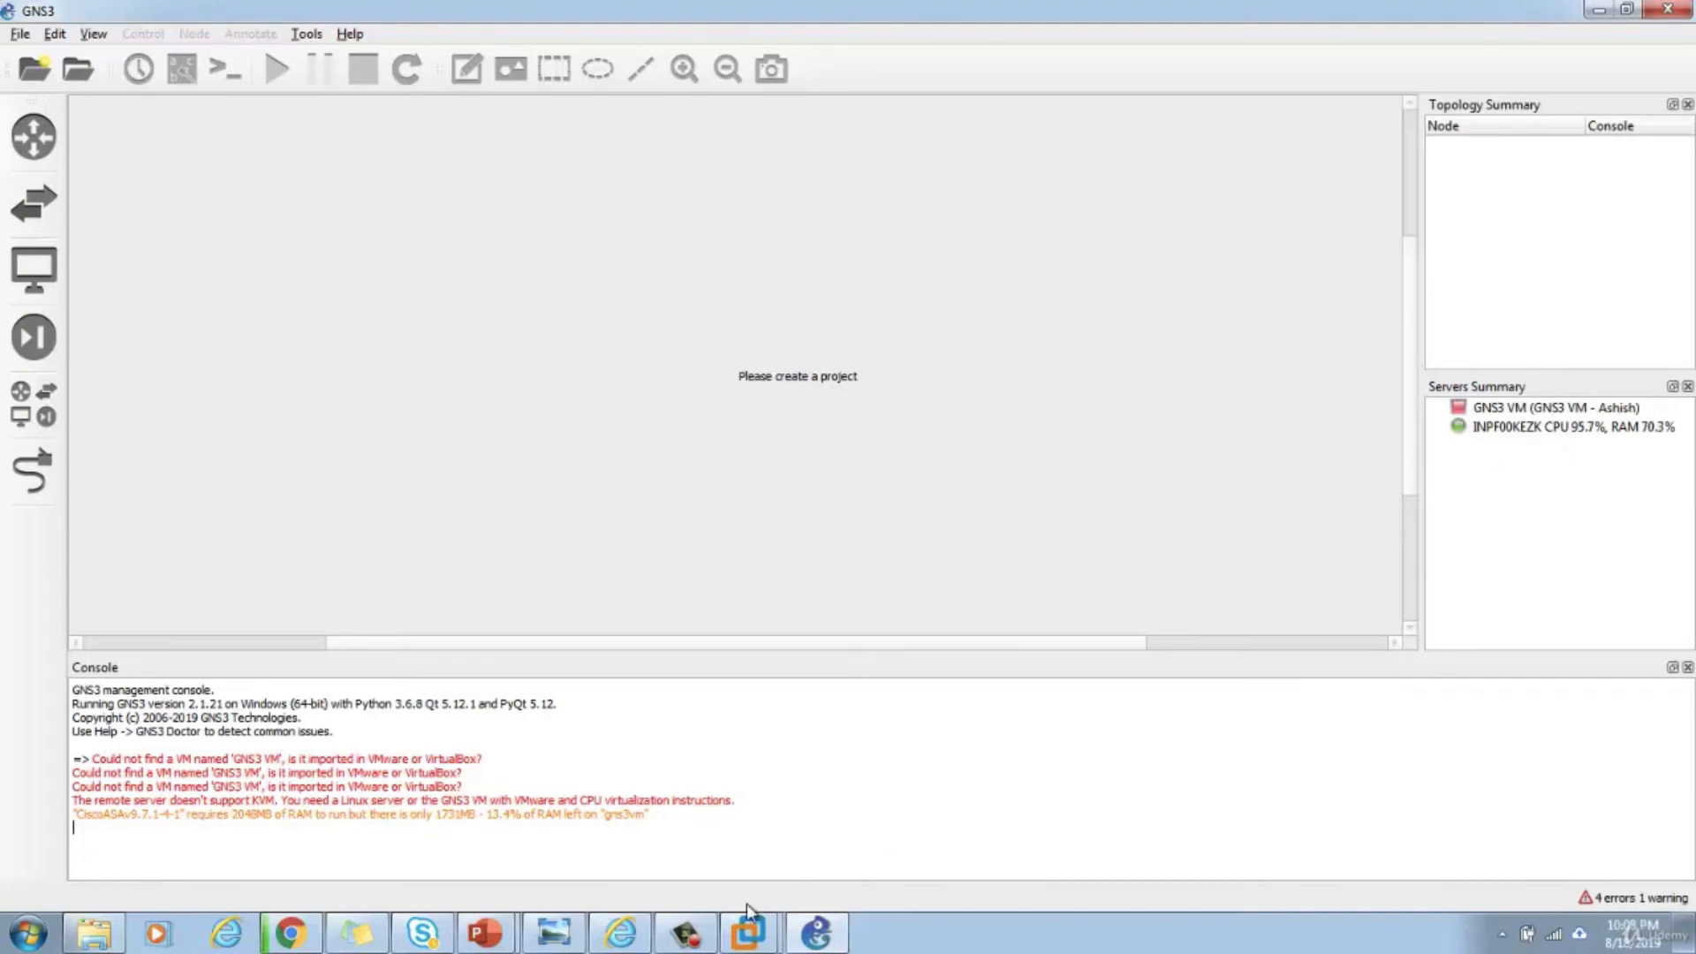
mouse_move(747, 932)
click(853, 818)
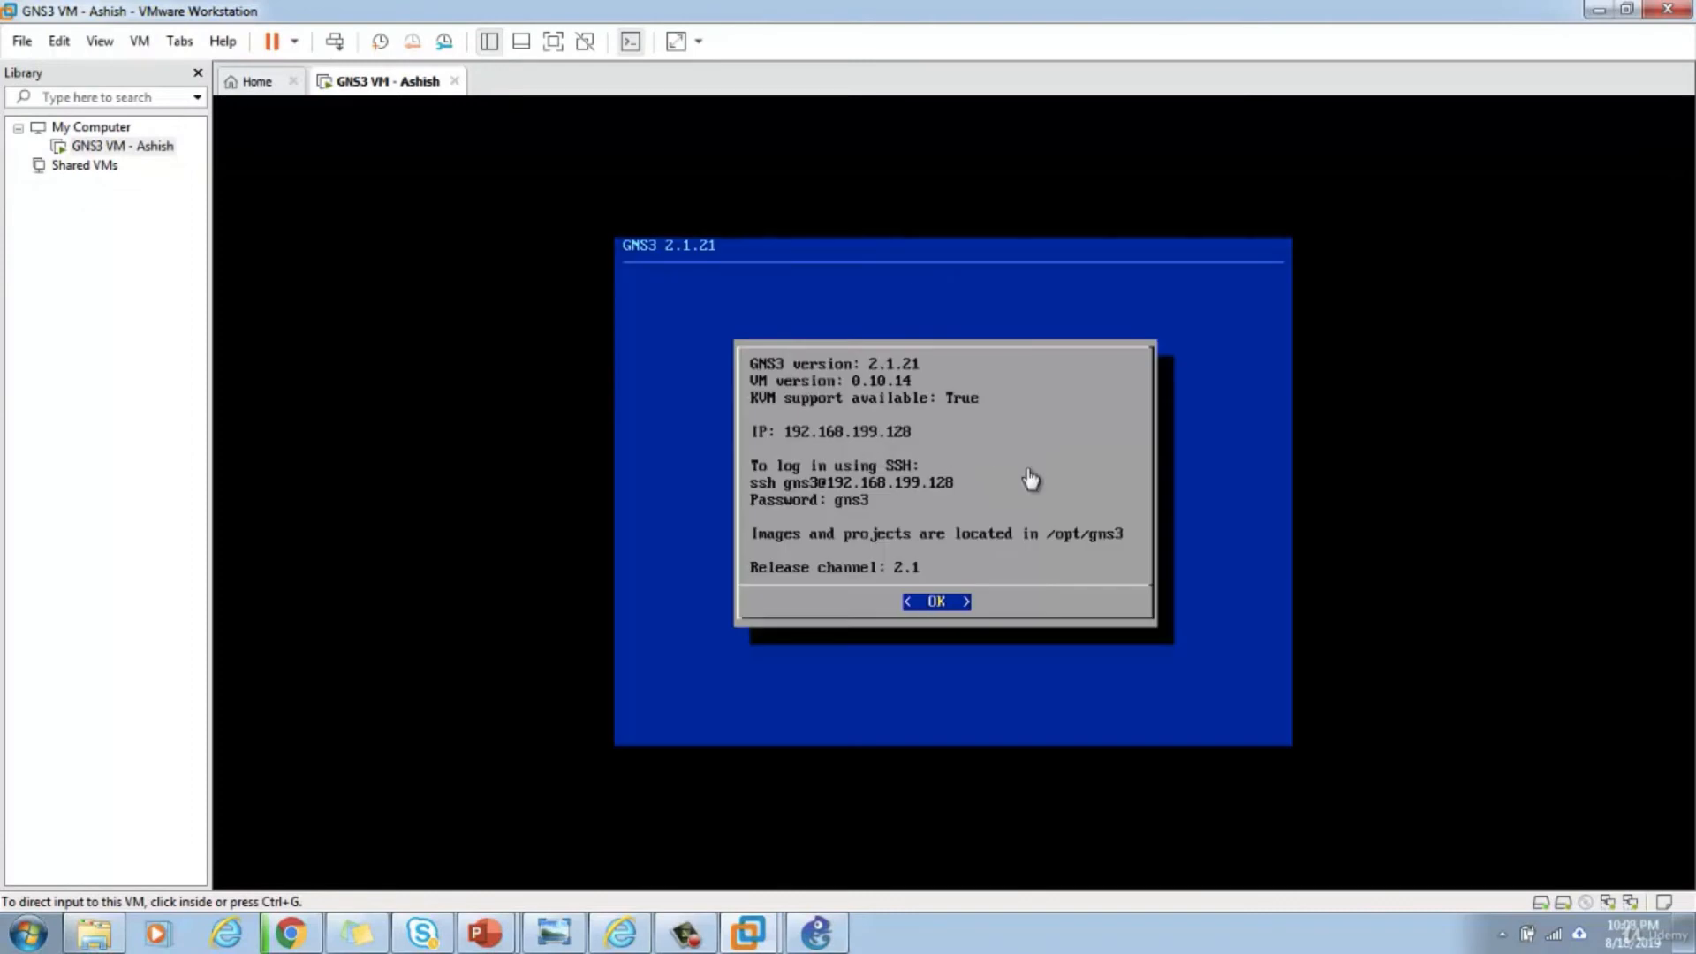
click(1596, 10)
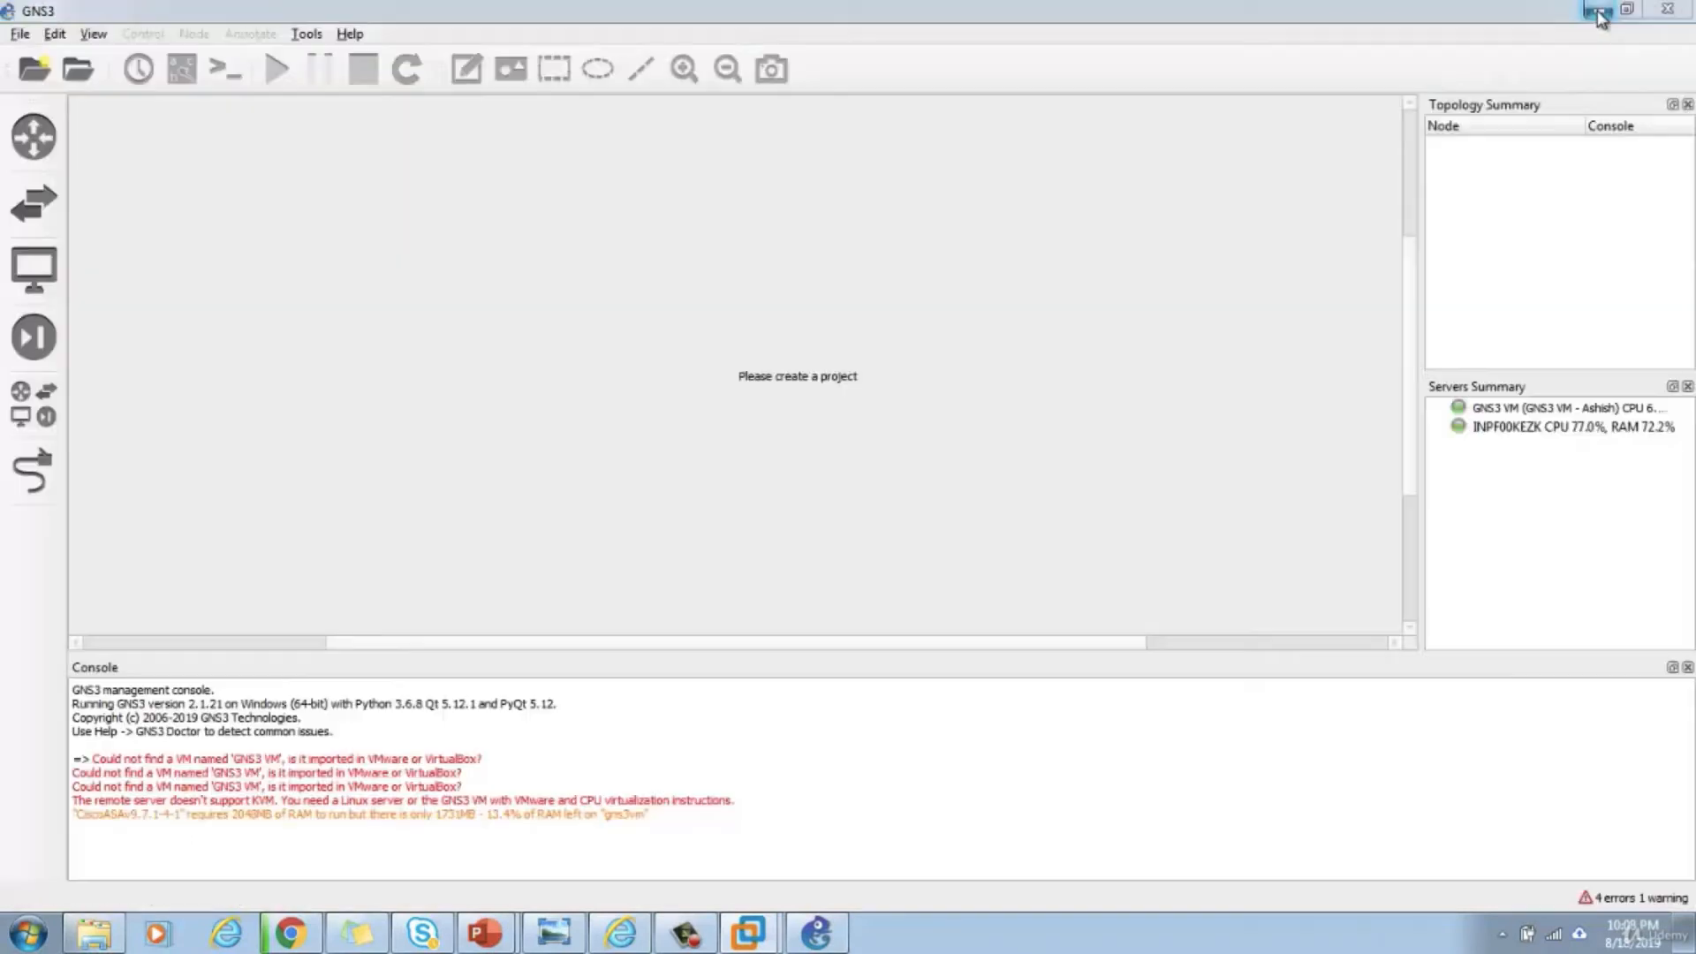
click(1470, 429)
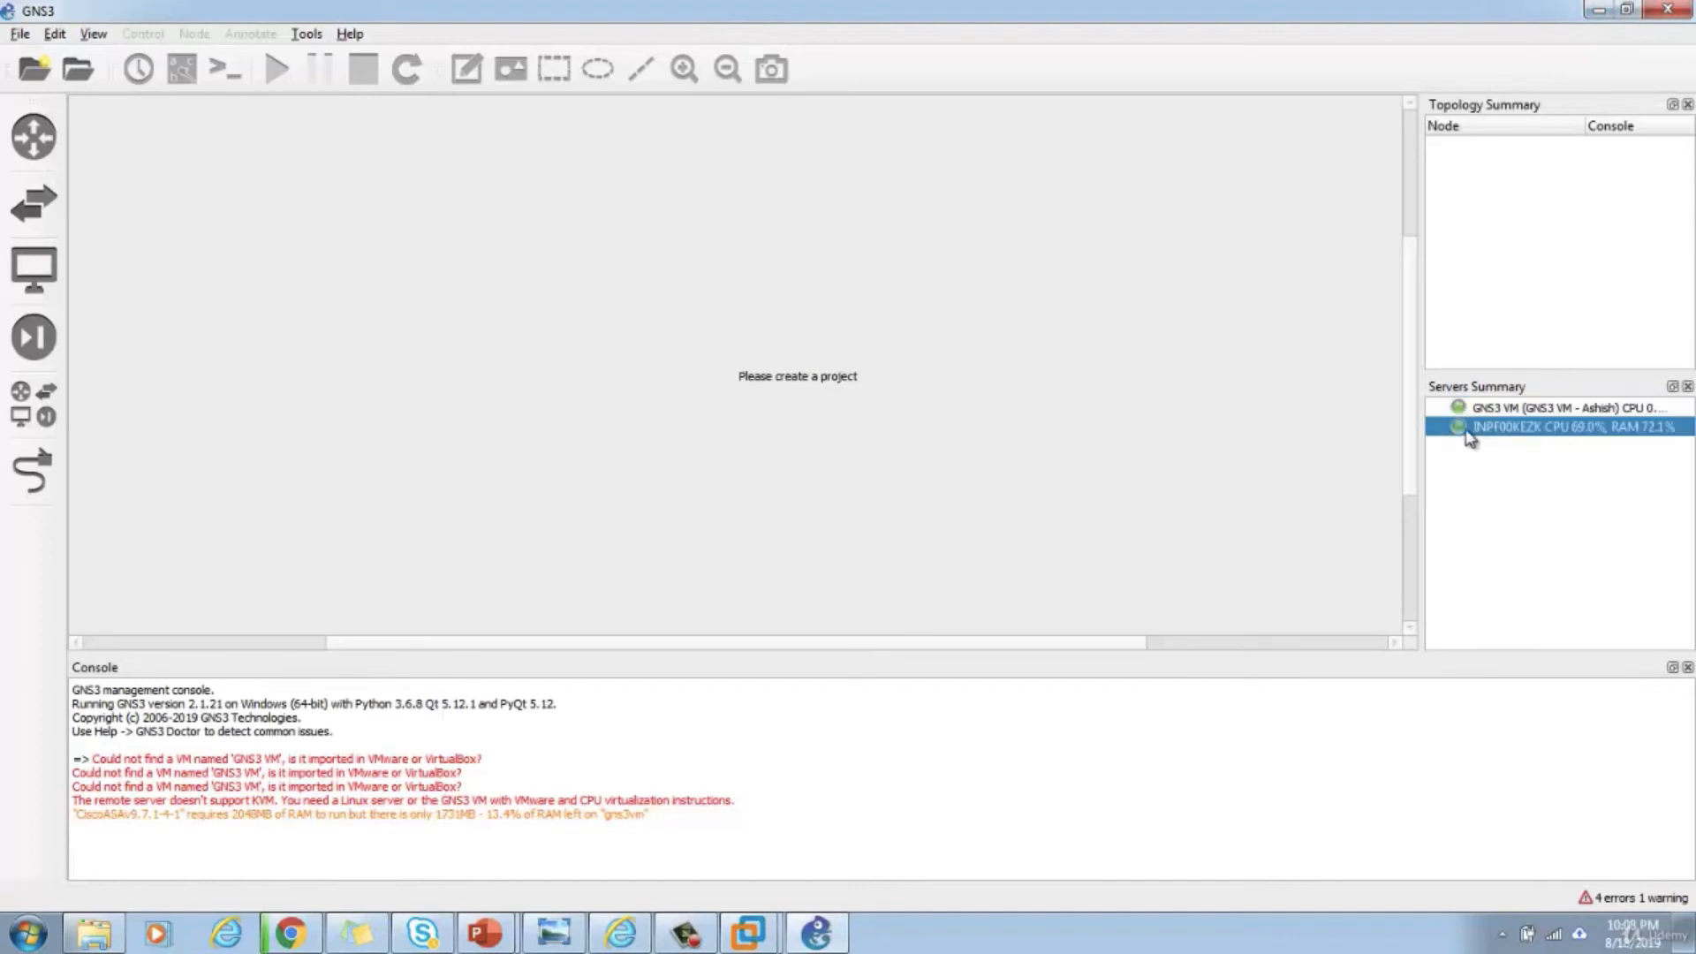
- Reopen the blank1 project from the recent projects and start its Cisco ASAv node
click(34, 68)
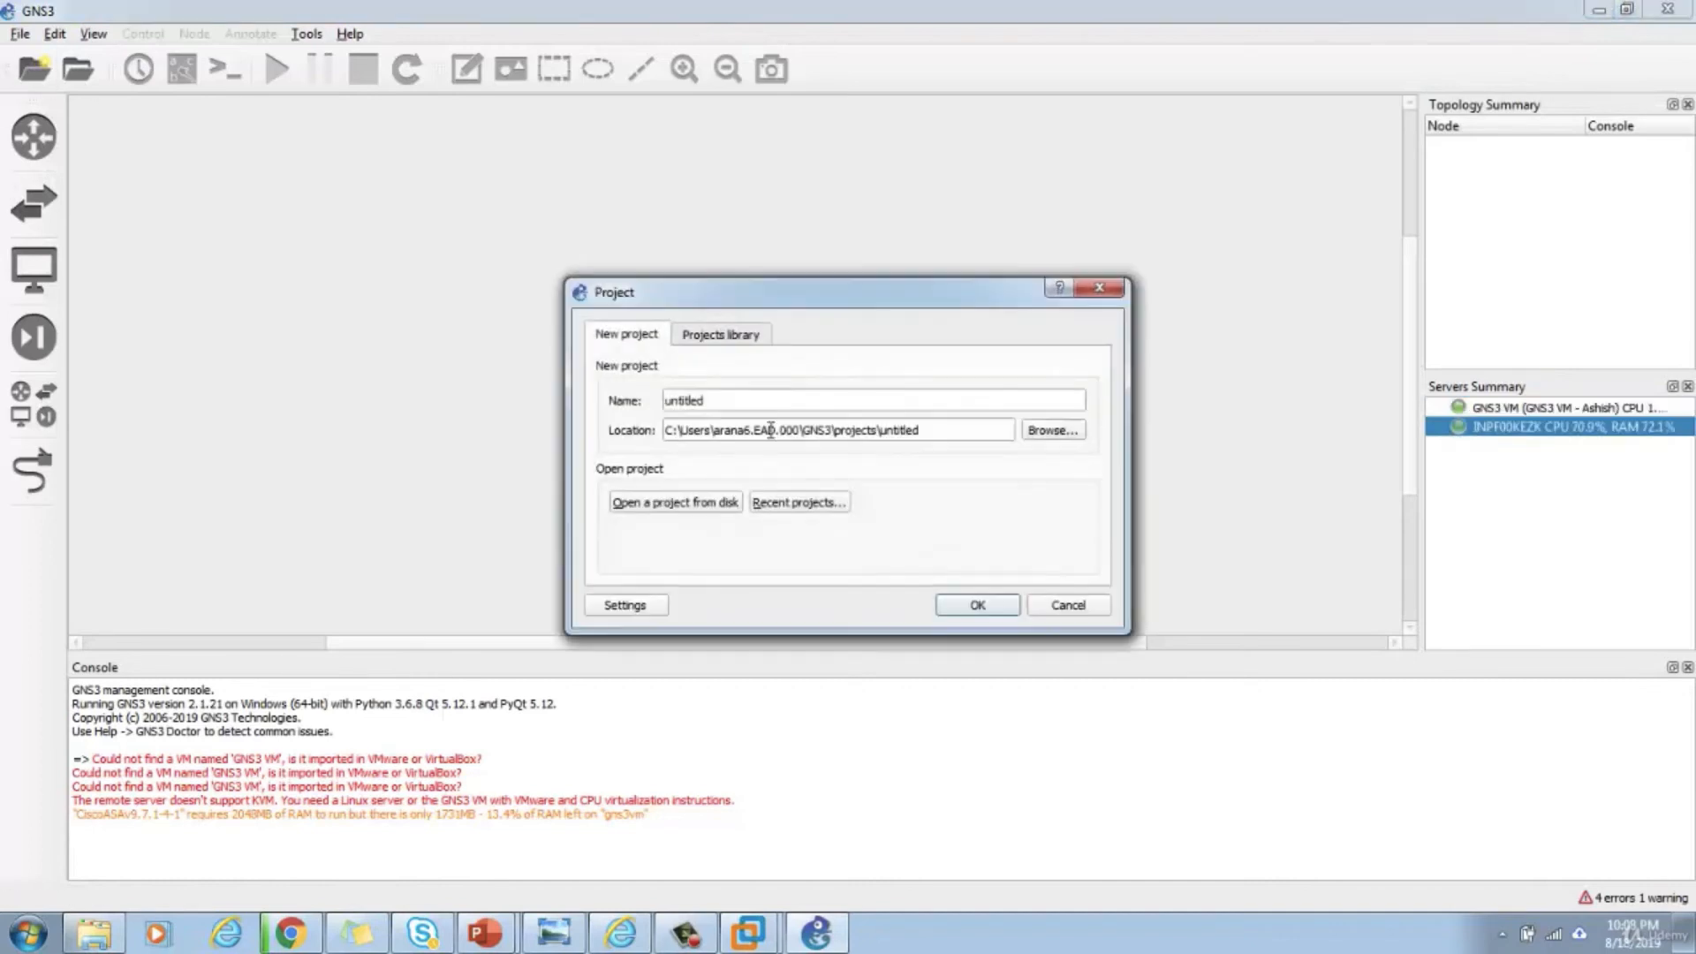
click(846, 515)
click(848, 531)
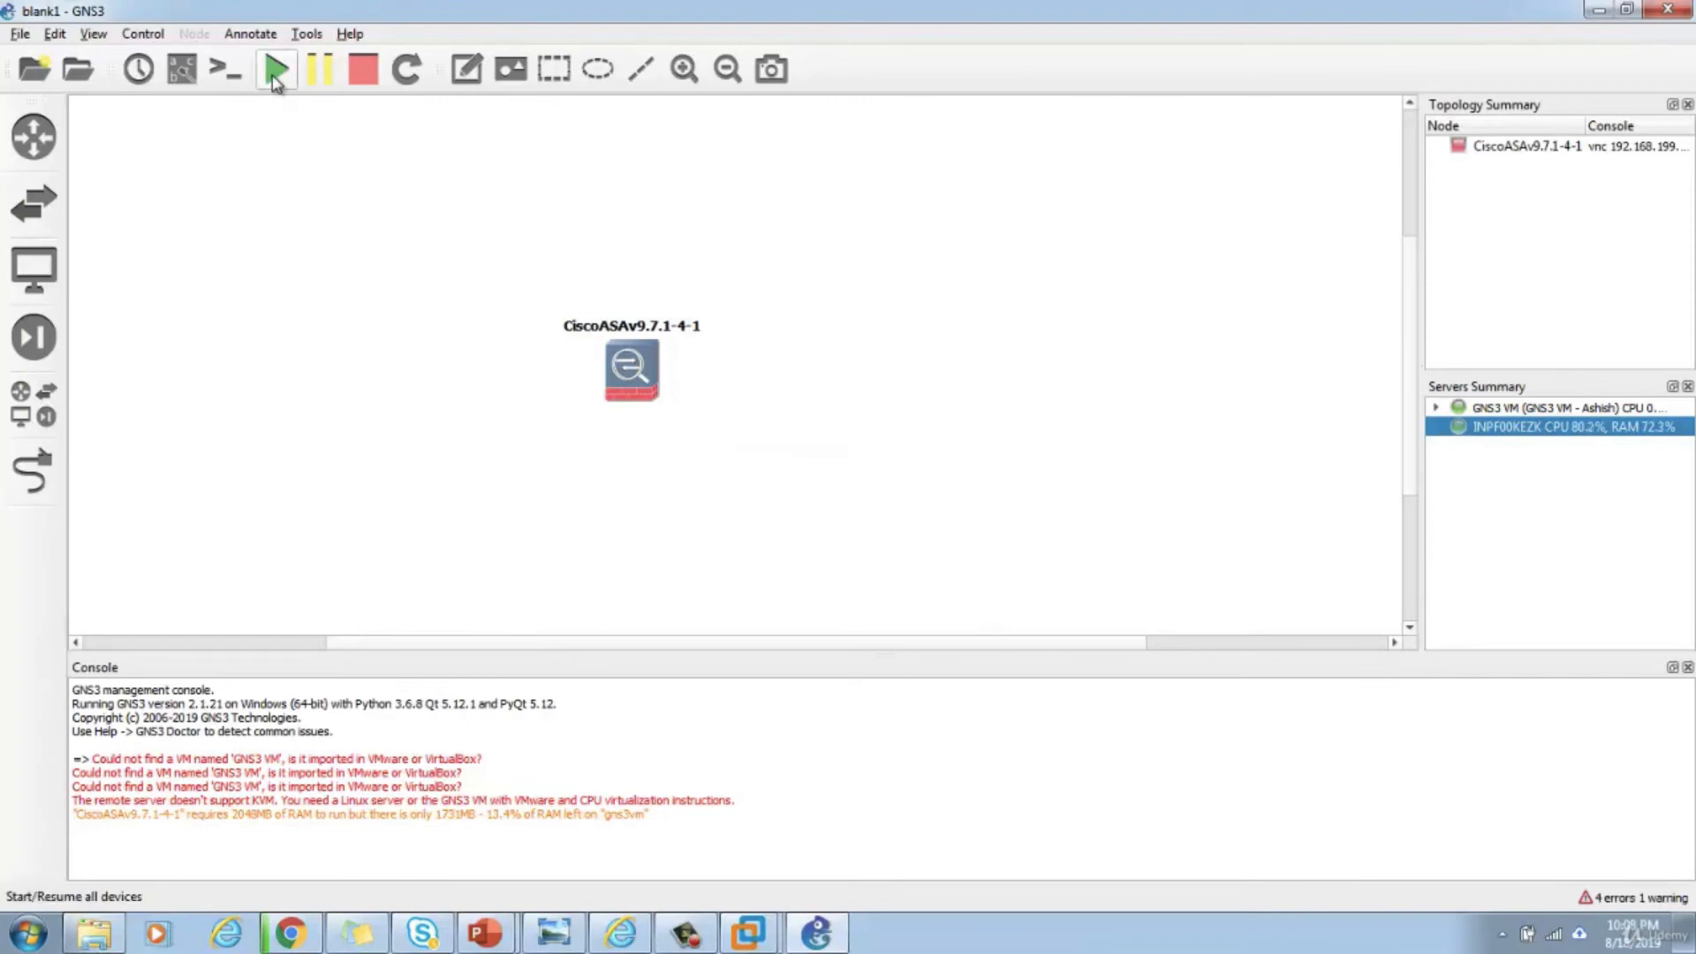
right_click(627, 378)
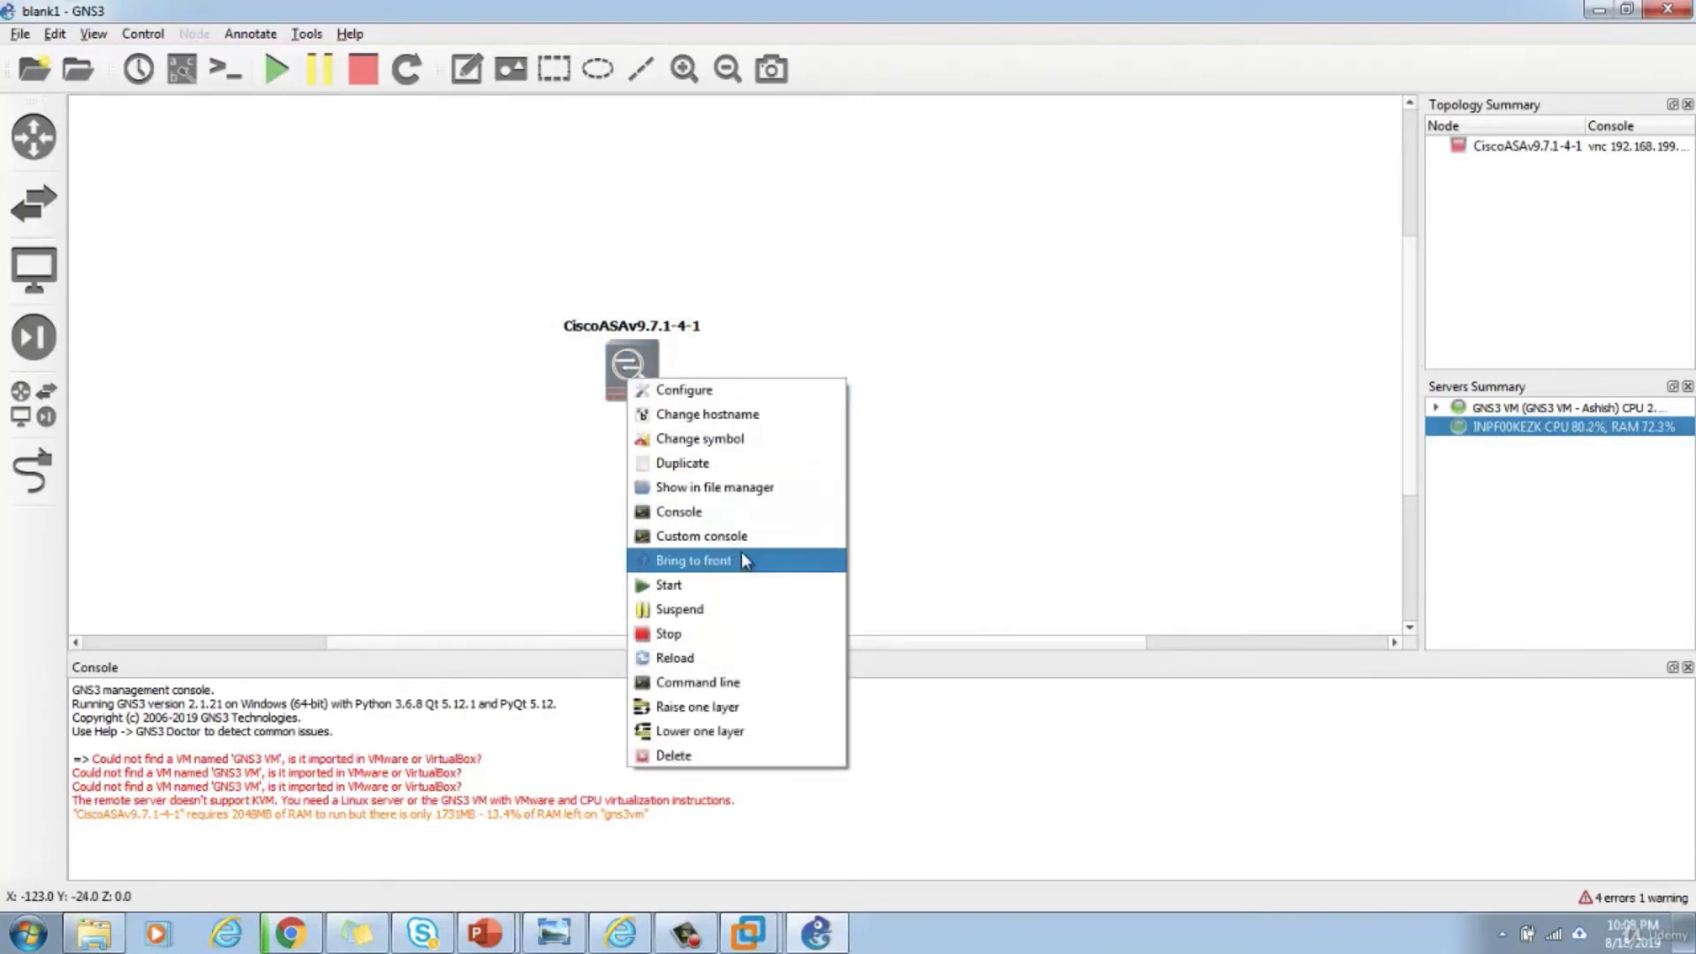
click(693, 588)
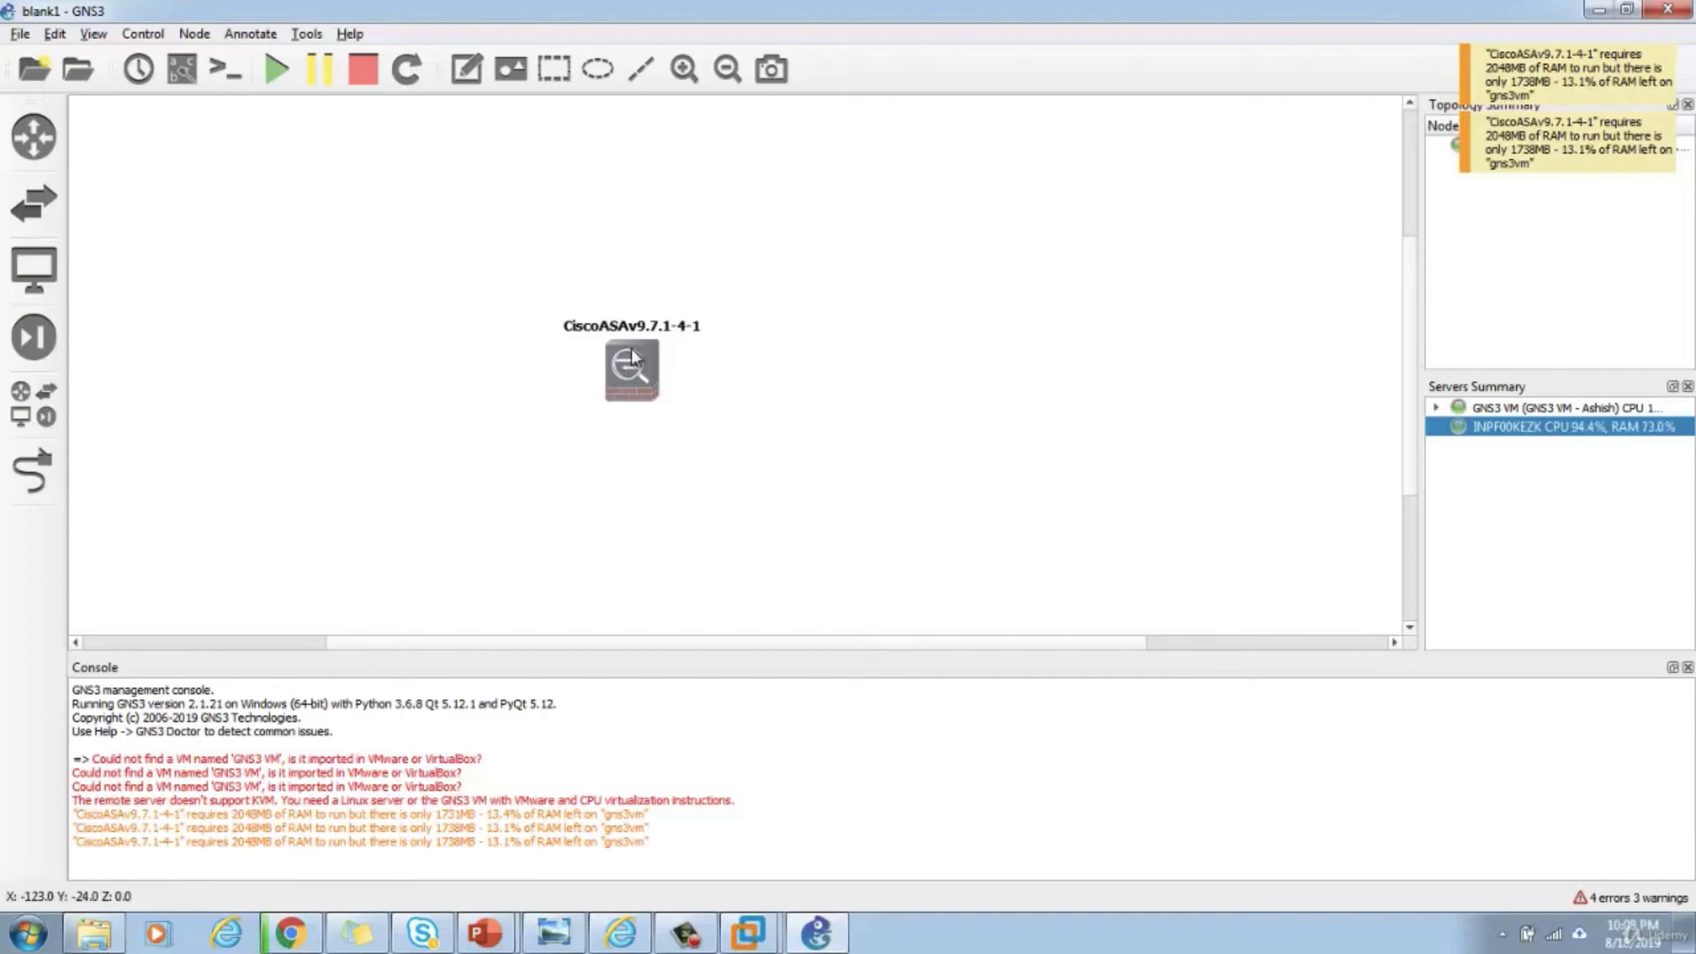
- Open the console of the ASAv node and move its TightVNC window higher on the screen
mouse_move(632, 356)
click(803, 234)
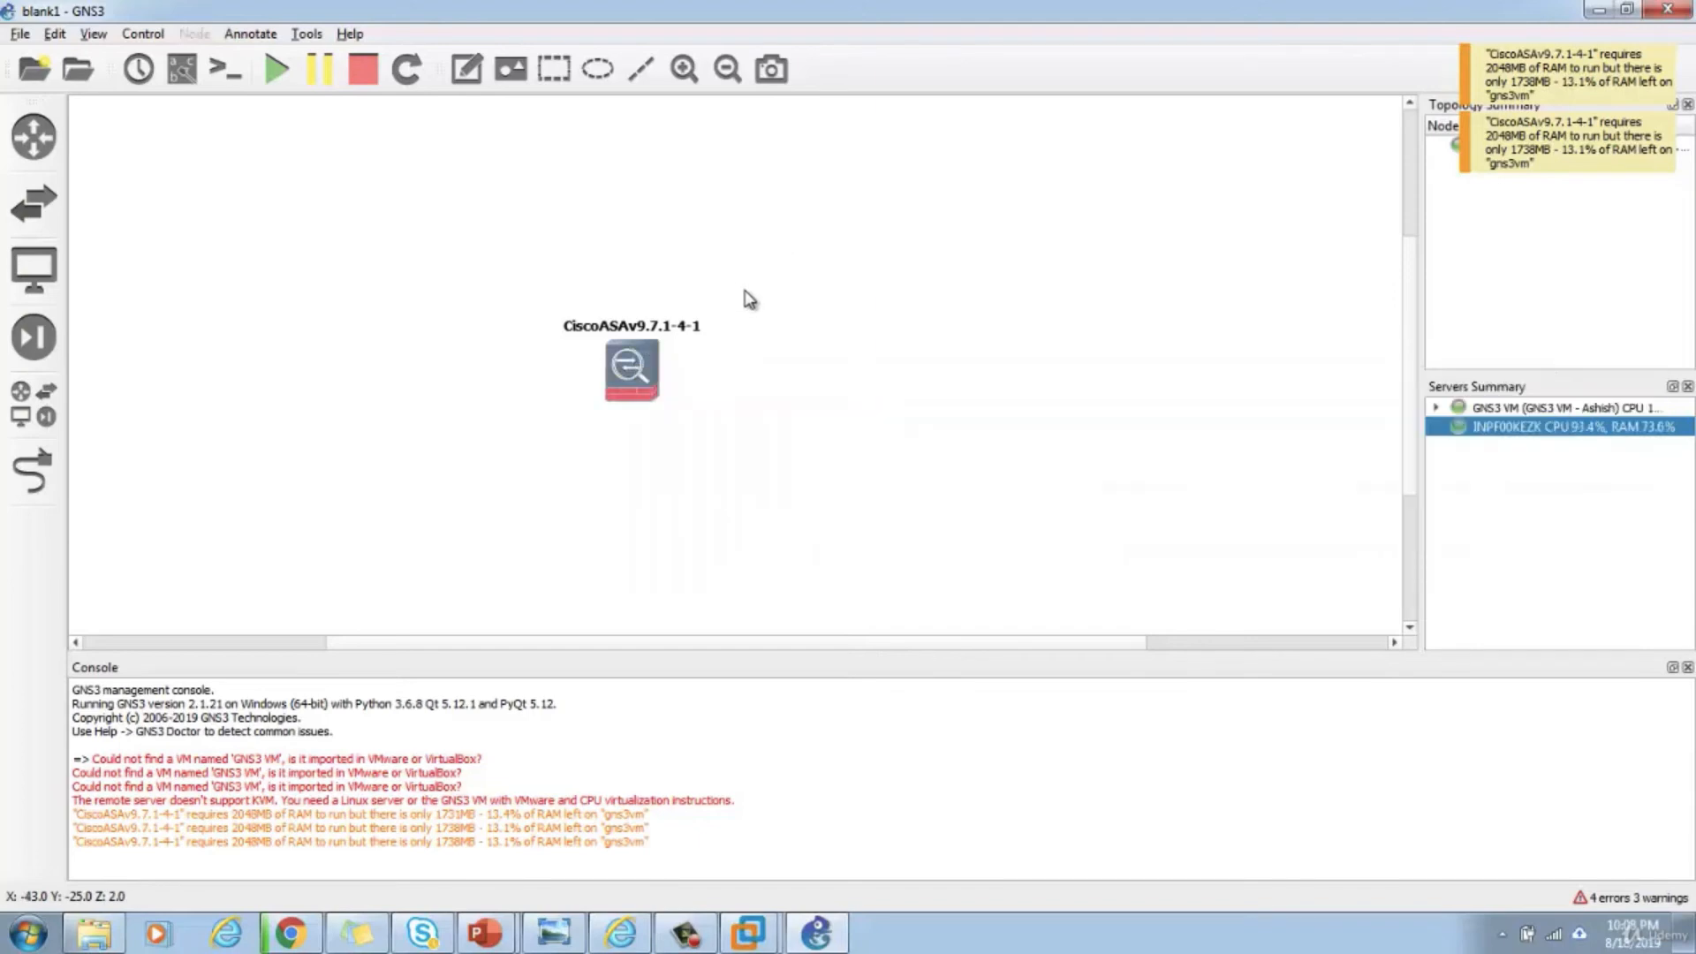
right_click(636, 376)
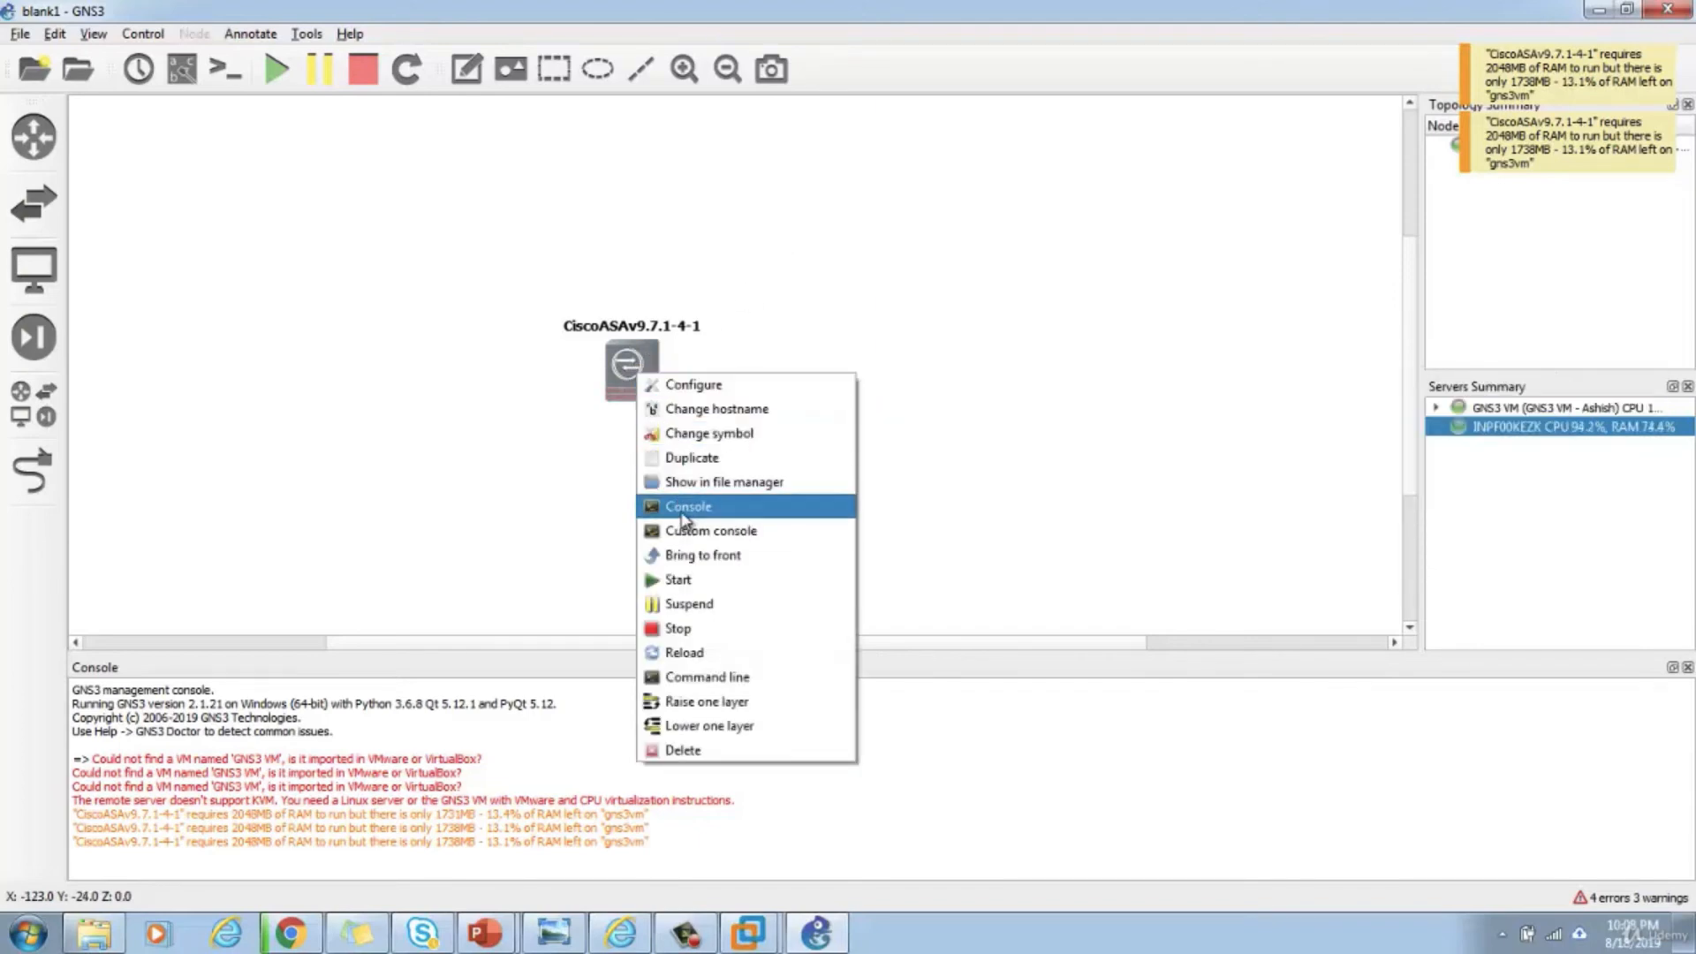
click(680, 511)
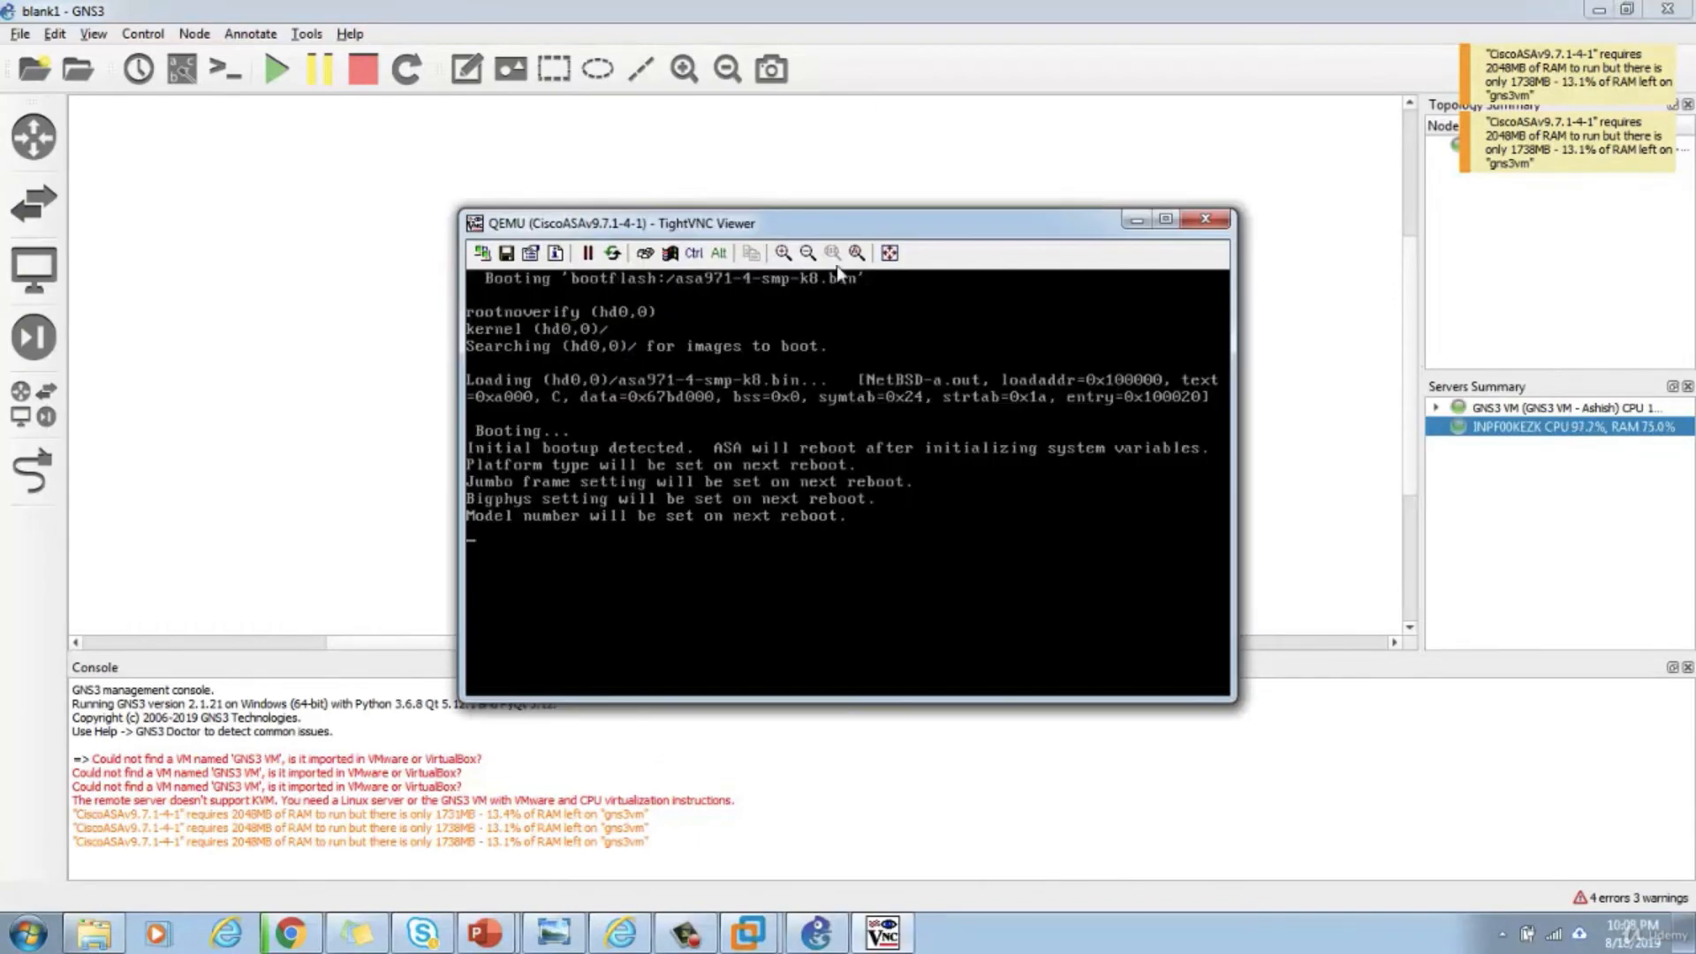
drag(825, 219, 808, 107)
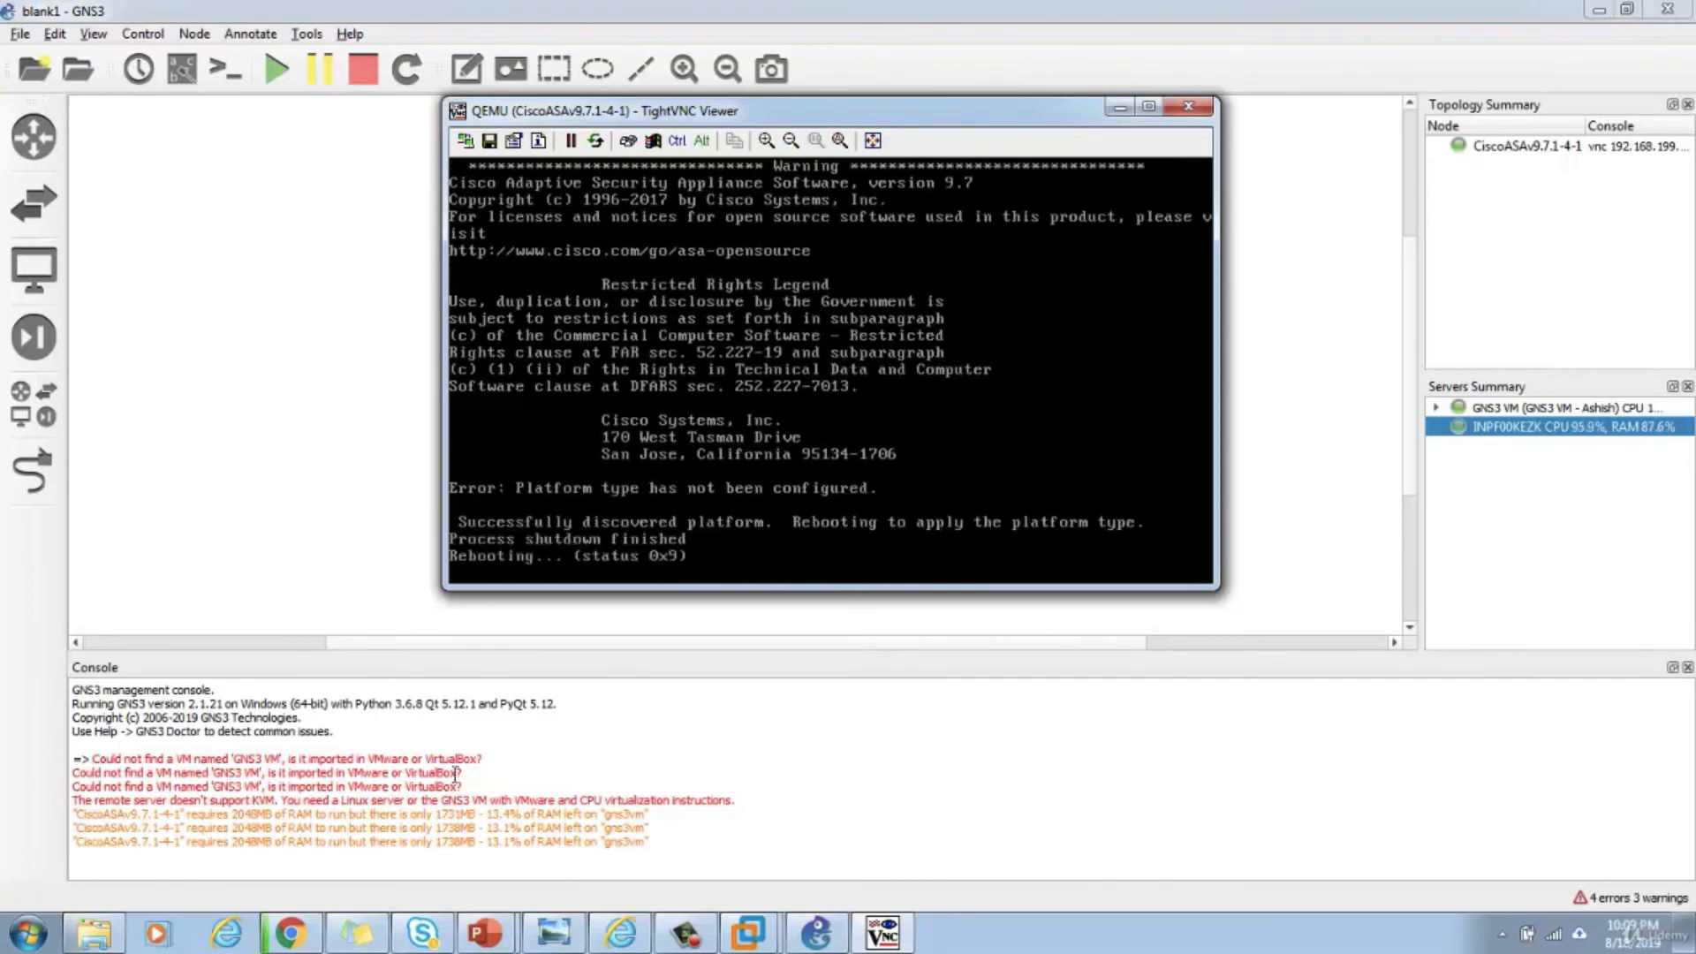
- Boot the asa971-4-smp-k8.bin entry and highlight the coredumpinfo and use_ttyS0 copy commands in Chrome's GNS3 discussion
click(292, 933)
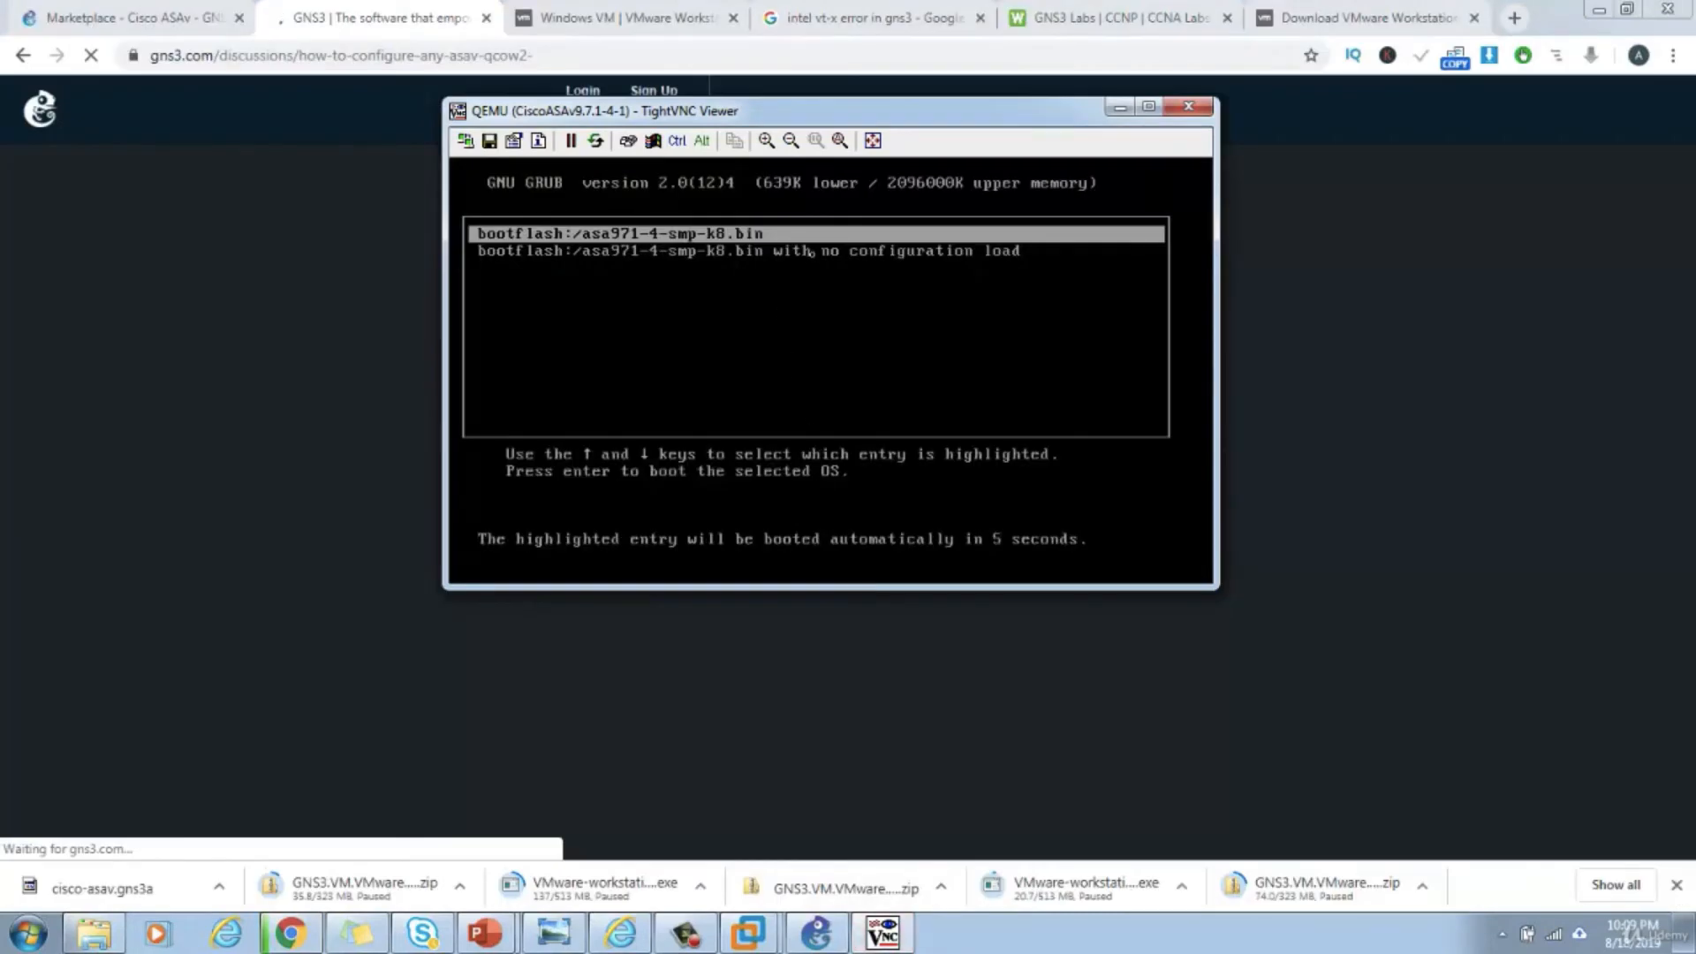
key(Return)
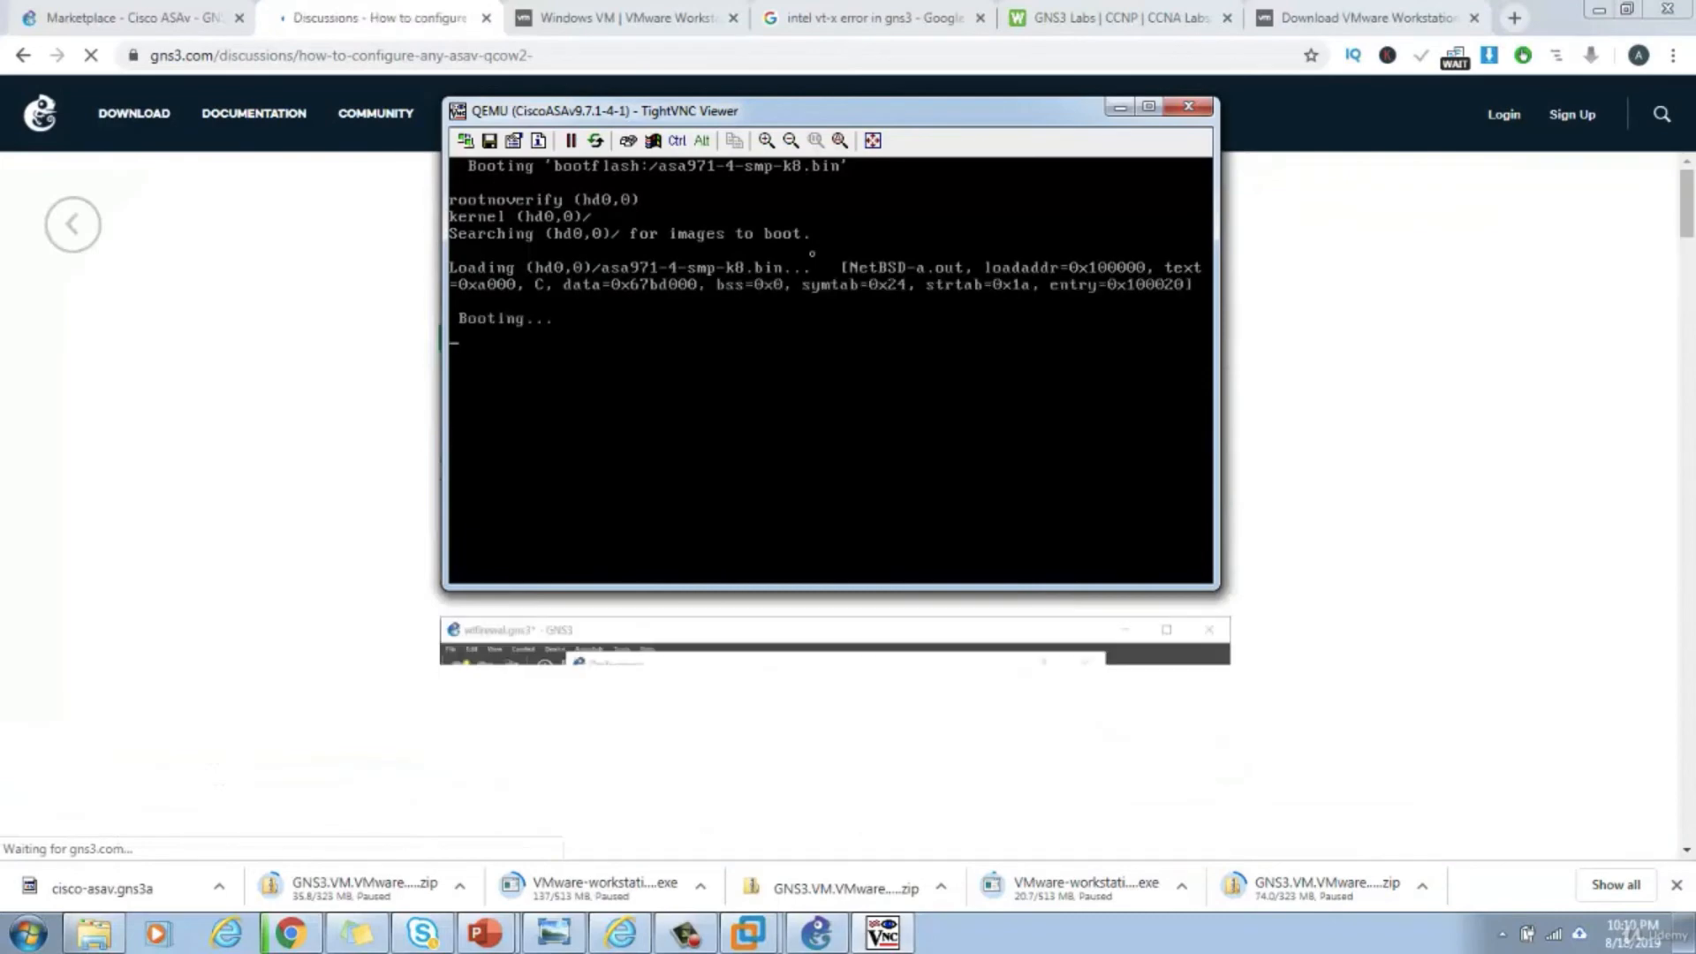
scroll(1502, 541, down, 4)
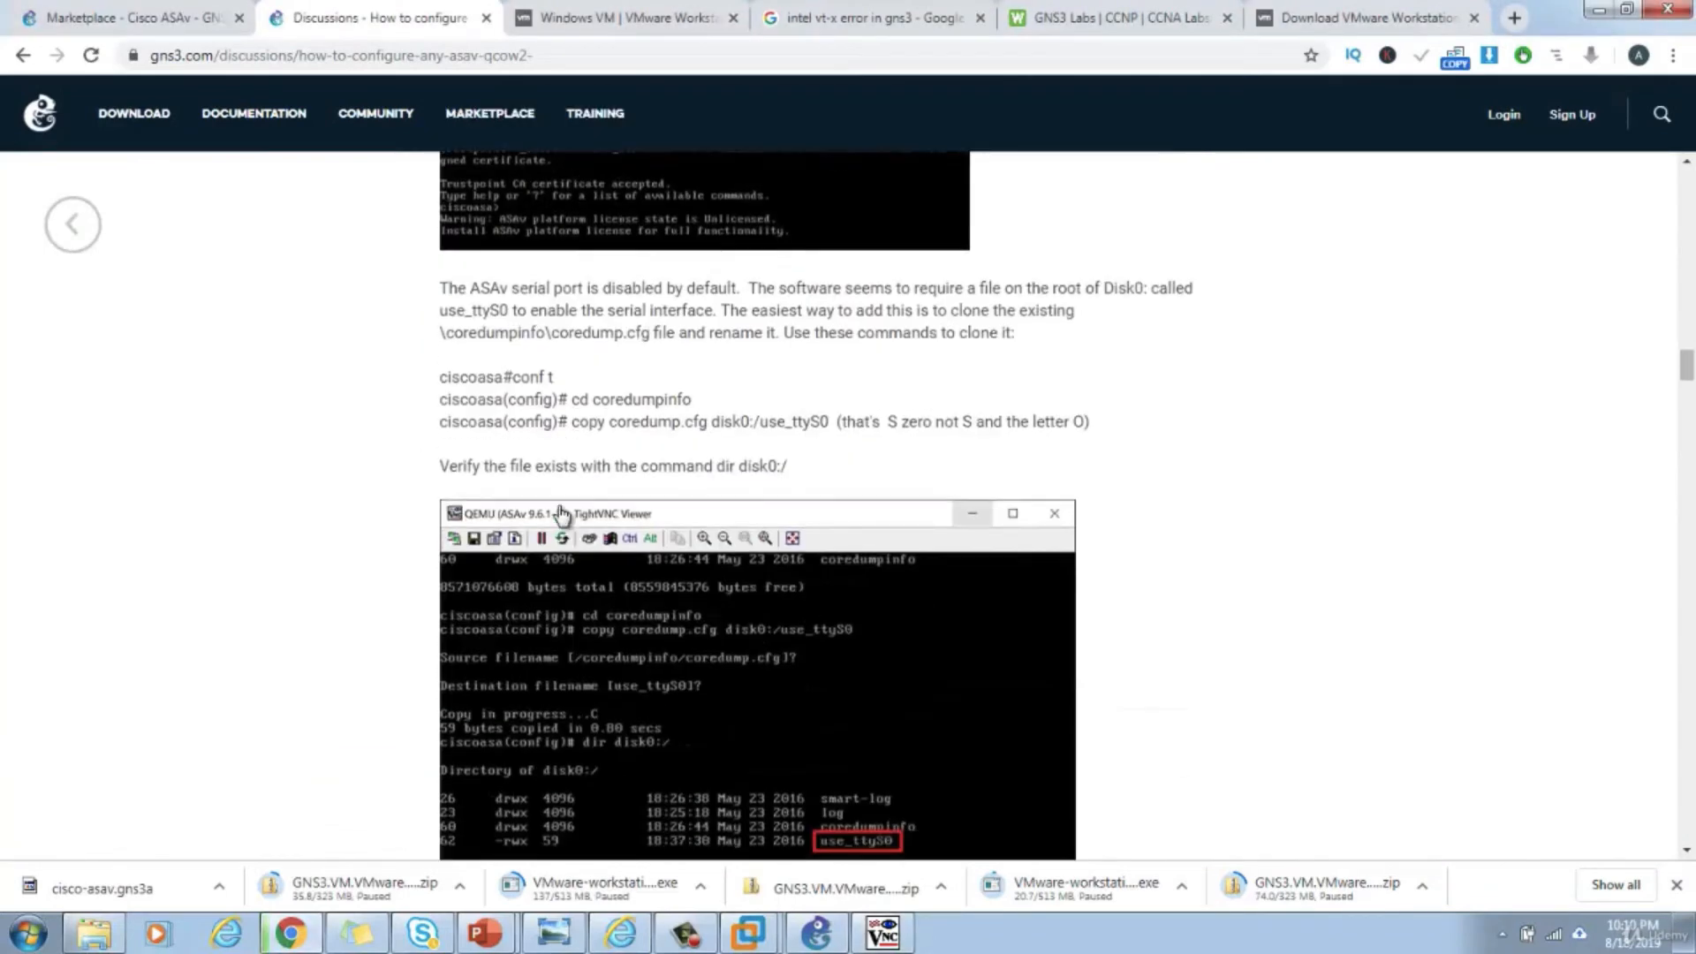
drag(444, 398, 818, 420)
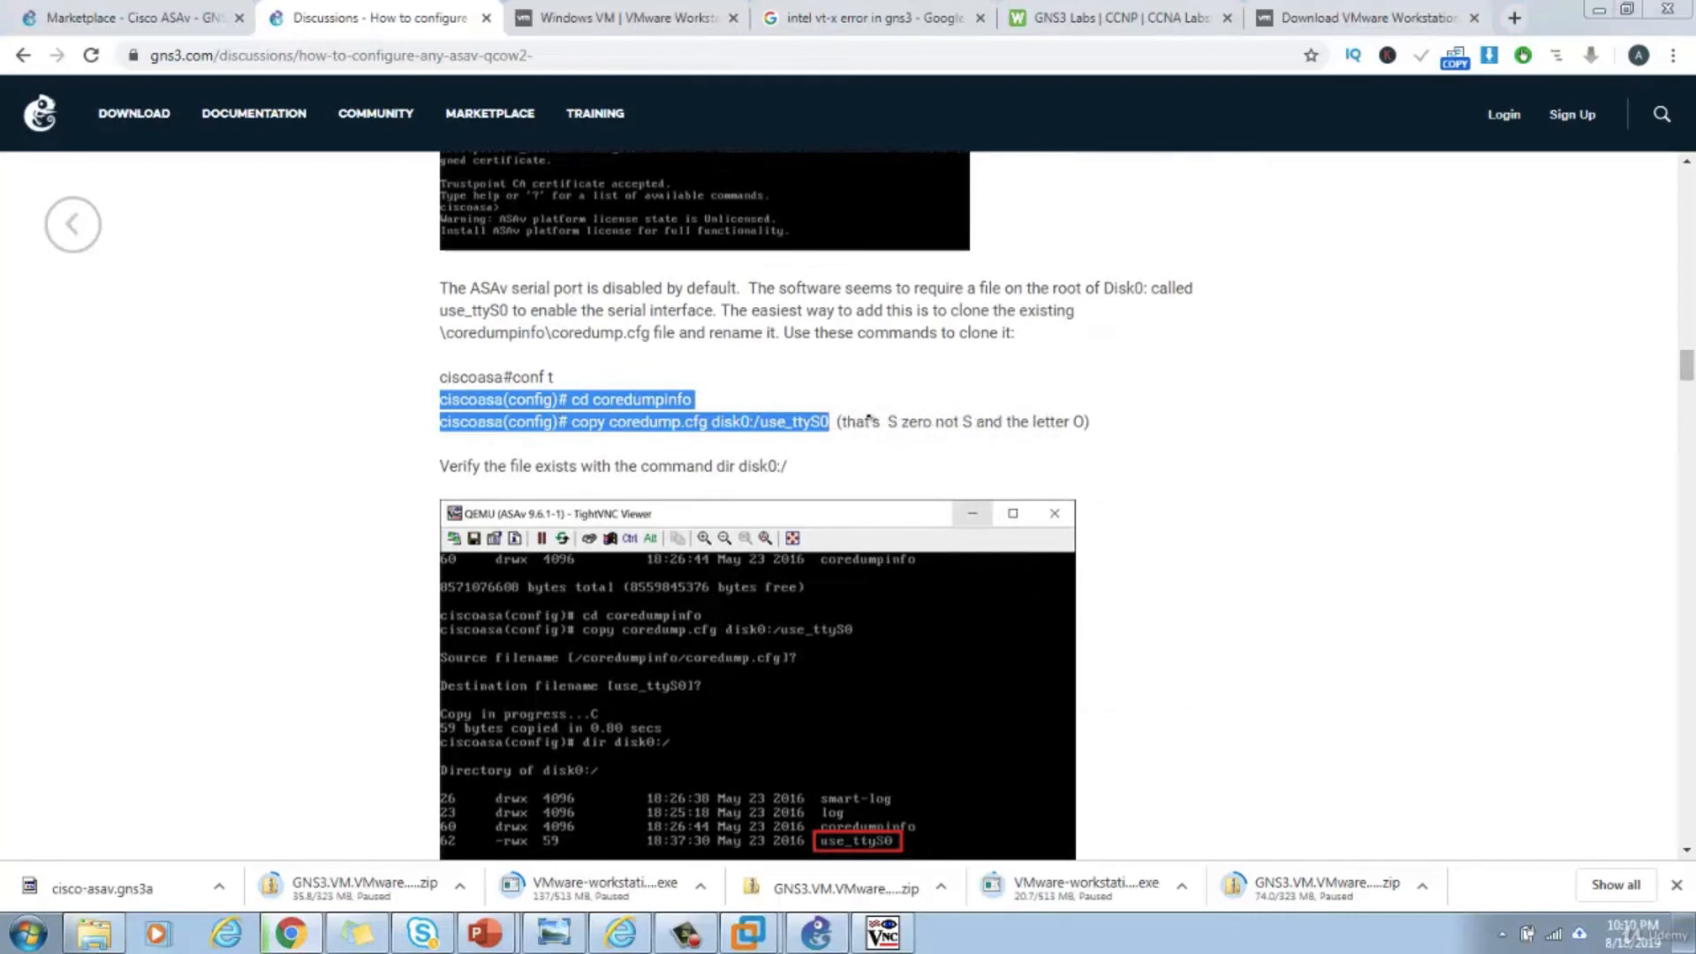
- Switch to the ASAv's TightVNC console and enter privileged mode with en, leaving the enable password blank
key(alt+Tab)
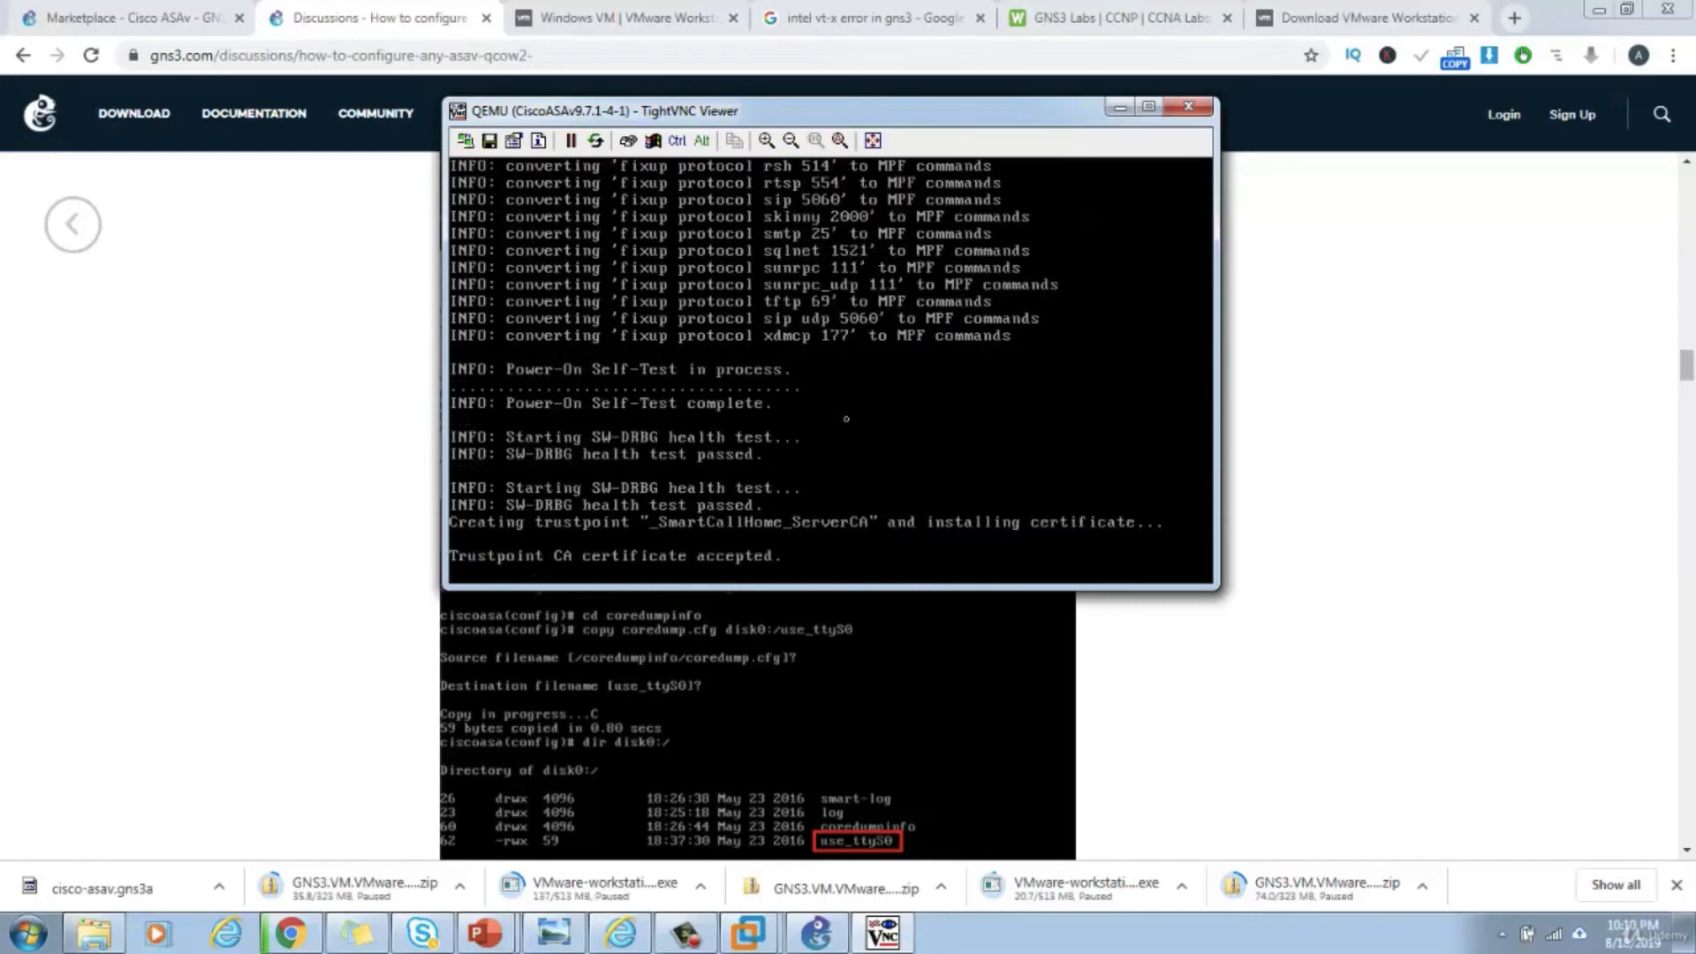
text(en)
key(Return)
key(Return)
key(Return)
key(Return)
key(Return)
key(Return)
key(Return)
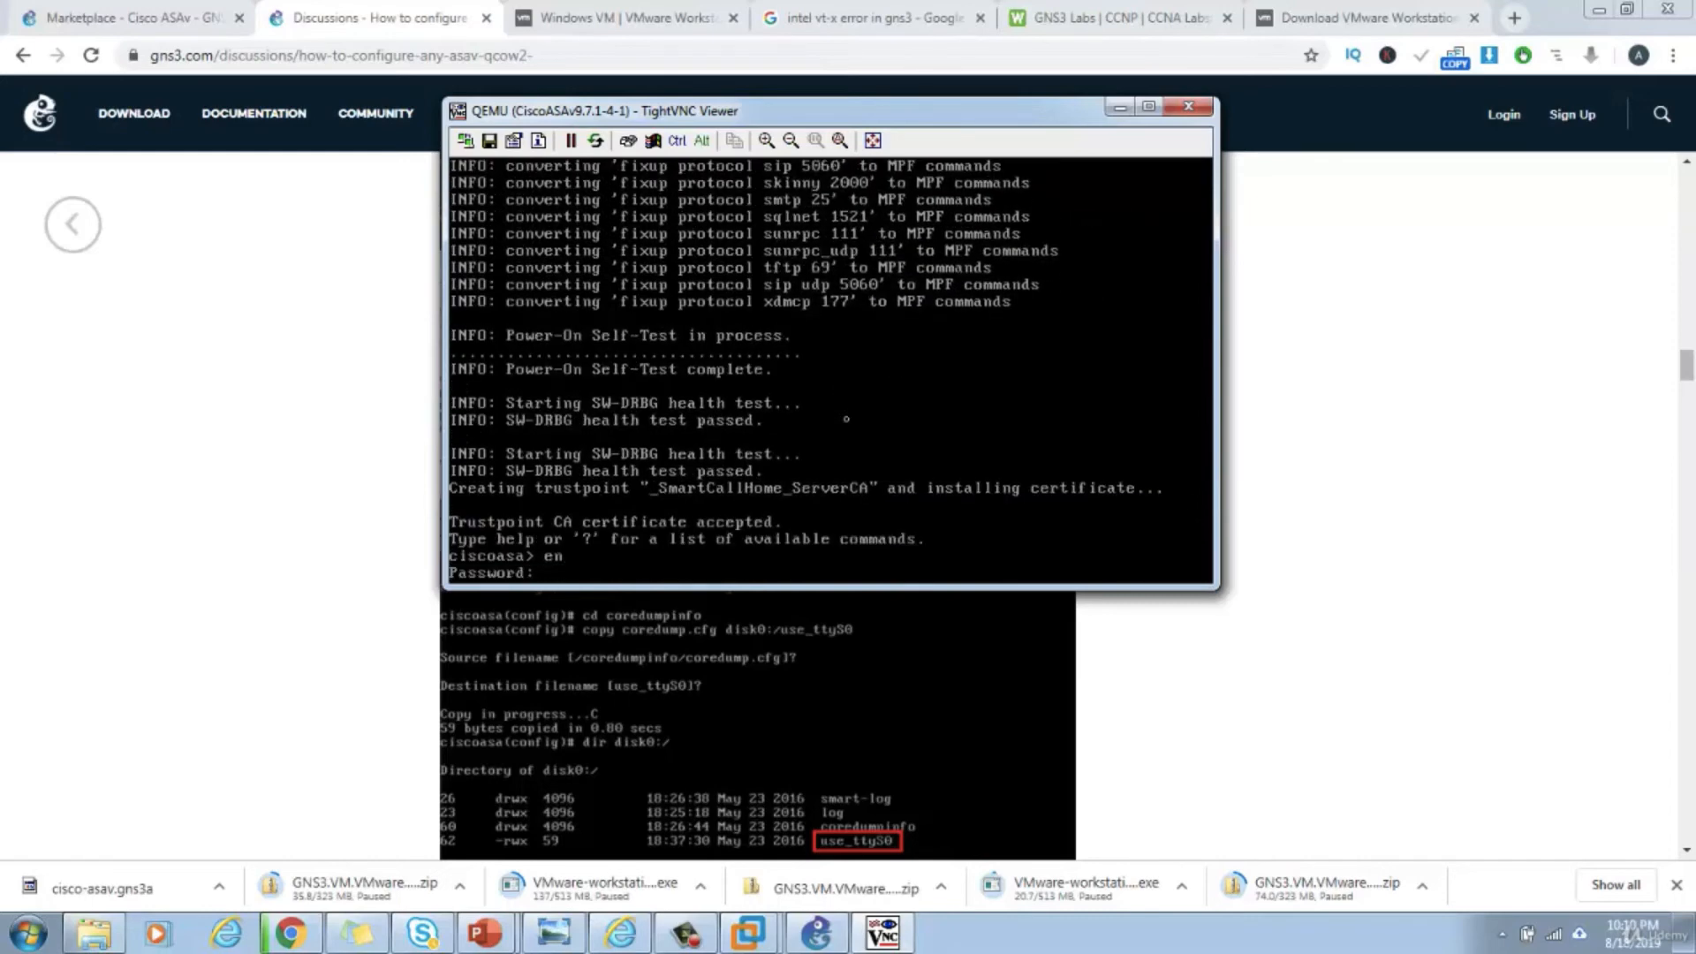
key(Return)
key(Return)
key(Return)
key(Return)
key(Return)
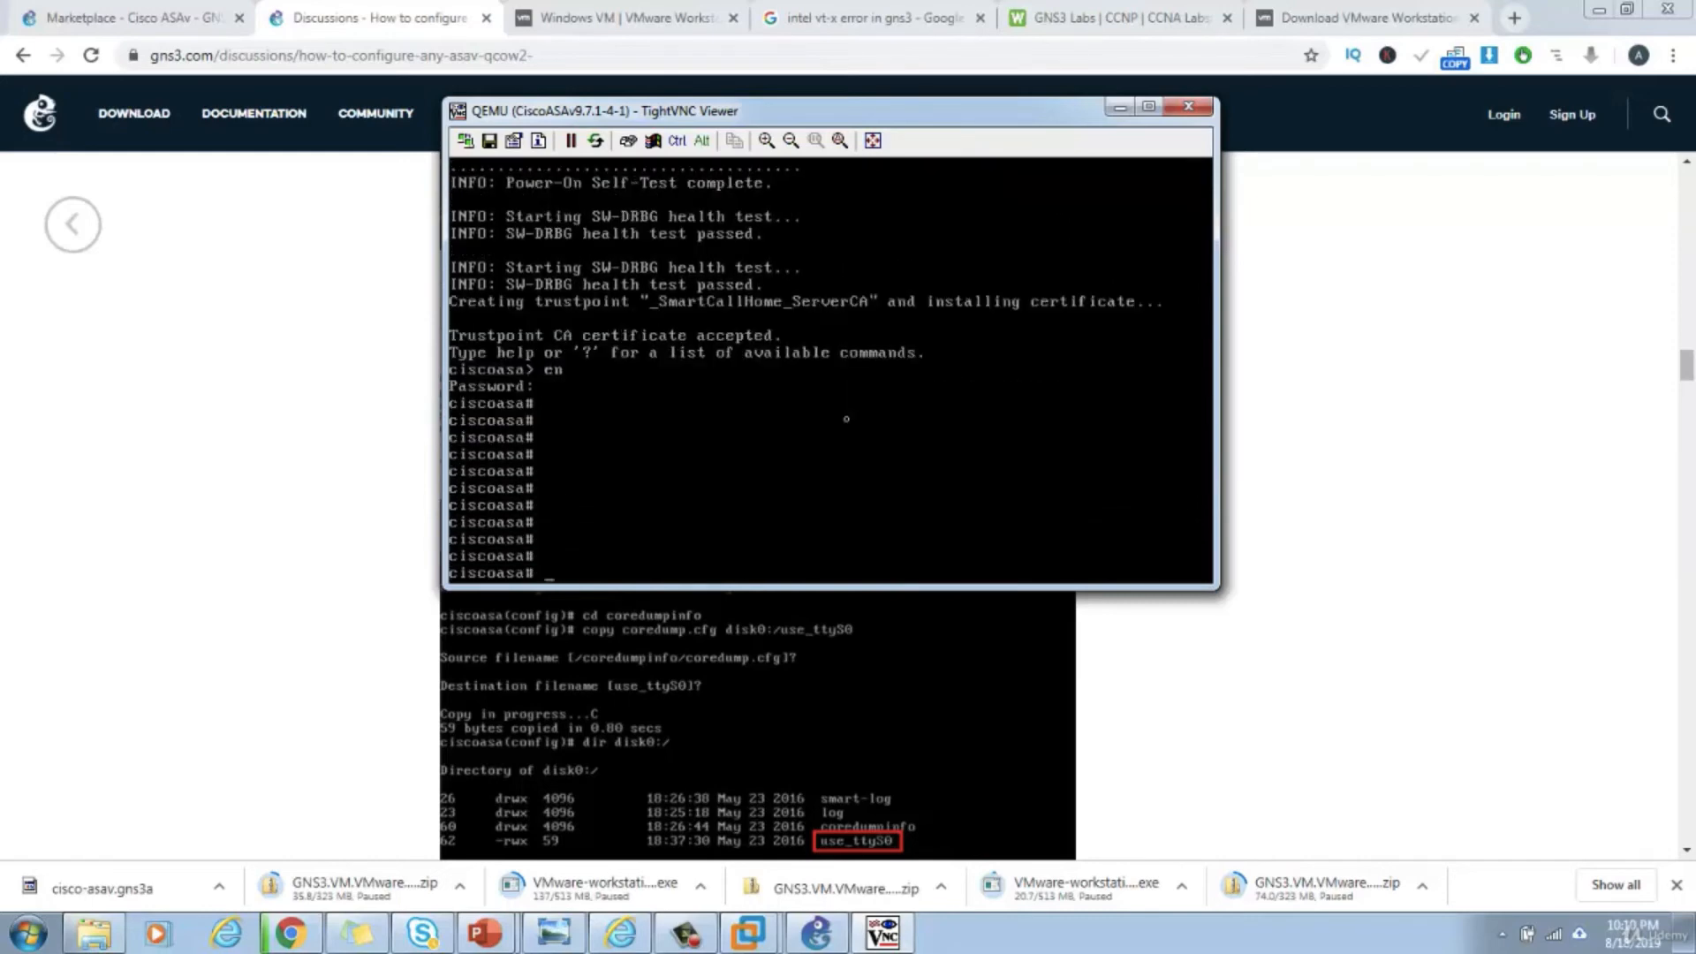
- Enter configuration mode with config t, skip the anonymous error reporting question and return to privileged mode with end
text(config t)
key(Return)
text(c)
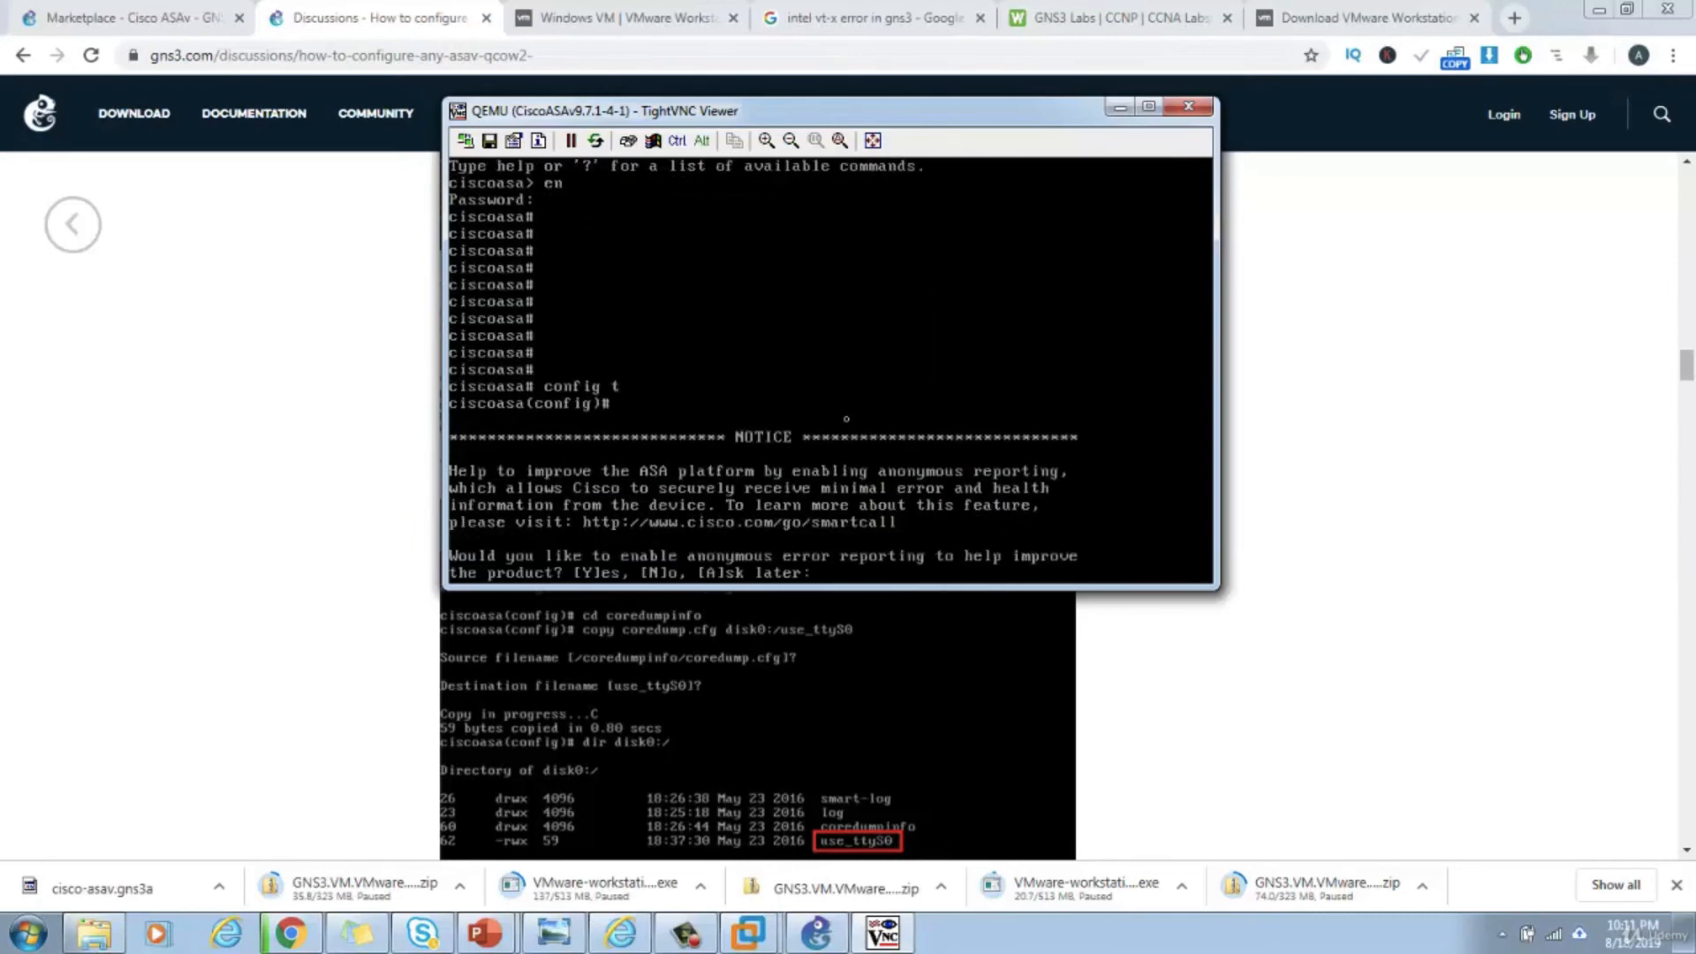
key(Return)
key(Return)
key(Return)
key(Return)
key(Return)
key(Return)
text(end)
key(Return)
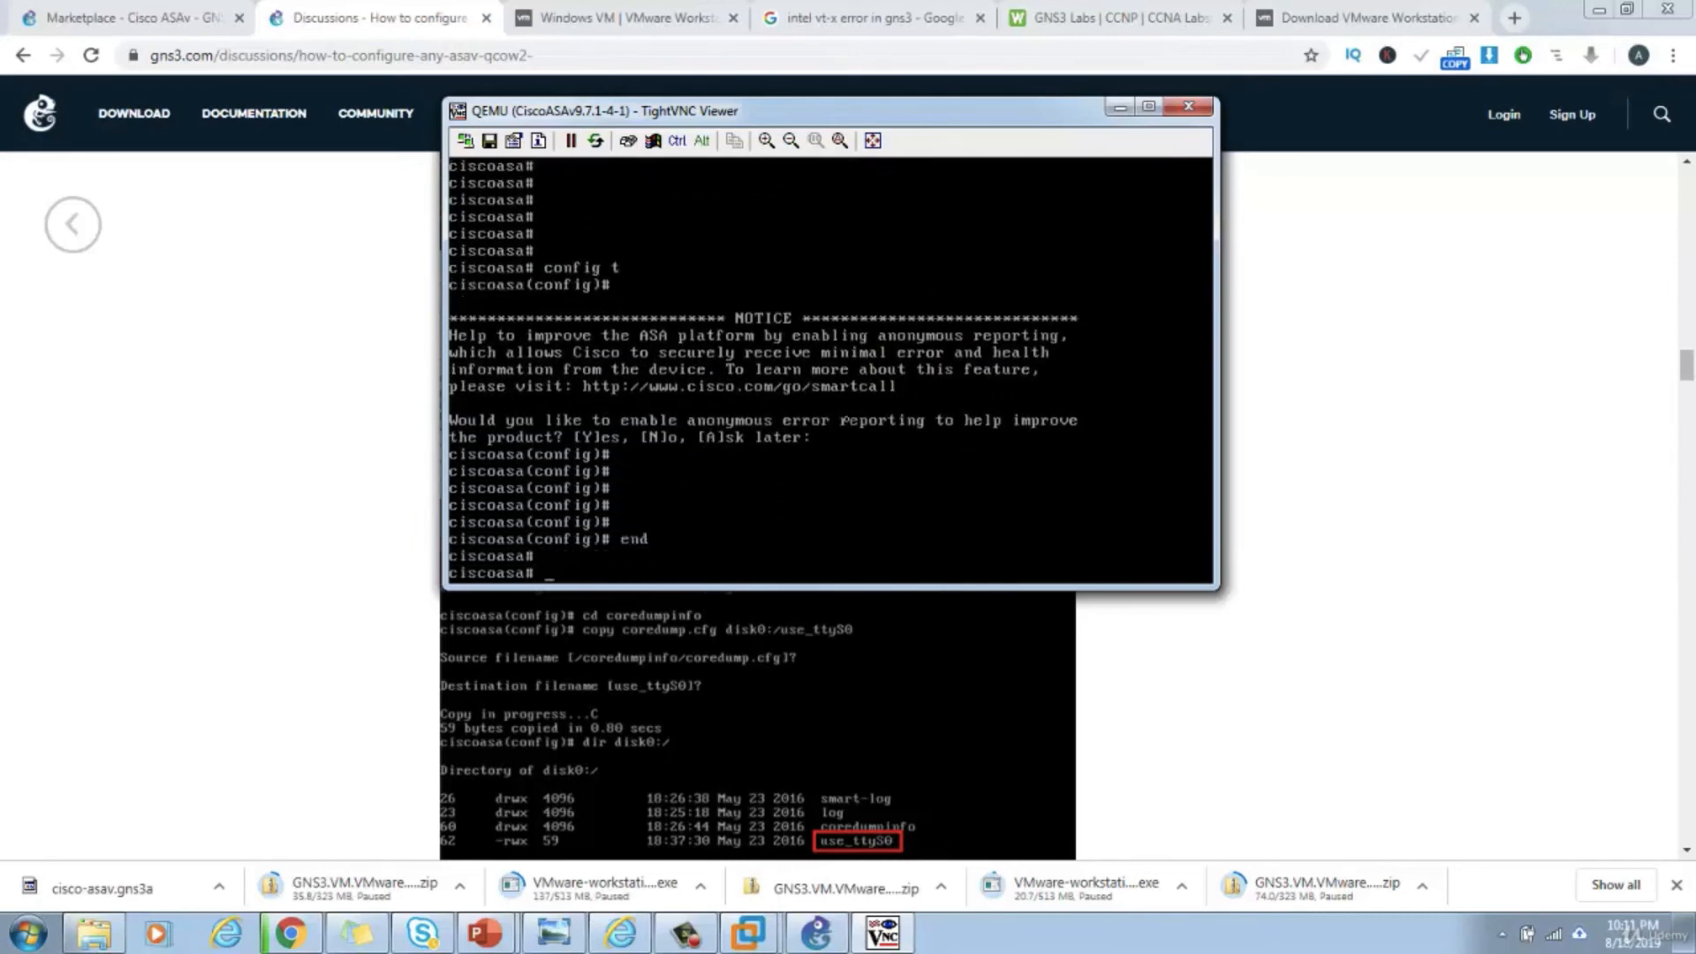
key(Return)
key(Return)
key(Return)
- Re-enter configuration mode and change to the coredumpinfo directory
text(config t)
key(Return)
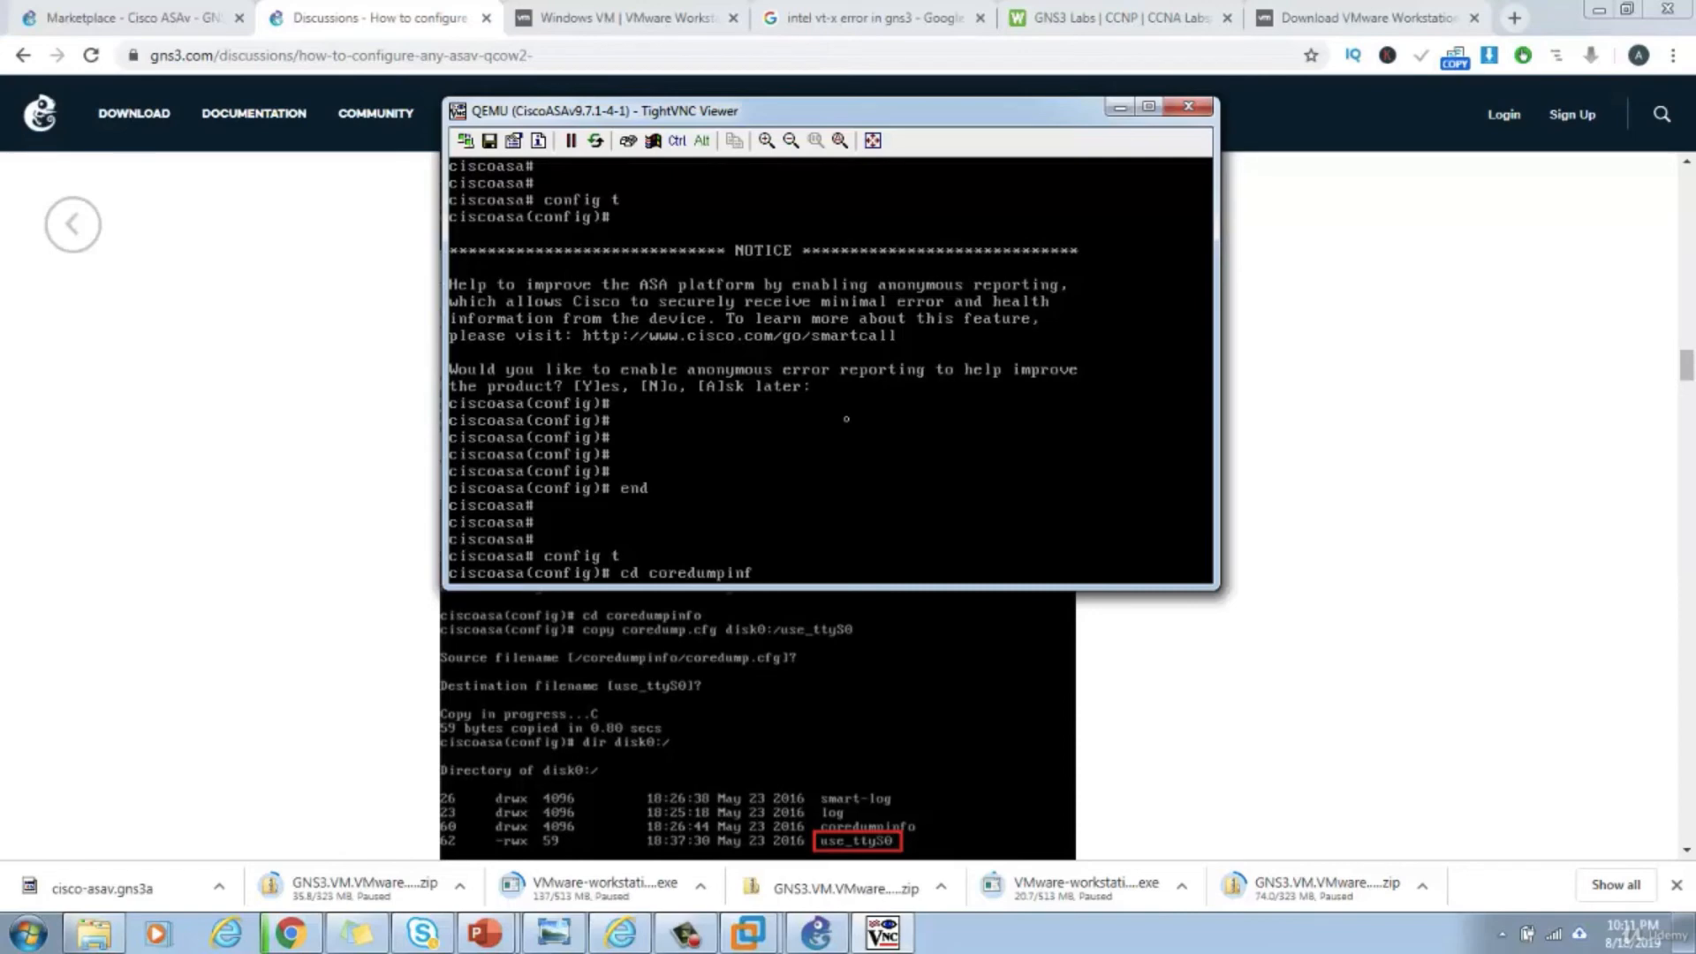
text(cd coredumpinfo)
key(Return)
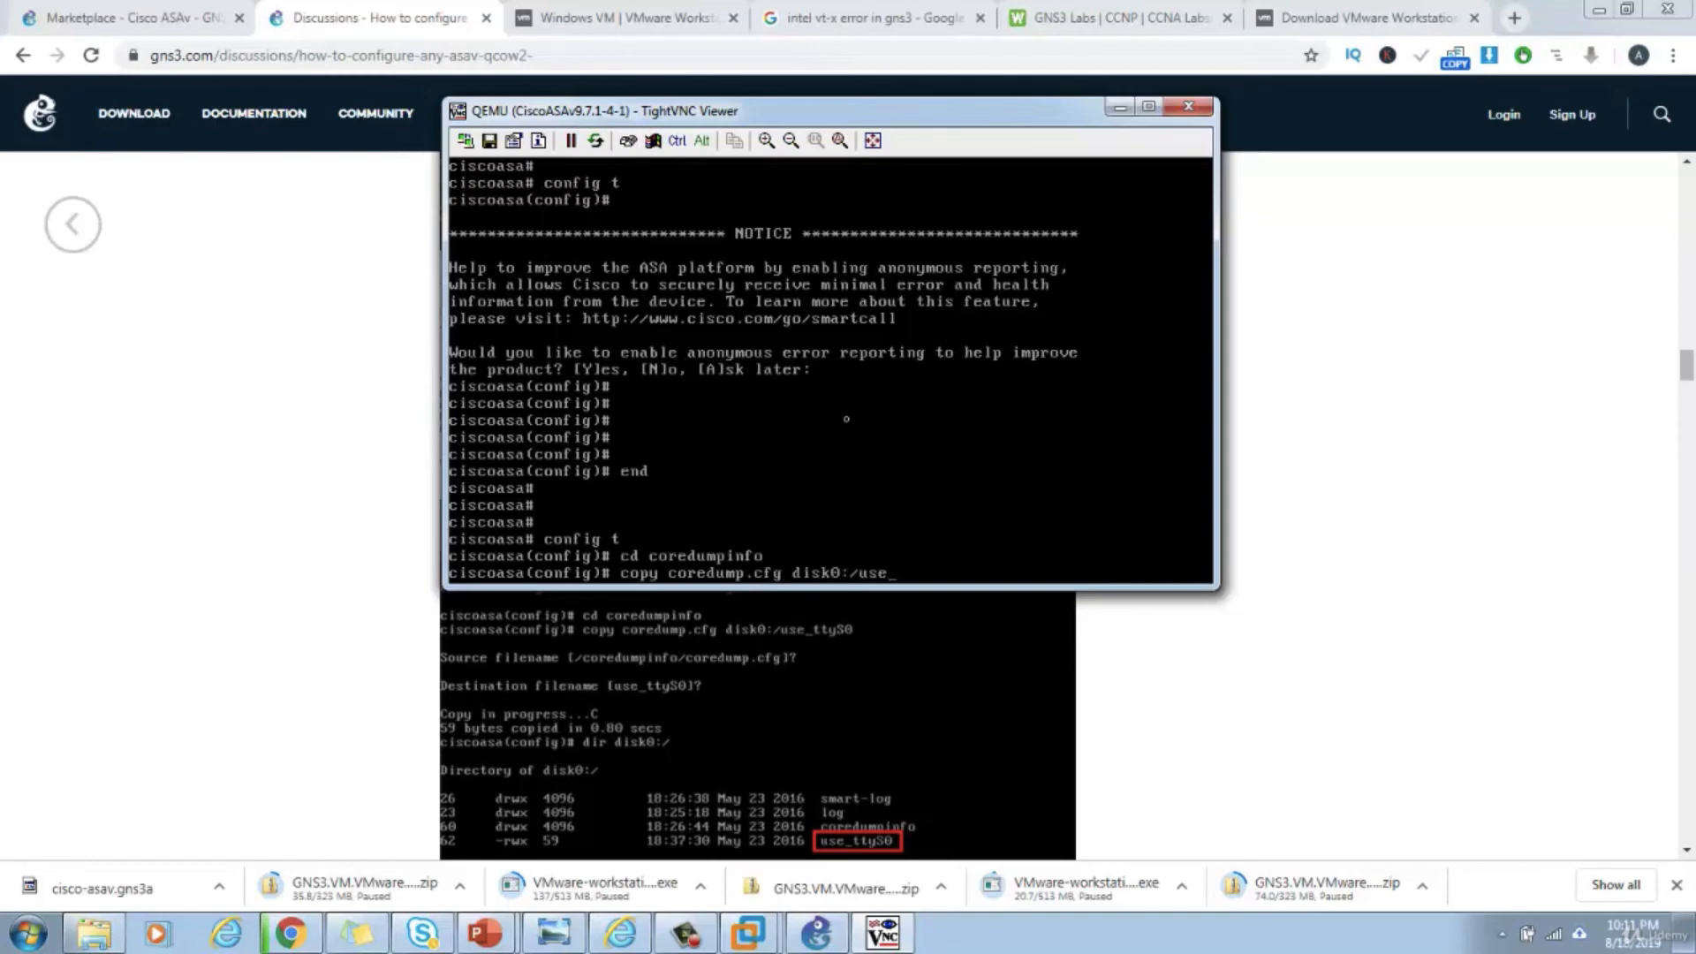
- Copy coredump.cfg to disk0:/use_ttyS0, accepting the suggested source and destination filenames, and leave configuration mode
key(Caps_Lock)
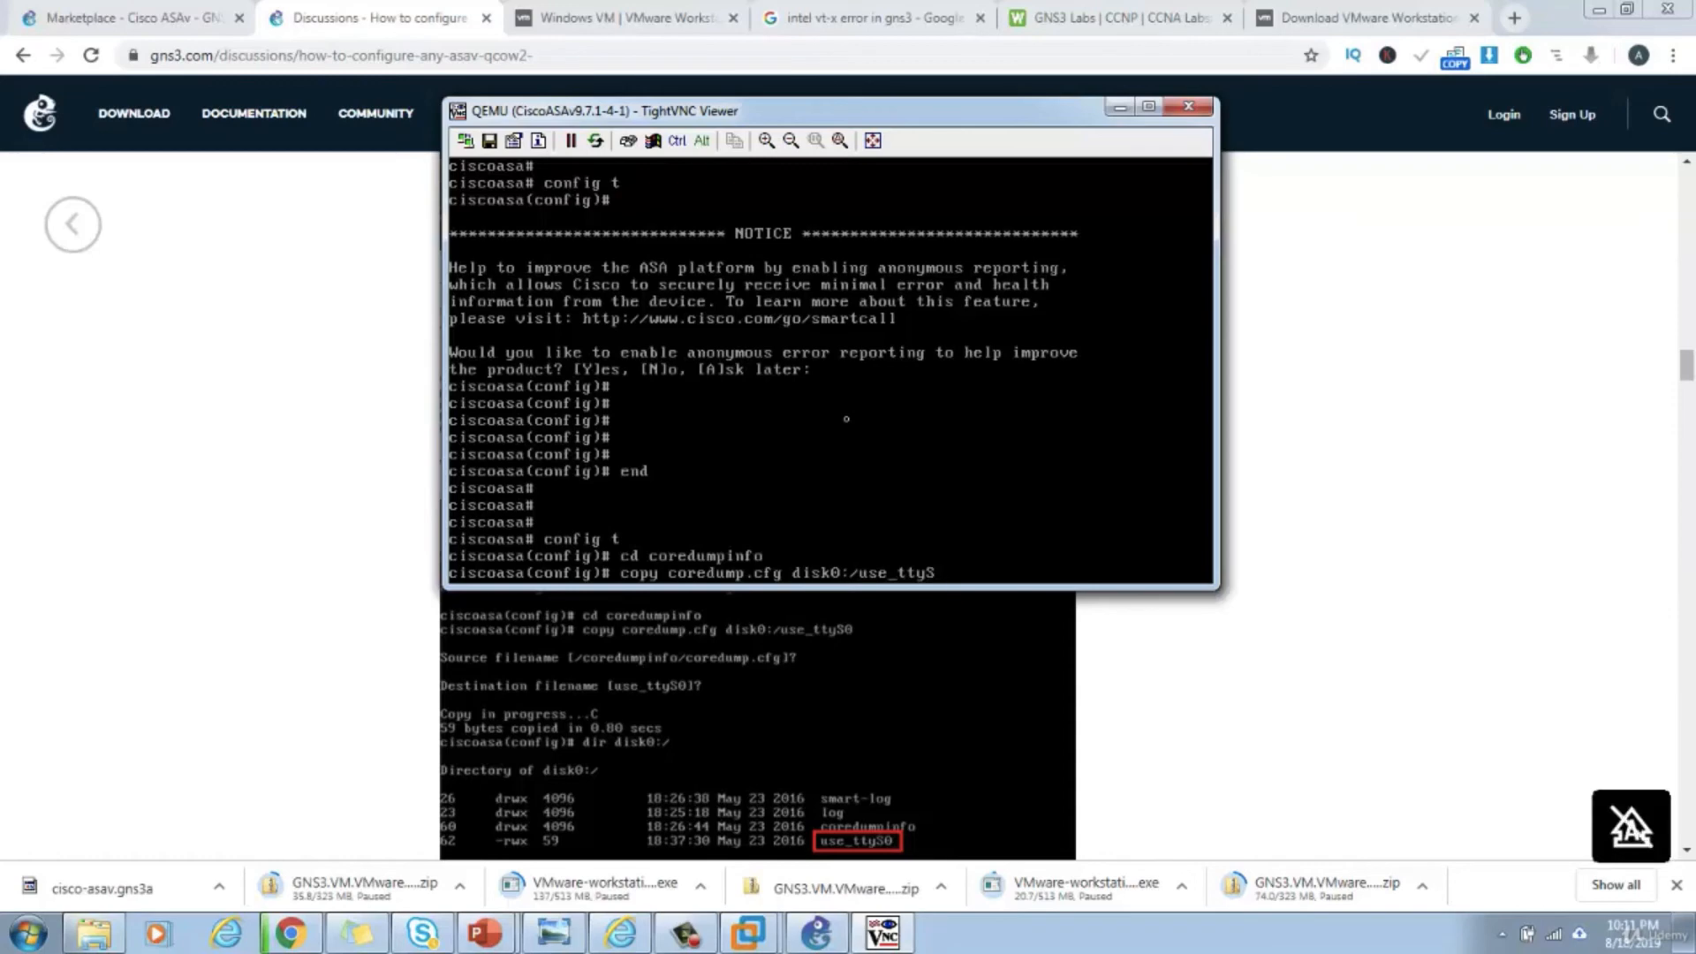
key(Return)
key(Return)
key(Return)
key(Return)
key(Return)
key(Return)
key(Return)
text(end)
key(Return)
key(Return)
key(Return)
key(Return)
key(Return)
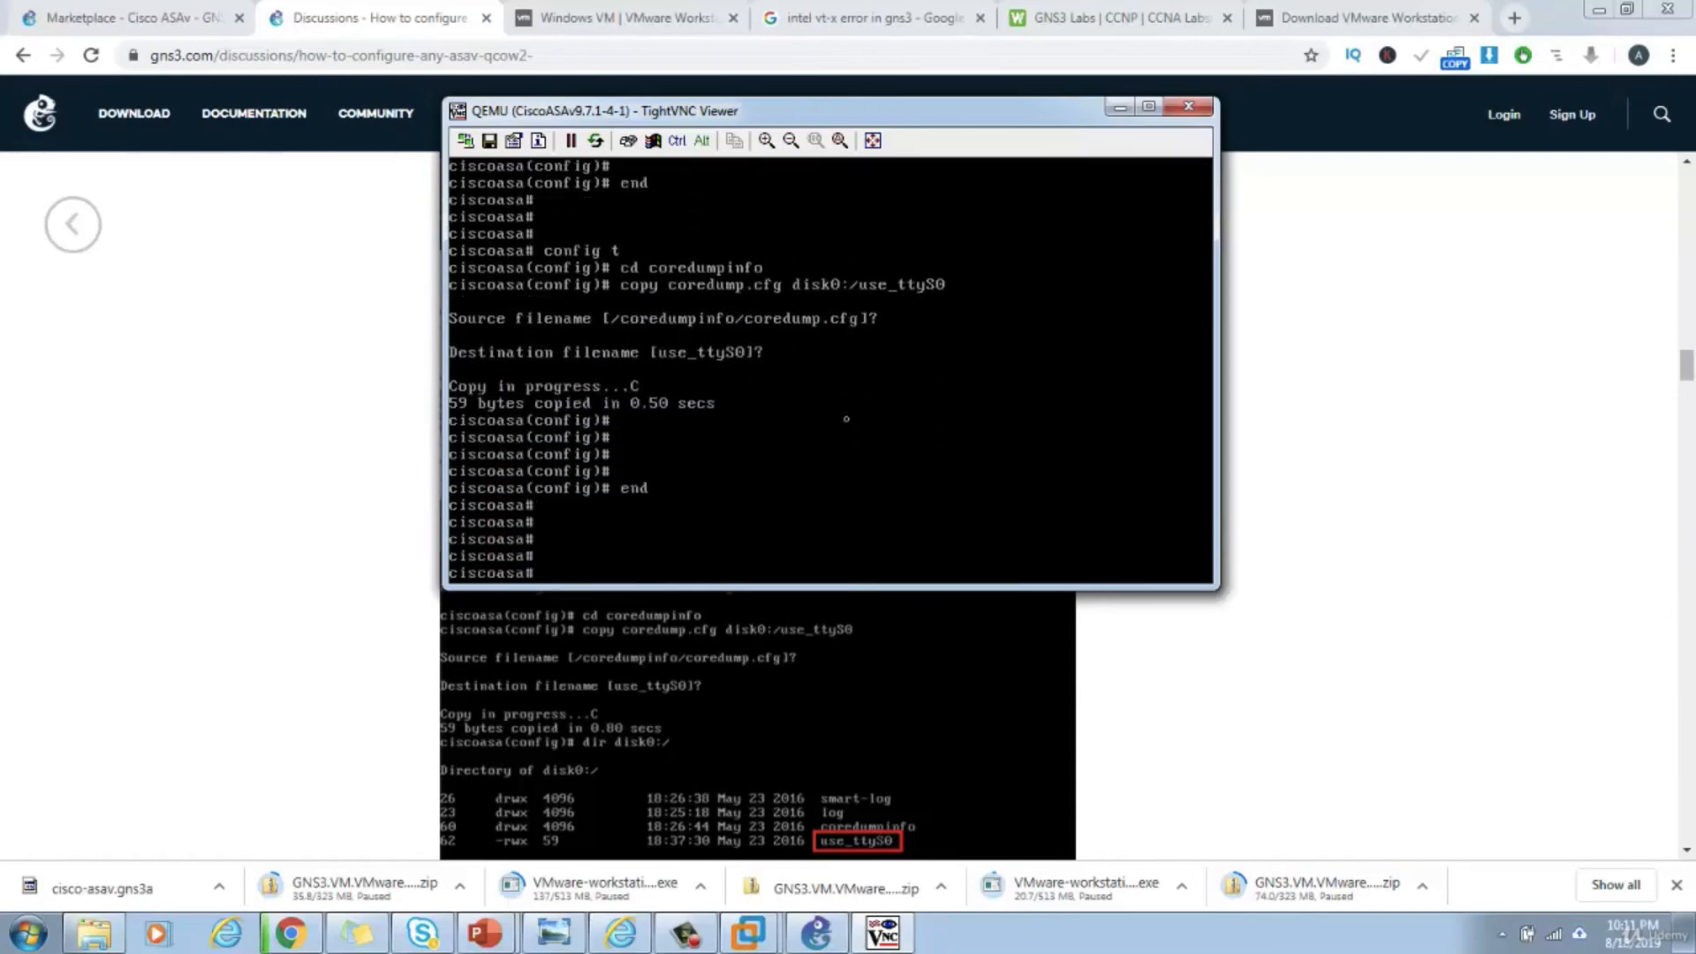
- Close the TightVNC console, return to GNS3 and stop all devices in the project
click(1201, 113)
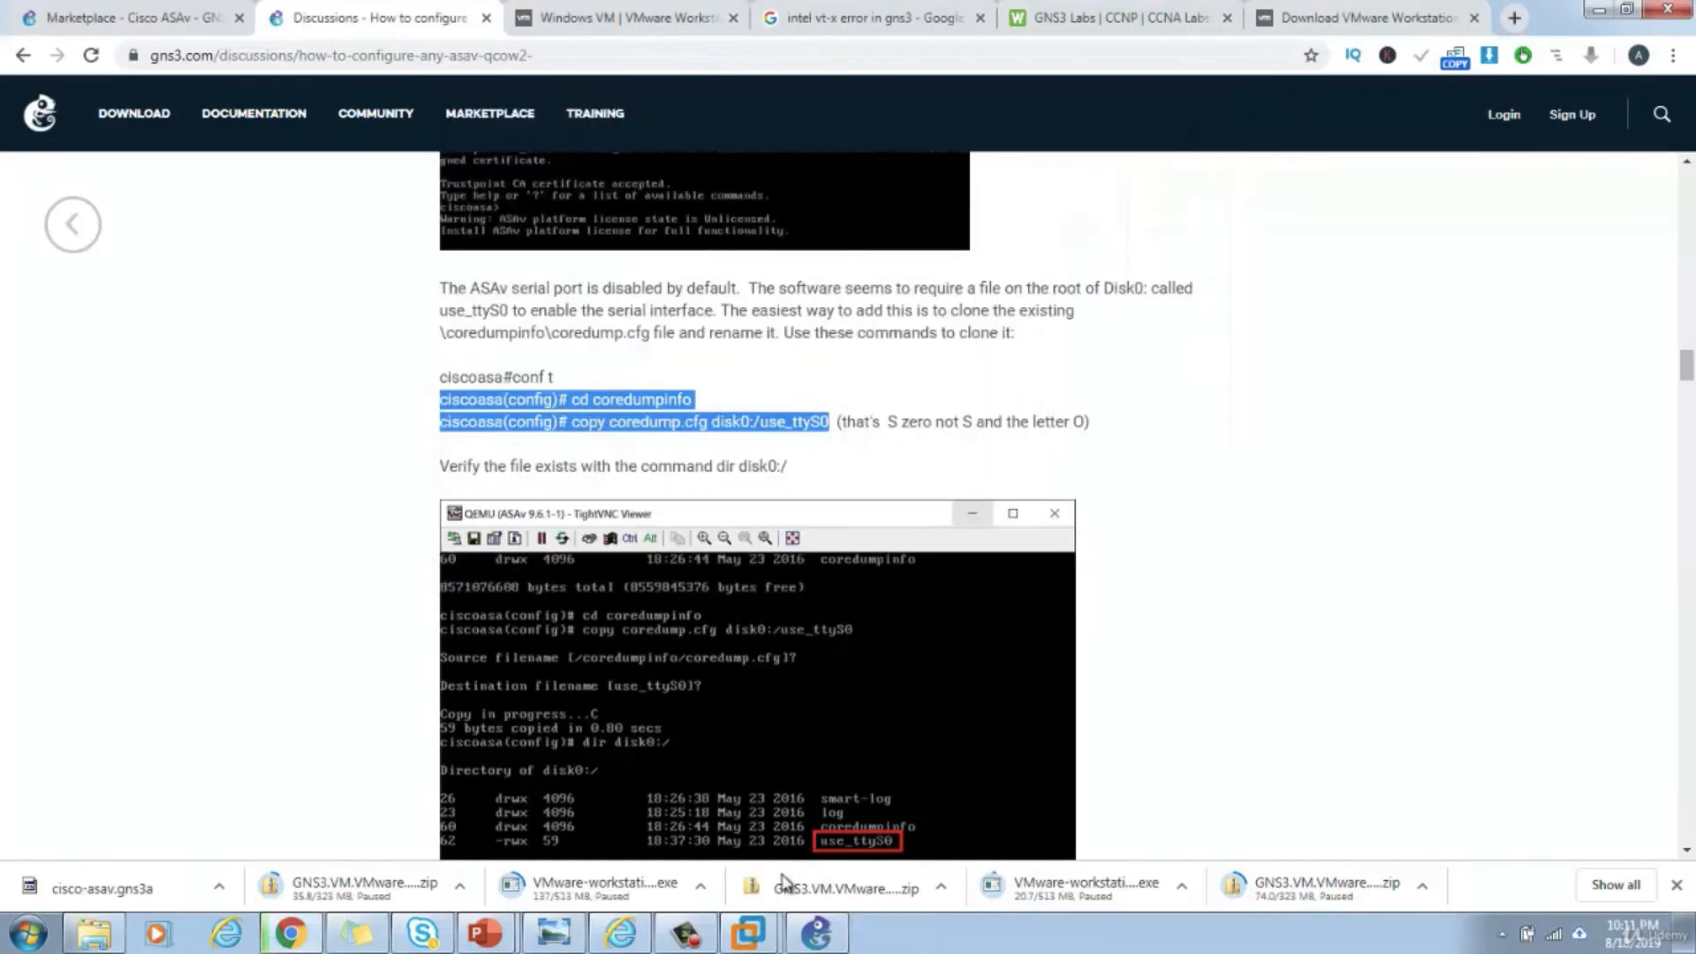
click(815, 933)
click(363, 68)
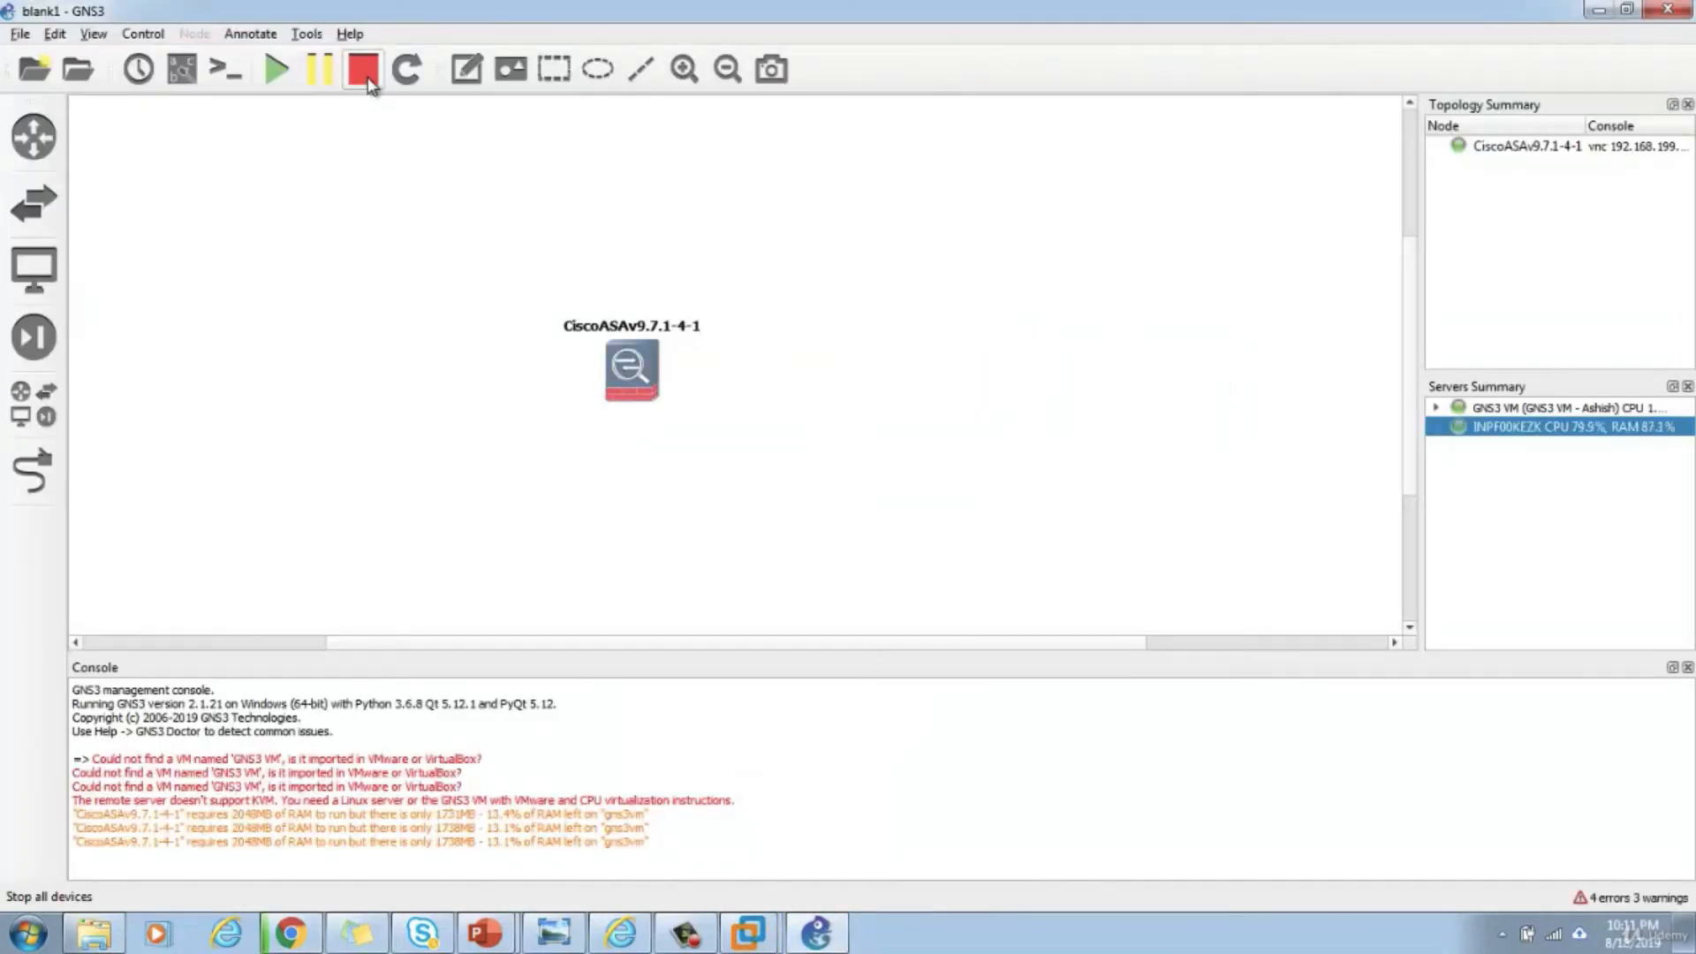
- Set the console type of the CiscoASAv9.7.1-4-1 node to telnet and apply the configuration
right_click(629, 374)
click(680, 388)
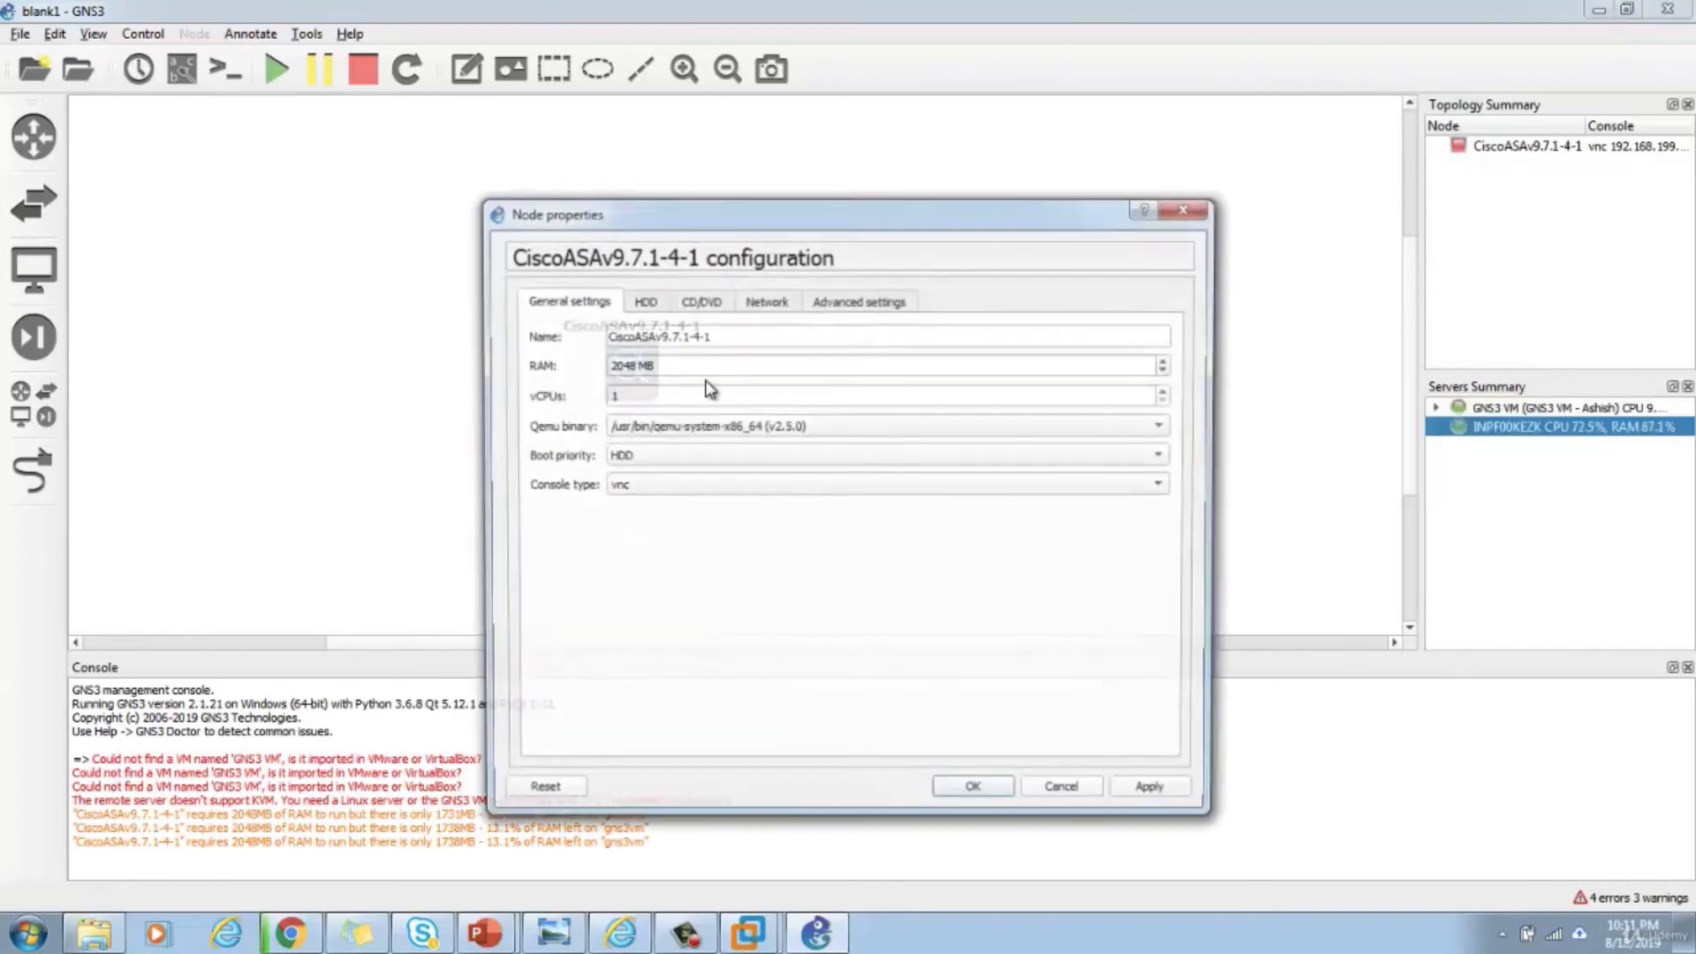
click(643, 487)
click(625, 463)
click(1155, 795)
click(1002, 796)
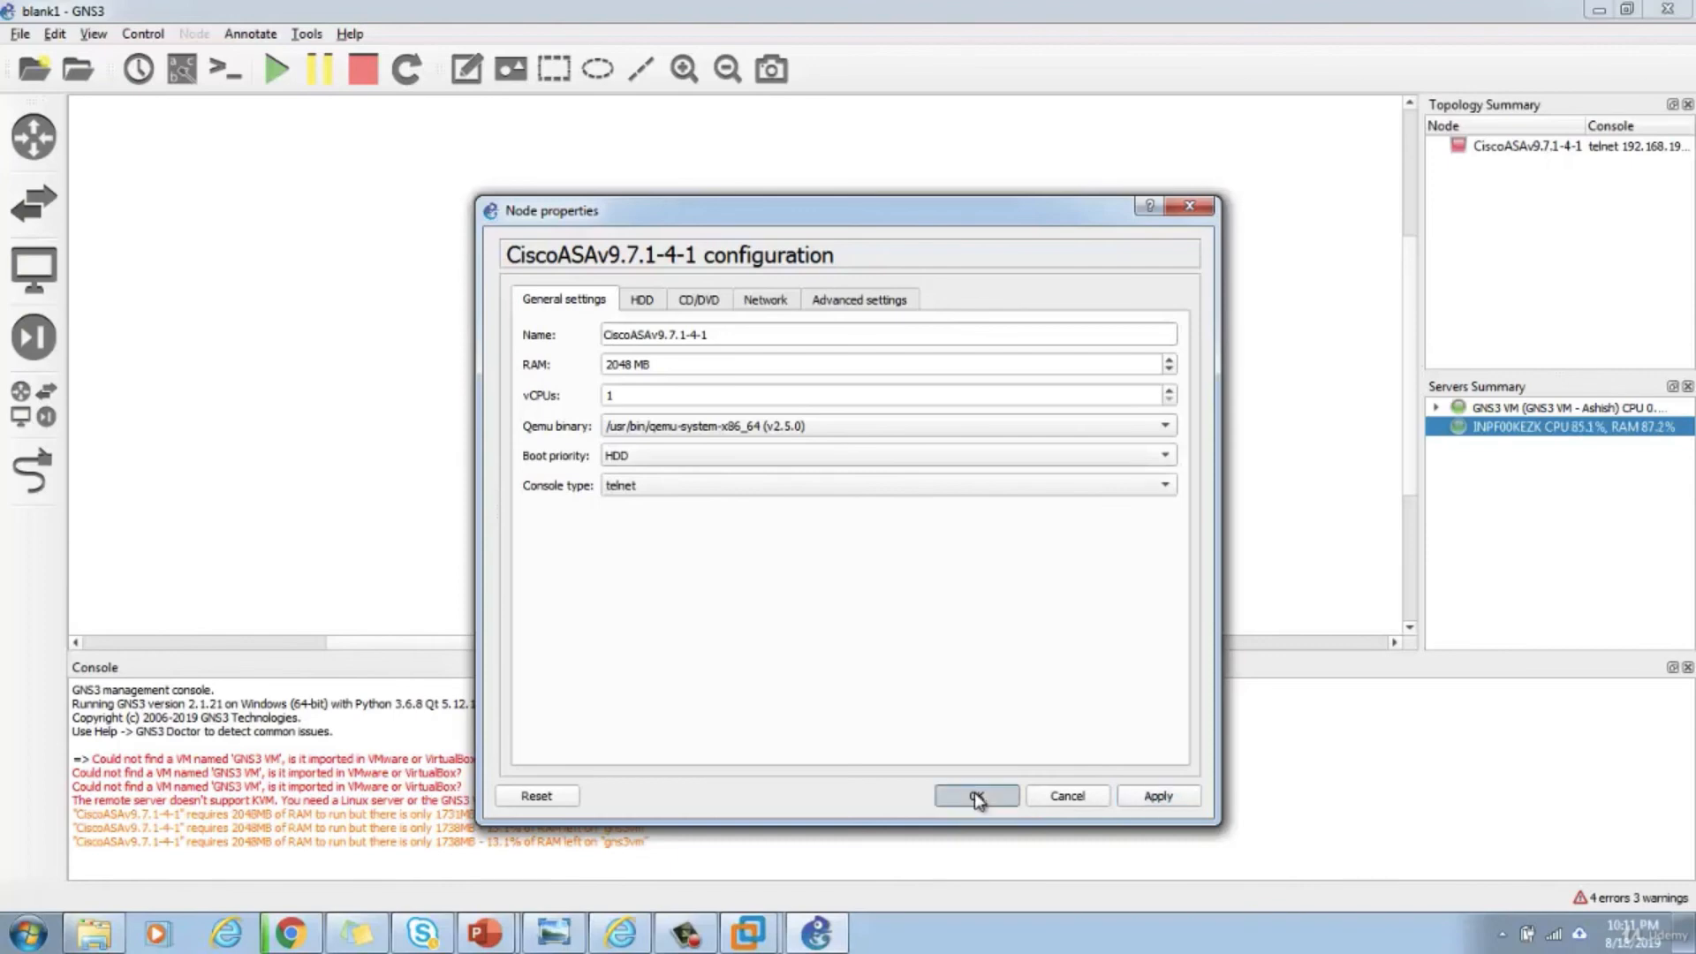
- Start the ASAv node, view its boot output in the Solar-PuTTY console and close that console
click(276, 84)
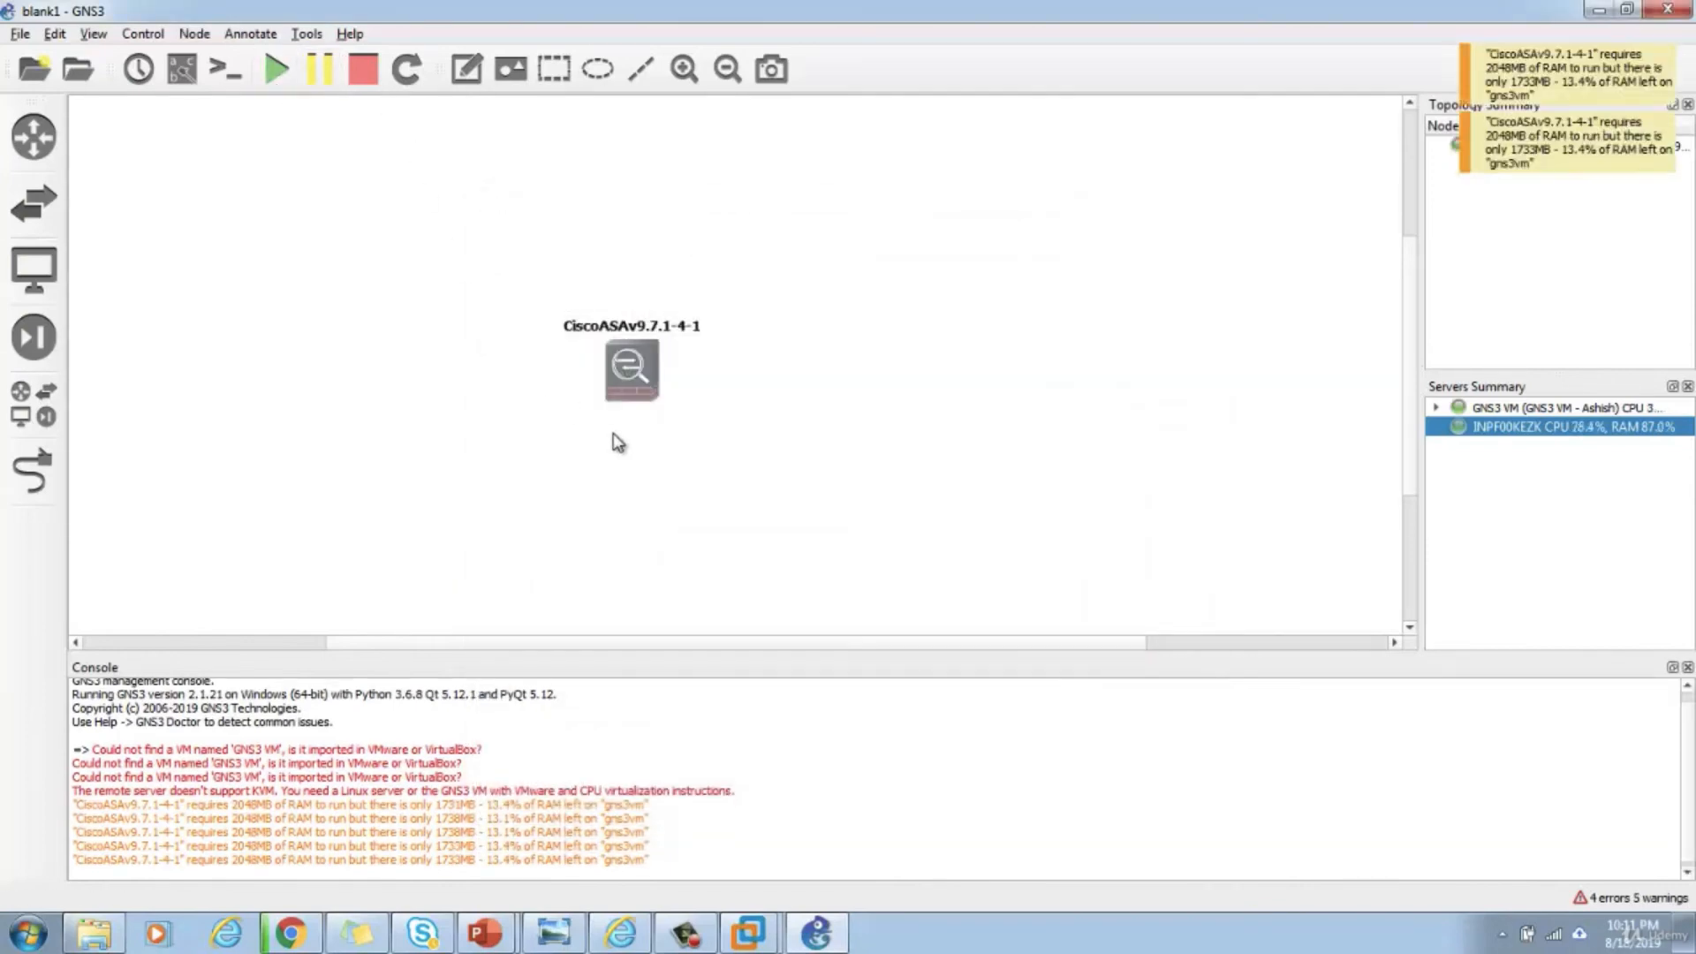
right_click(632, 385)
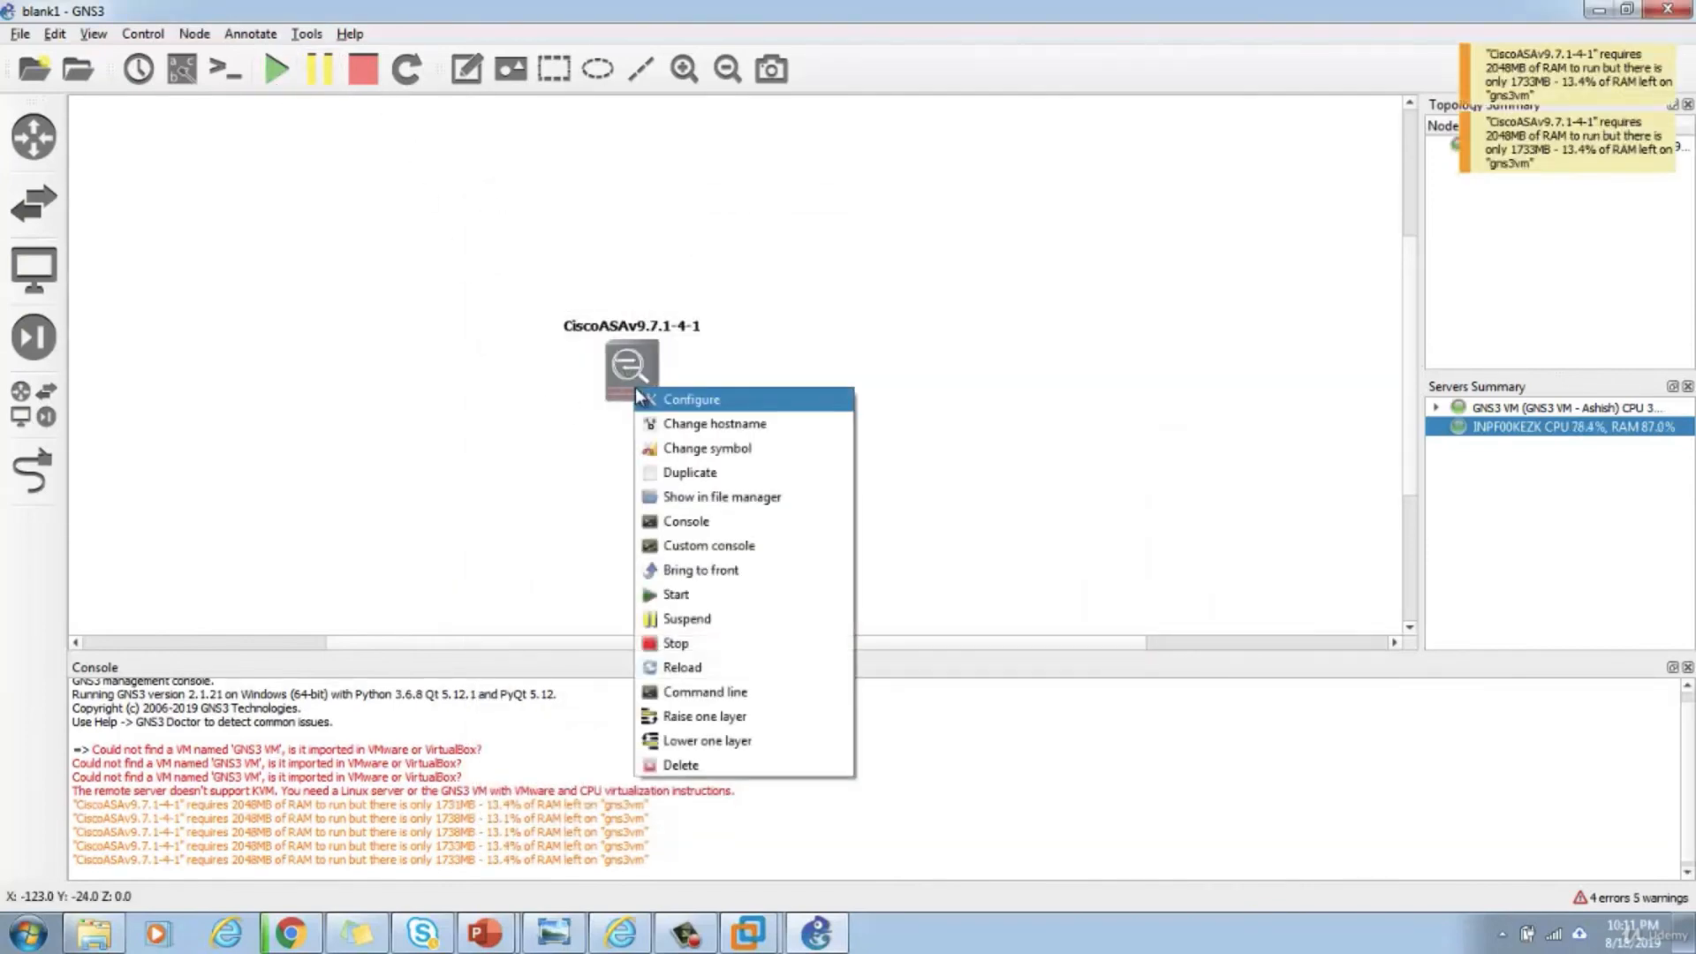
click(687, 523)
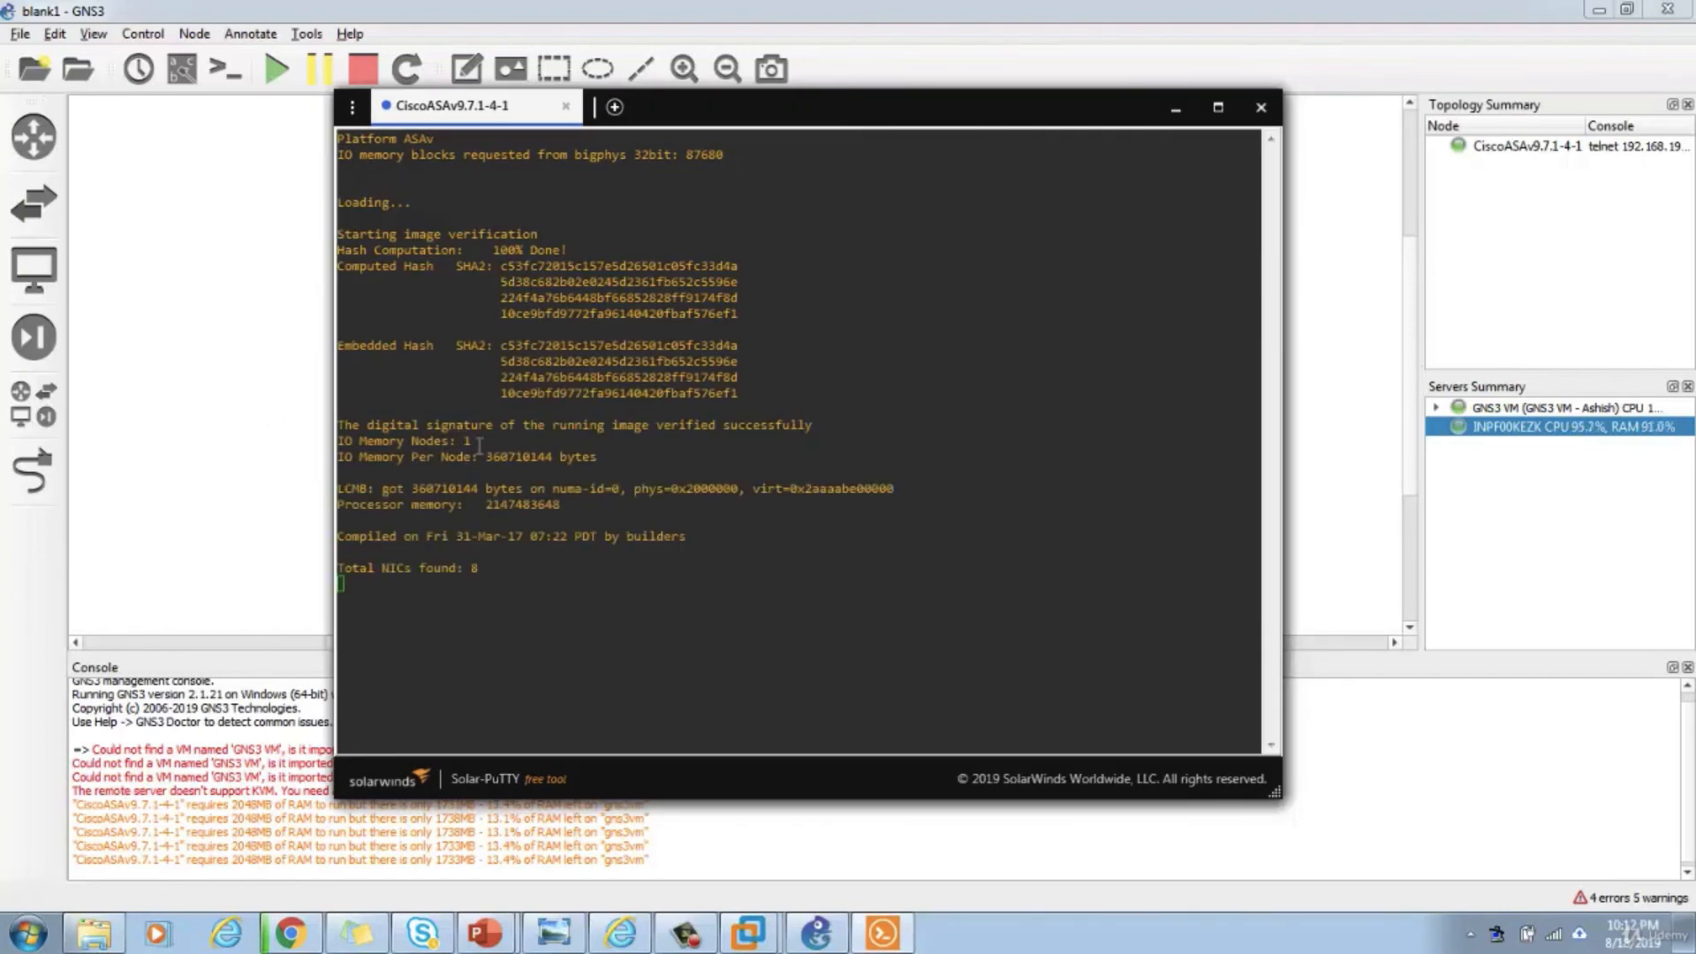
click(1260, 107)
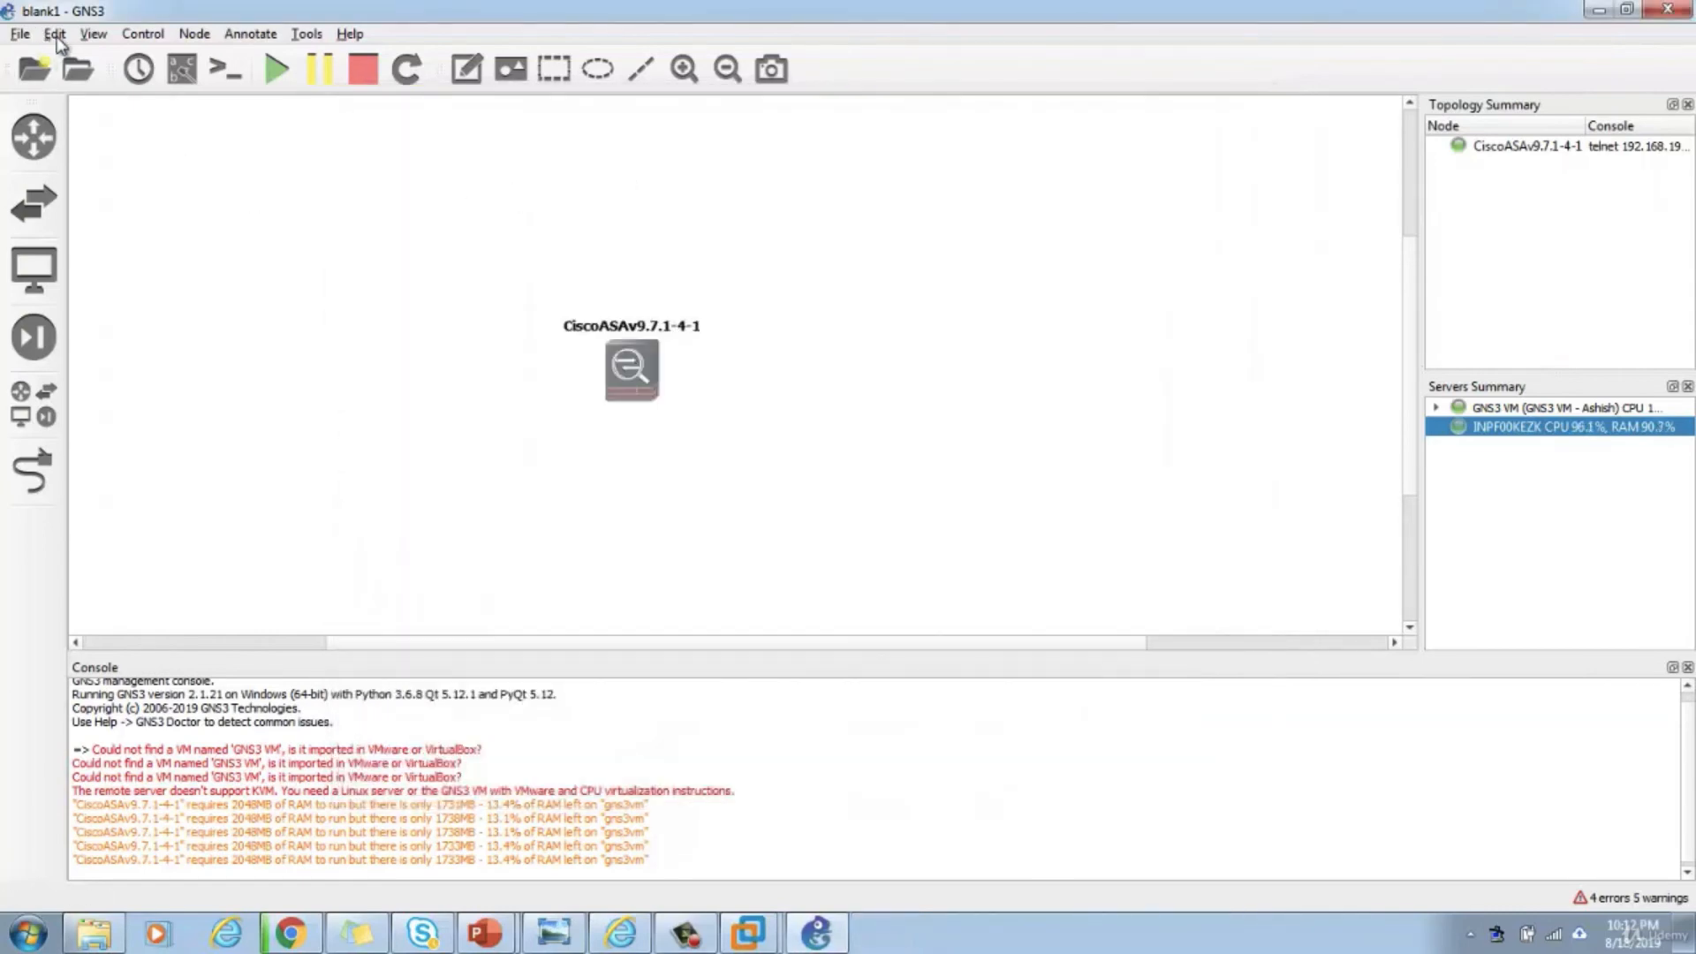
- Set the Telnet console application in the GNS3 preferences to Putty (included with GNS3)
click(55, 35)
click(79, 132)
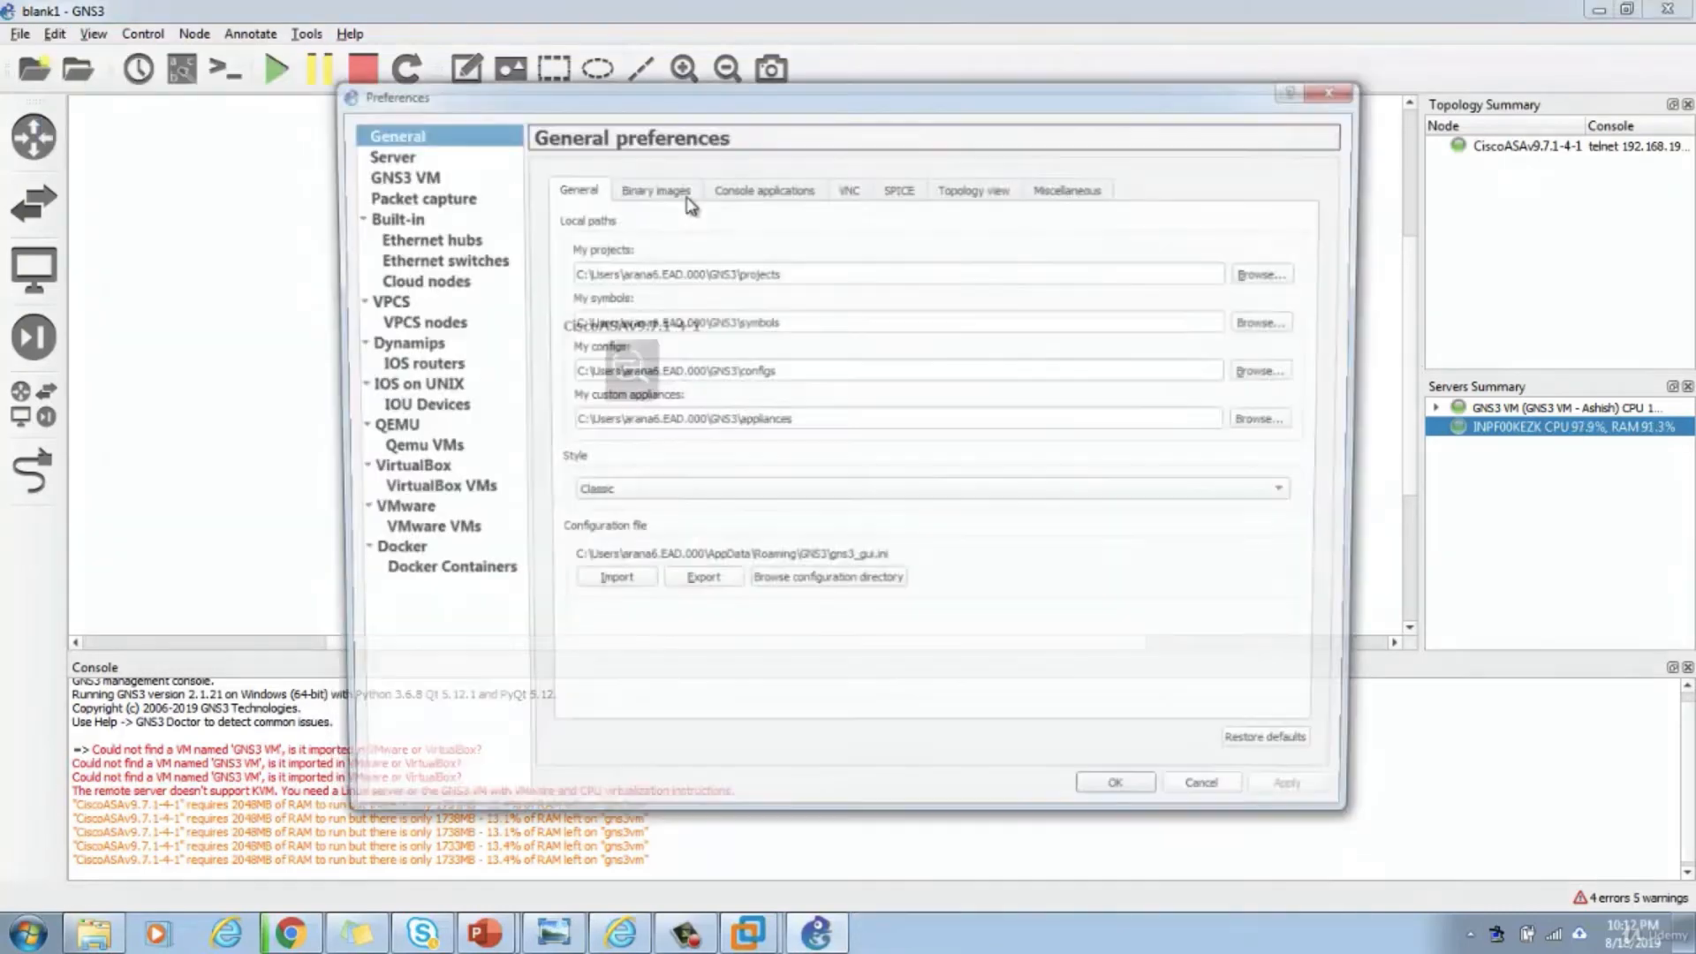
click(763, 189)
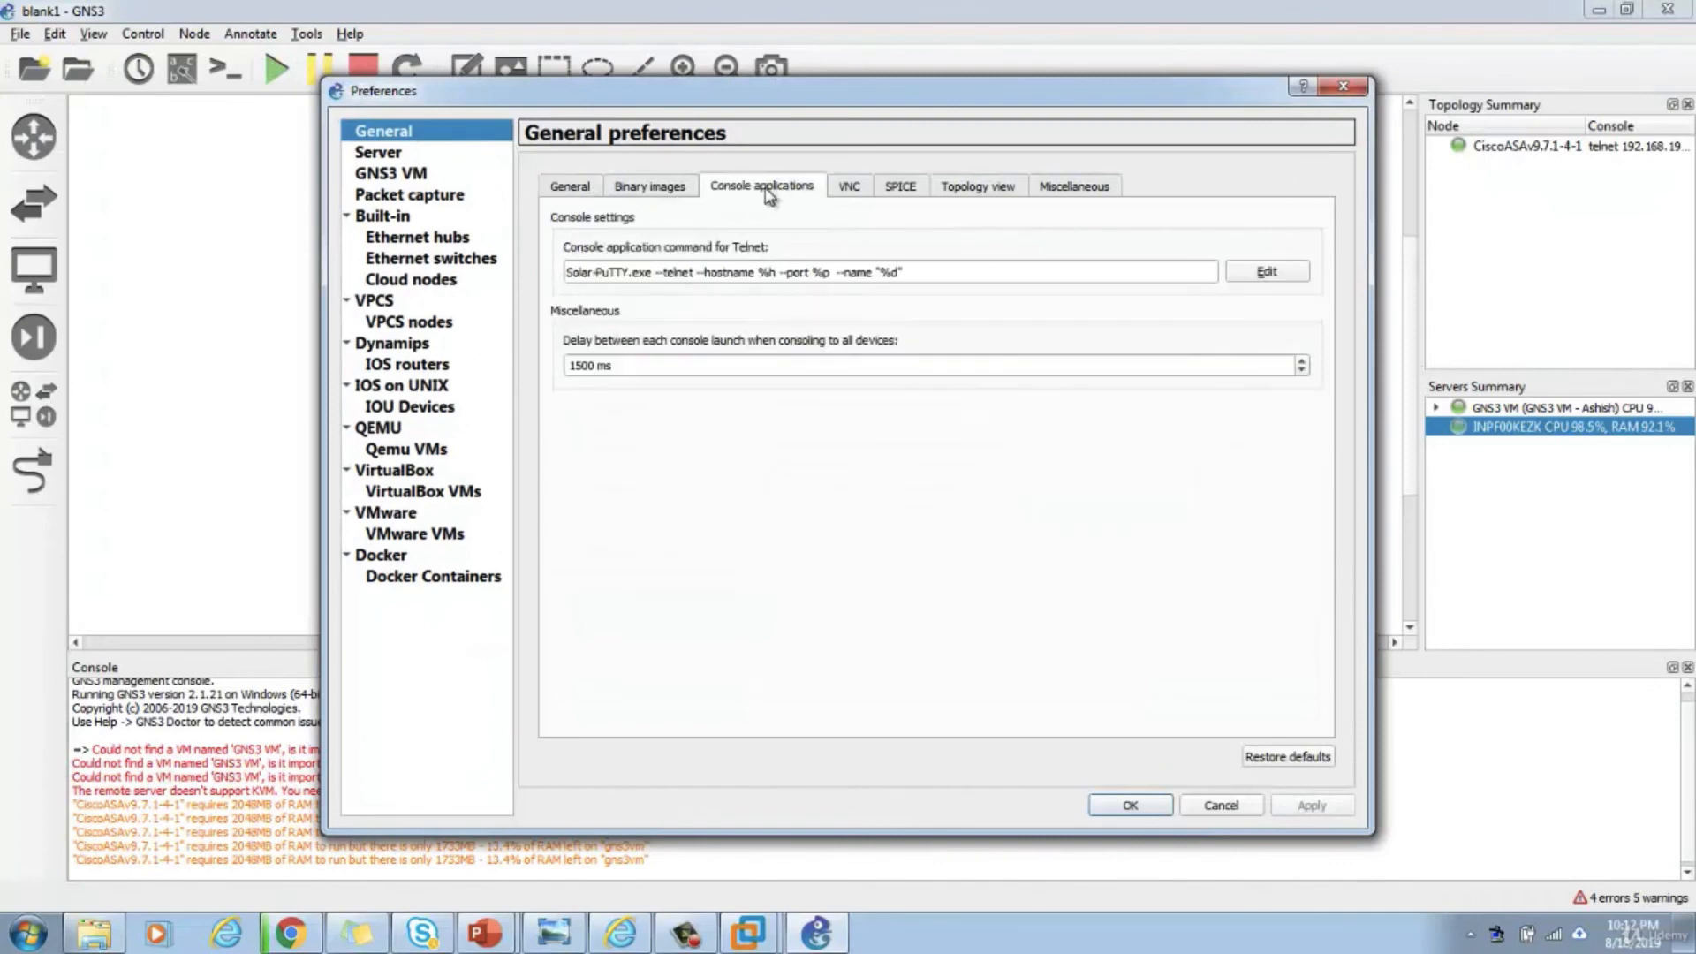
click(1263, 274)
click(685, 294)
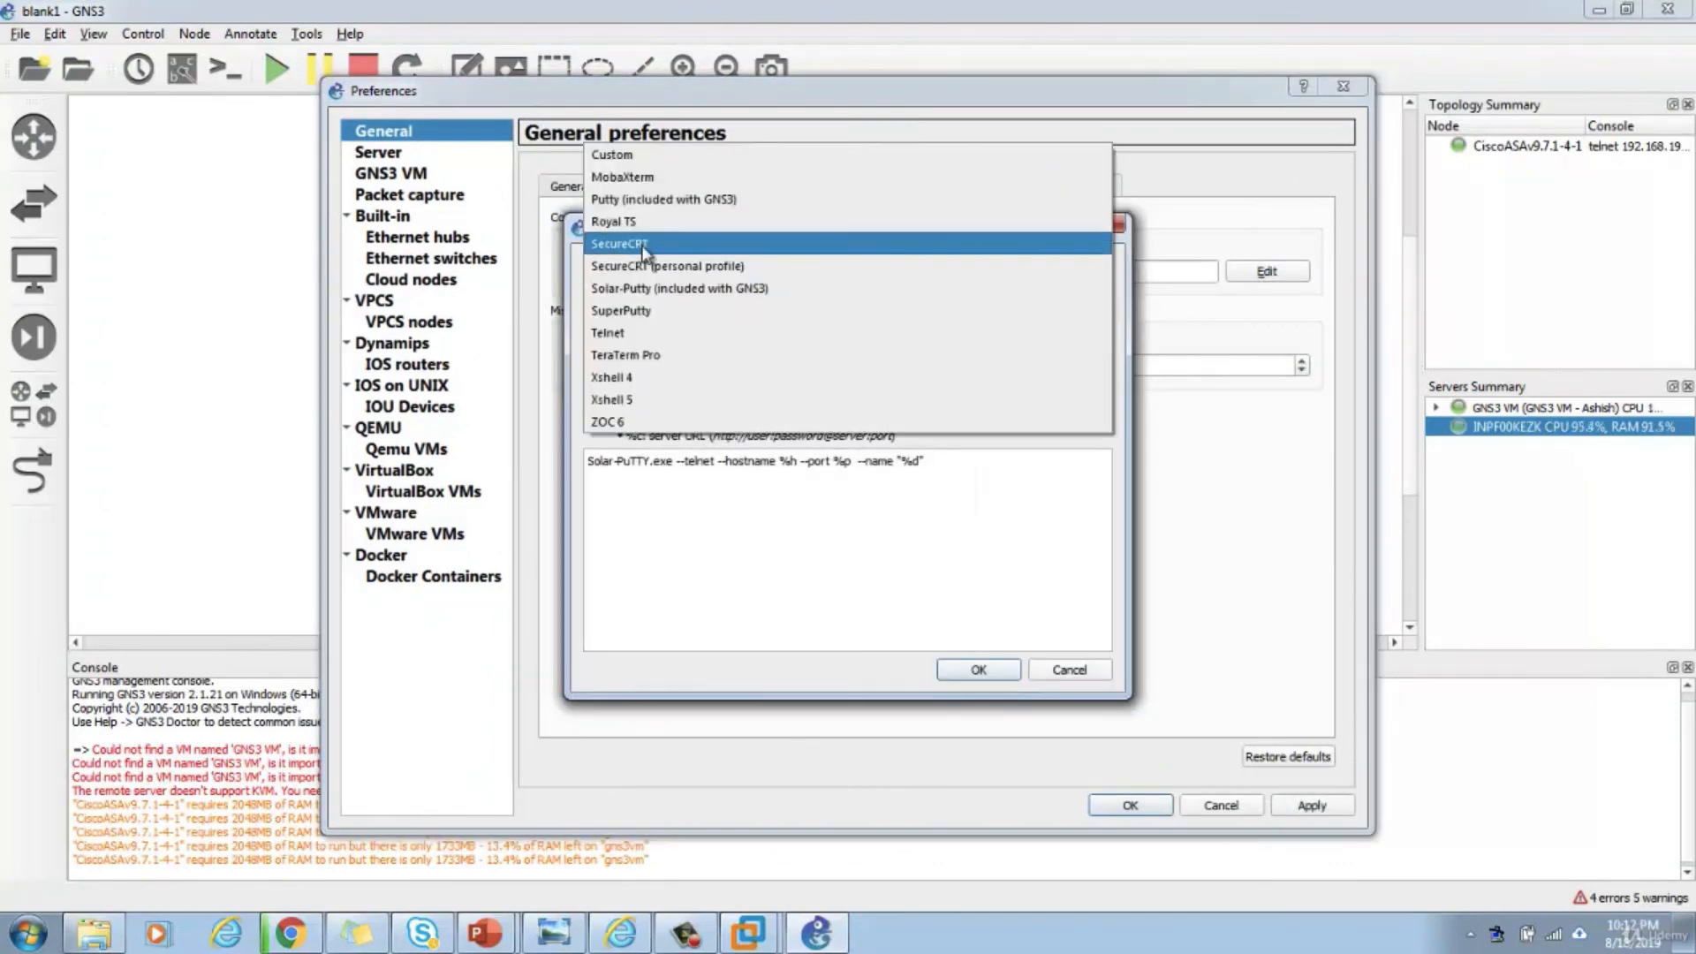
click(643, 203)
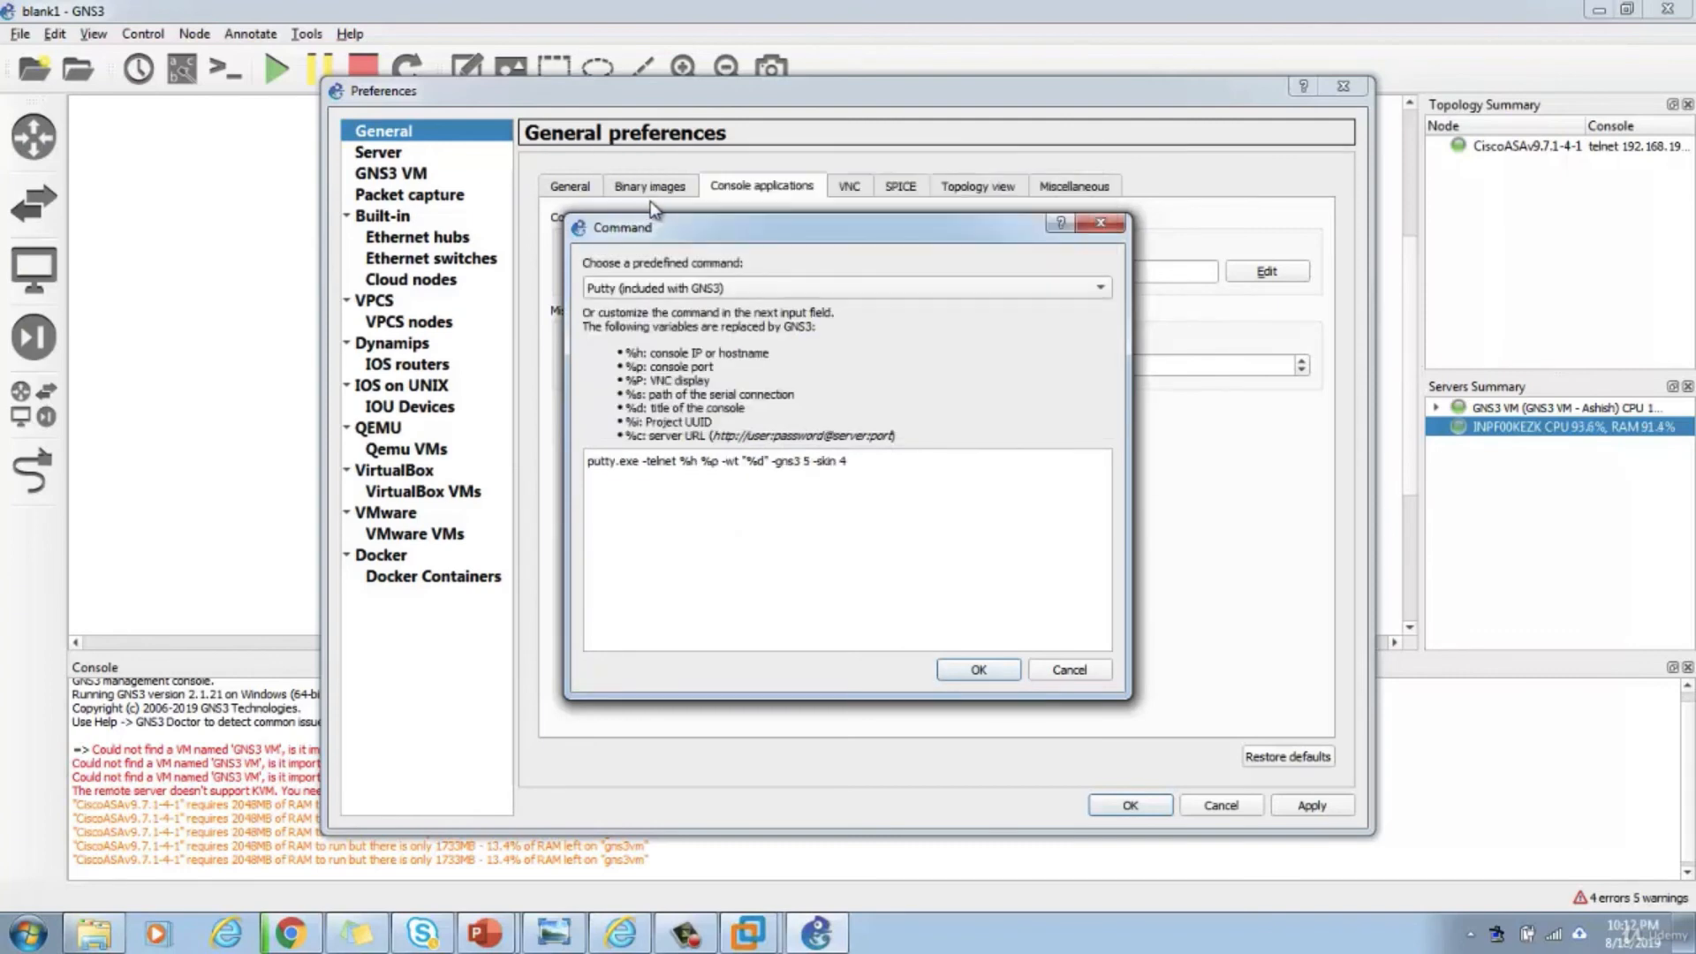
click(977, 669)
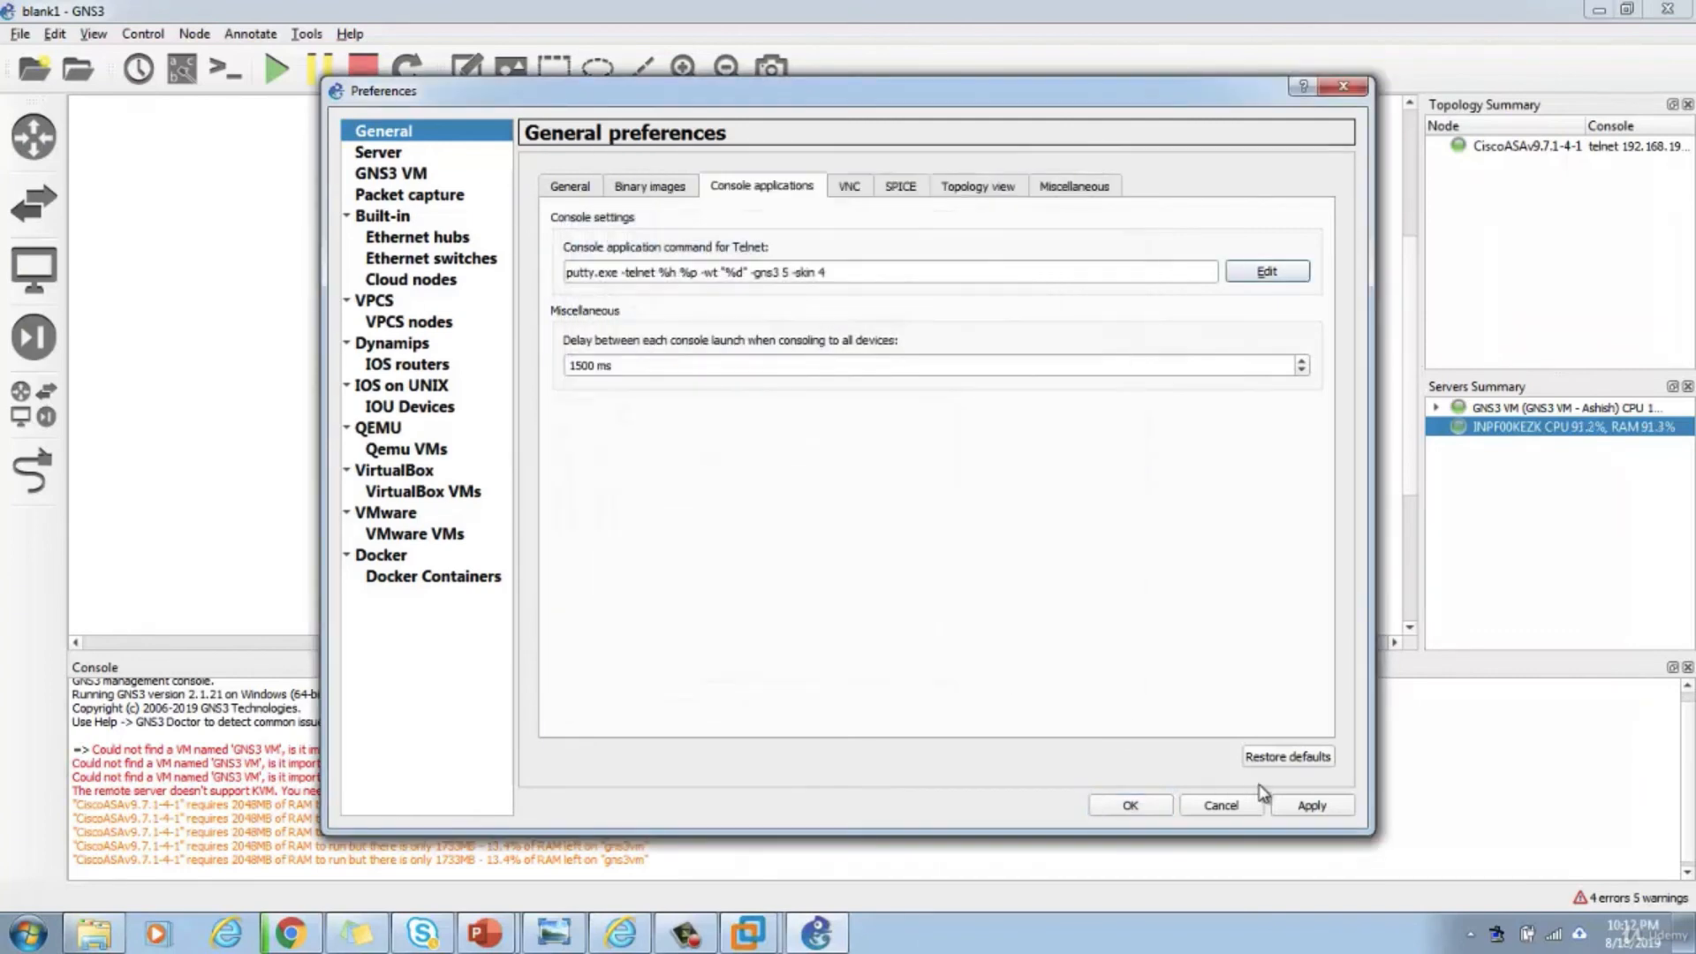
click(1306, 804)
click(1135, 802)
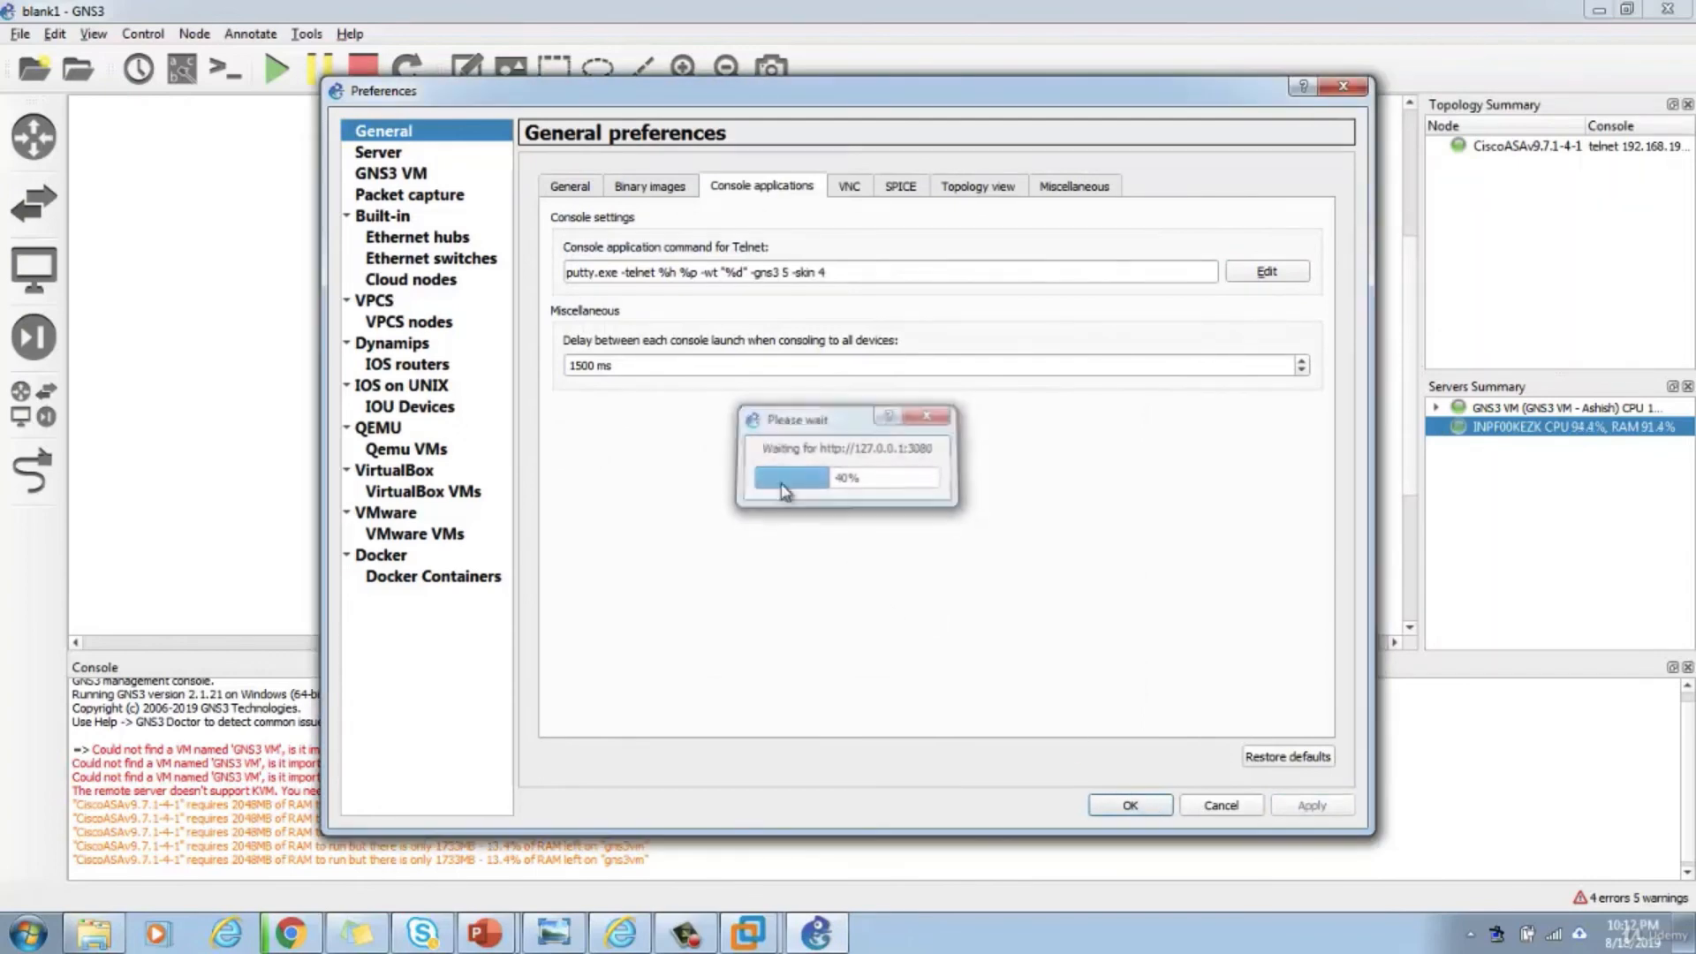
- Open the ASAv node's console in PuTTY and enter privileged mode with en and a blank enable password
right_click(629, 365)
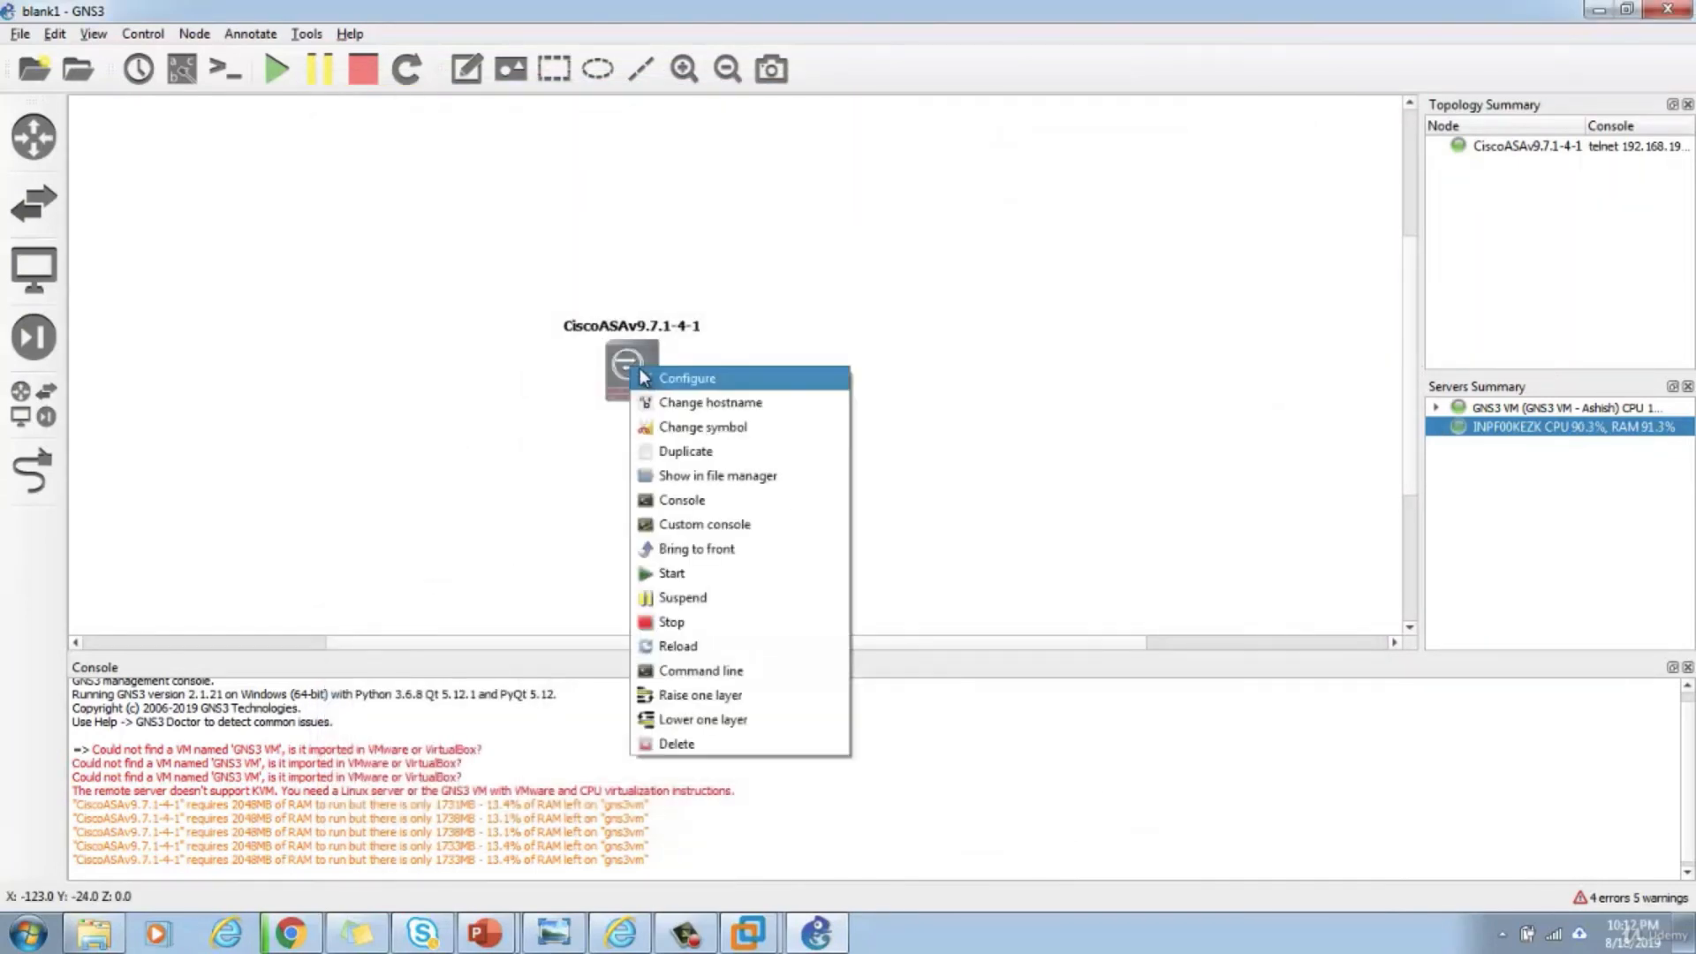
click(677, 505)
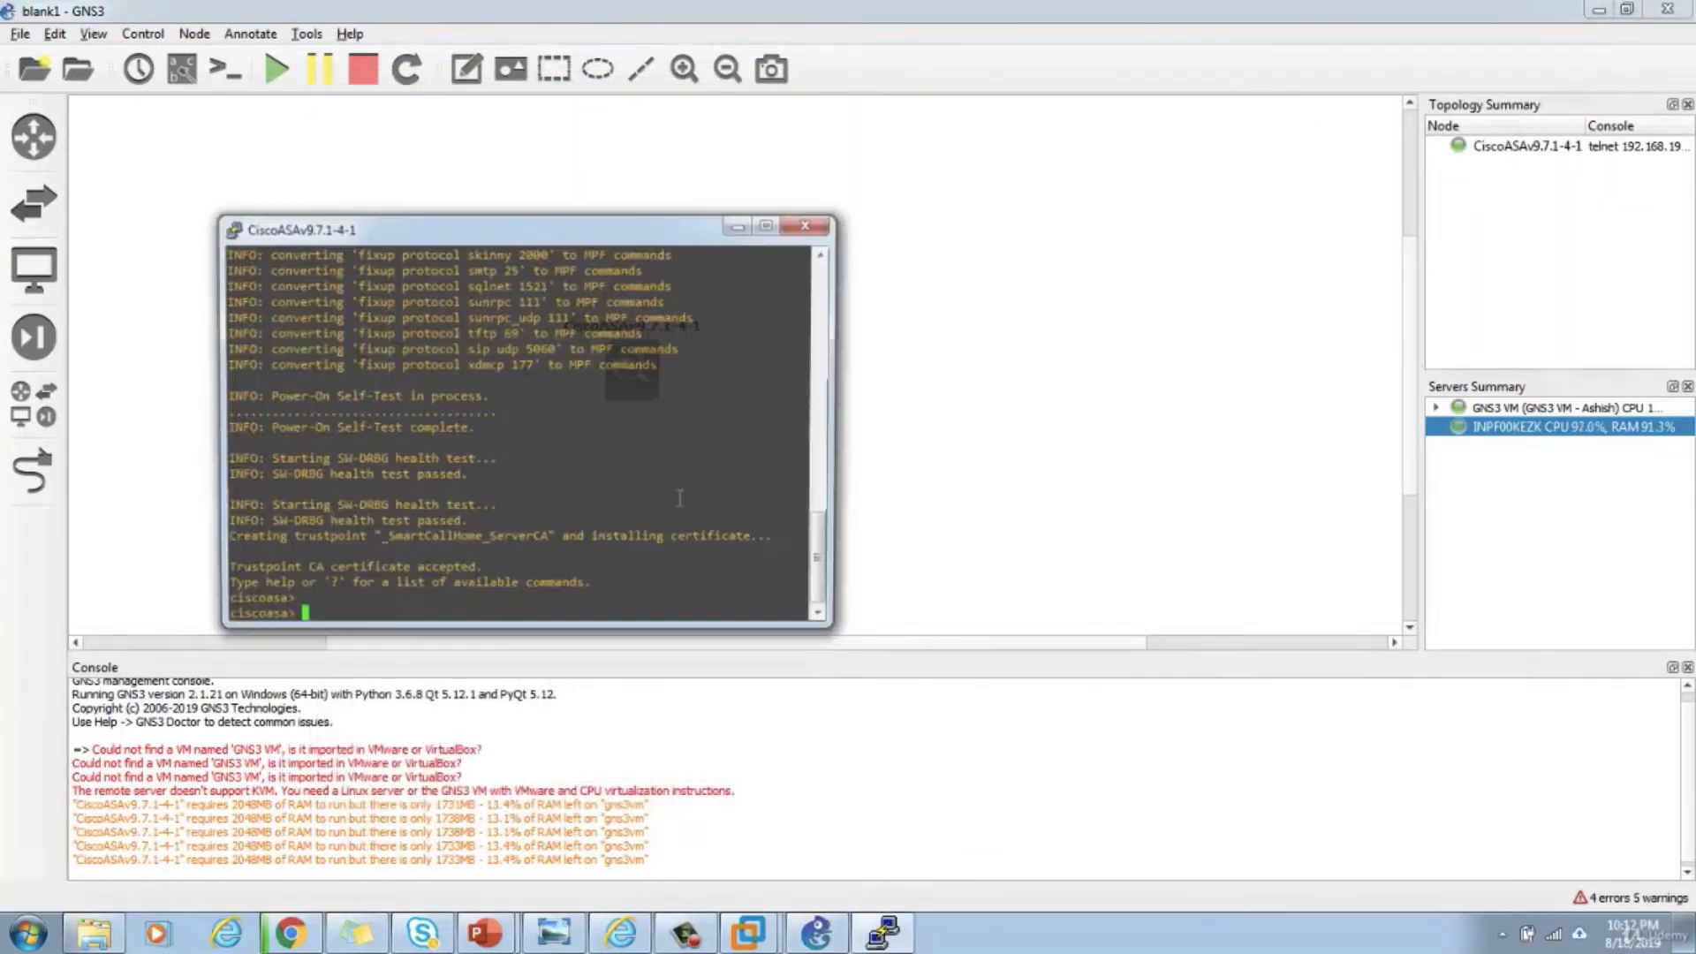
key(Return)
key(Return)
key(Return)
key(Return)
key(Return)
text(en)
key(Return)
key(Return)
key(Return)
key(Return)
key(Return)
key(Return)
key(Return)
key(Return)
key(Return)
- List the ASAv's interfaces with show interface ip brief
text(show ip inr b)
key(BackSpace)
key(BackSpace)
key(BackSpace)
key(BackSpace)
text(nterface ip)
key(Return)
key(Return)
key(Return)
- Widen the PuTTY console window and scroll through its output back to the current prompt
drag(840, 384, 1202, 401)
right_click(602, 232)
click(543, 415)
scroll(553, 403, up, 3)
scroll(557, 404, down, 5)
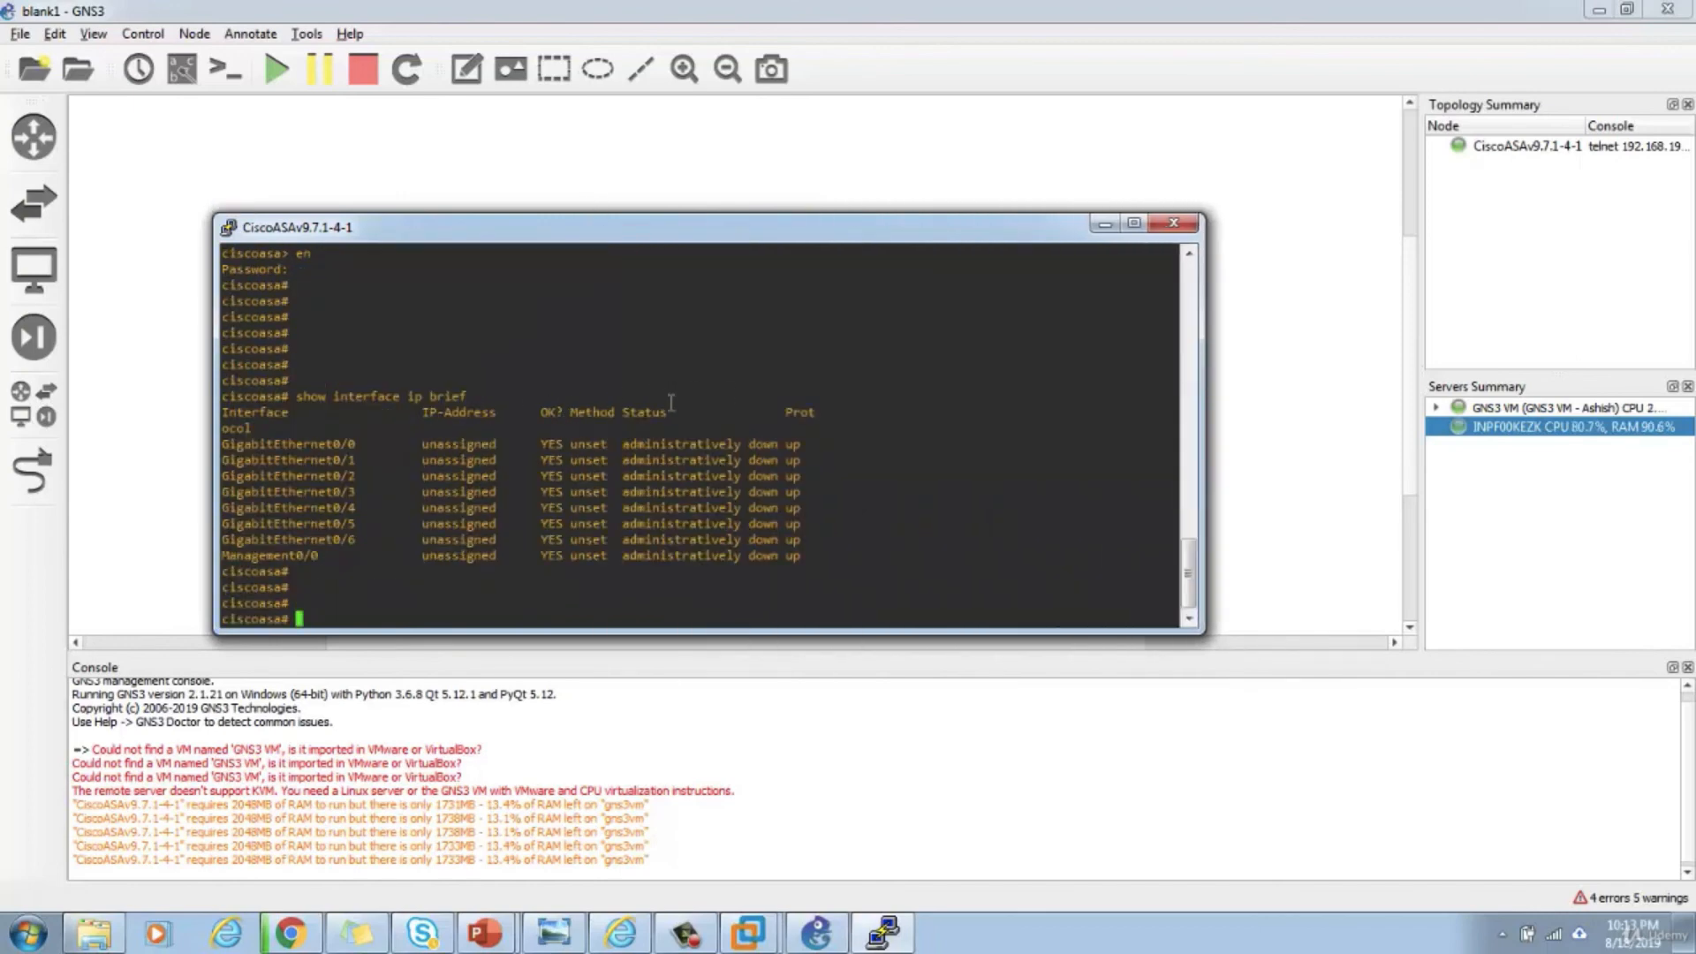
- Set the PuTTY terminal font size to 14 points in Consolas and apply it to the session
right_click(396, 238)
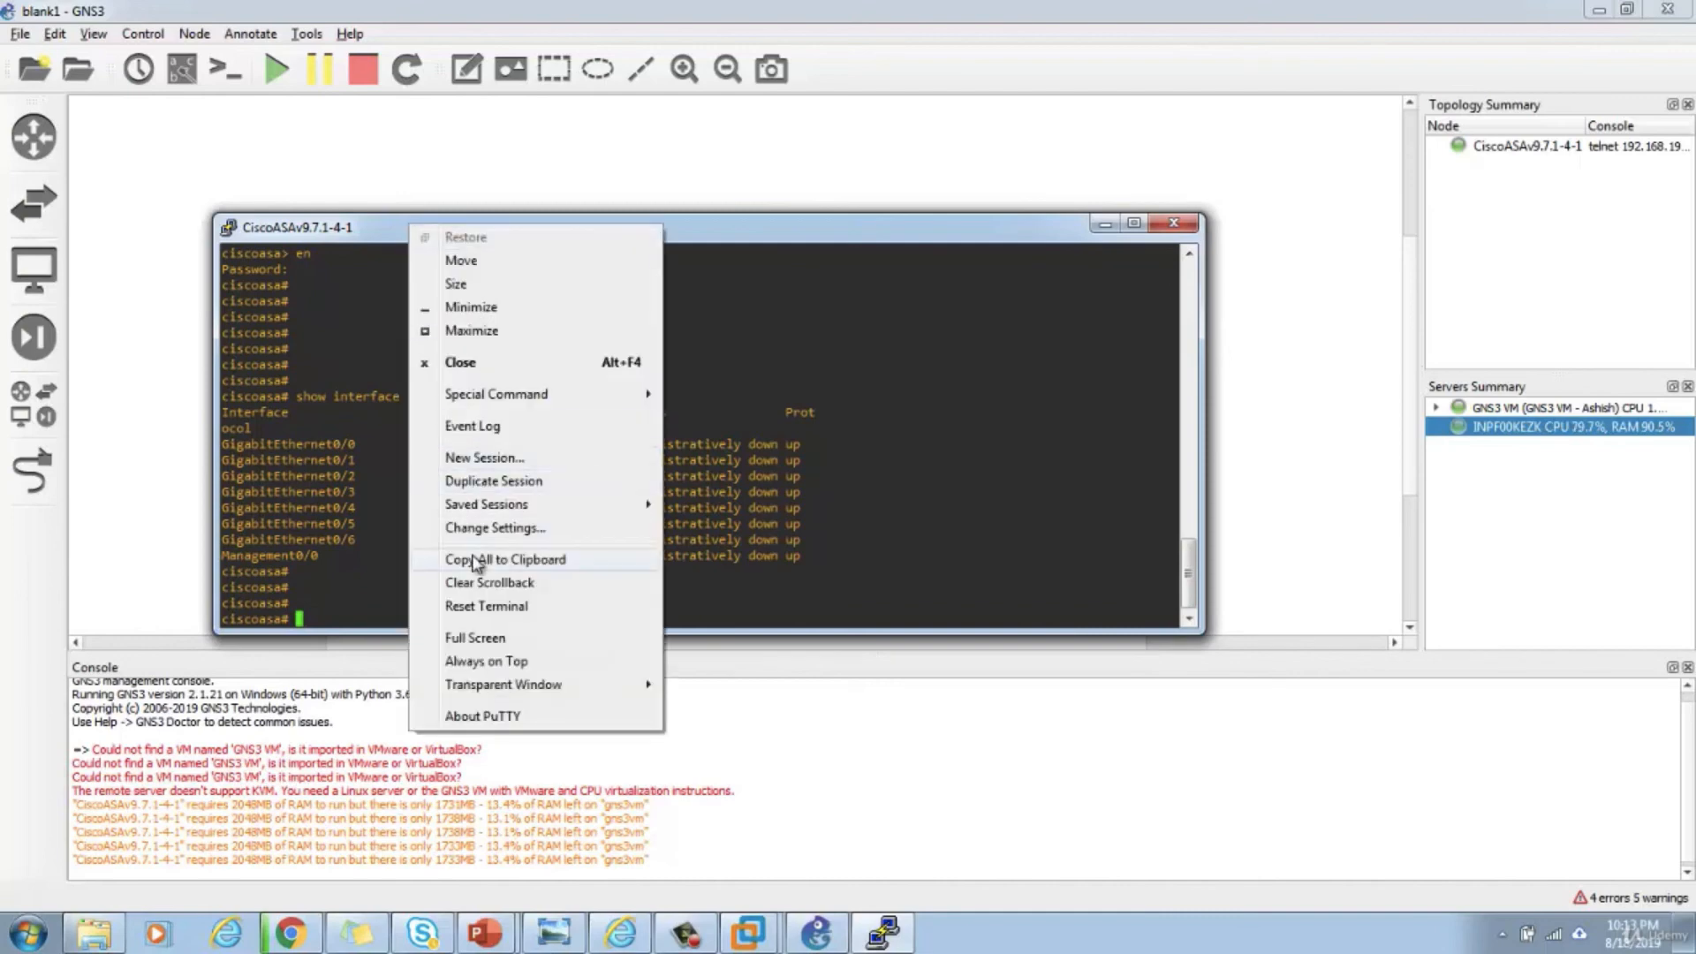
click(483, 530)
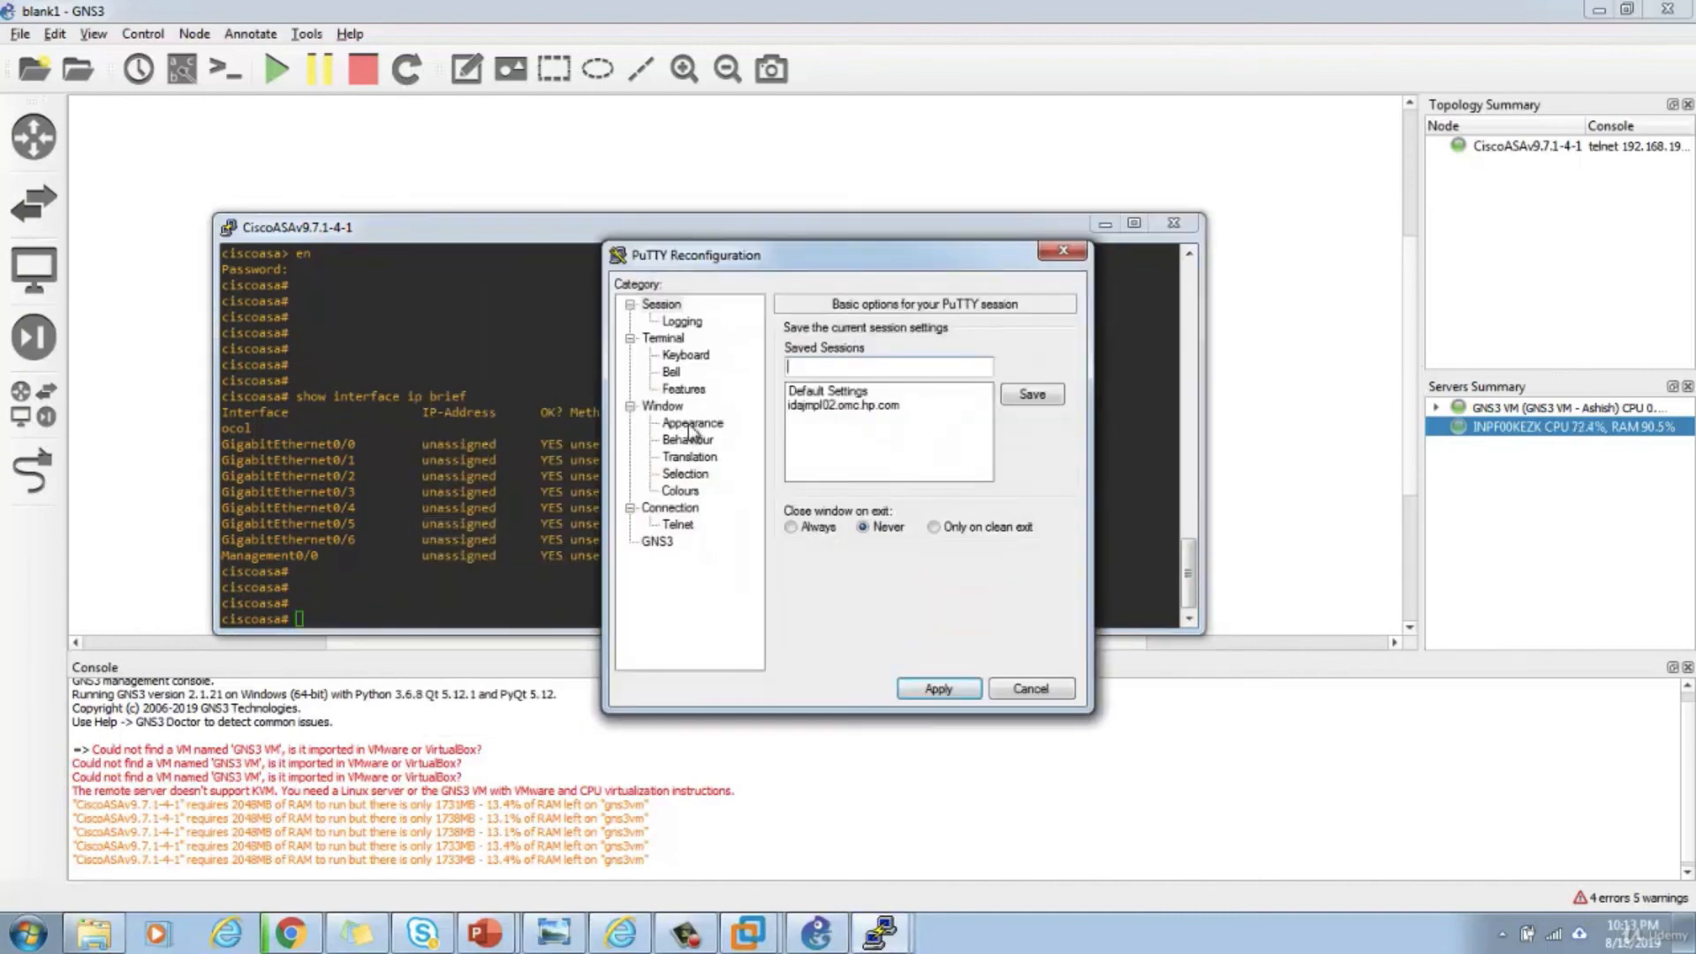
click(692, 423)
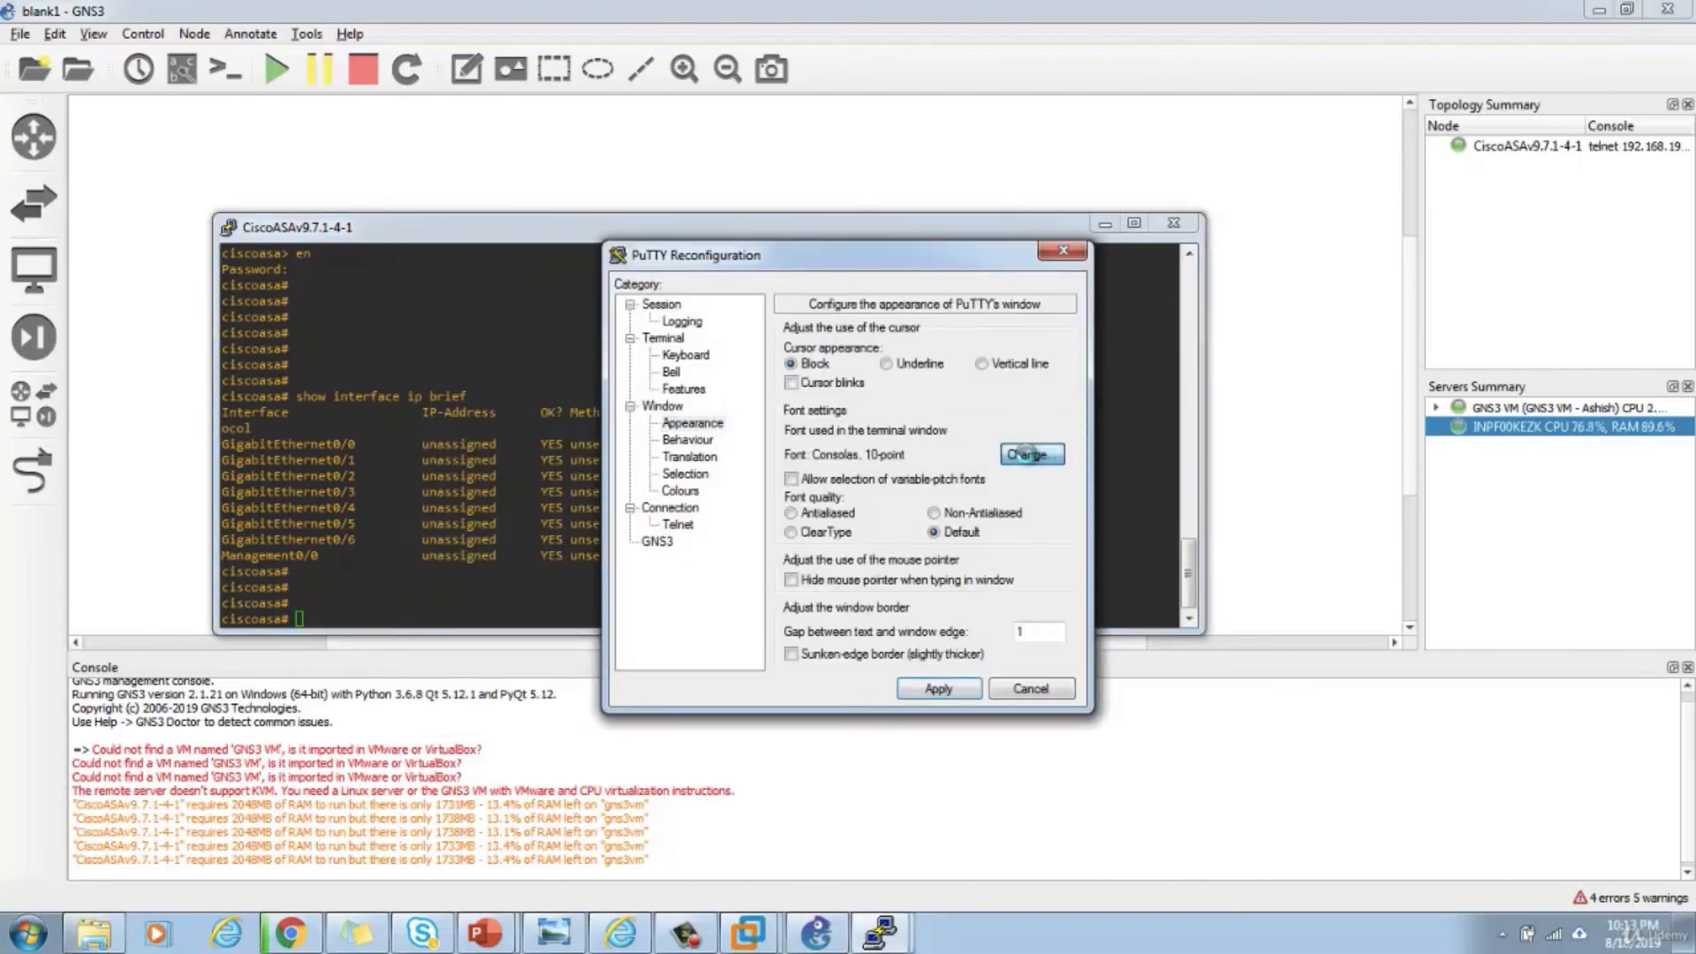
click(1032, 454)
click(1016, 518)
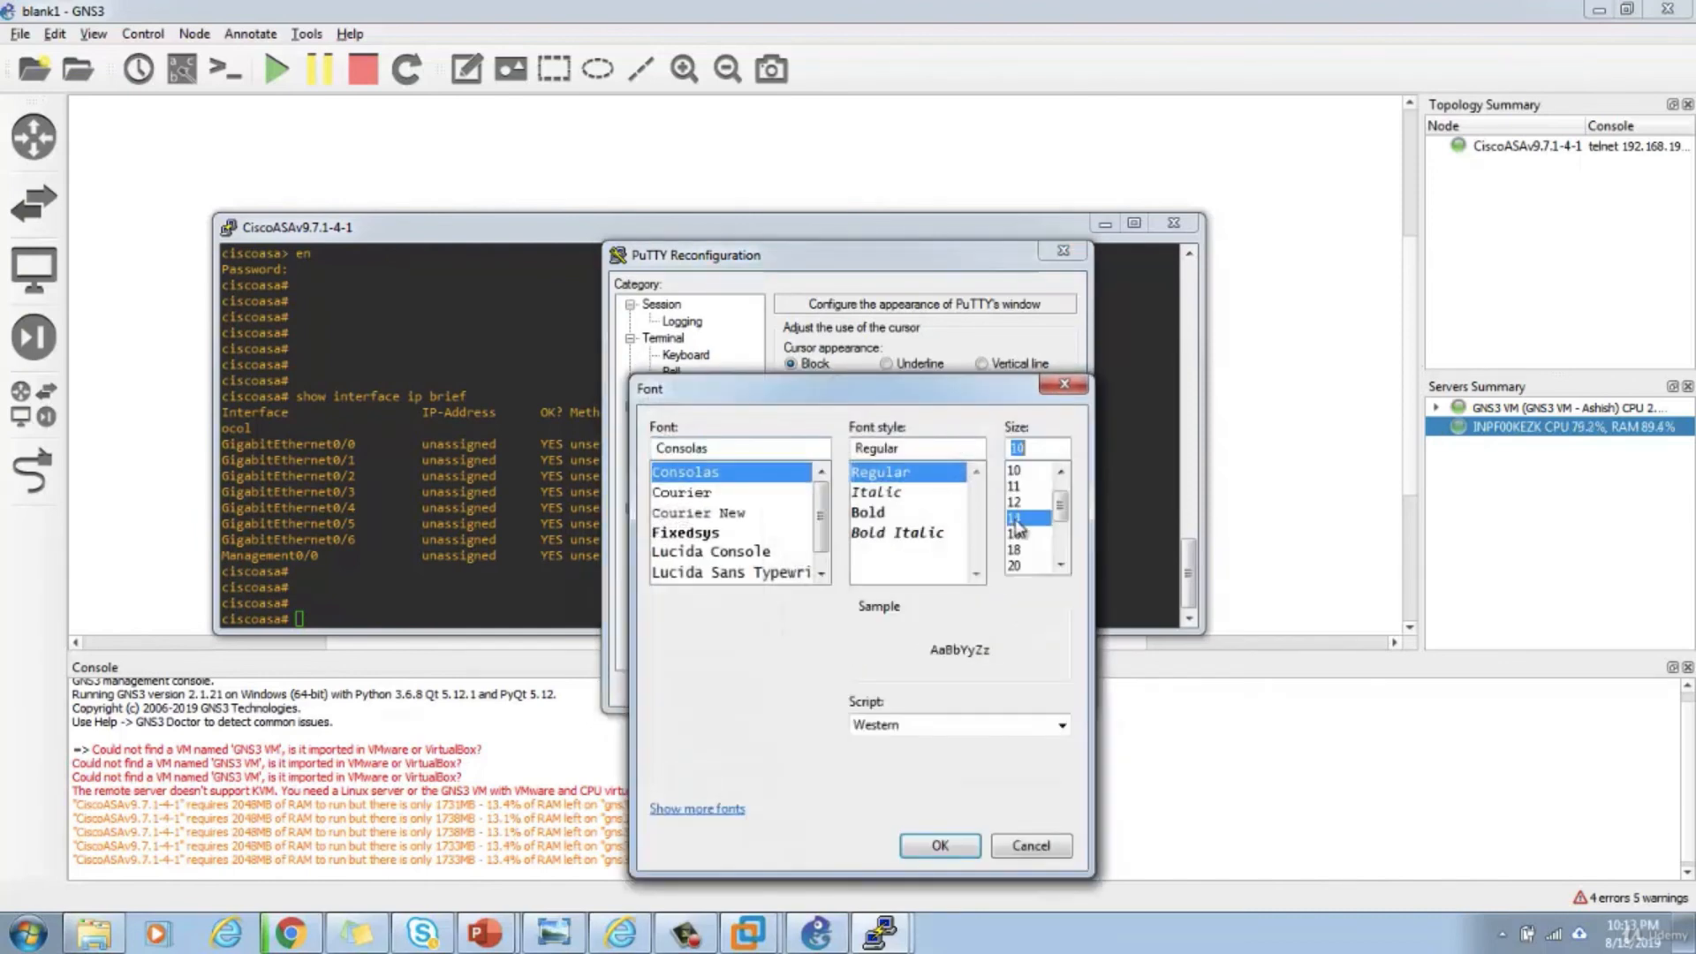
click(940, 846)
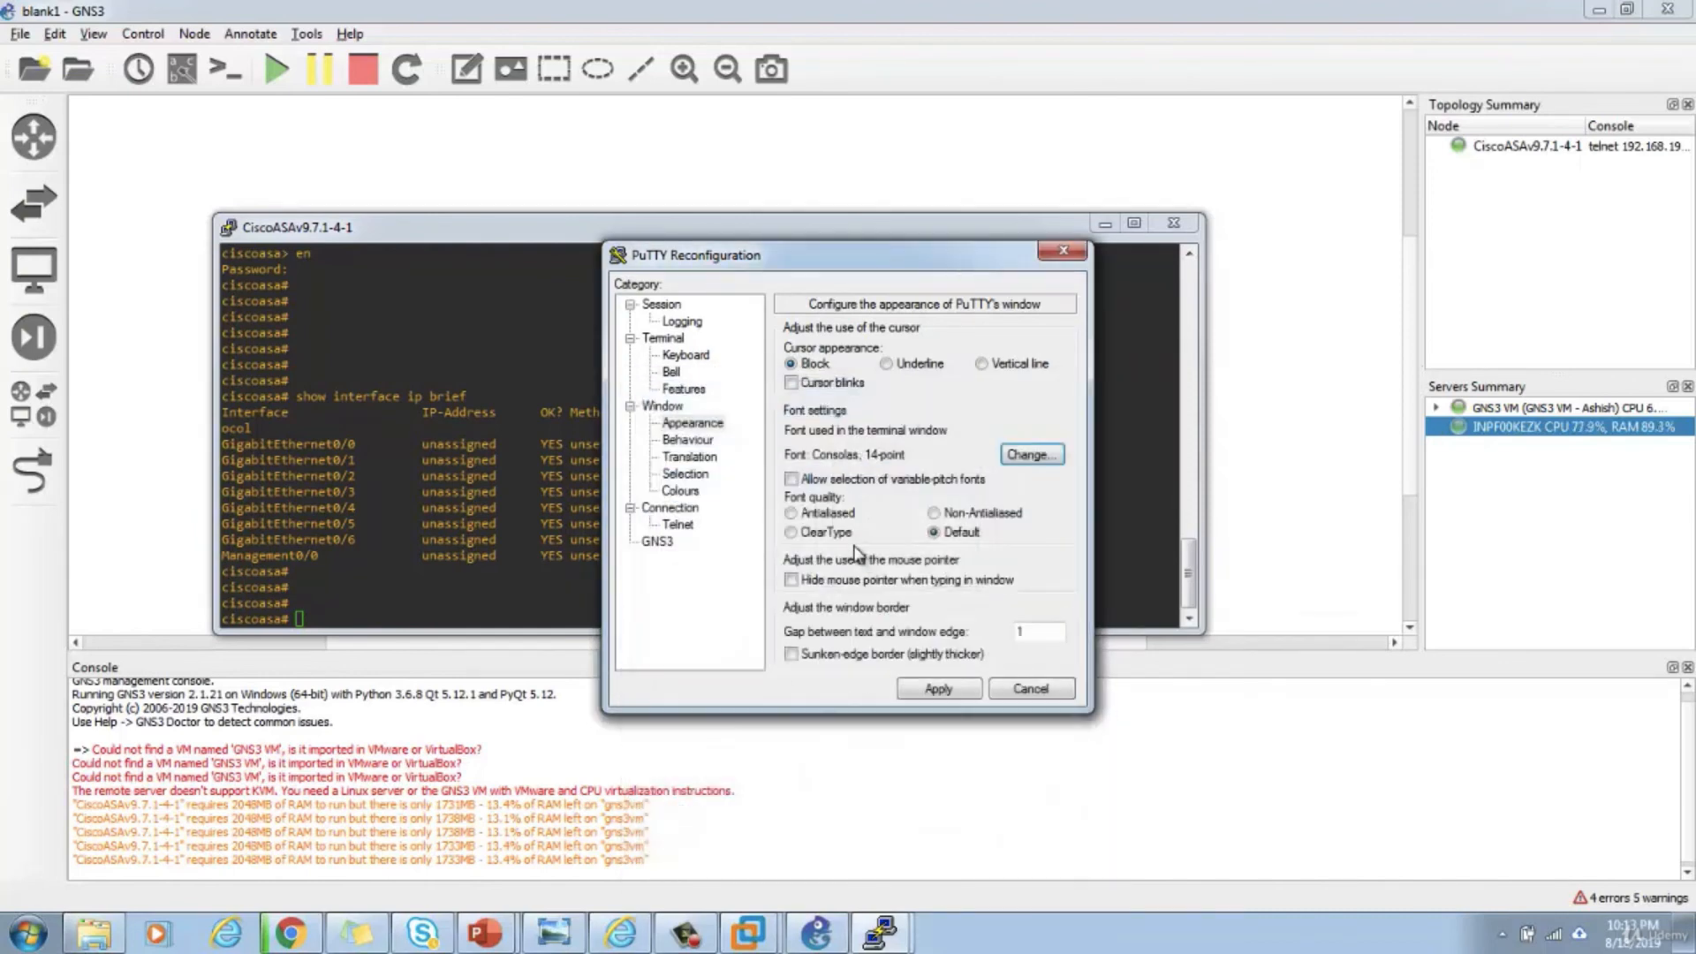
click(937, 688)
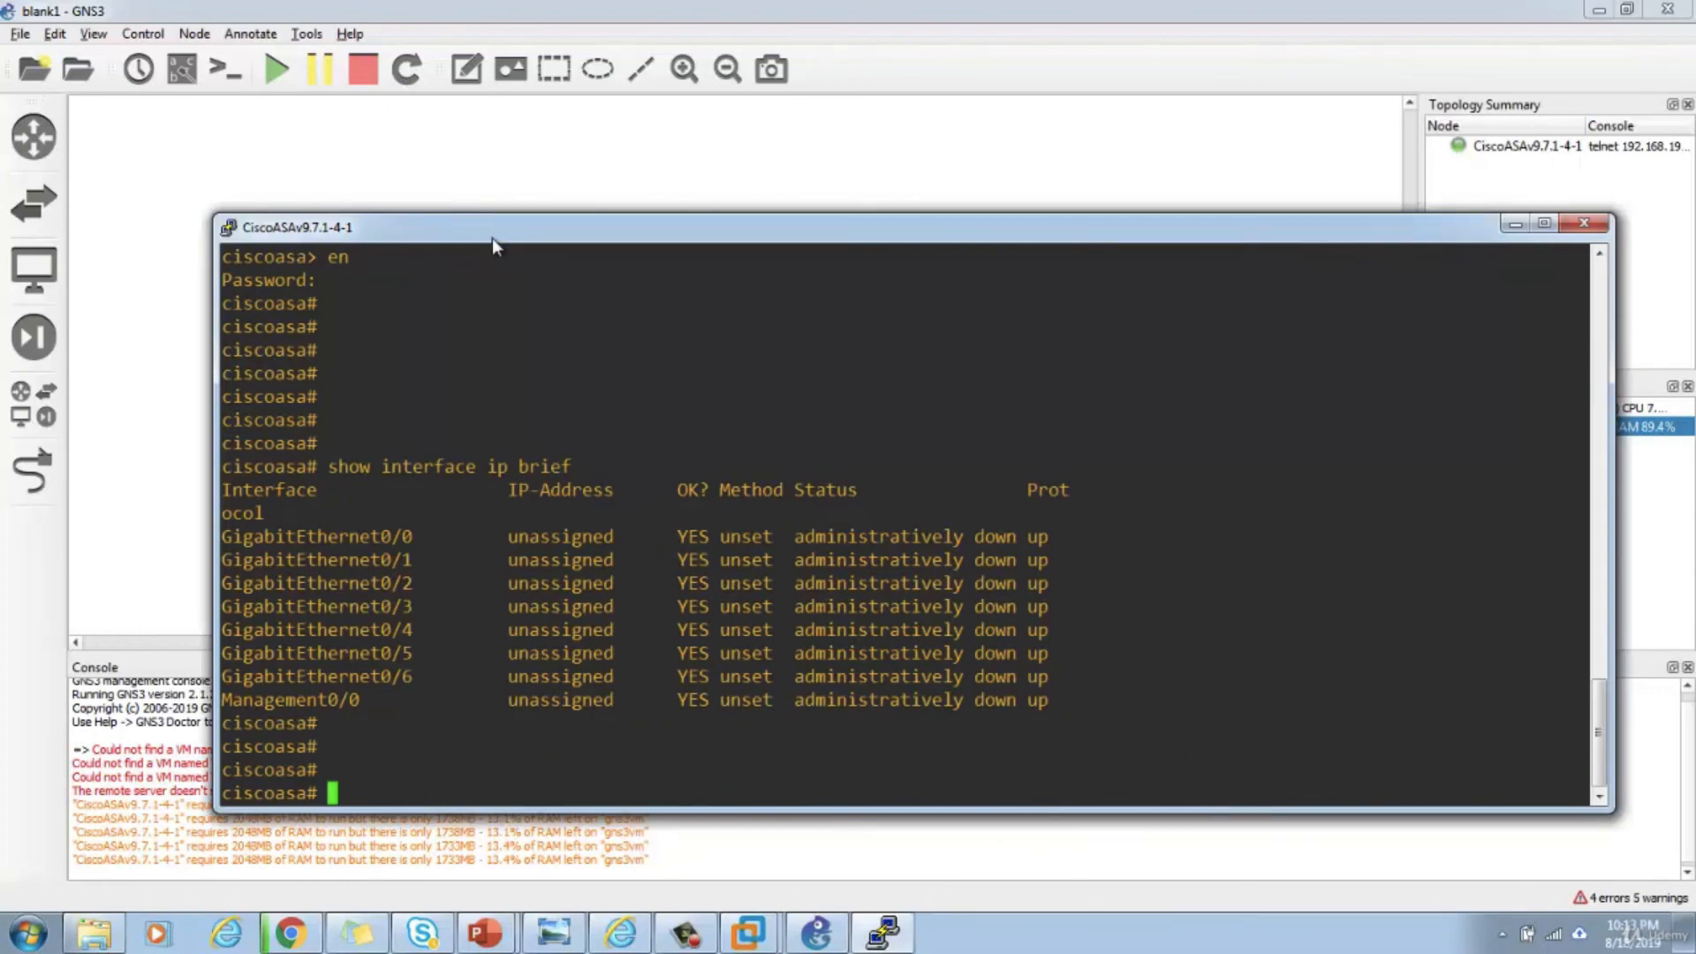
- Set the PuTTY session's default background colour to white and apply it
right_click(491, 239)
click(580, 543)
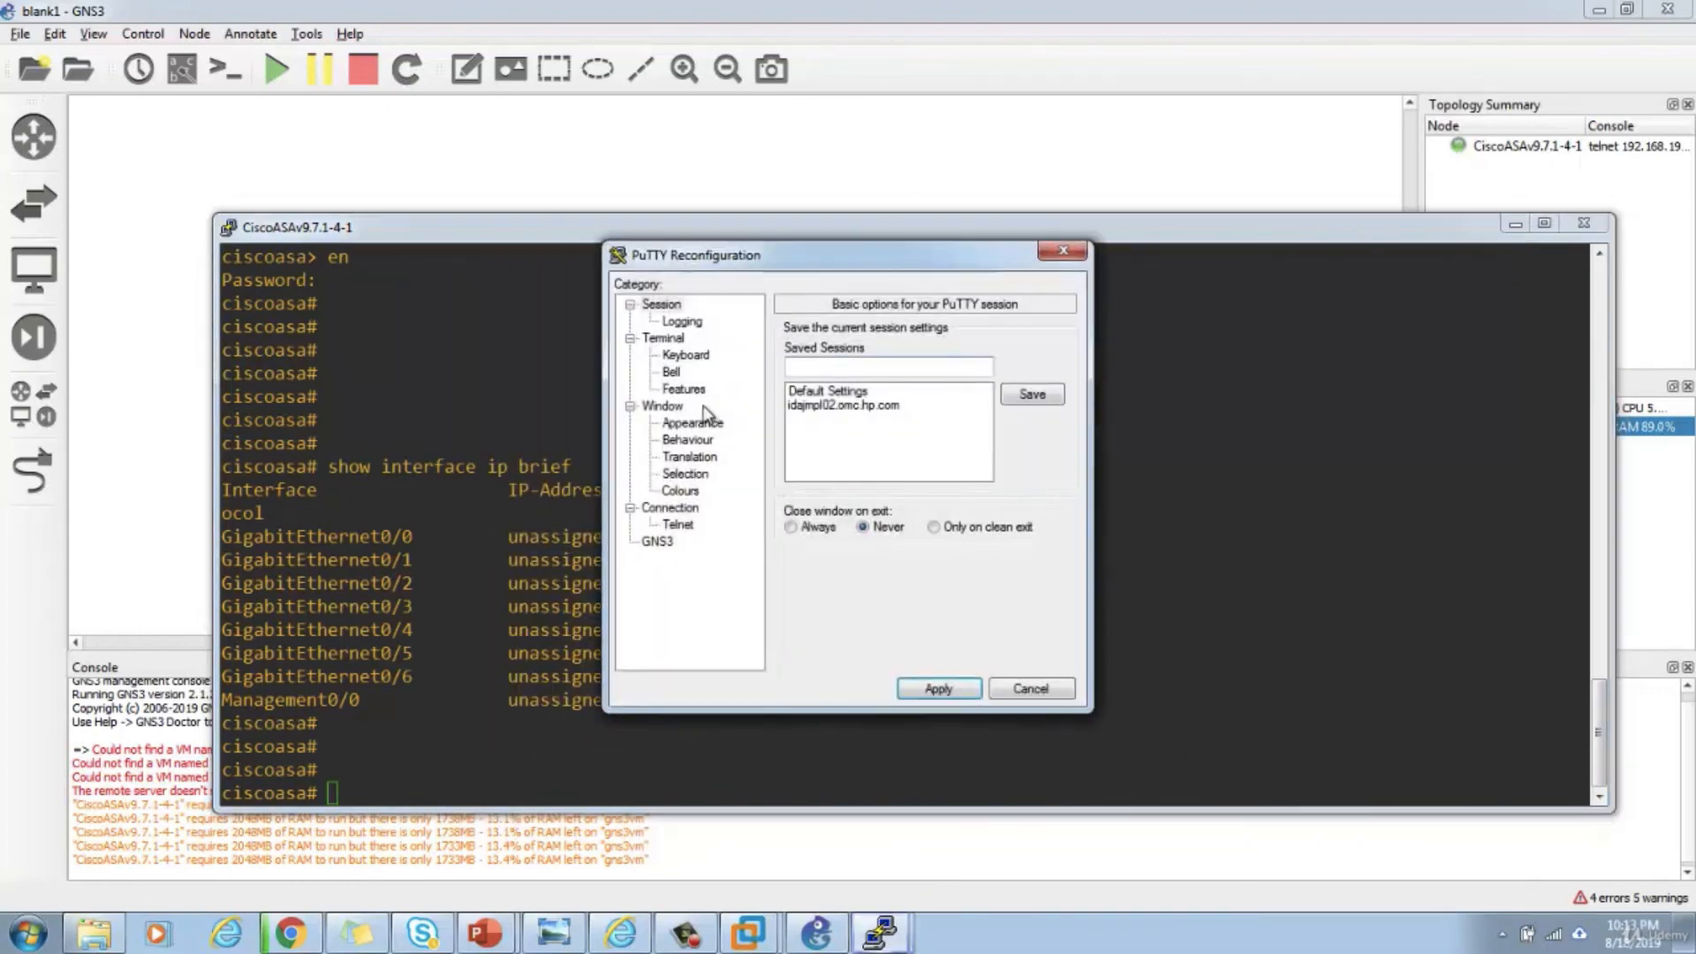
click(692, 425)
click(680, 491)
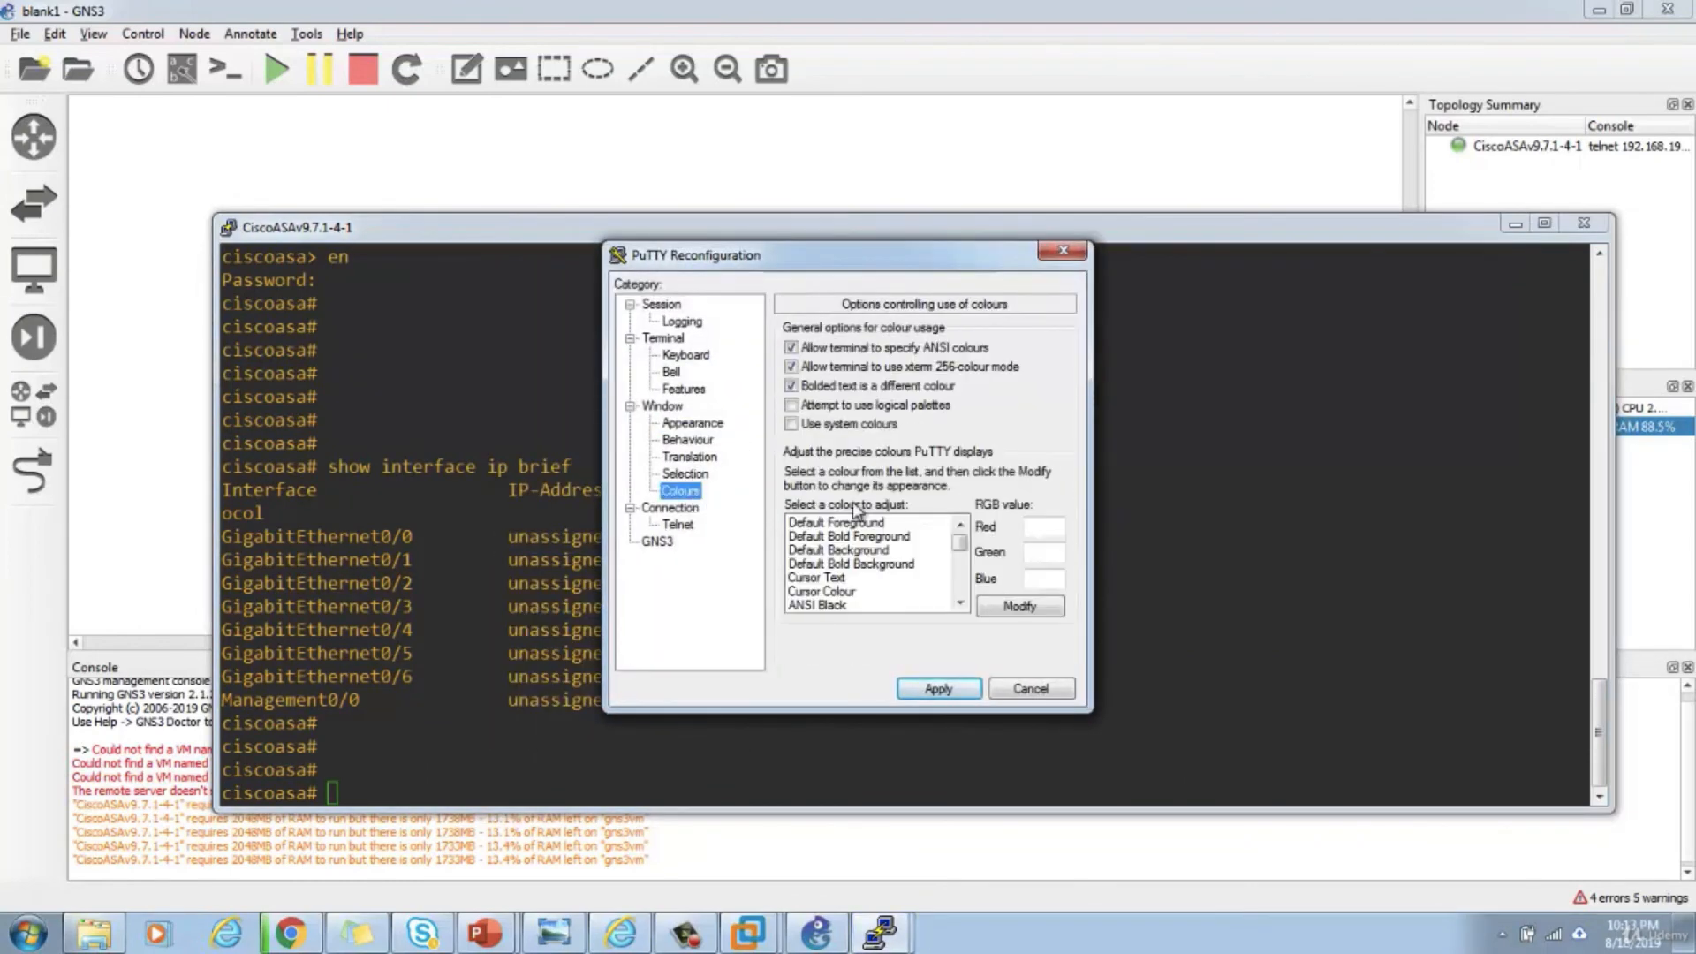
click(872, 552)
click(1009, 607)
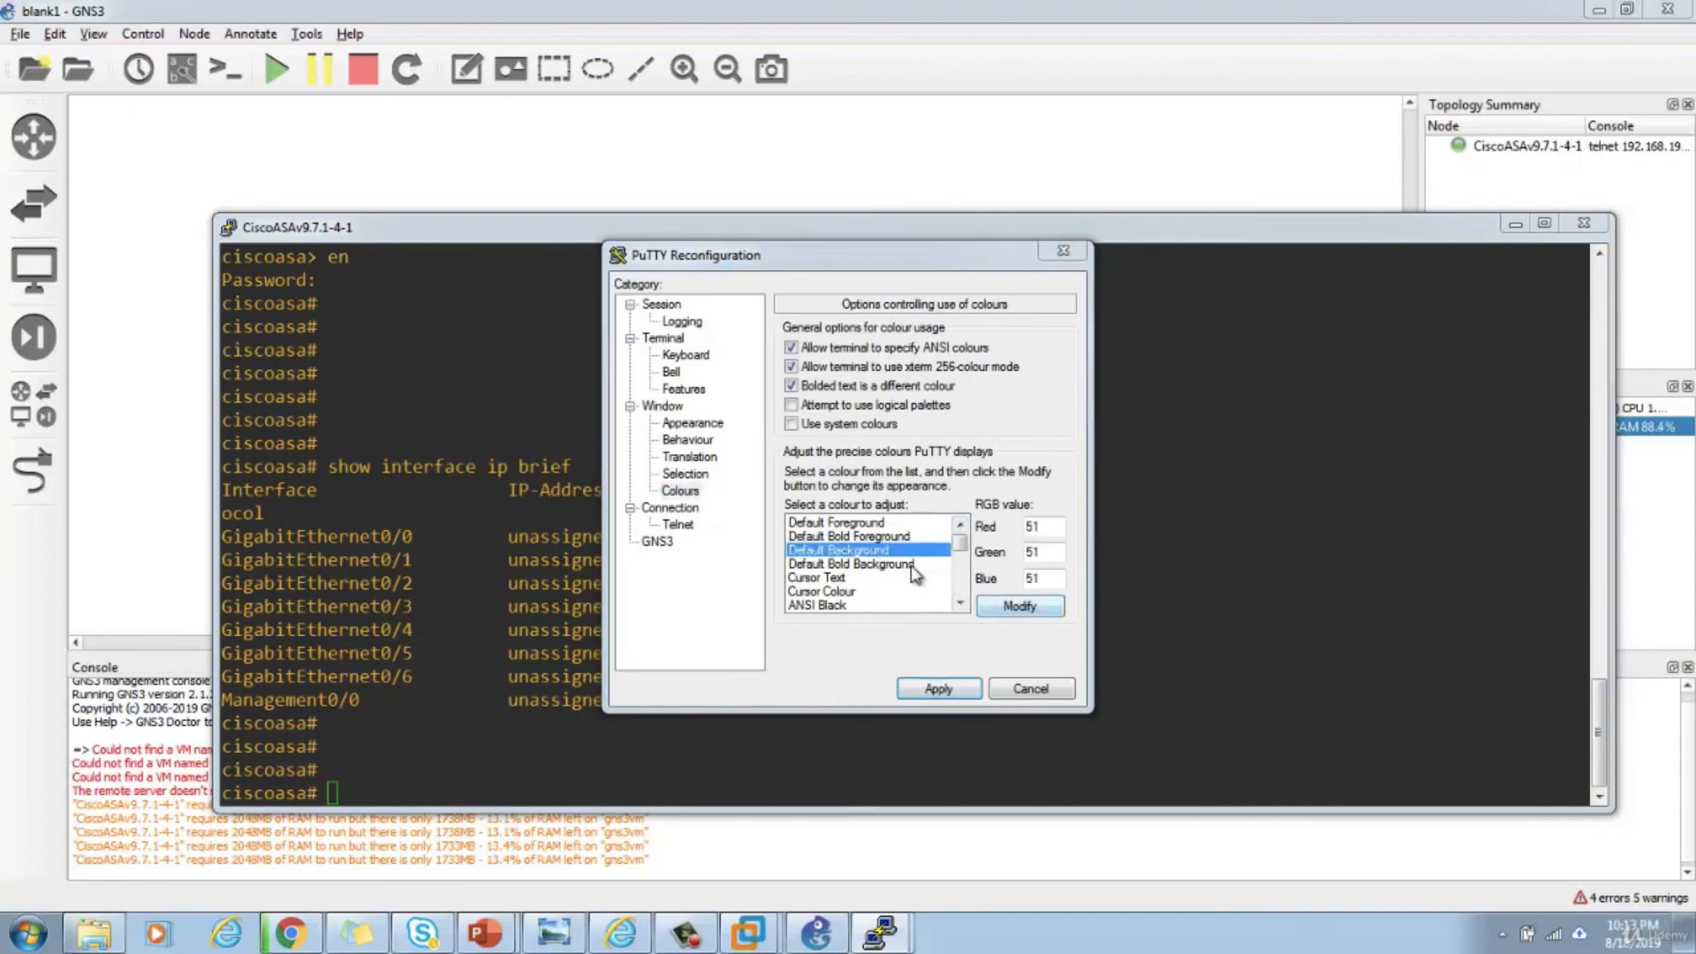
click(828, 452)
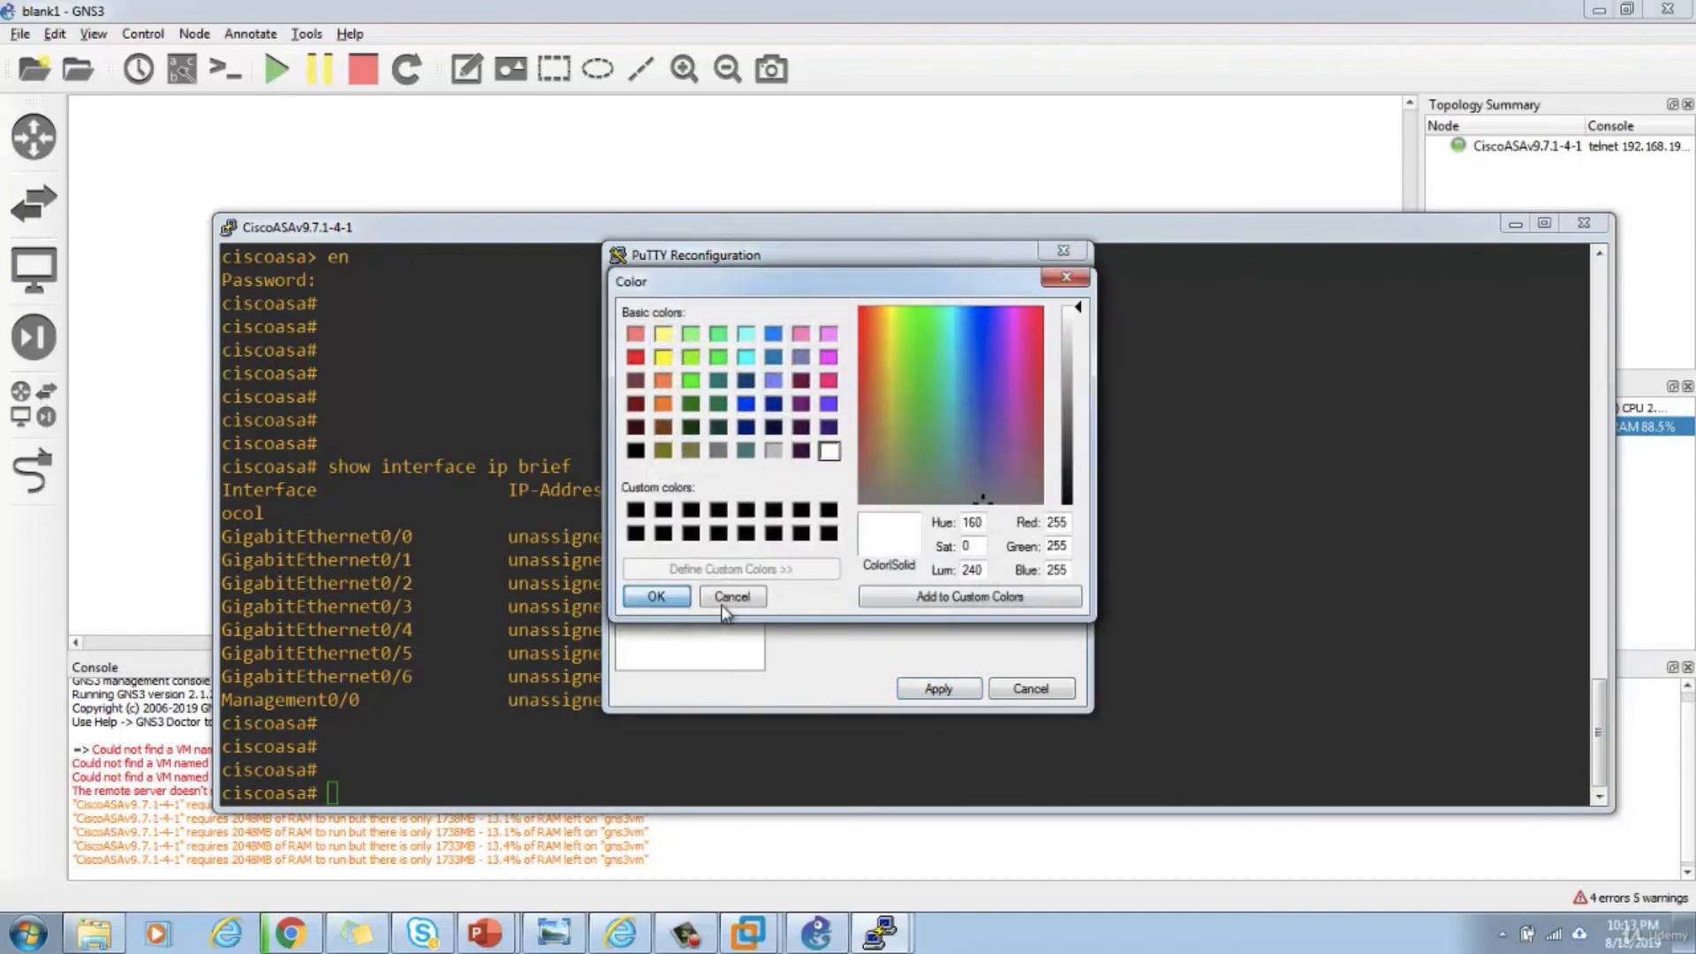
click(656, 596)
click(938, 688)
- Set the PuTTY session's default foreground colour to red (255, 0, 0) and apply it
right_click(458, 233)
click(540, 537)
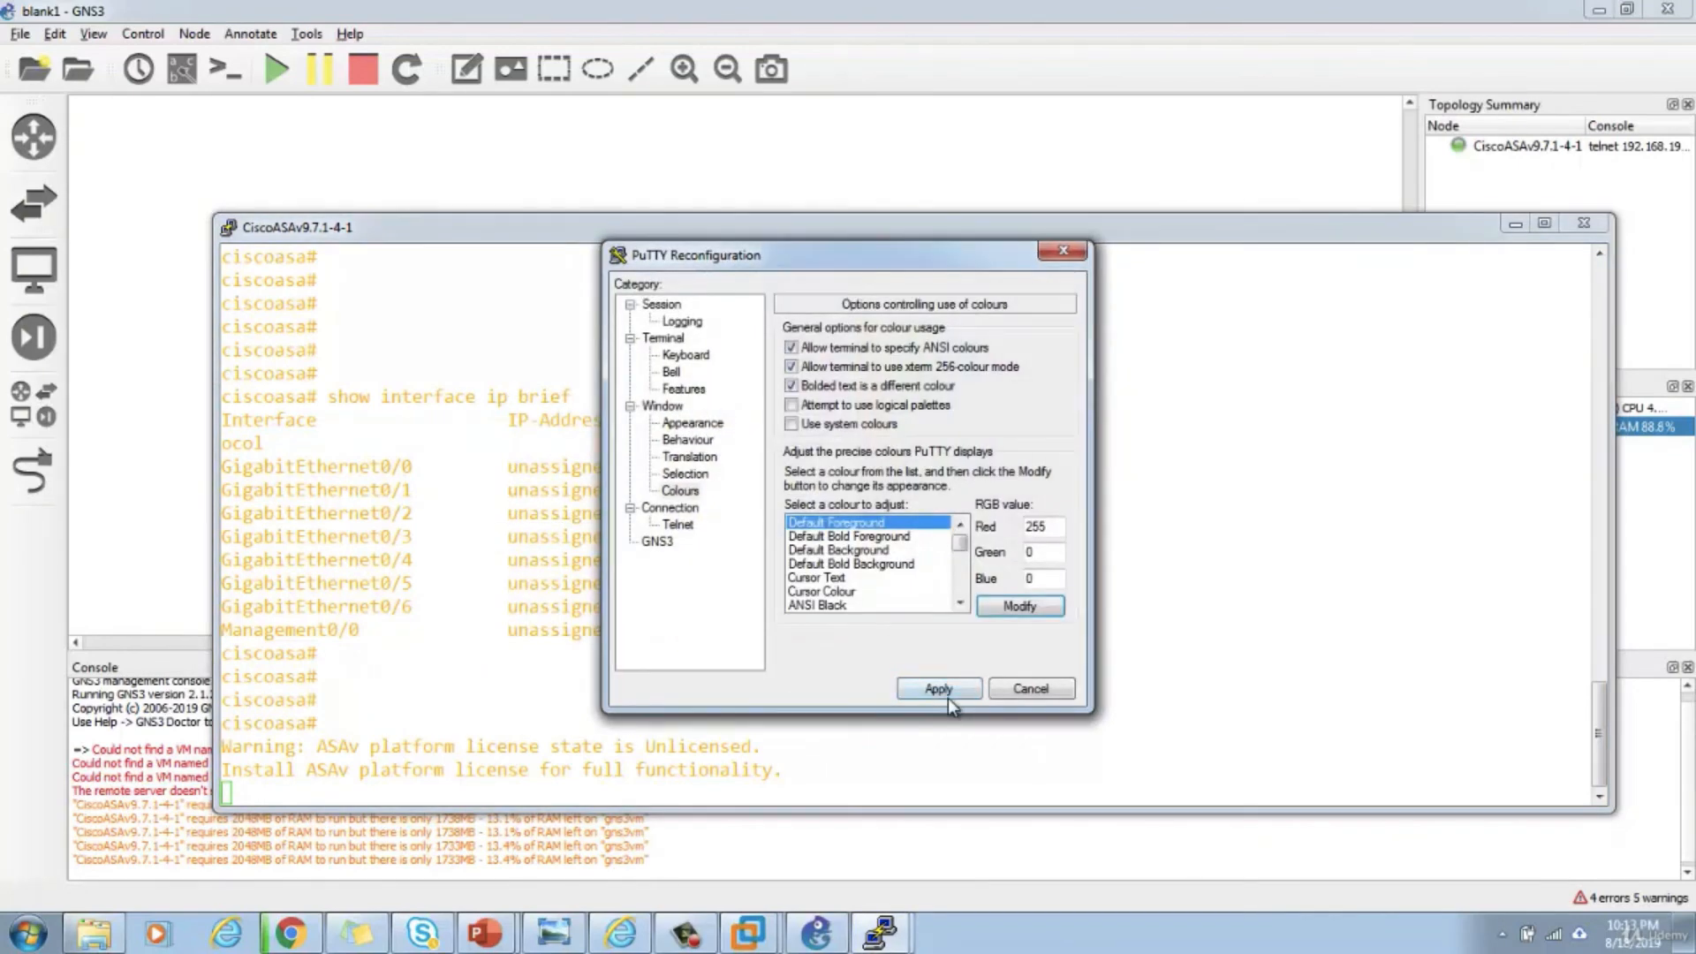
click(945, 693)
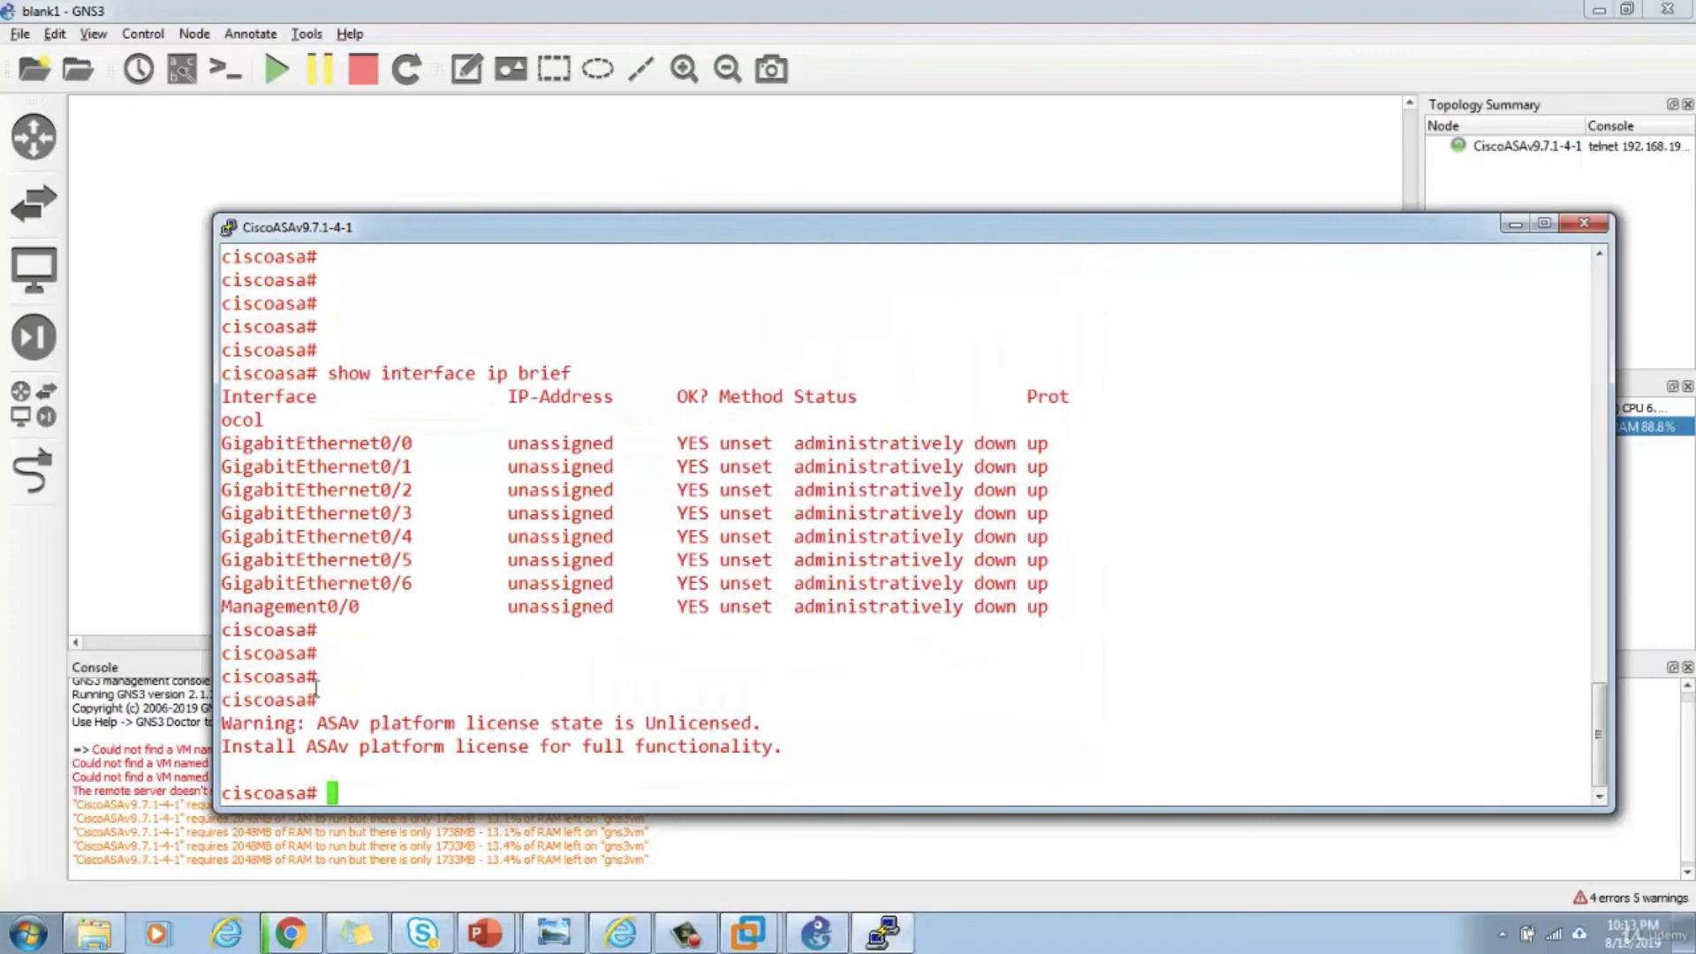
- Get a fresh prompt in the ASAv console and enter global configuration mode with config t
drag(324, 731, 232, 731)
double_click(467, 670)
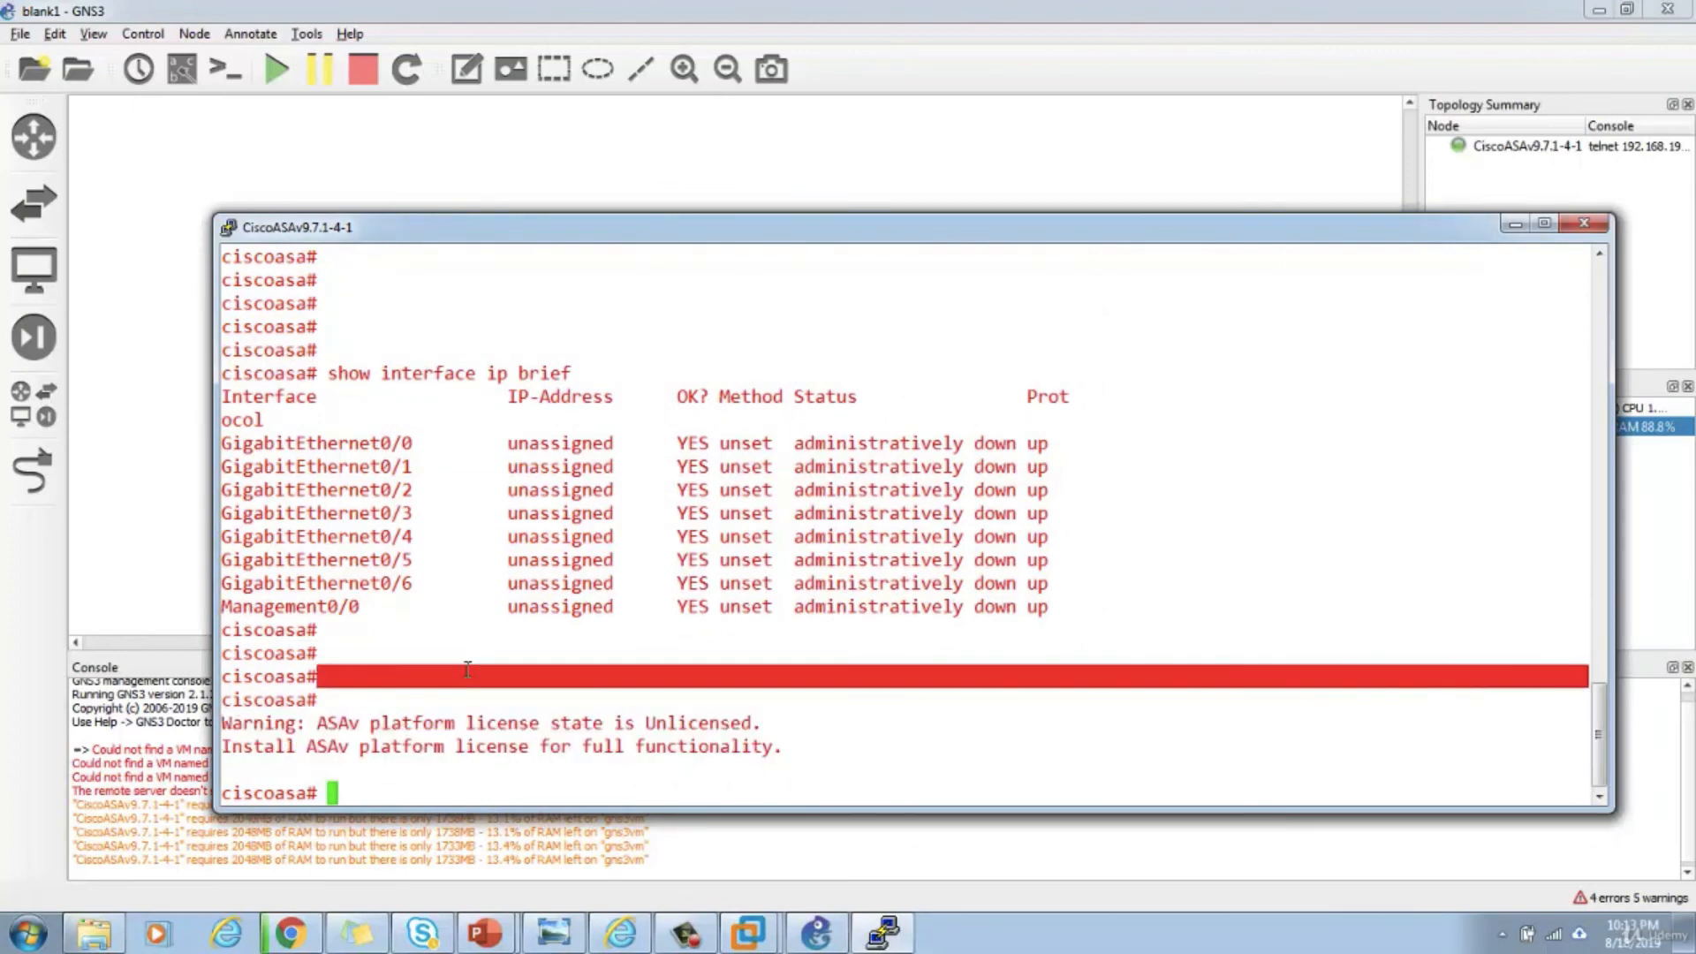
key(Return)
key(Return)
key(Return)
key(Return)
key(Return)
key(Return)
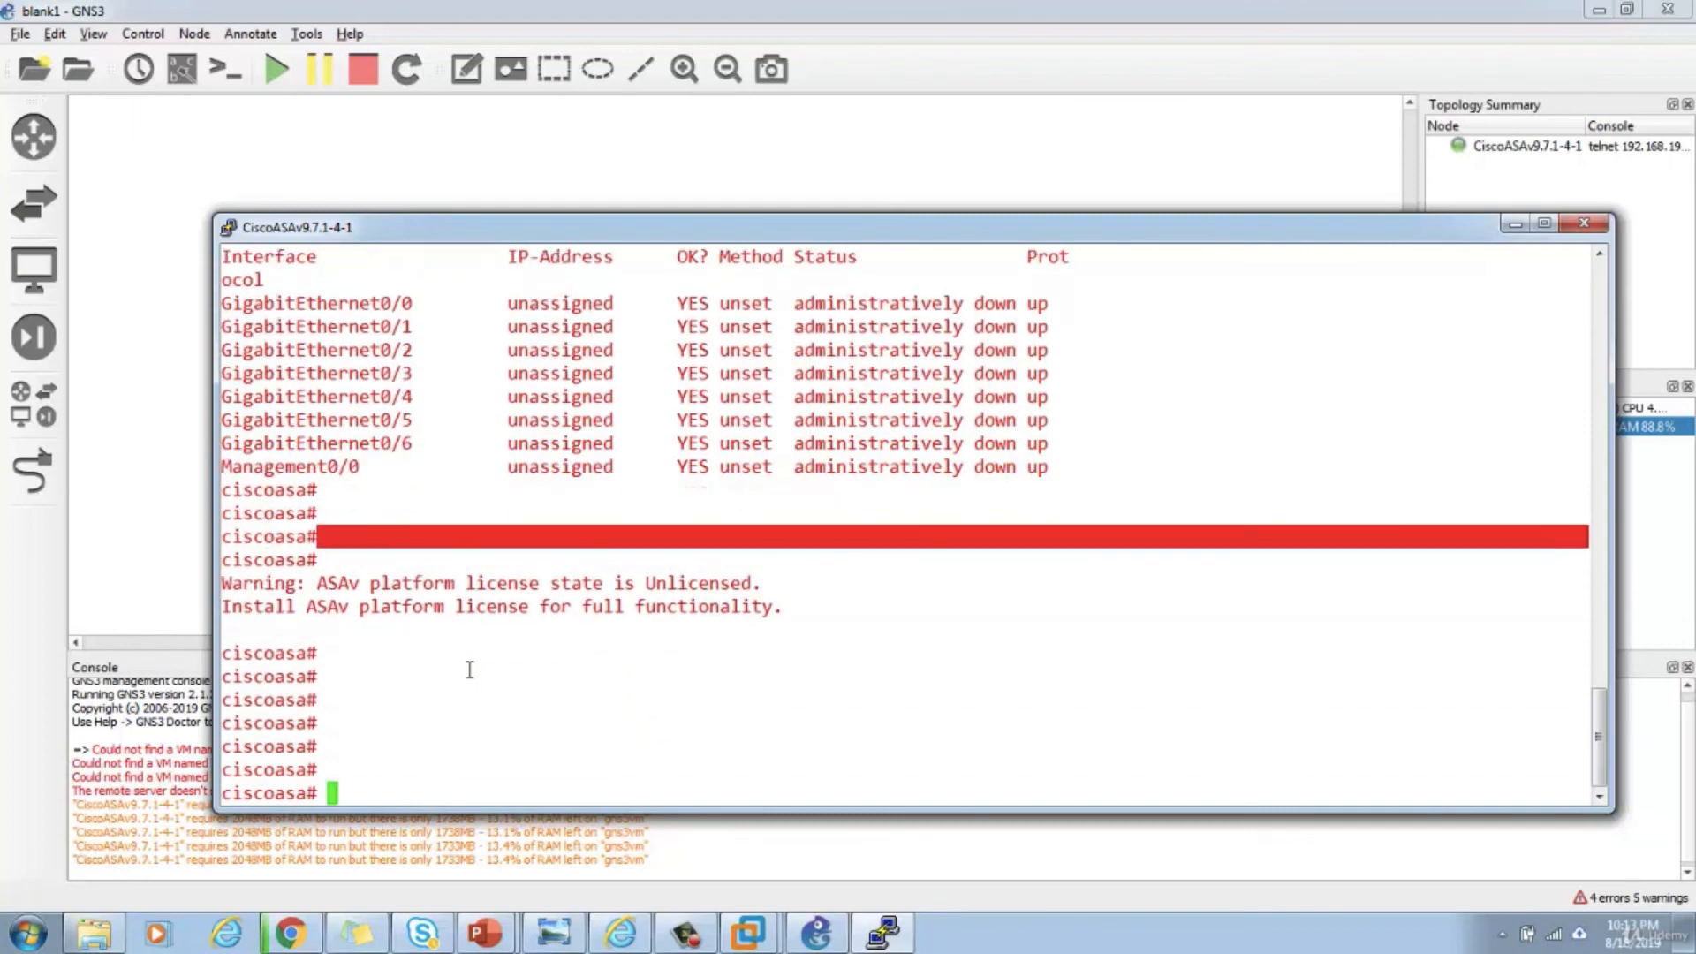
text(confi gt)
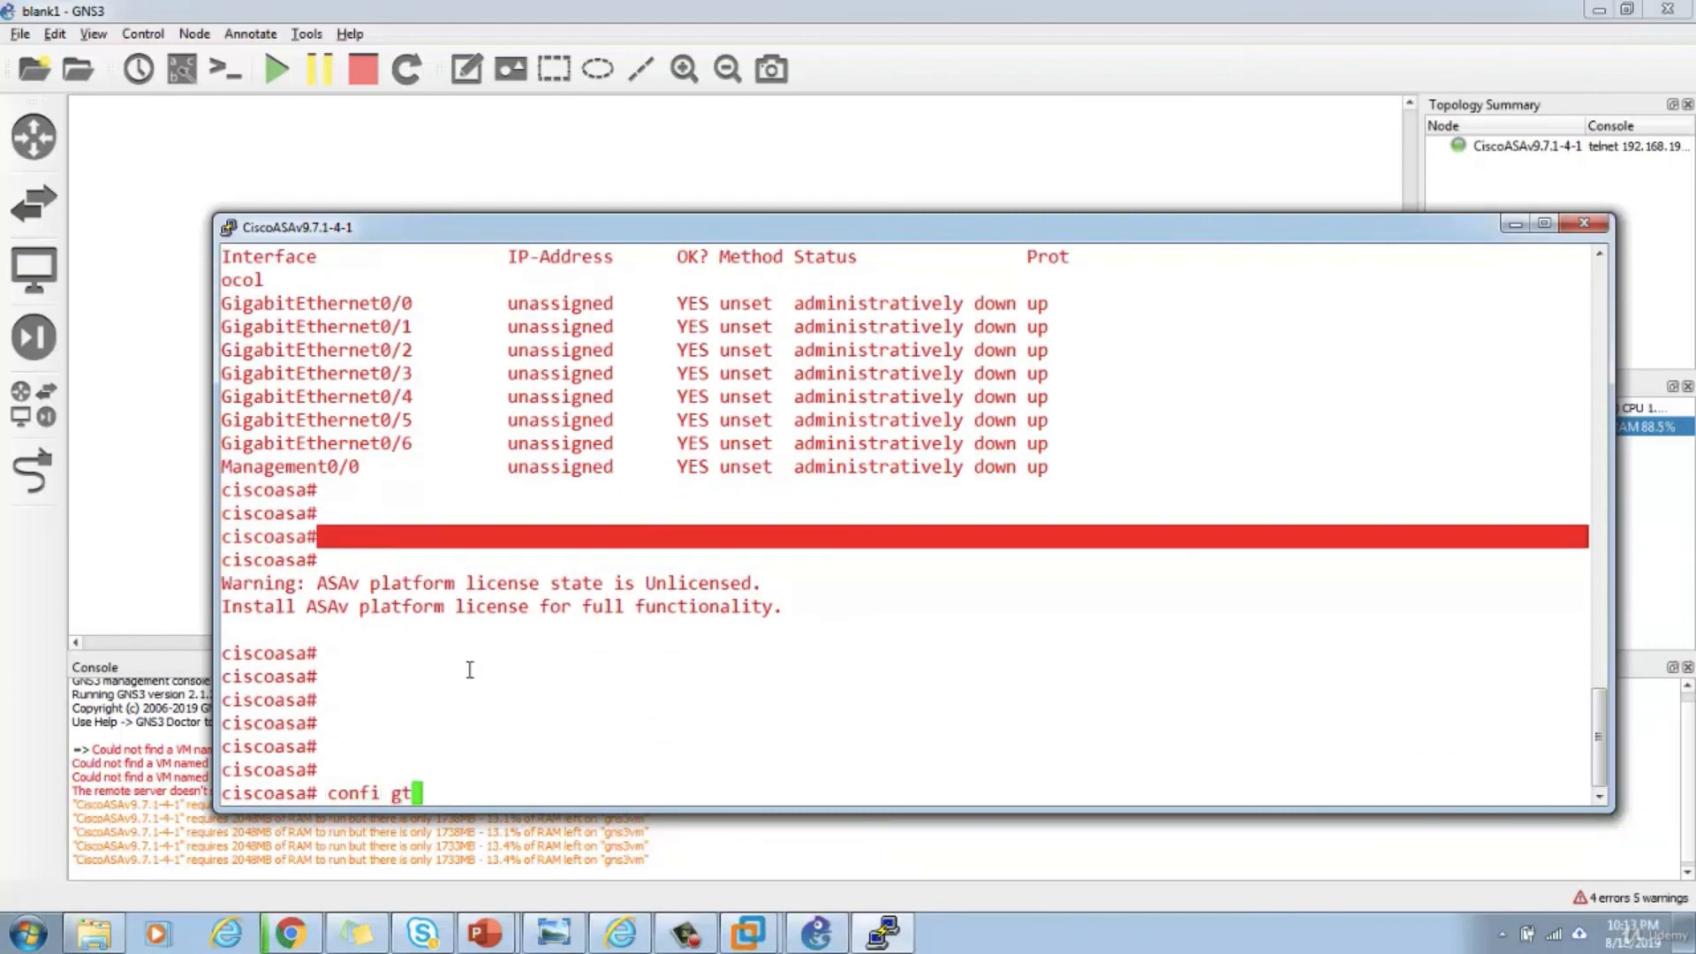
key(Return)
text(config t)
key(Return)
- Skip the anonymous error reporting question with a blank answer and return to a clean configuration prompt
text(int)
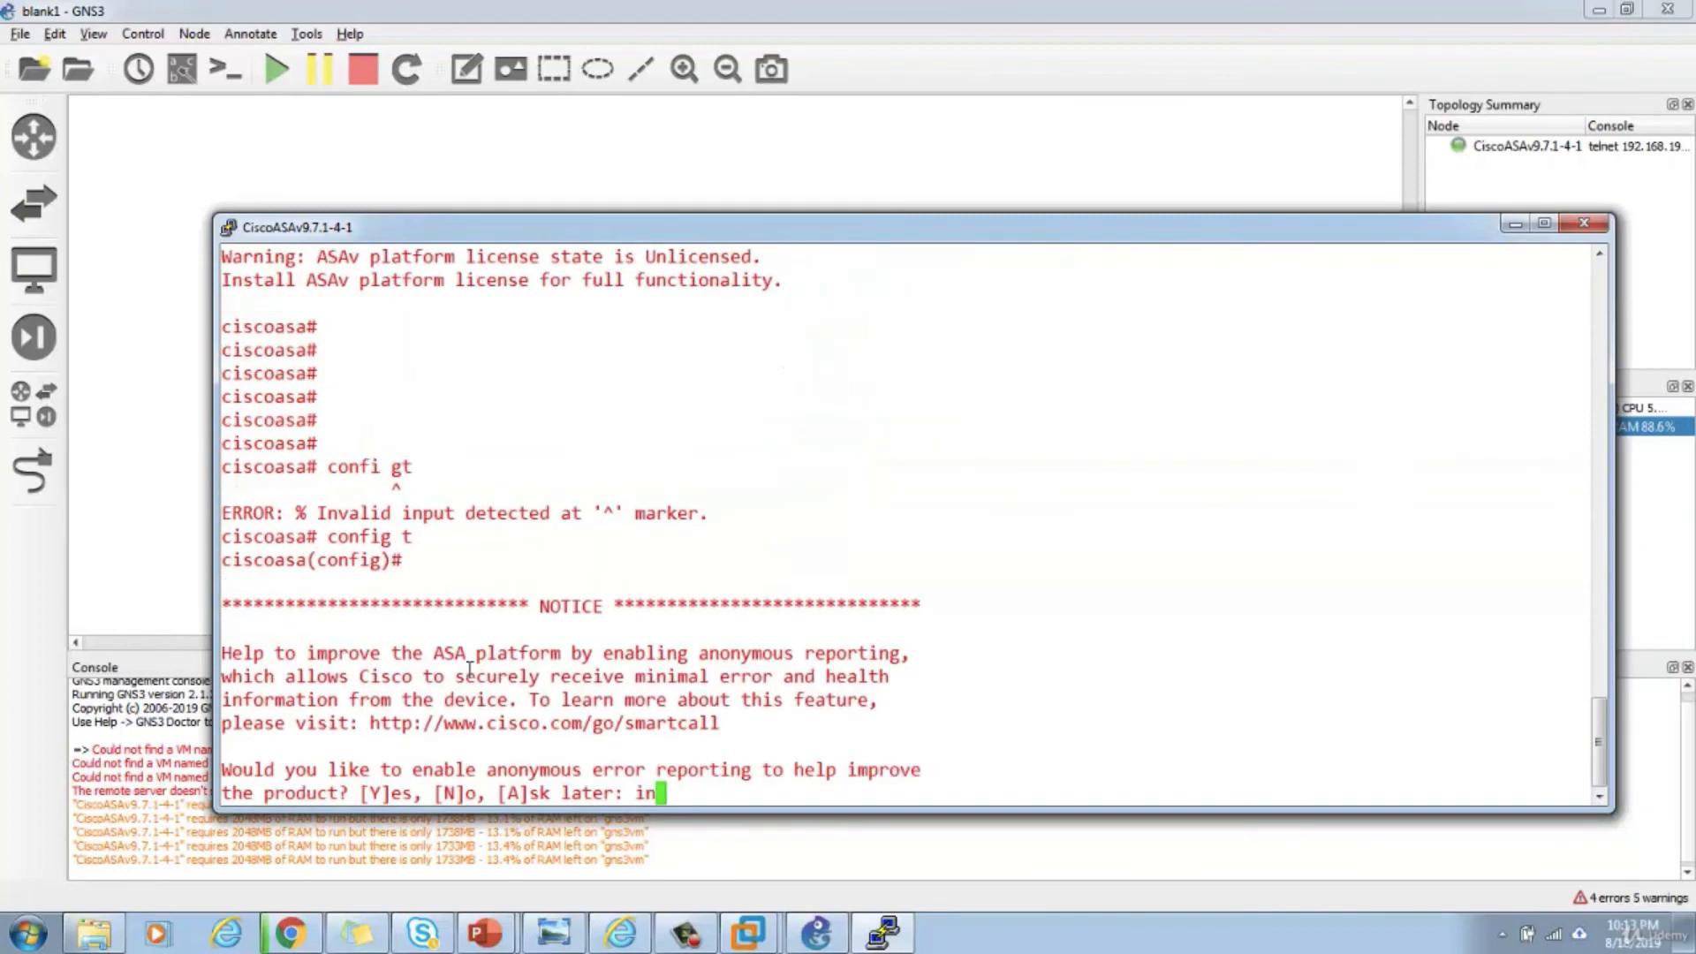
key(BackSpace)
key(BackSpace)
key(BackSpace)
key(Return)
key(Return)
key(Return)
key(Return)
key(Return)
key(Return)
key(Return)
key(Return)
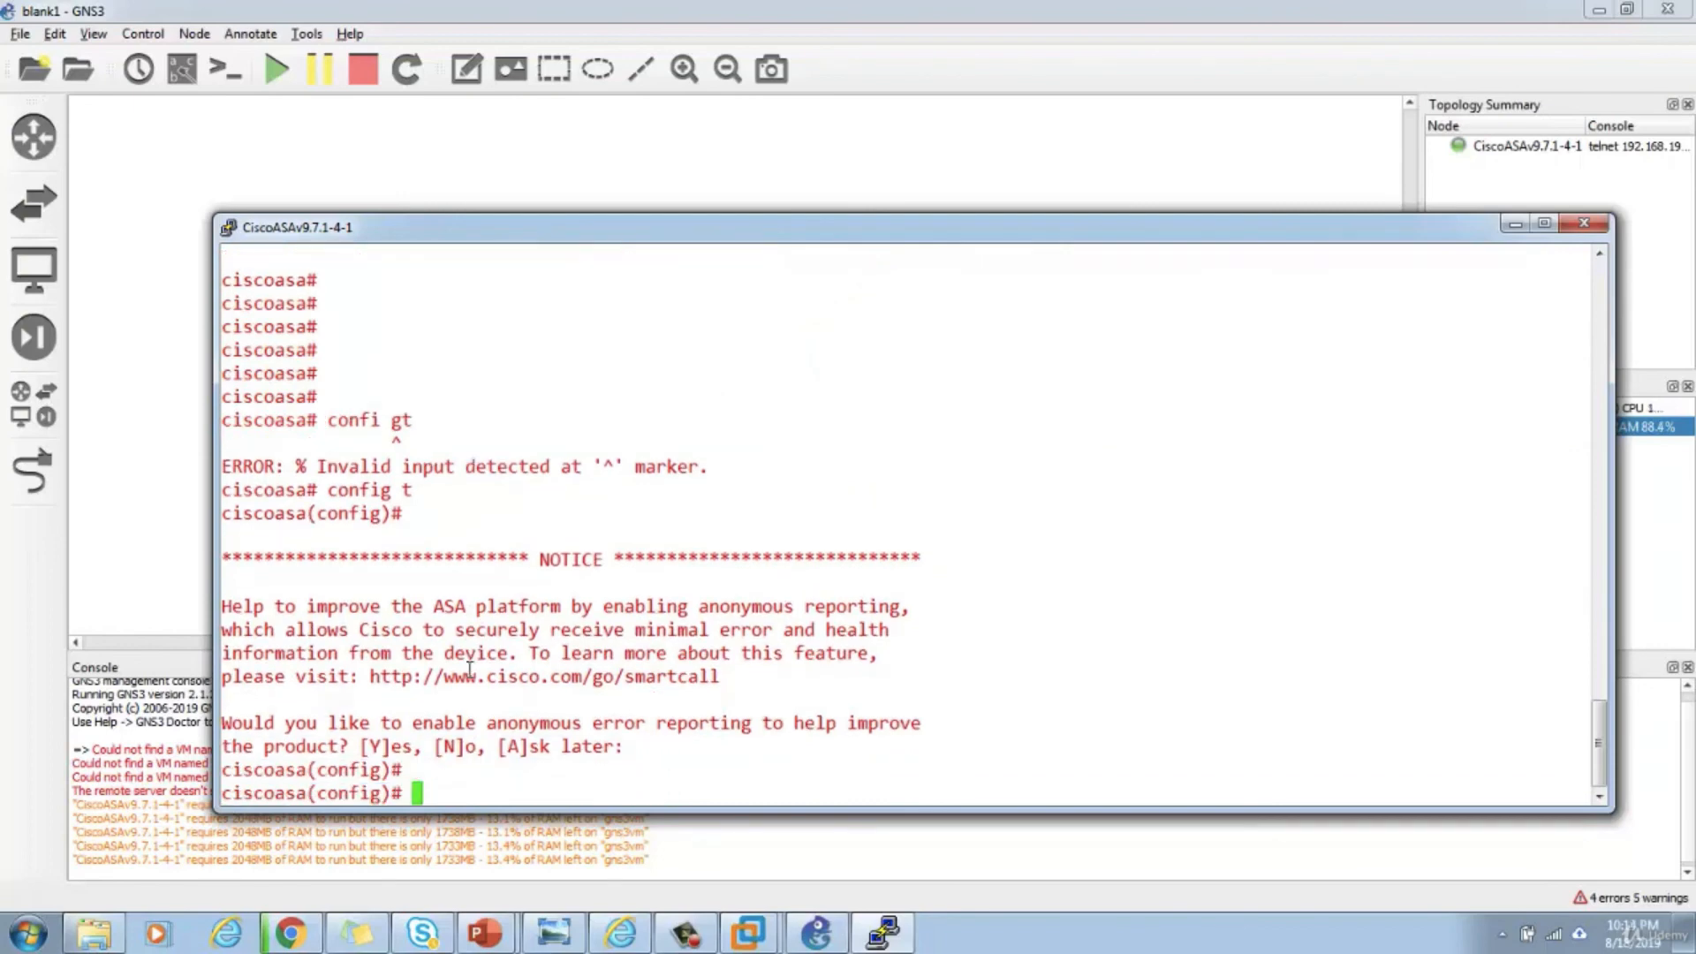
key(Return)
key(Return)
key(Return)
- Enter interface g0/0 configuration and assign it IP address 10.1.1.1 with mask 255.255.255.0
text(int g0/0)
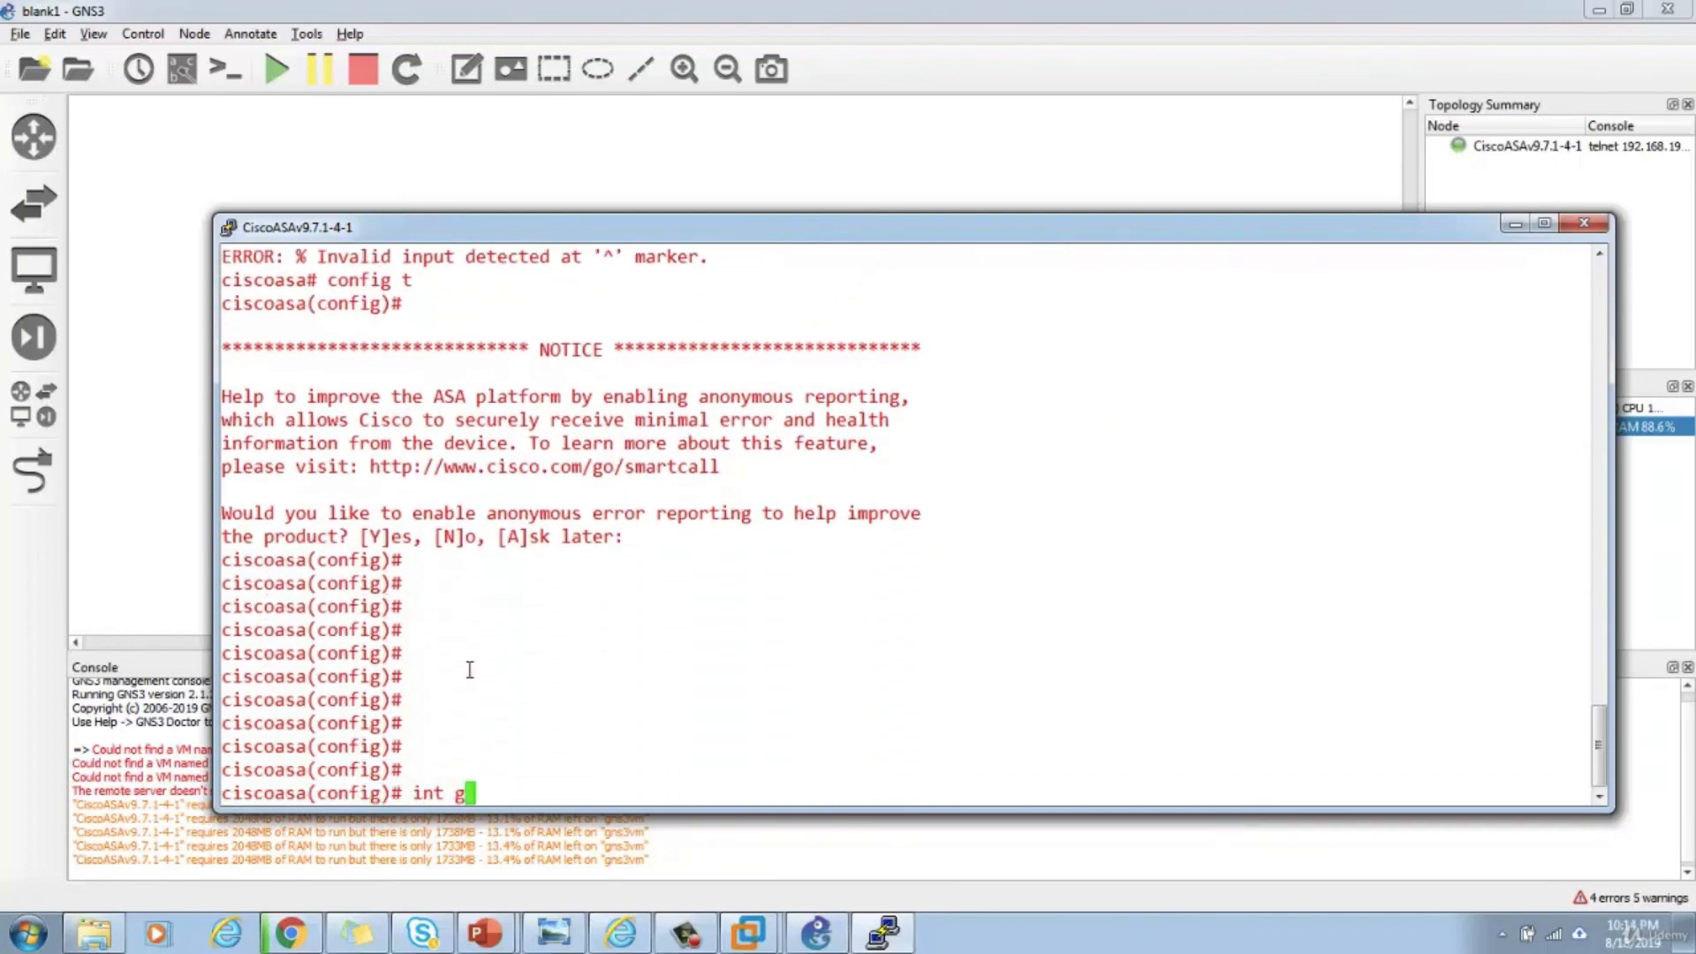
key(ctrl+a)
key(Return)
text(ip )
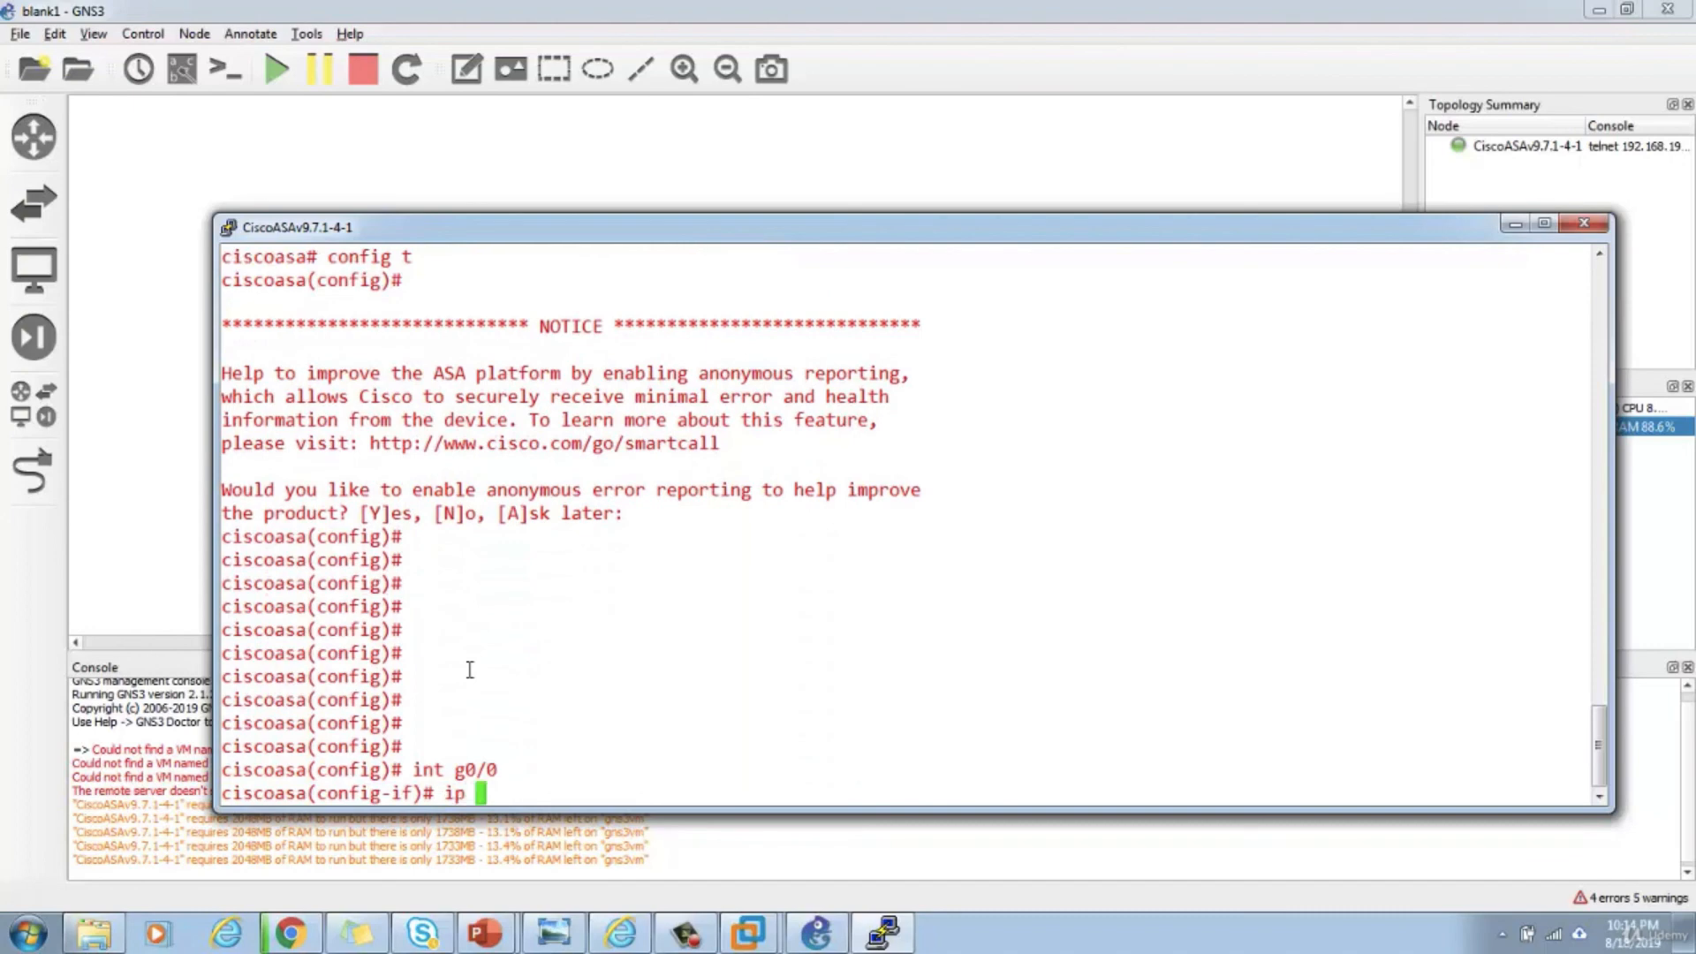
text(add 10.1.1.1 255.255.2550)
key(Return)
text(no sh)
key(BackSpace)
key(Up)
key(BackSpace)
text(.0)
key(Return)
- Enable interface g0/0 with no sh, name it inside with nameif, and end the configuration
text(no sh)
key(Return)
text(named)
text(f inside)
key(Return)
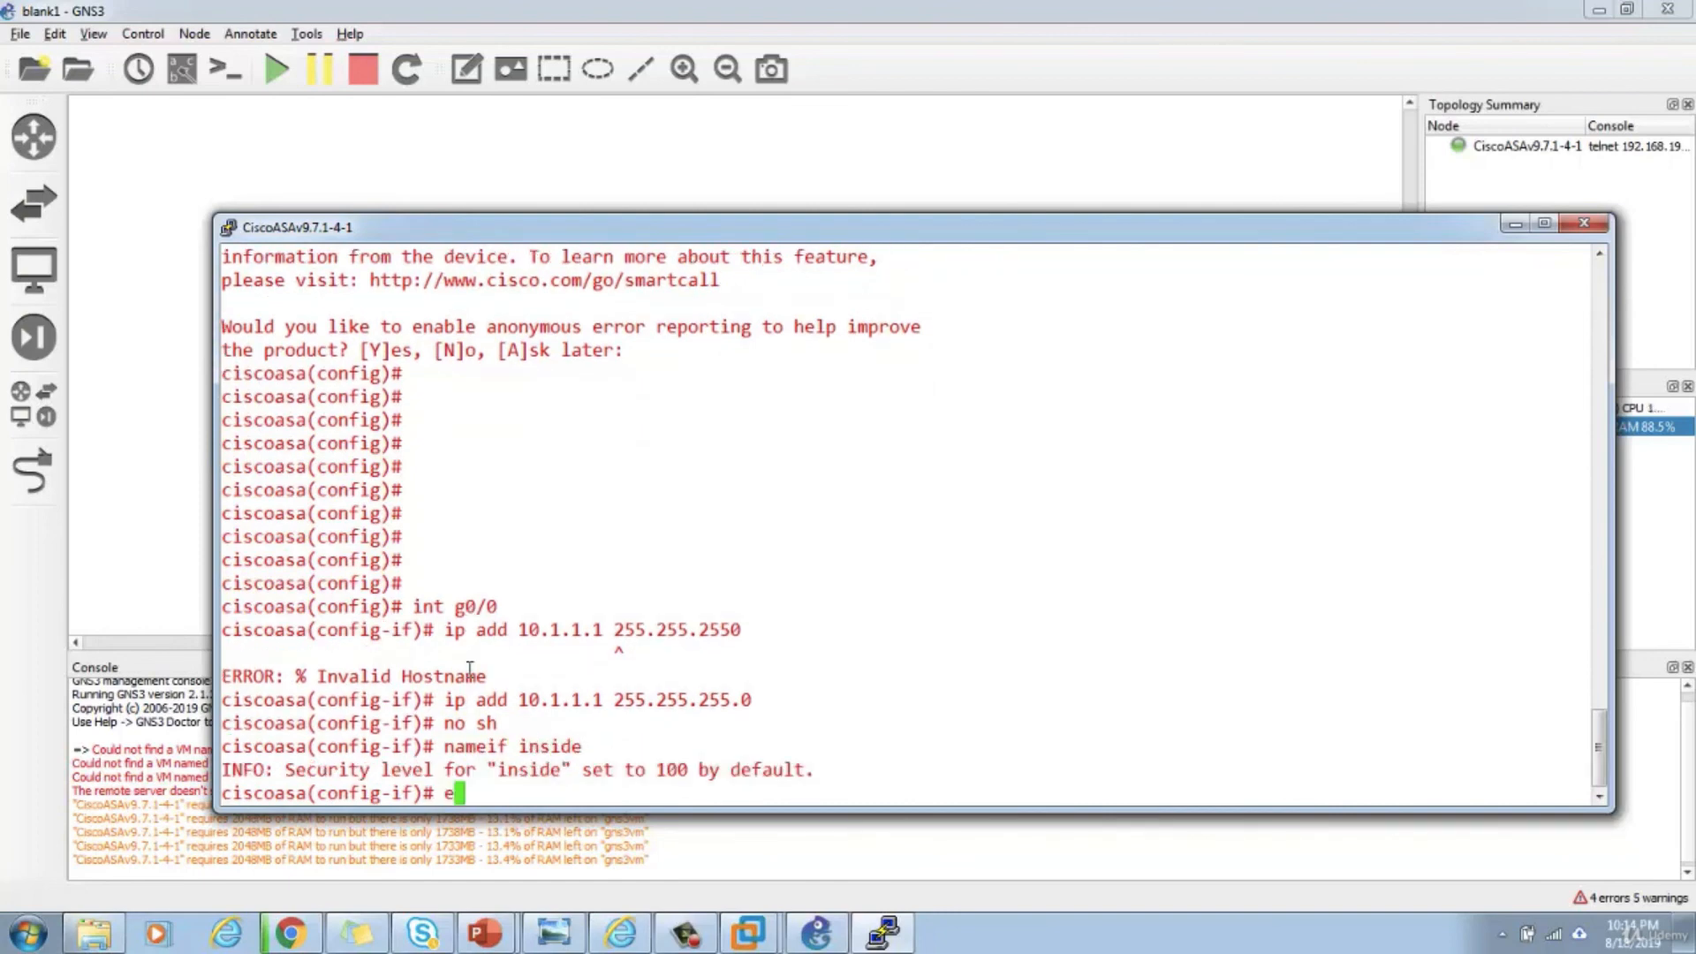
text(end)
key(Return)
key(Return)
key(Return)
- Display the firewall's IP address assignments with show ip
text(show ip)
key(Return)
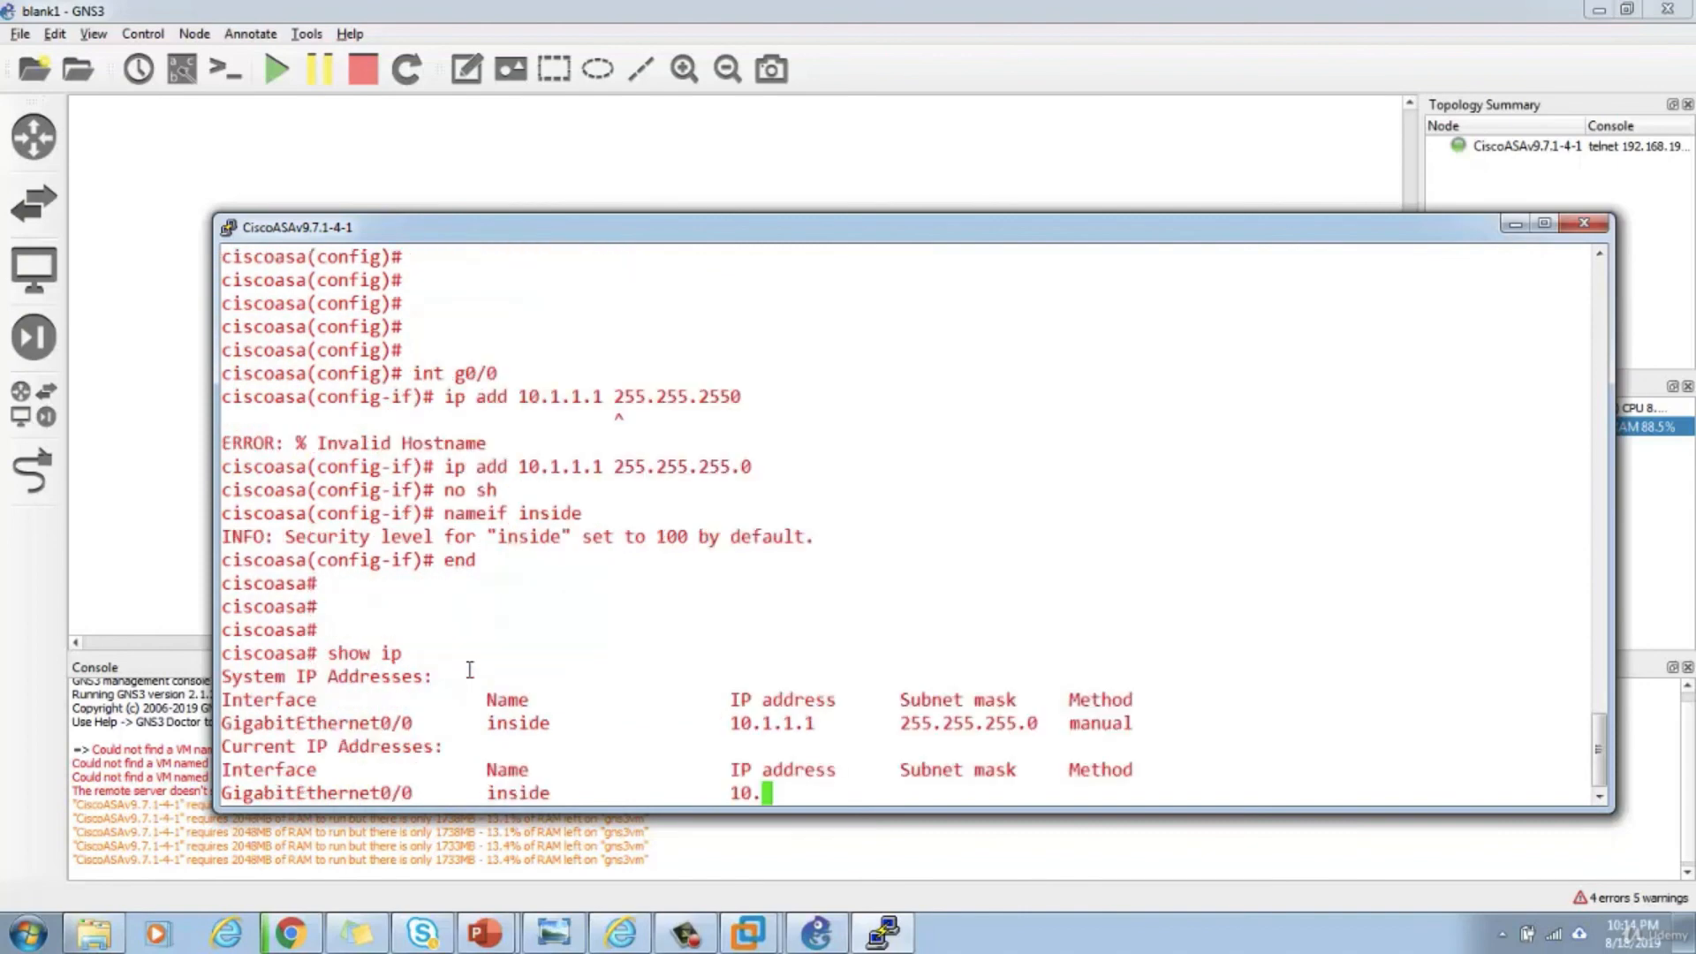
key(Return)
key(Return)
key(Return)
key(Return)
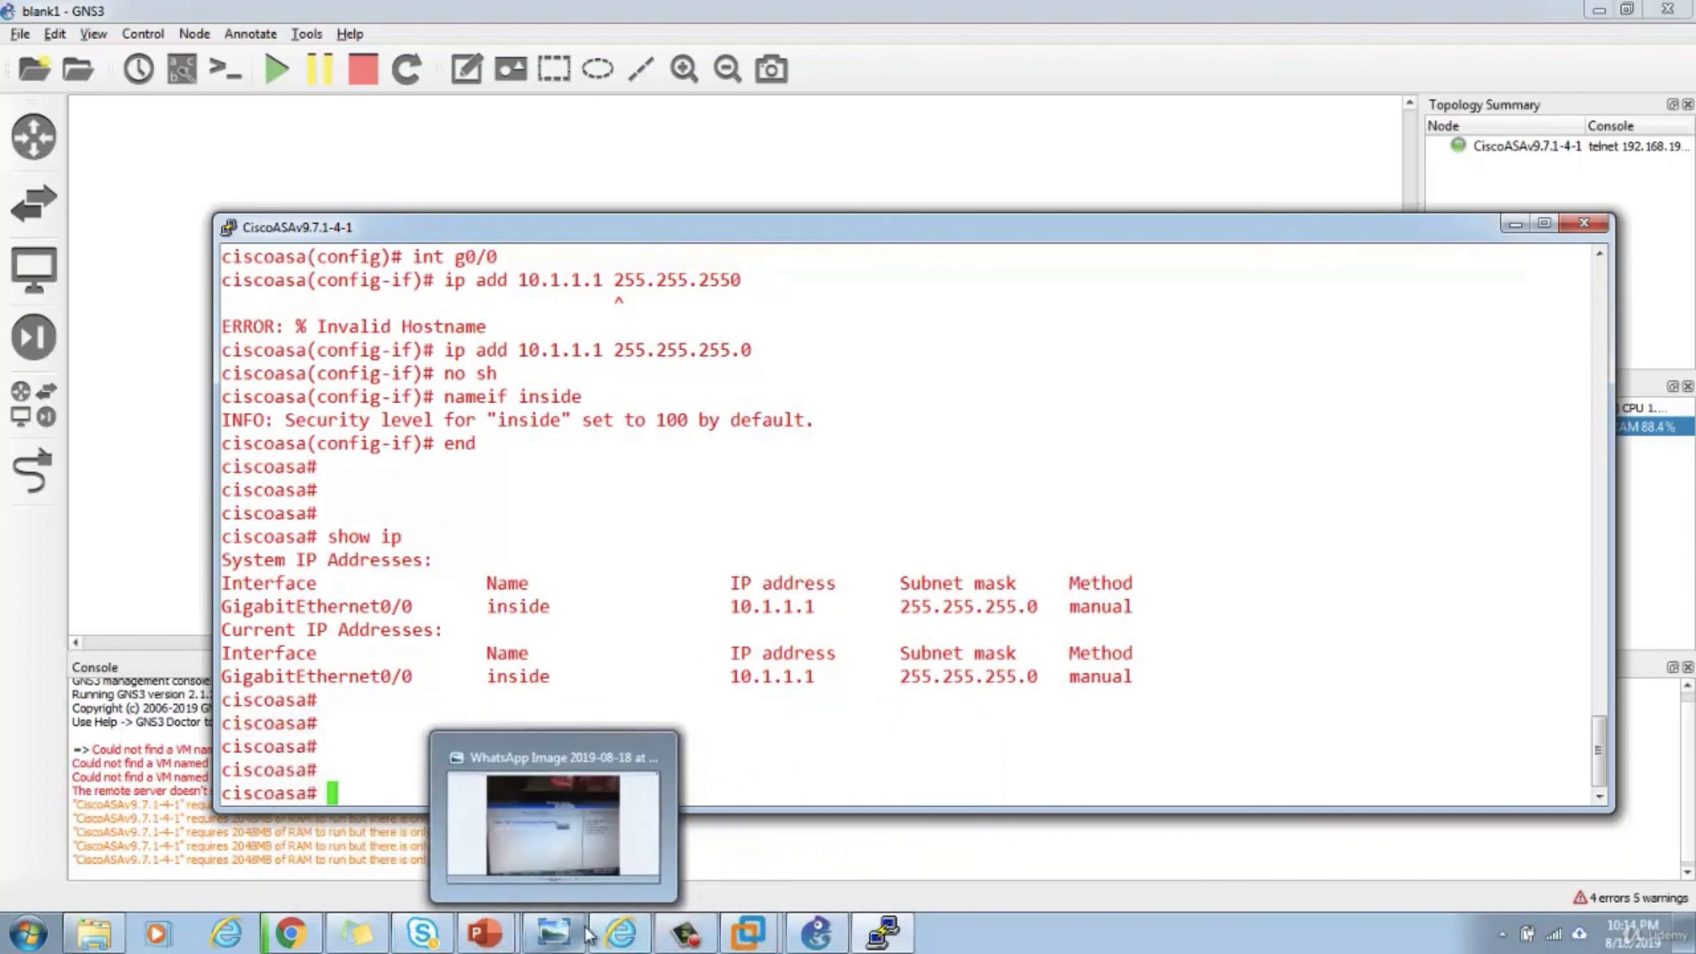
- Switch to Chrome and search Google for cisco.com asa download in the VMware Workstation tab
click(485, 933)
click(603, 806)
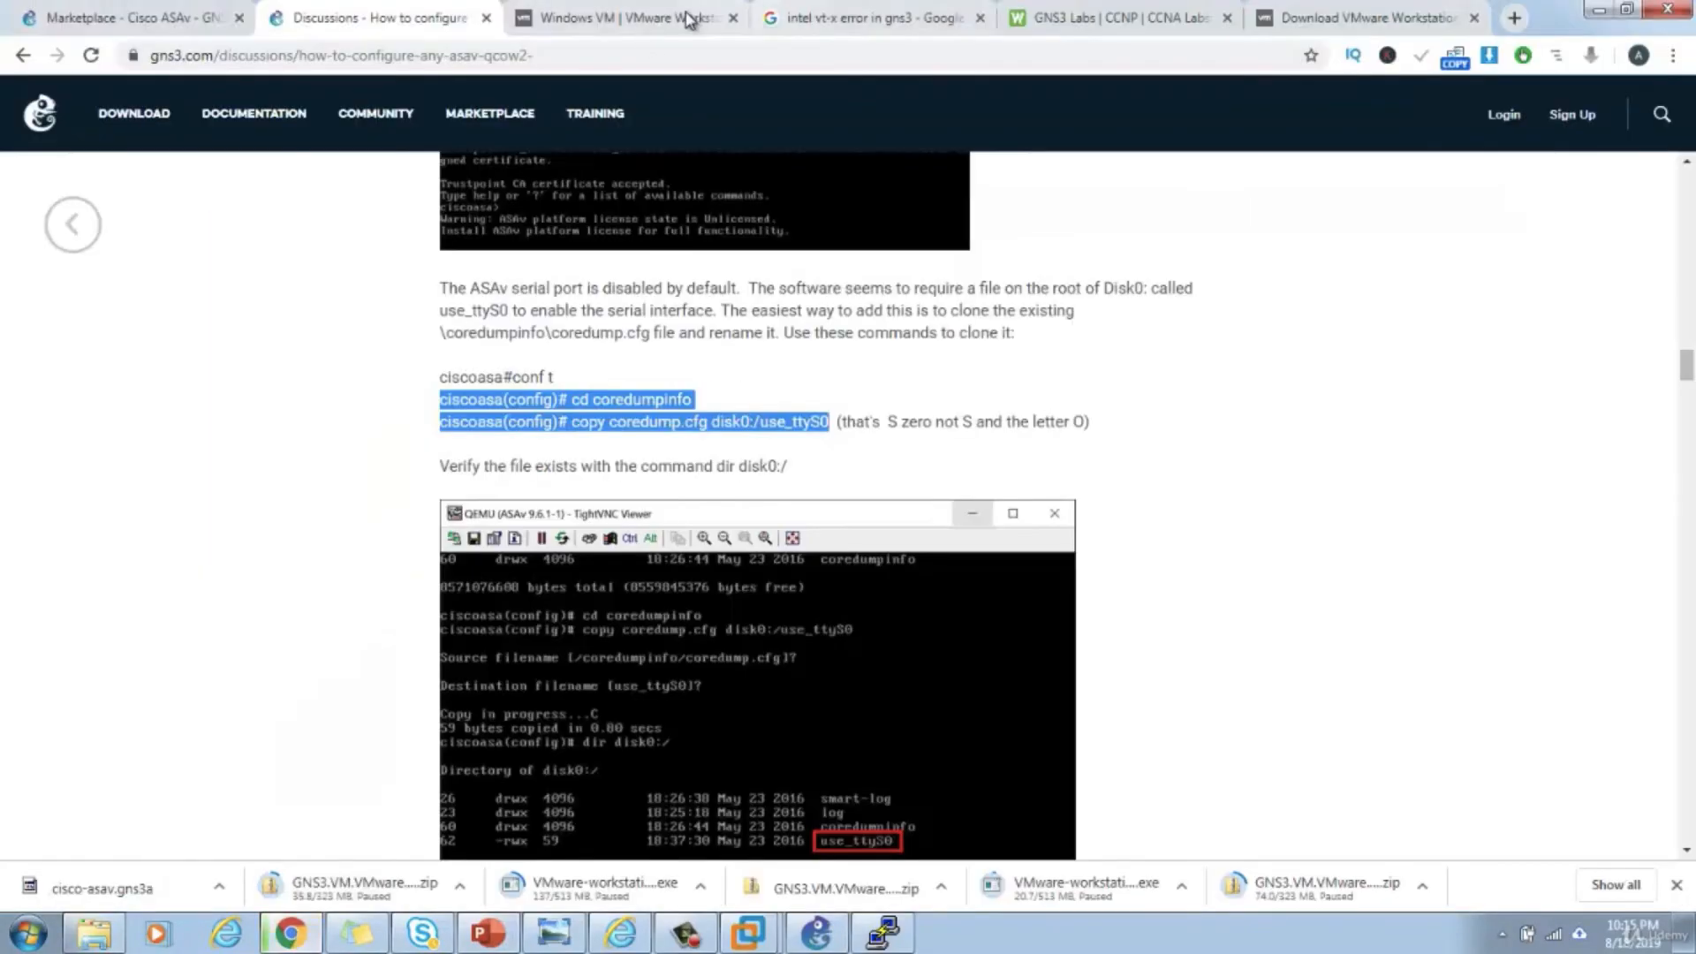
click(618, 17)
click(685, 46)
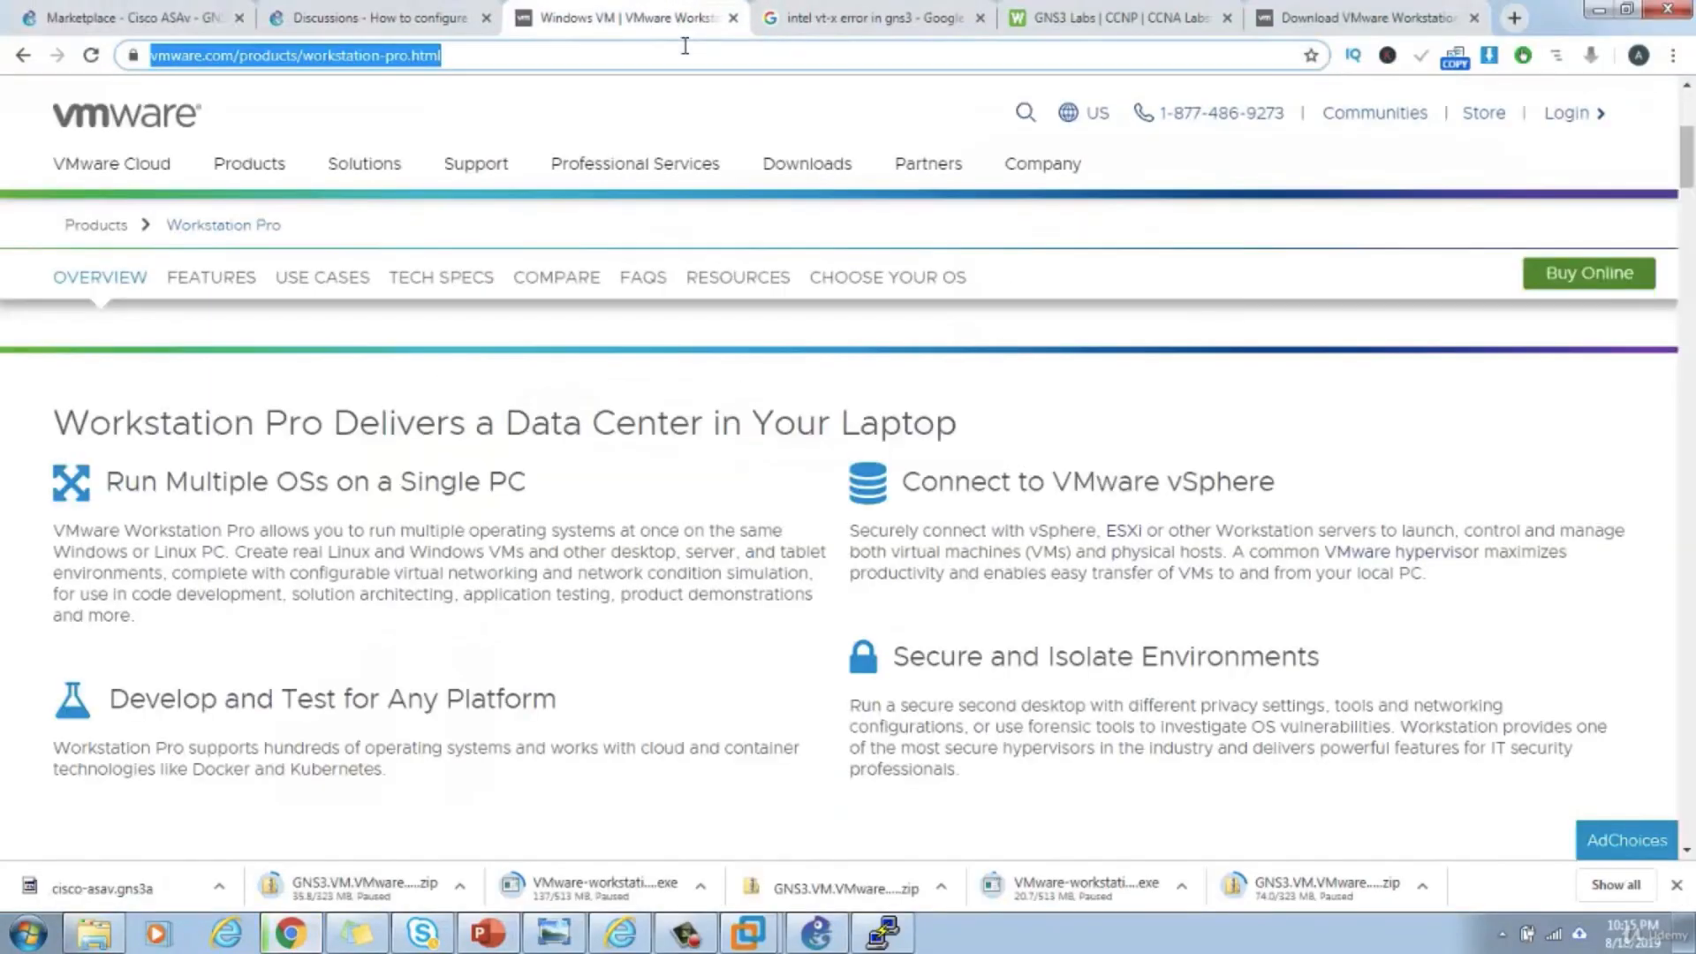
text(cisco.com)
key(Tab)
text(asa)
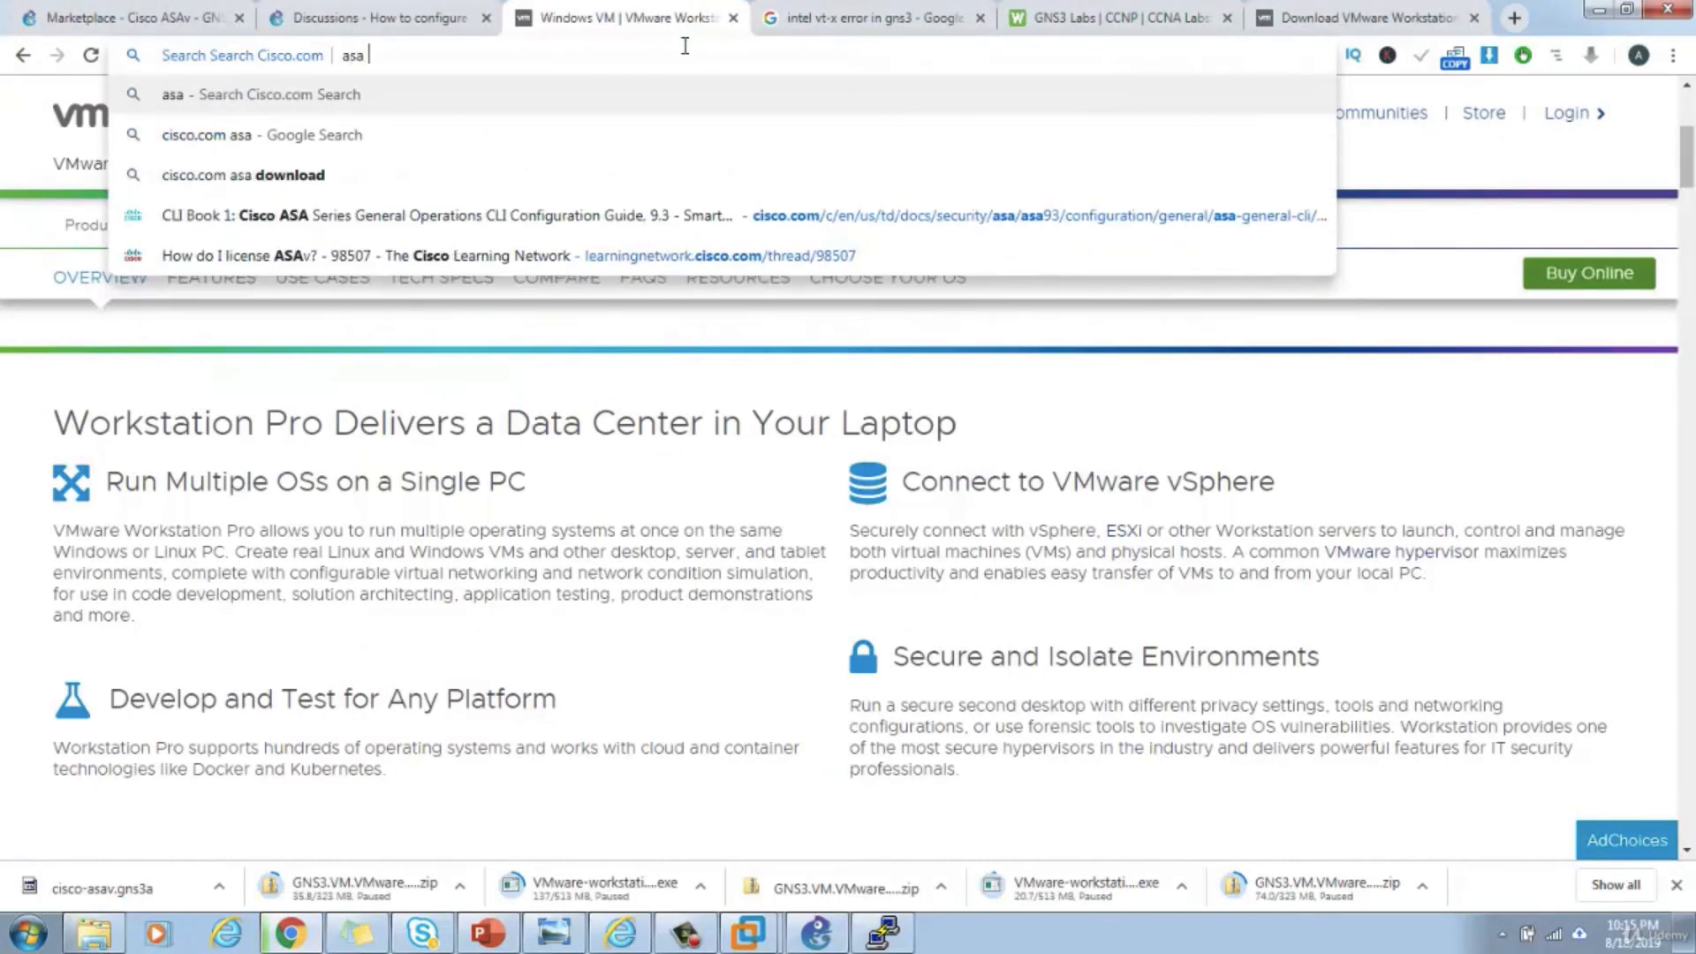
key(Down)
key(Down)
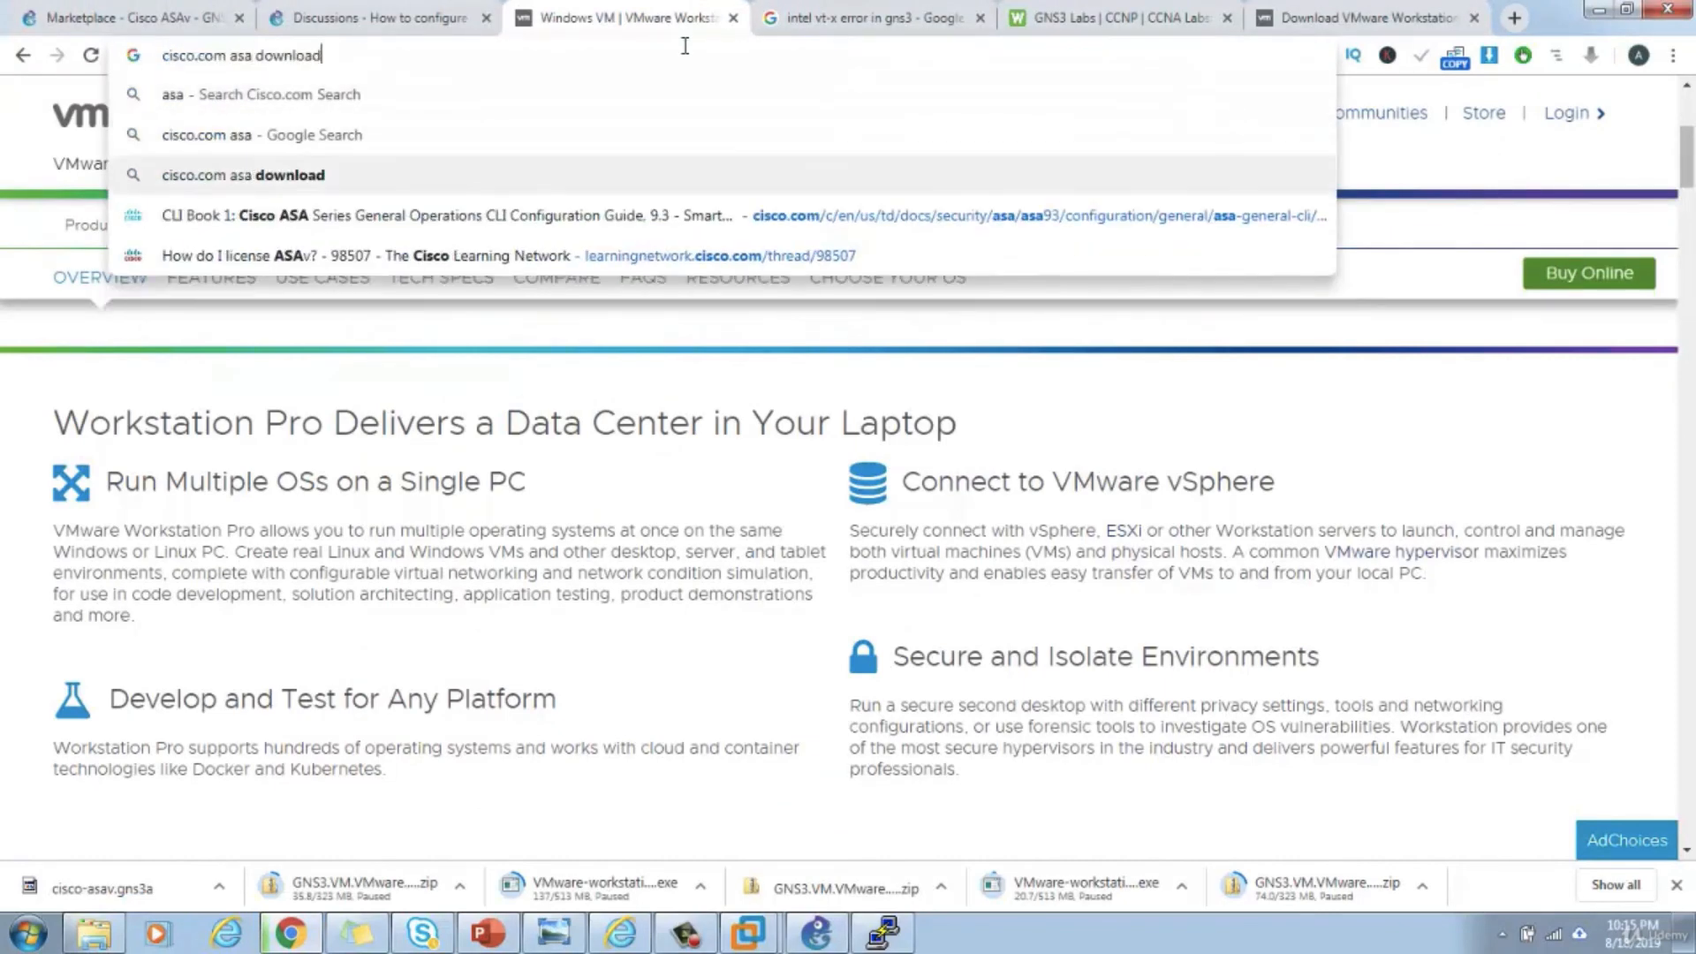
key(Return)
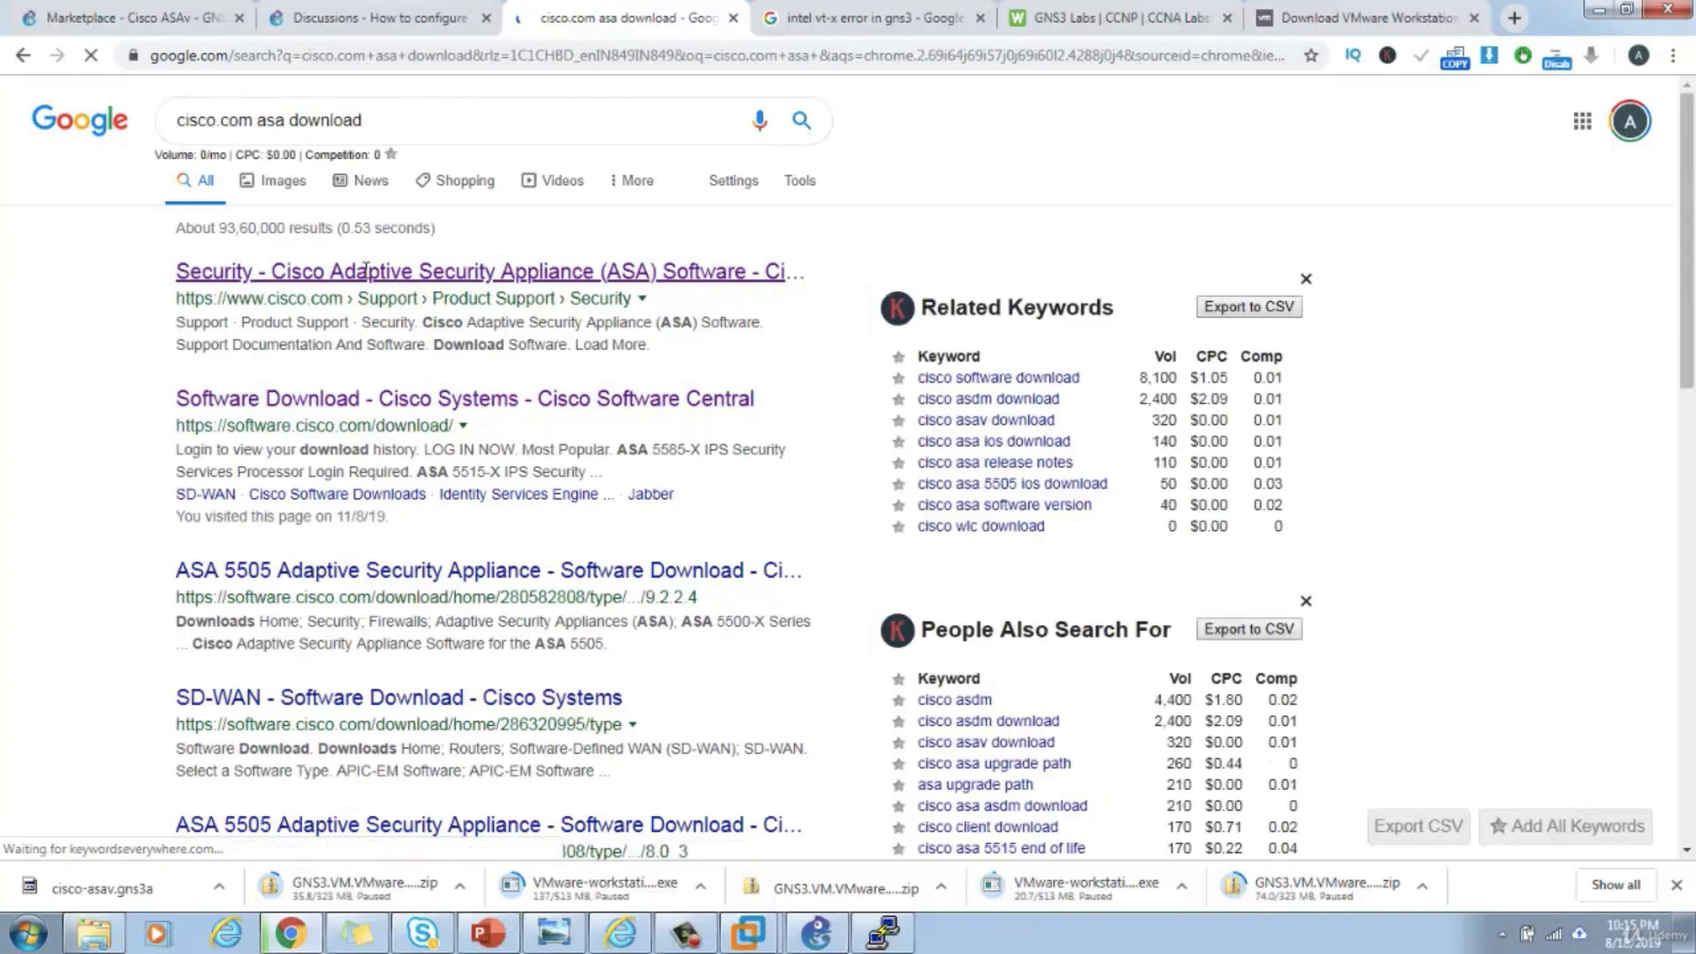
- Open Cisco's ASA software downloads and go to Adaptive Security Appliance (ASA) Software for the ASAv
click(367, 276)
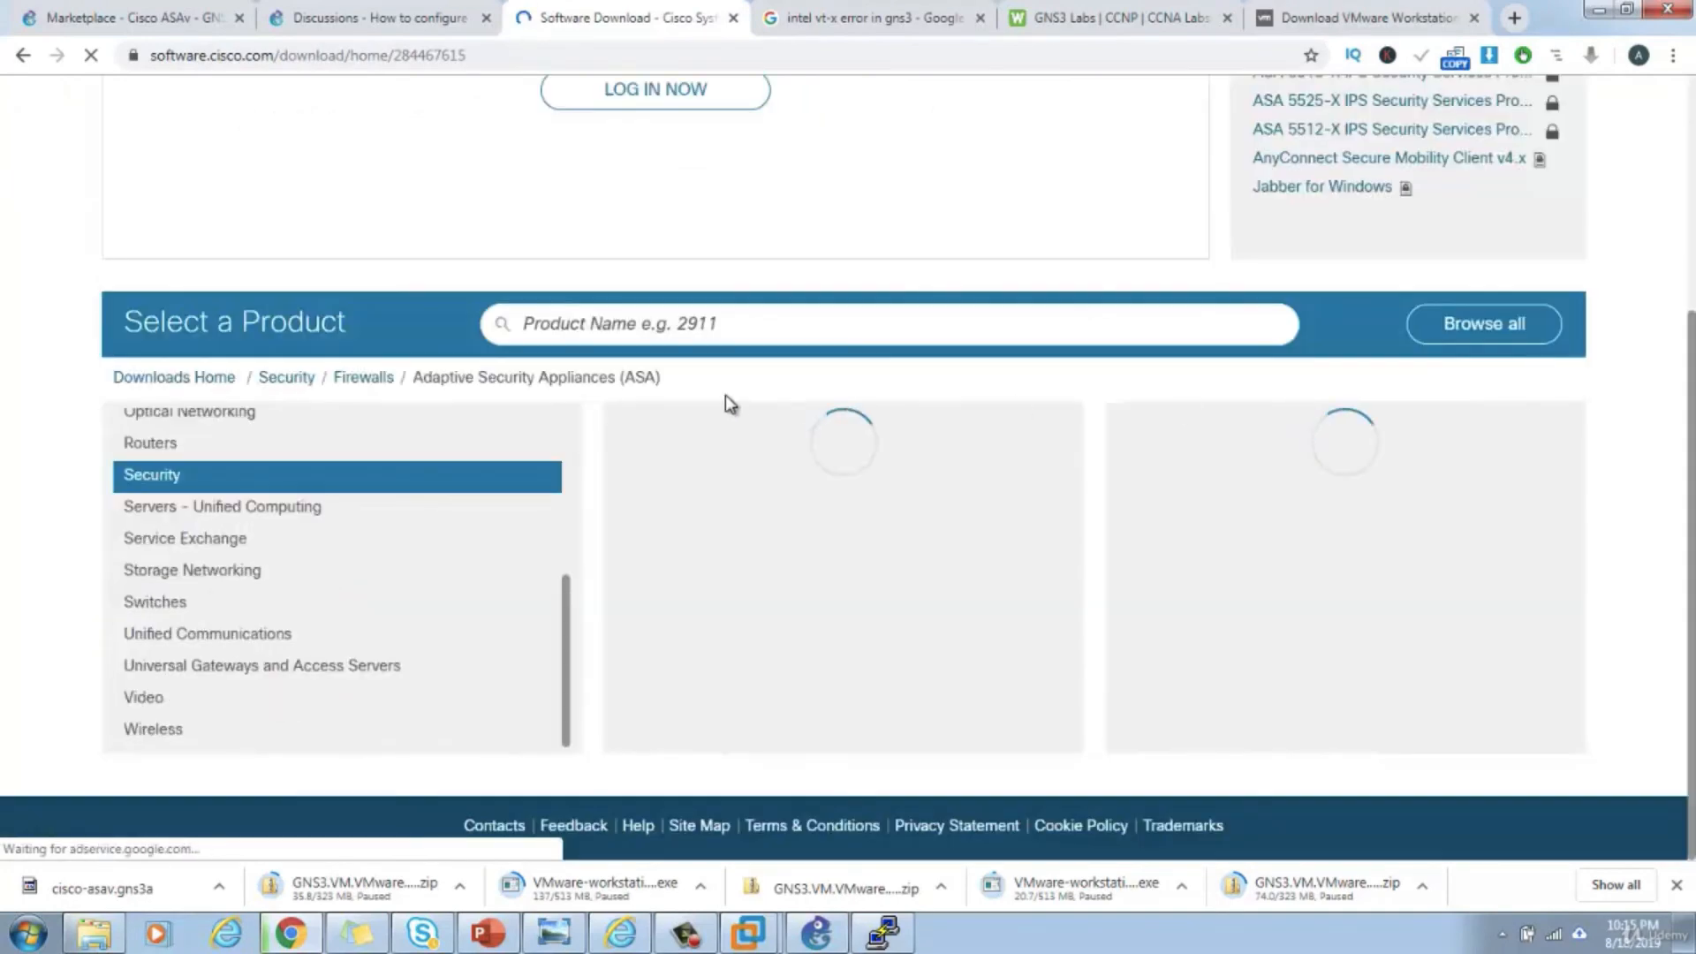
scroll(744, 481, up, 5)
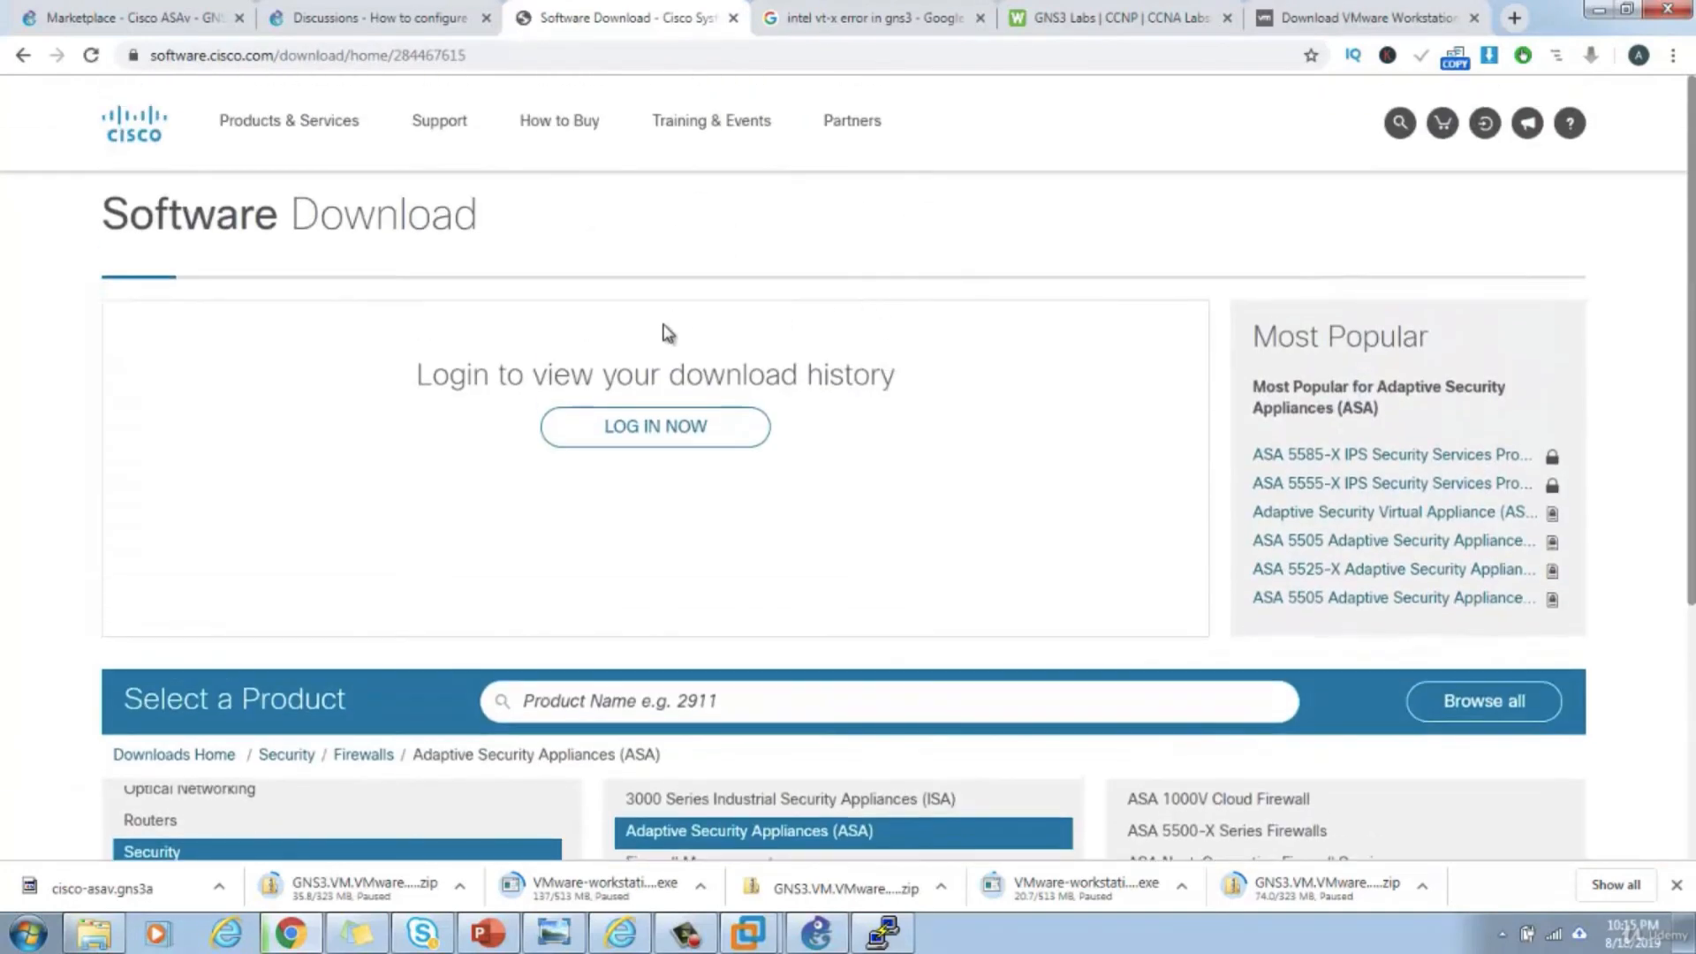
scroll(897, 454, down, 4)
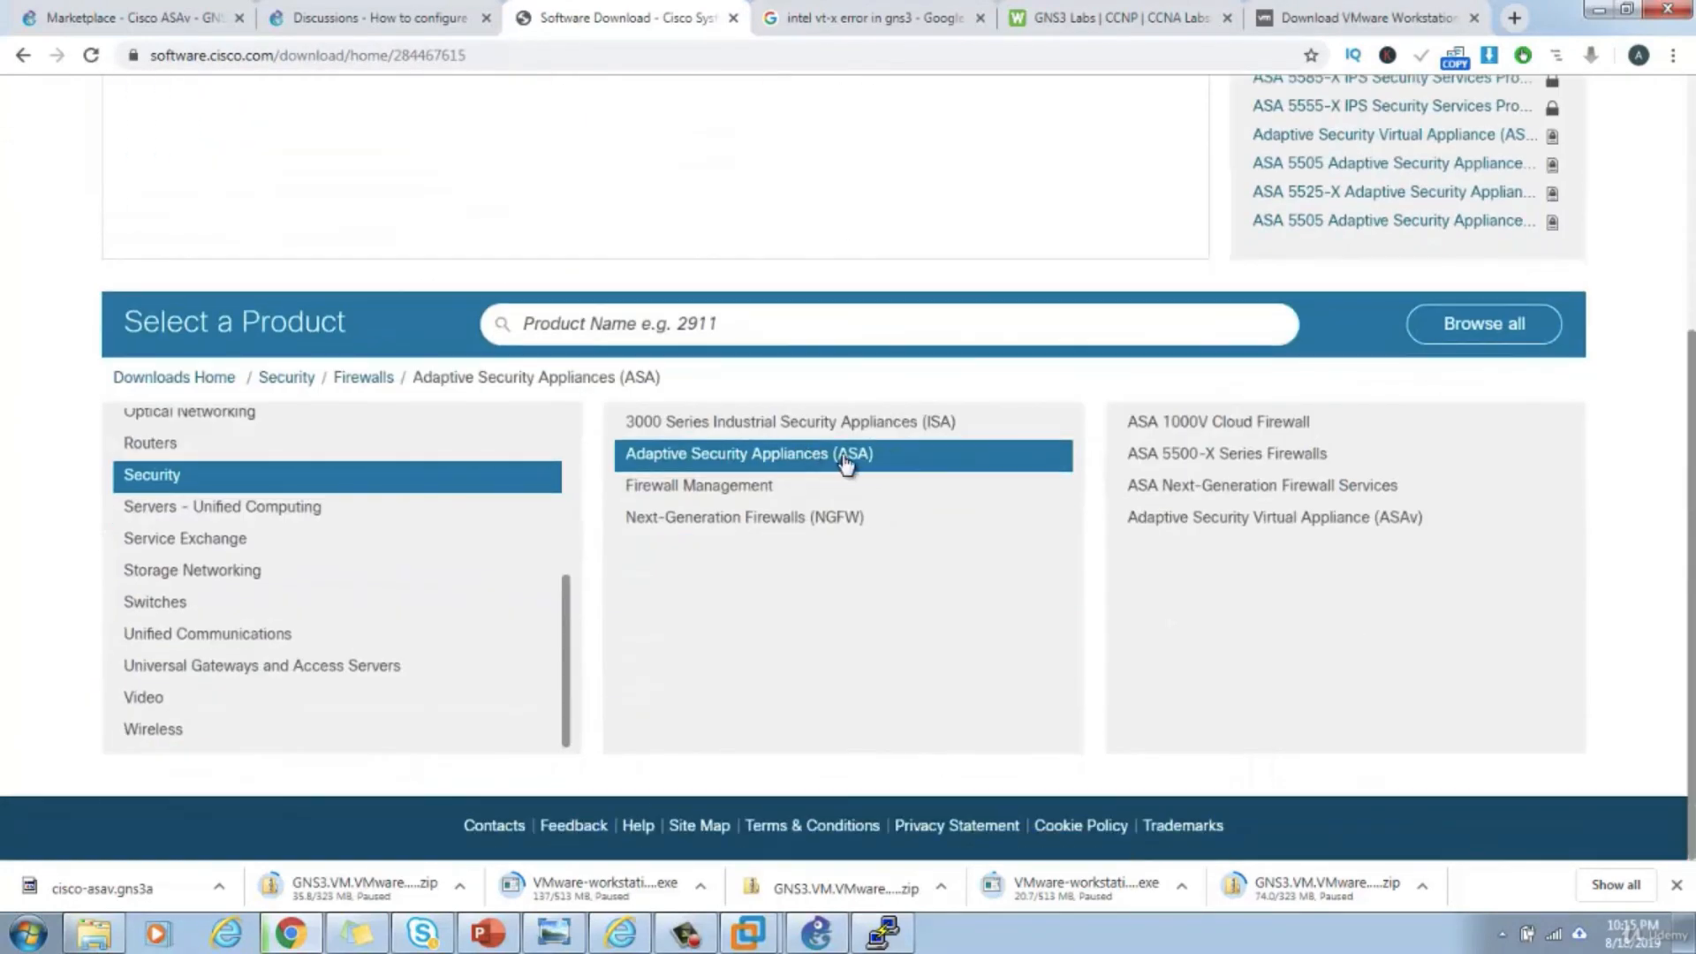
click(1190, 528)
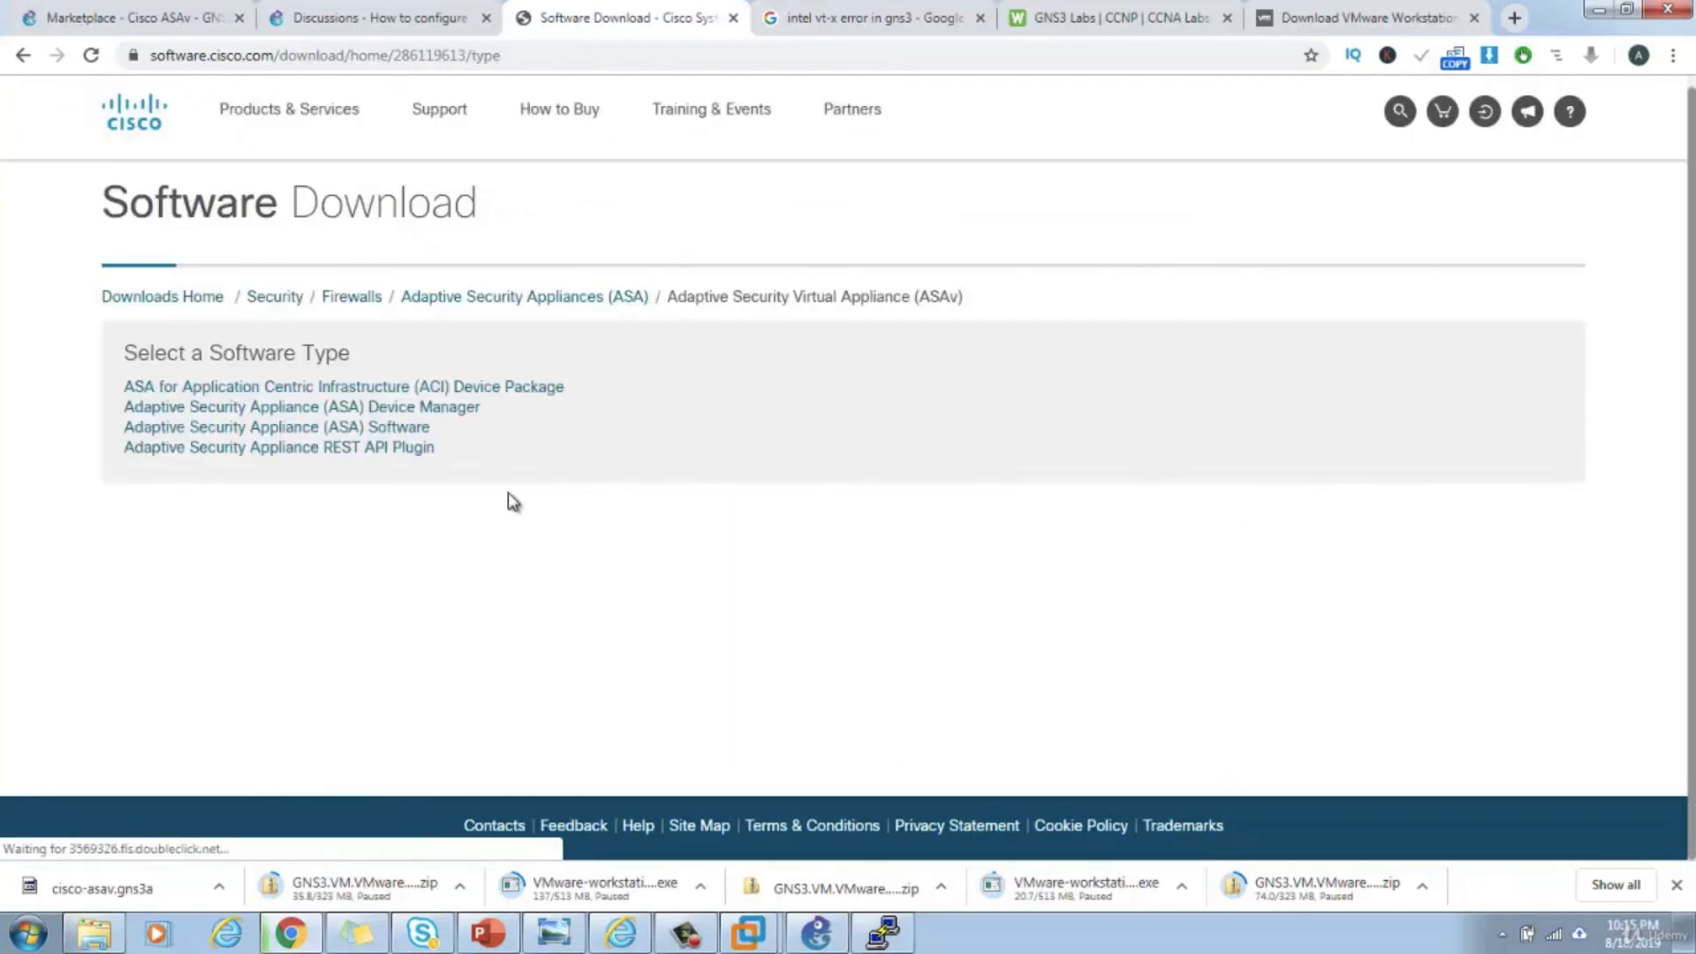
click(285, 429)
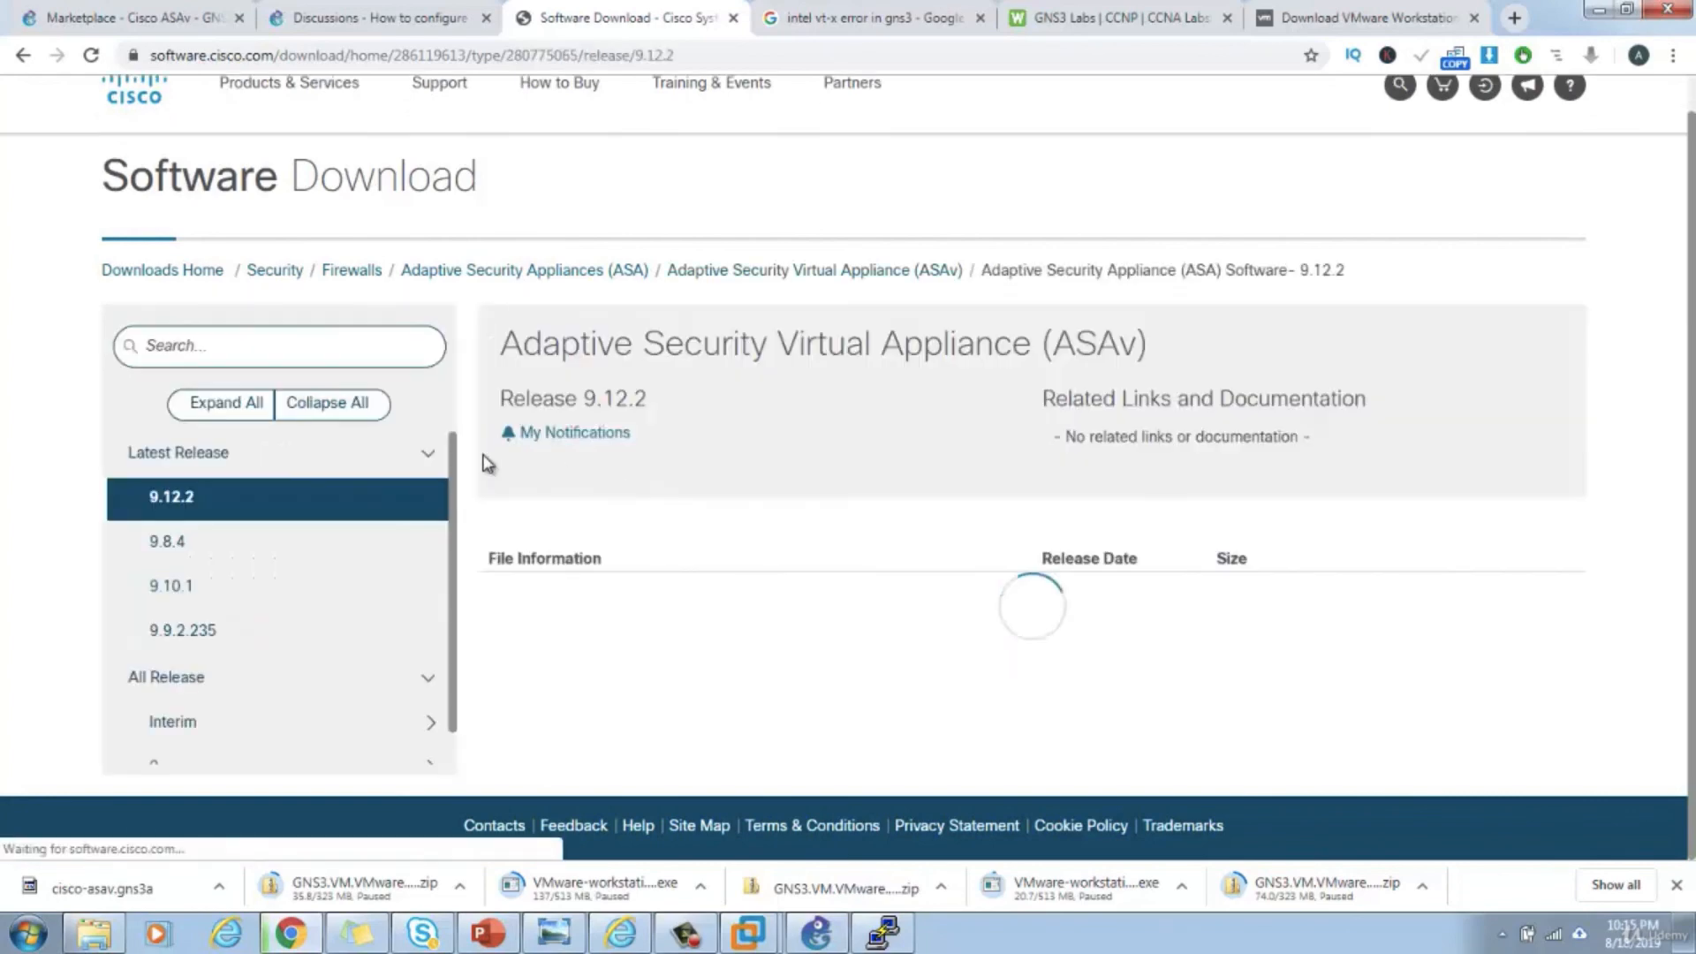
- Browse the version 9 entries under All Release and open release 9.7.1
scroll(386, 505, down, 3)
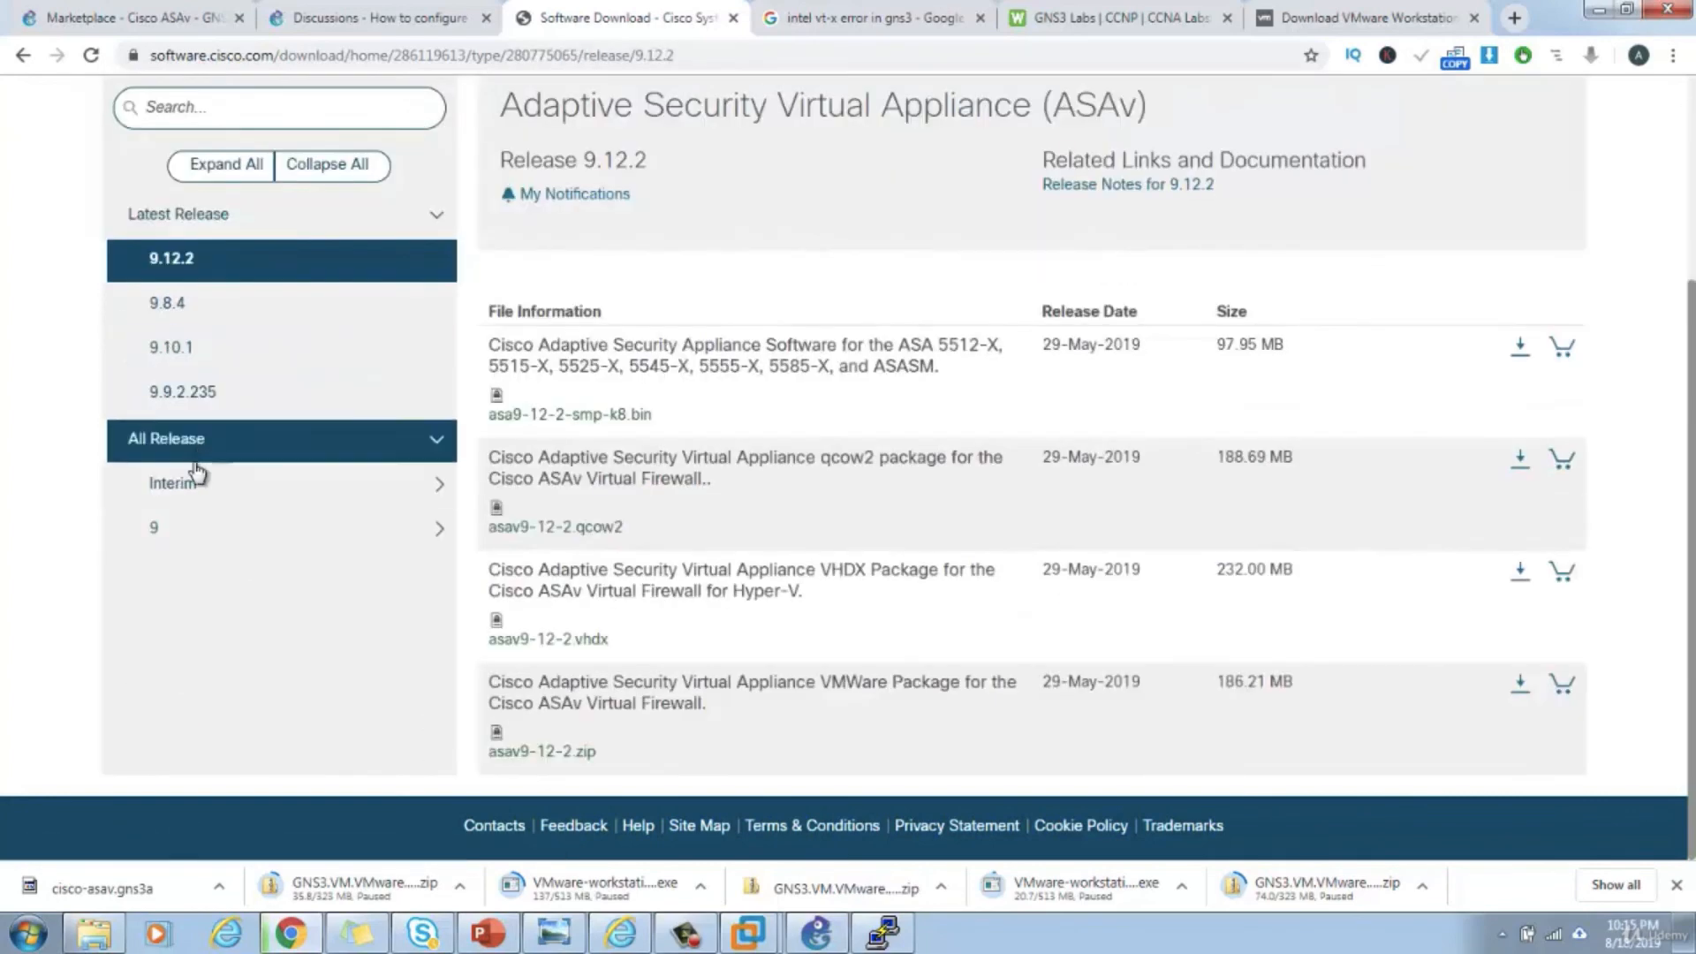
click(216, 528)
click(216, 655)
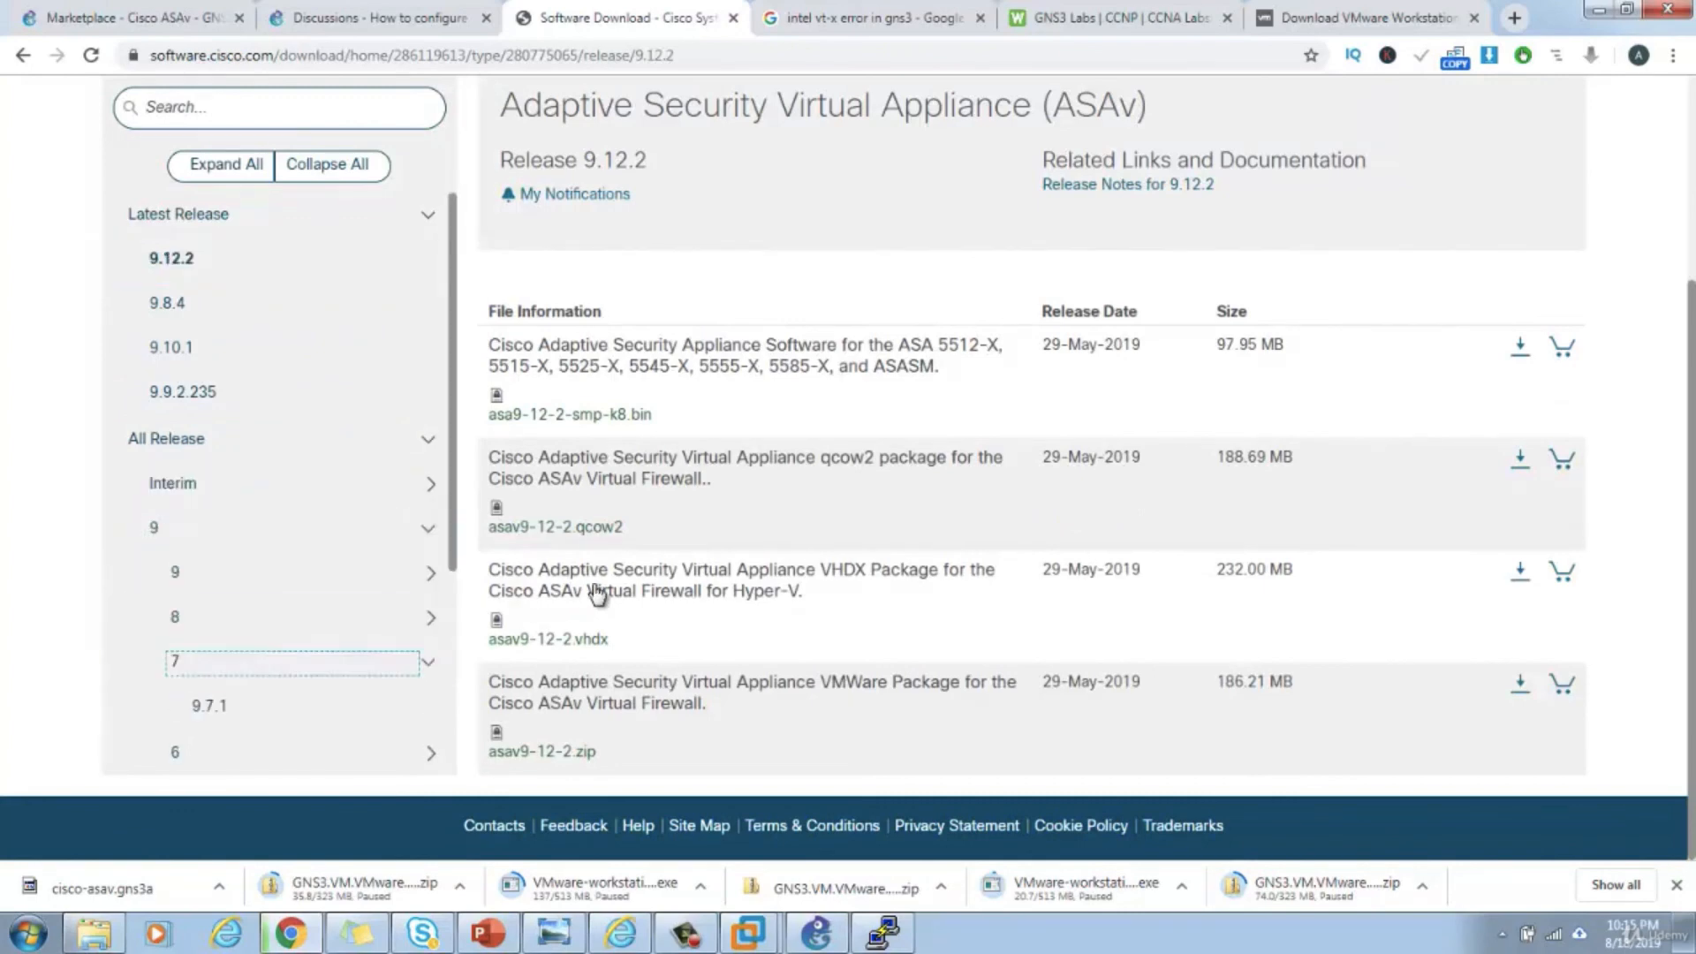
scroll(301, 658, down, 2)
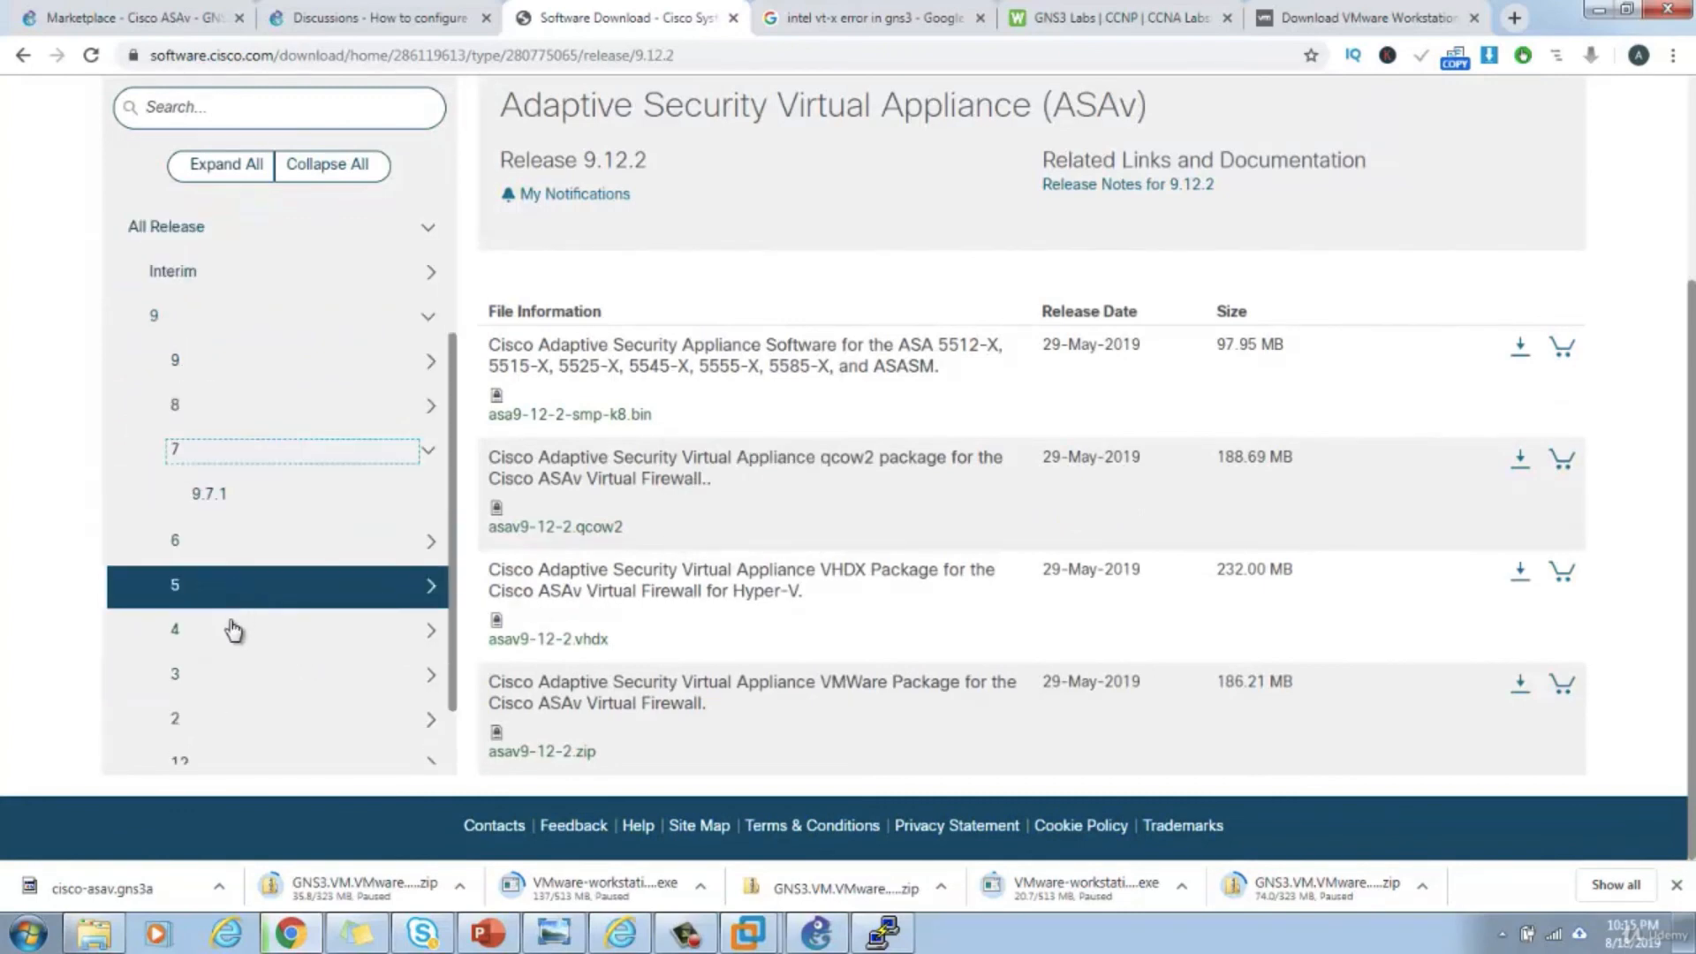
click(234, 629)
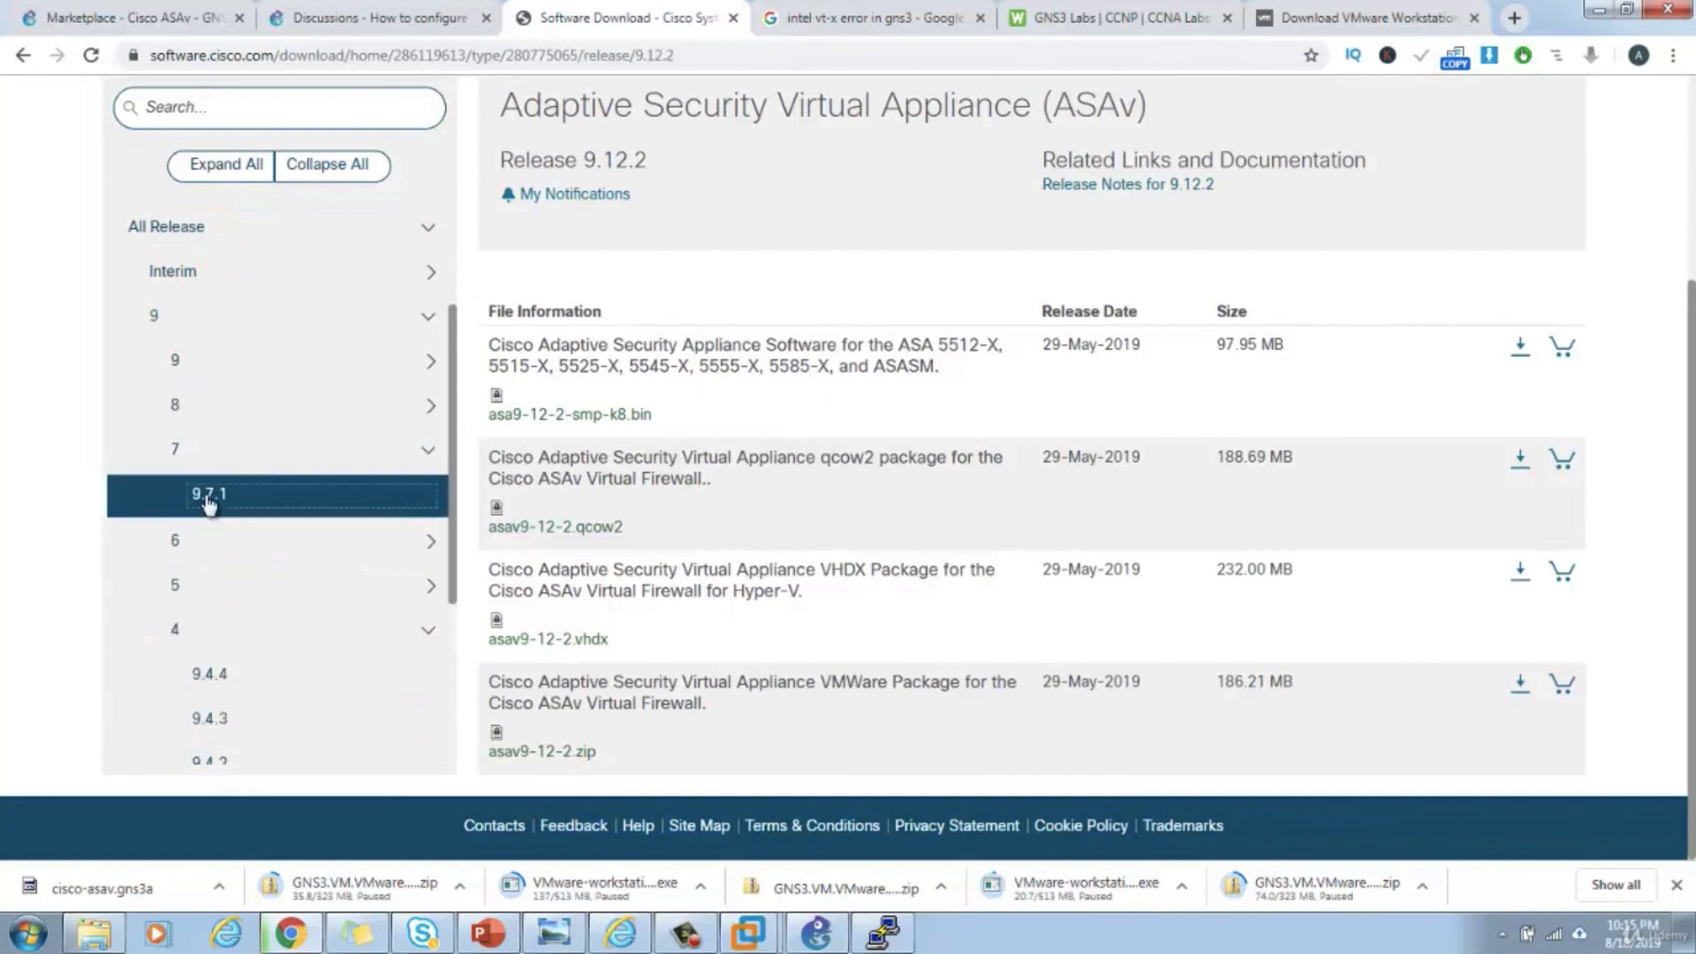
click(210, 493)
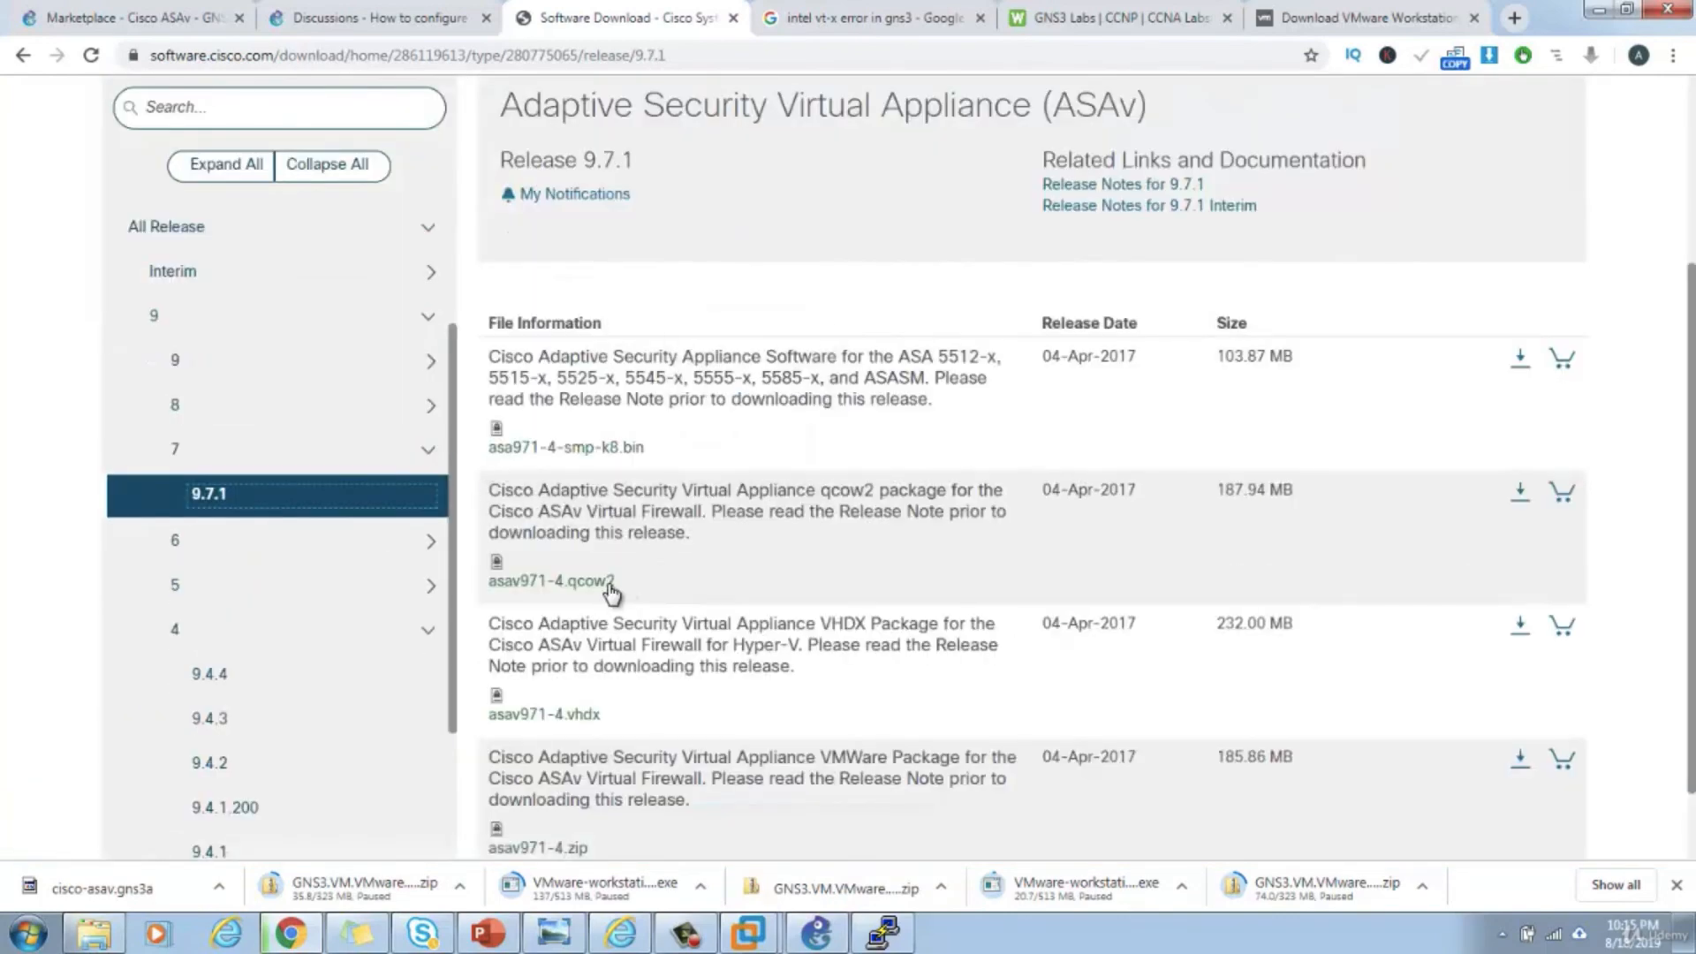
- Try to download the asav971-4.qcow2 package and dismiss the login dialog
mouse_move(566, 596)
click(1518, 497)
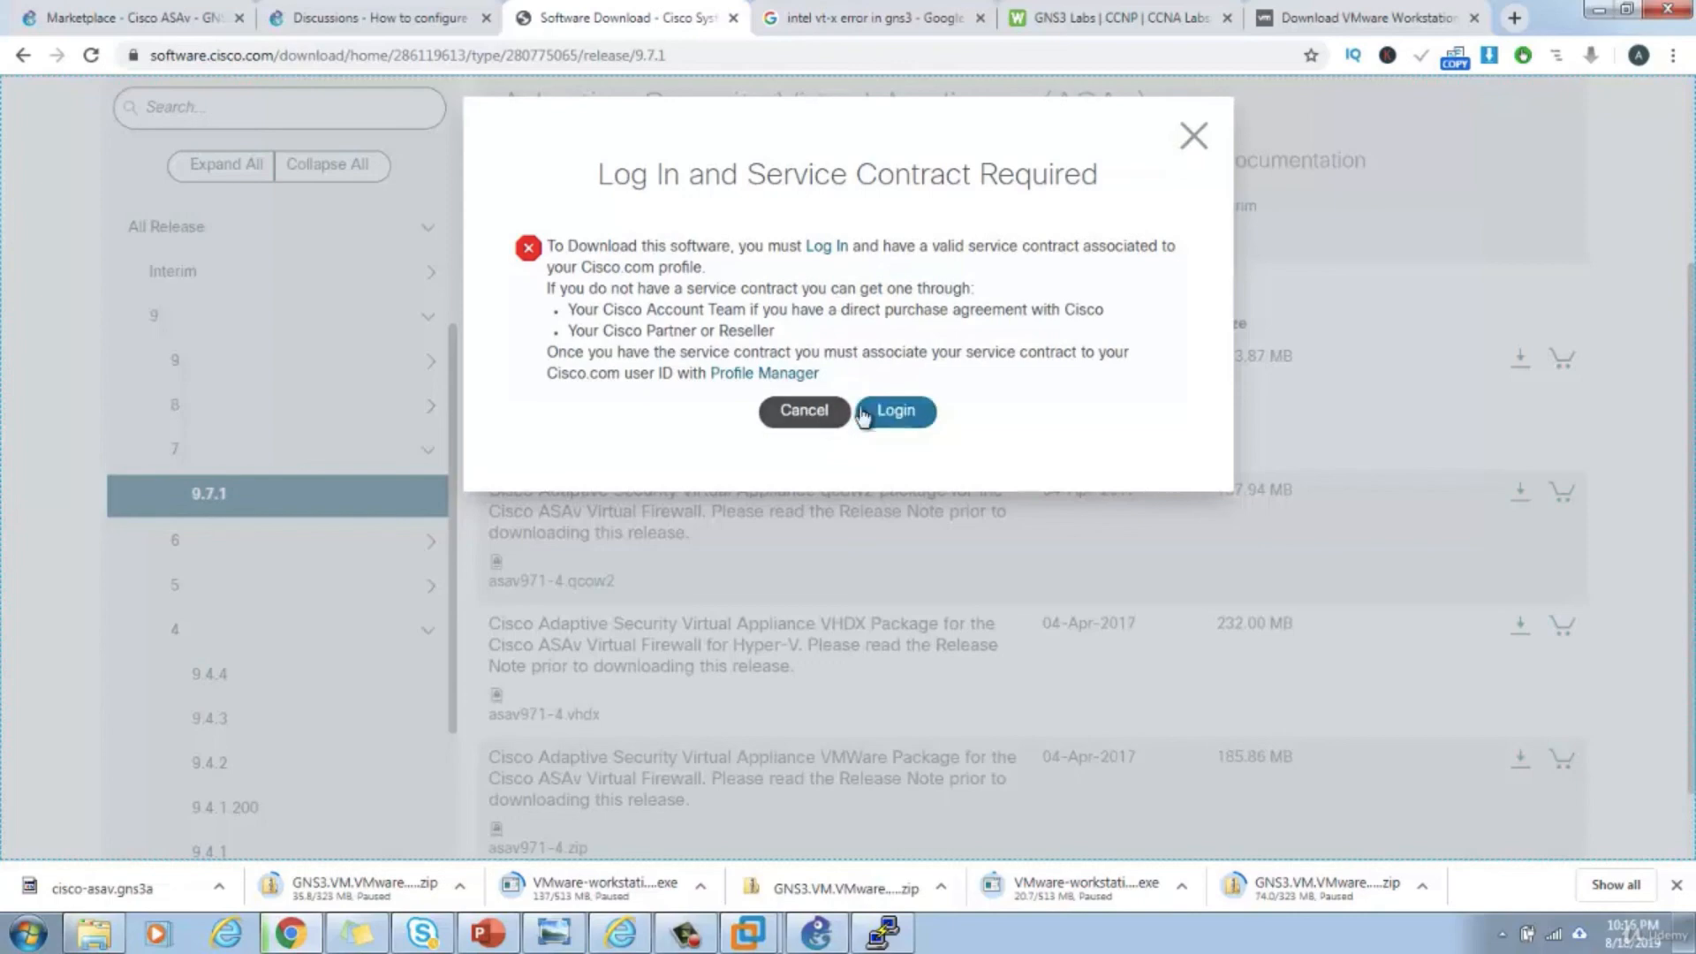
click(1196, 157)
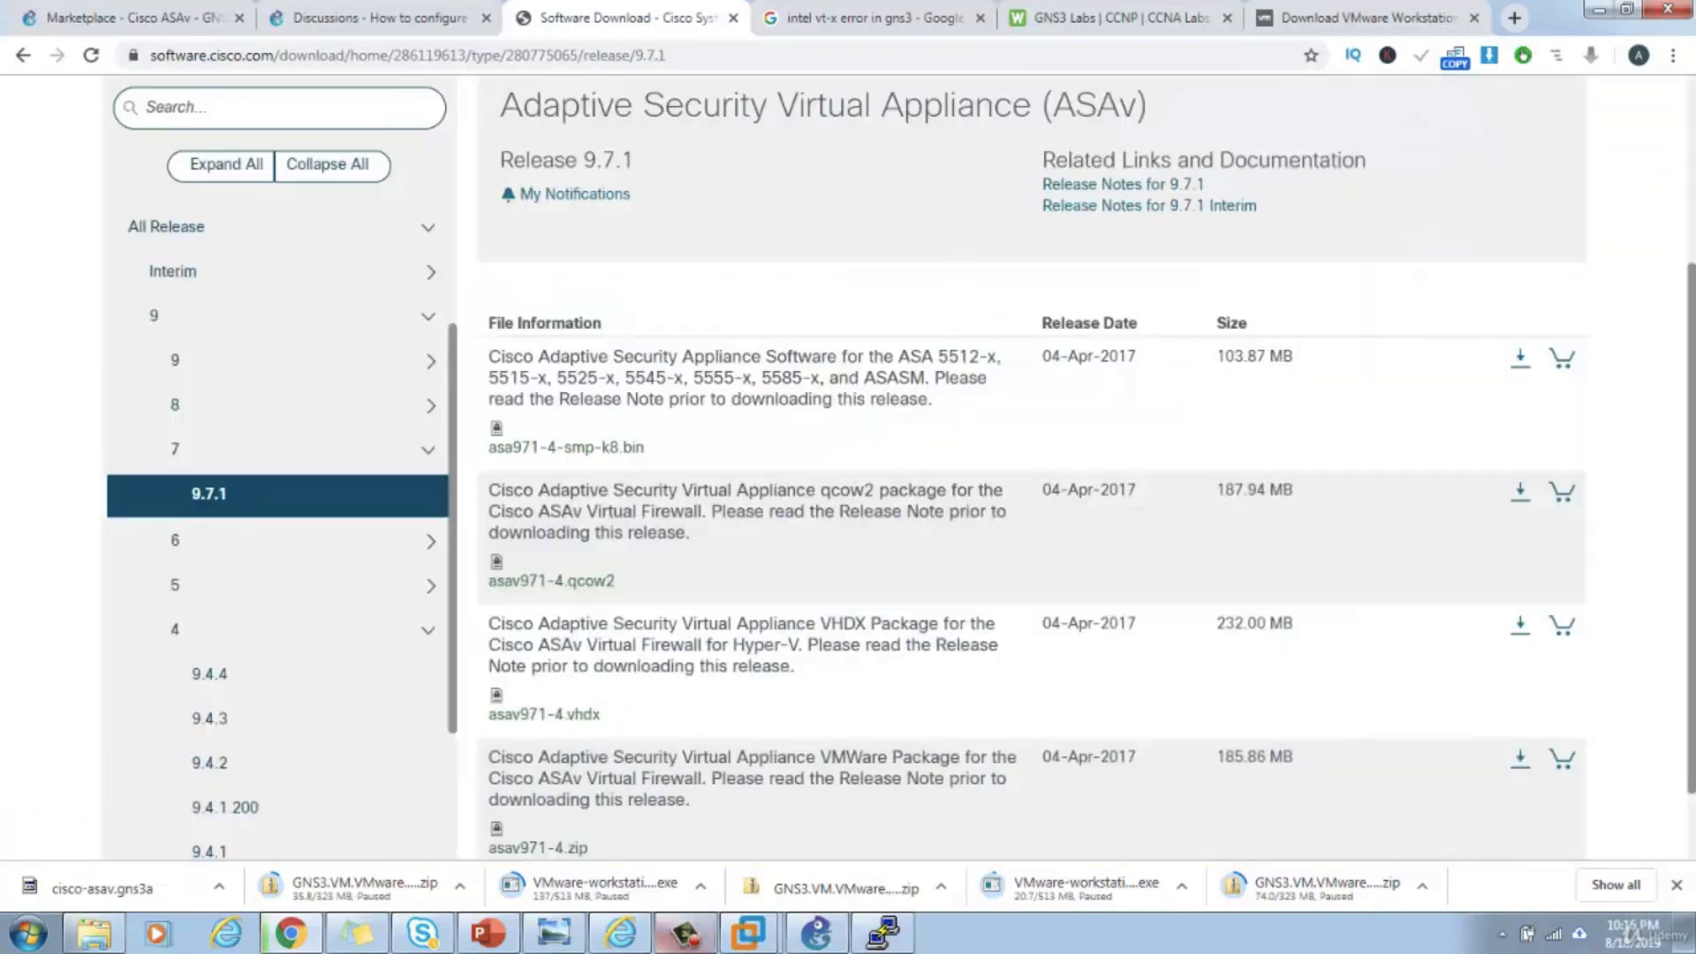